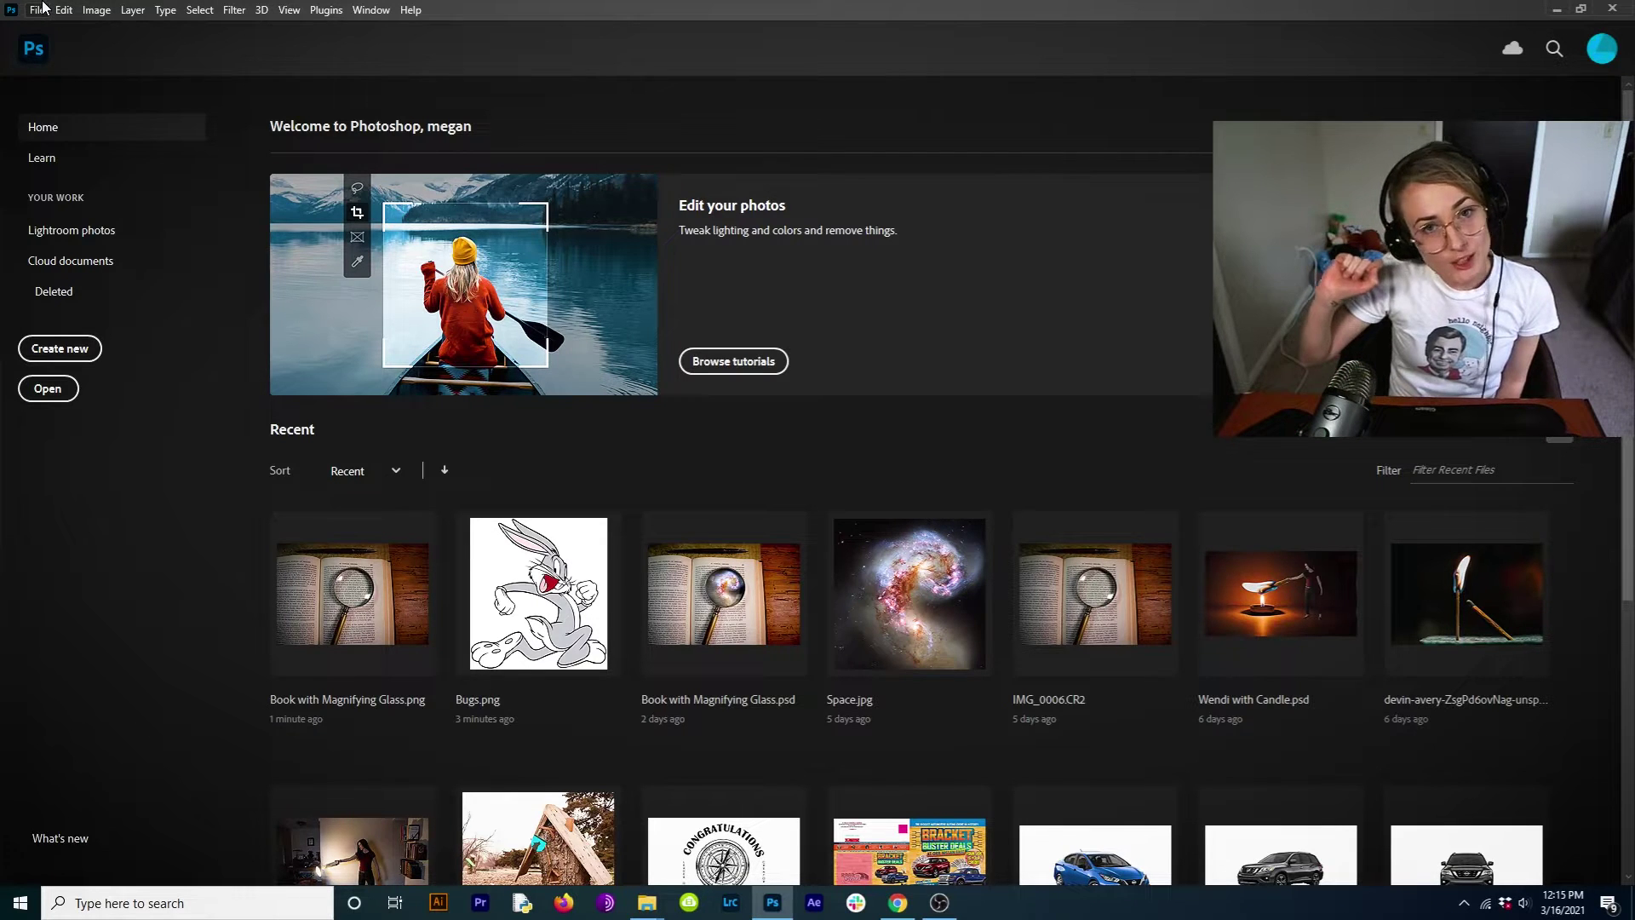
# - Open the Book with Magnifying Glass photo from the Magnifying Glass folder
pyautogui.click(37, 9)
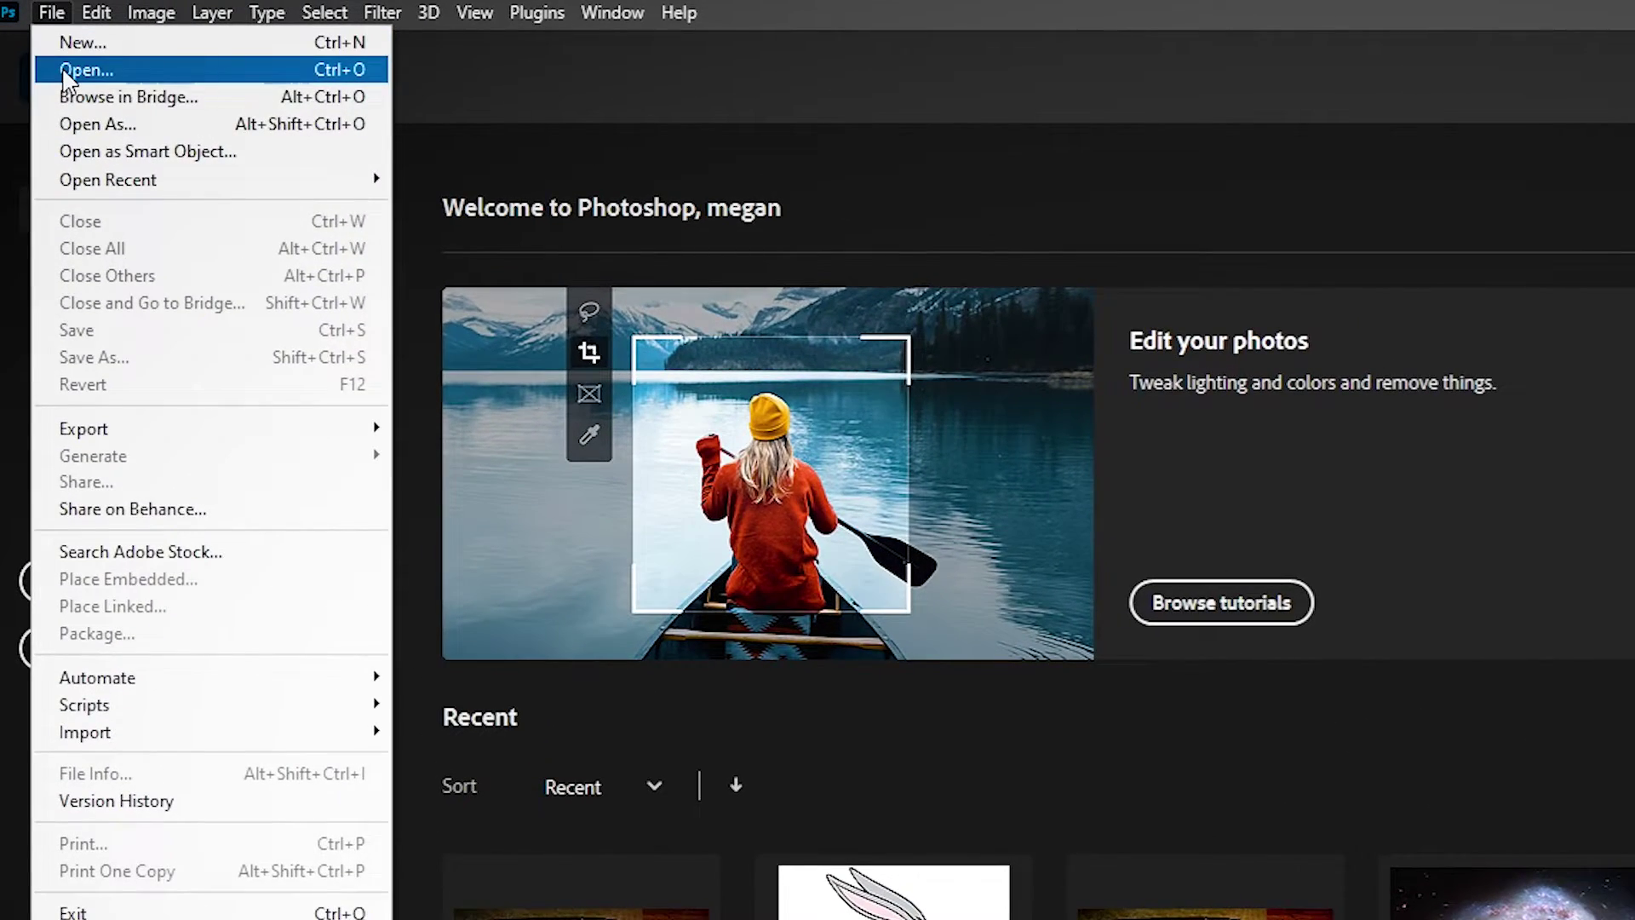
pyautogui.click(65, 73)
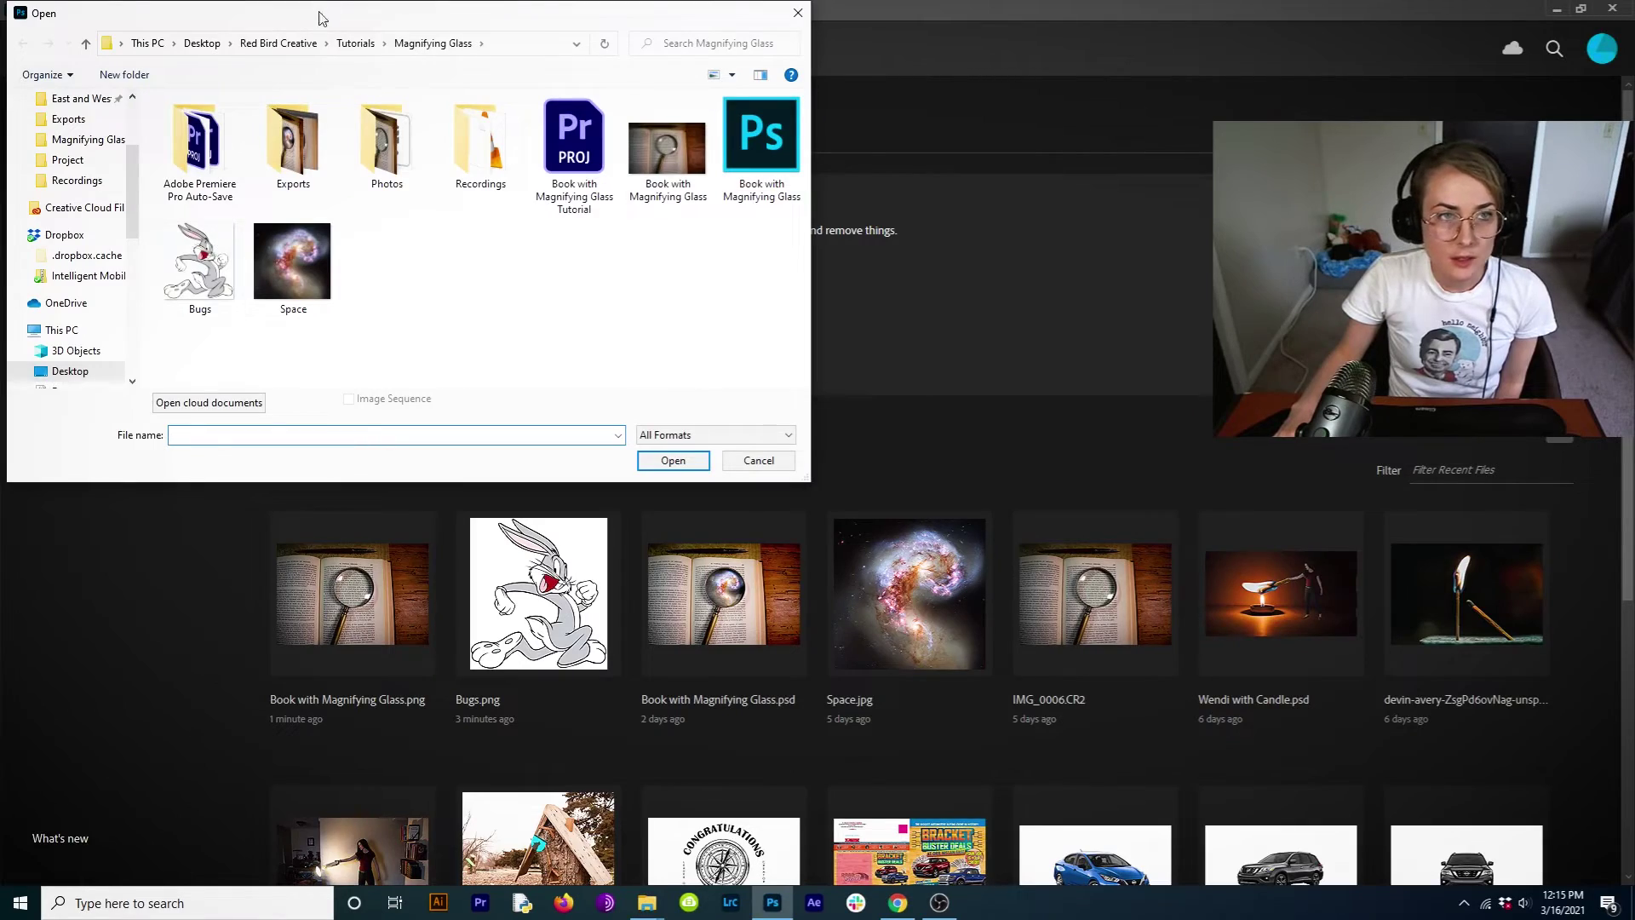
pyautogui.moveTo(319, 17); pyautogui.dragTo(345, 122)
pyautogui.click(690, 246)
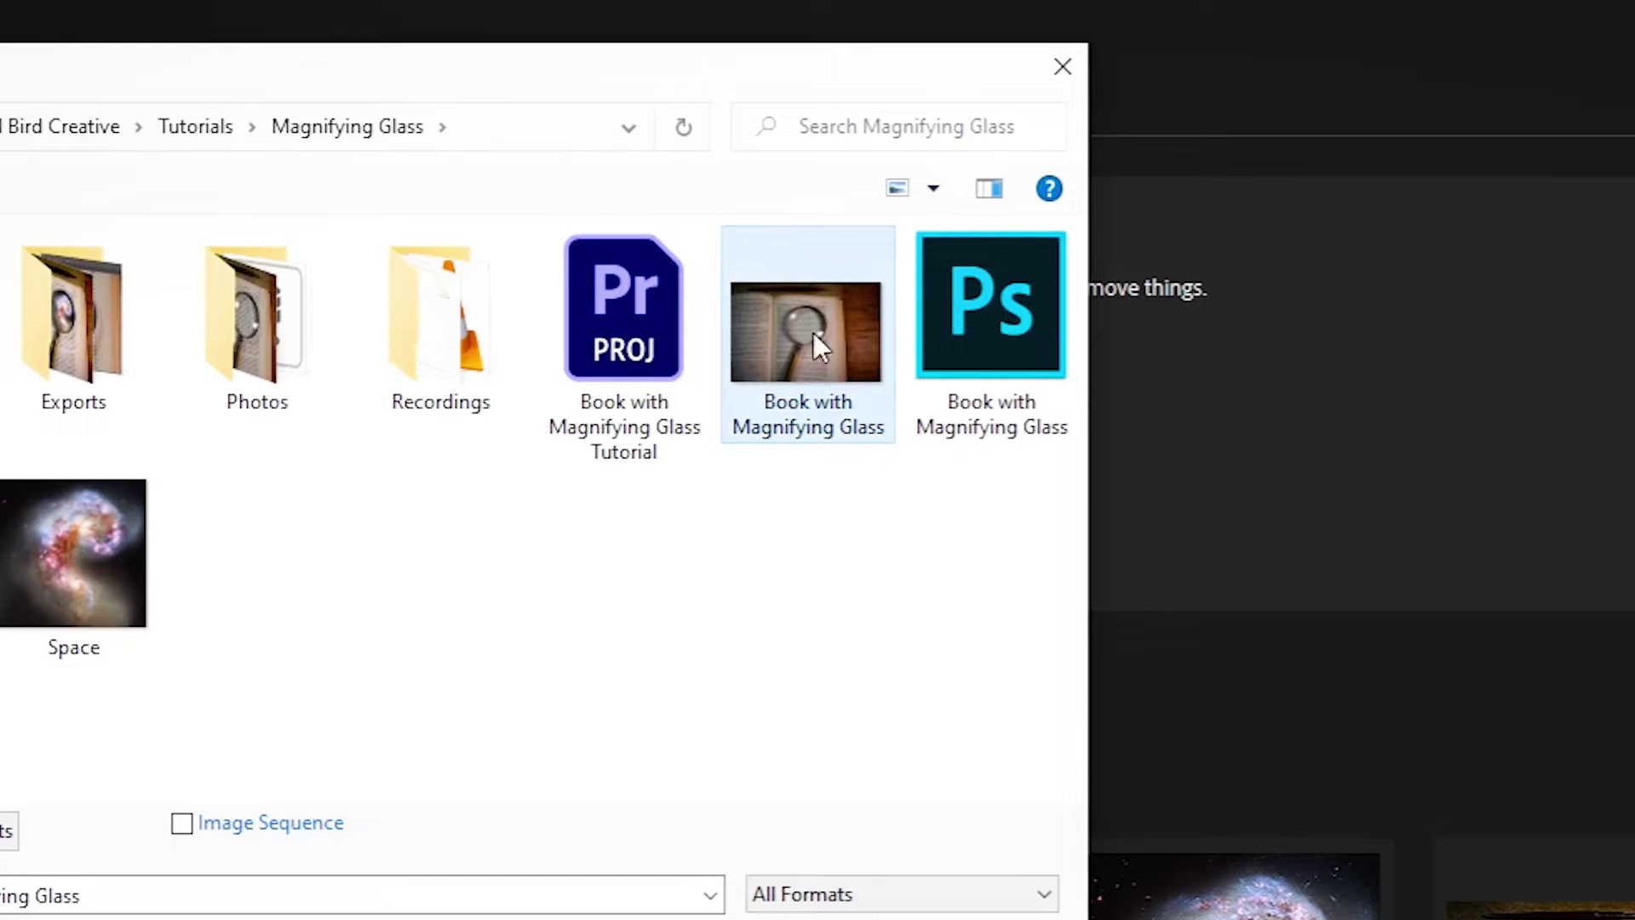
pyautogui.press('Return')
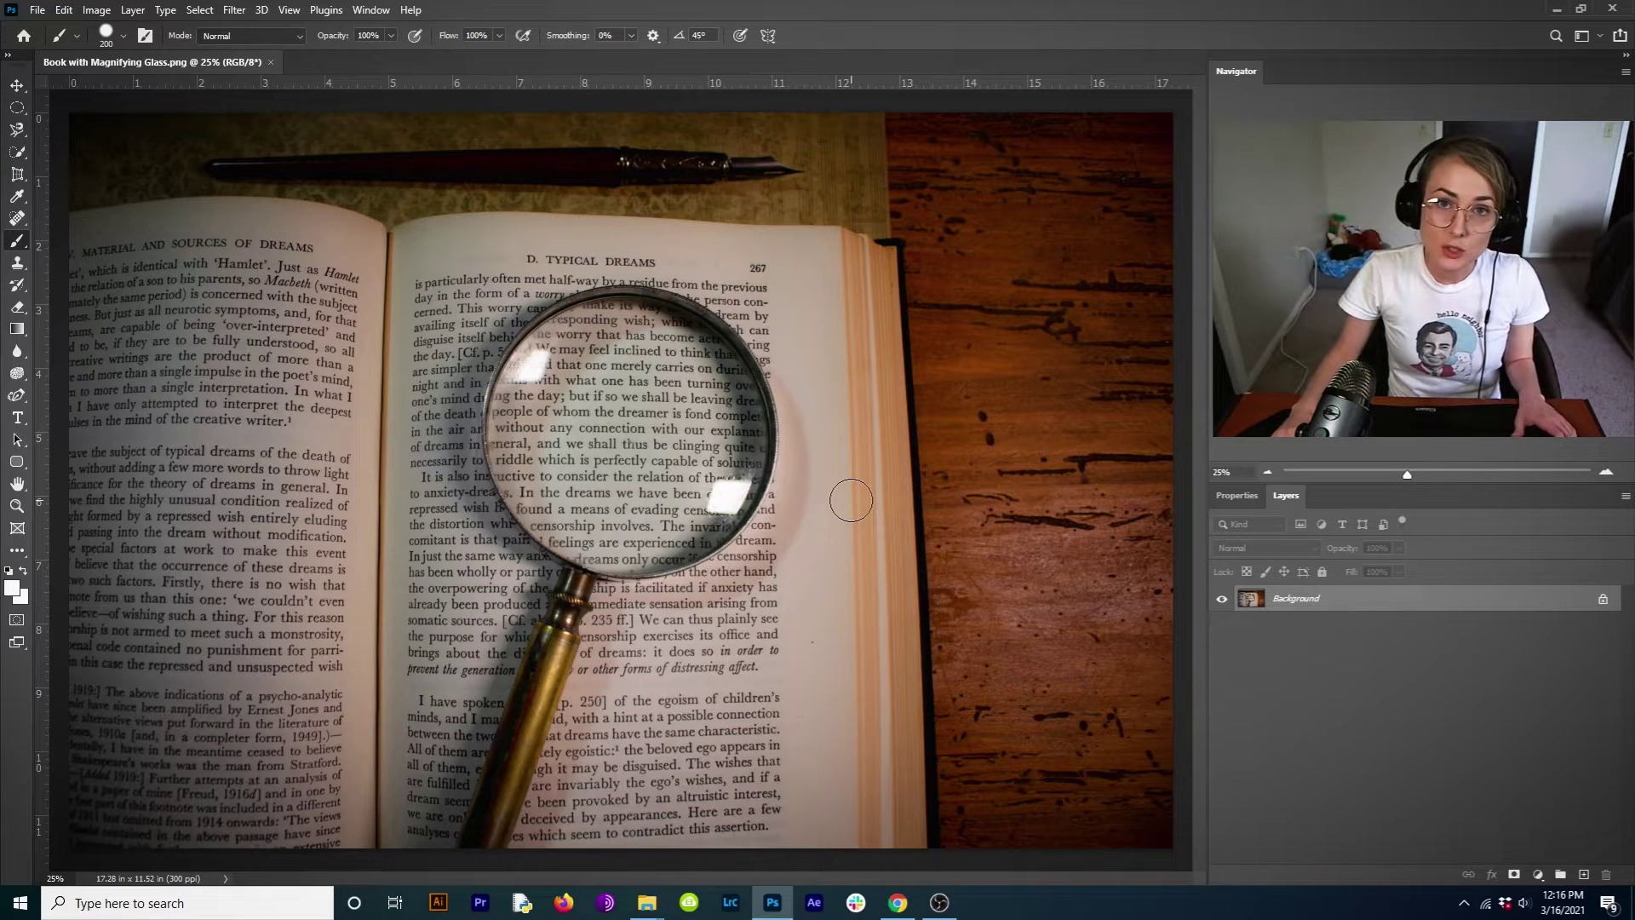
pyautogui.click(367, 9)
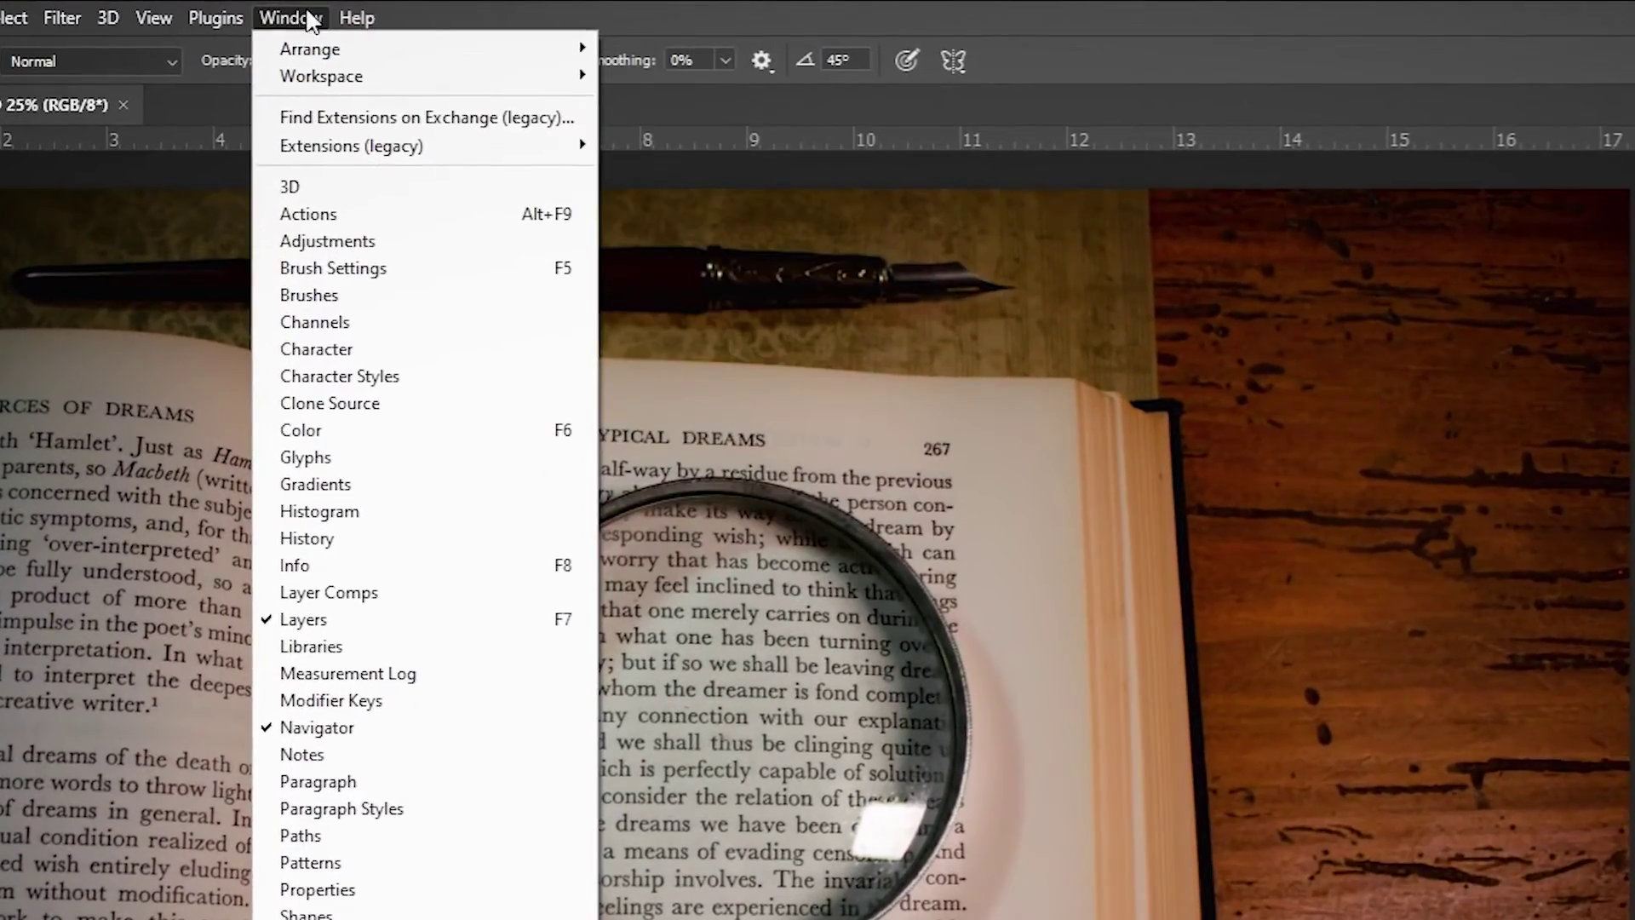
pyautogui.moveTo(328, 83)
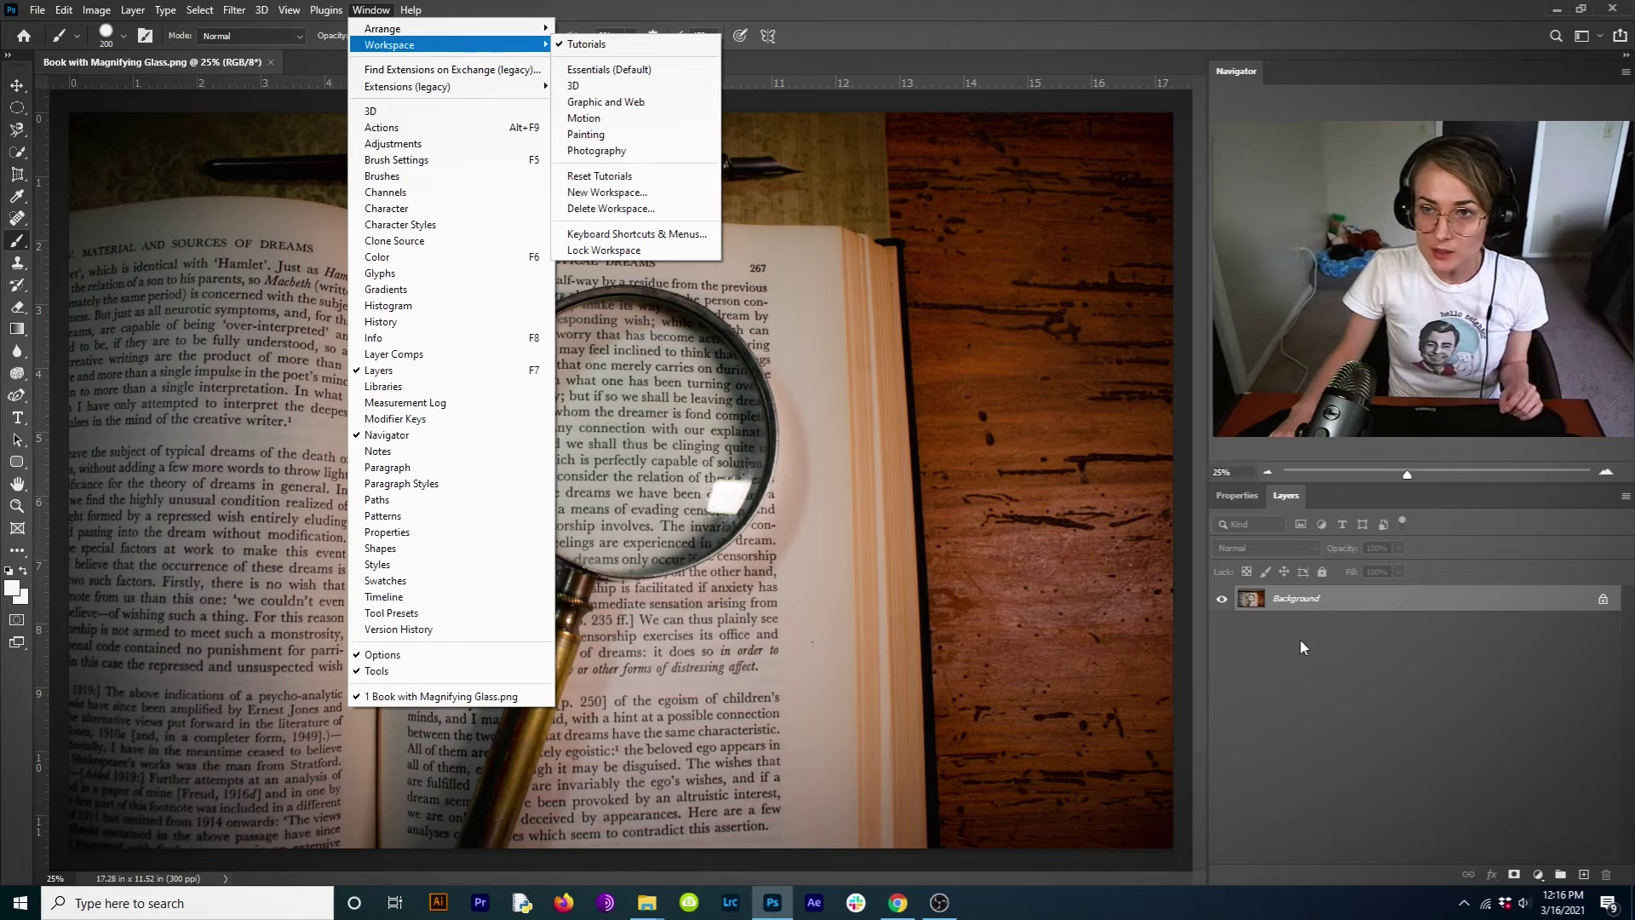
pyautogui.click(1301, 645)
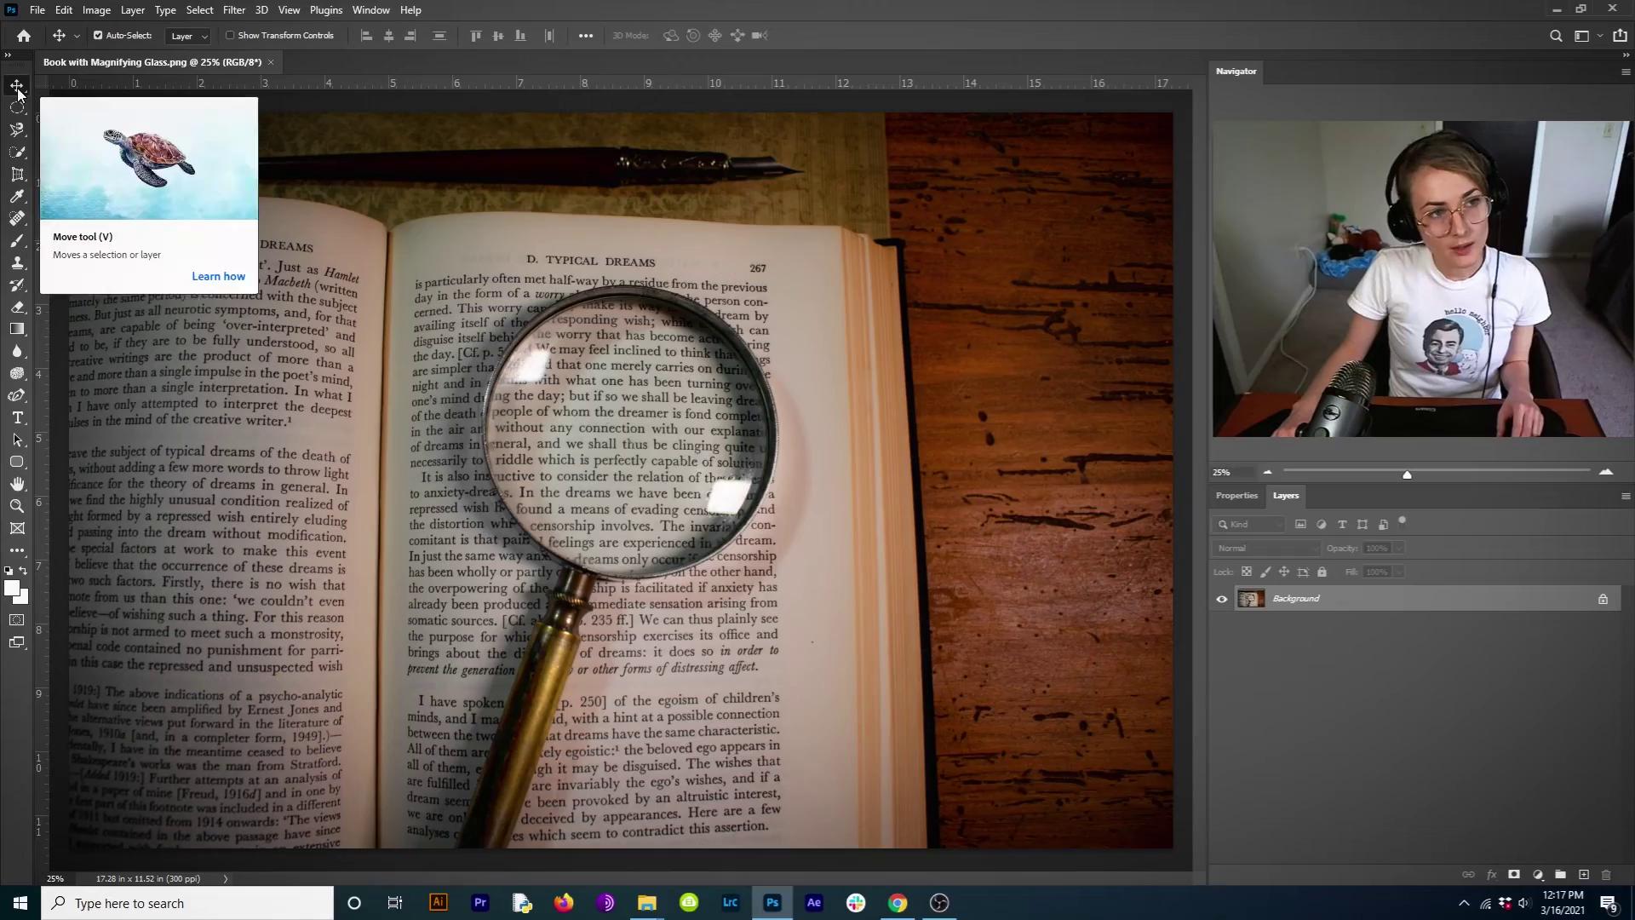
# - Try to move the locked Background layer with the Move tool, and decline converting it to a normal layer
pyautogui.click(19, 103)
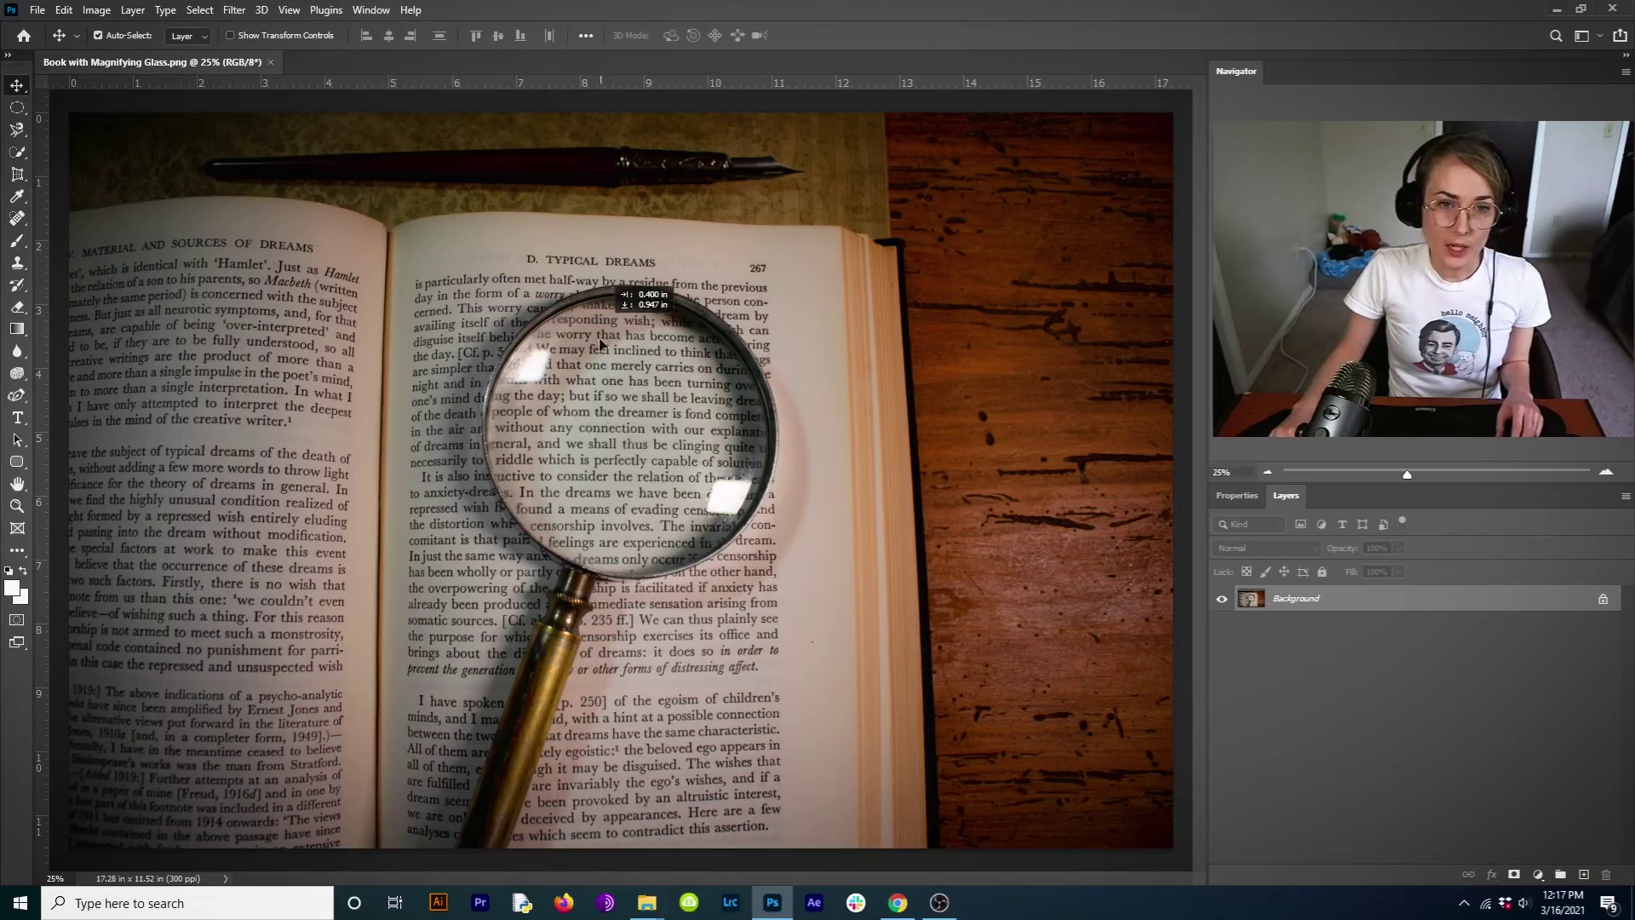
pyautogui.moveTo(1200, 557); pyautogui.dragTo(1234, 785)
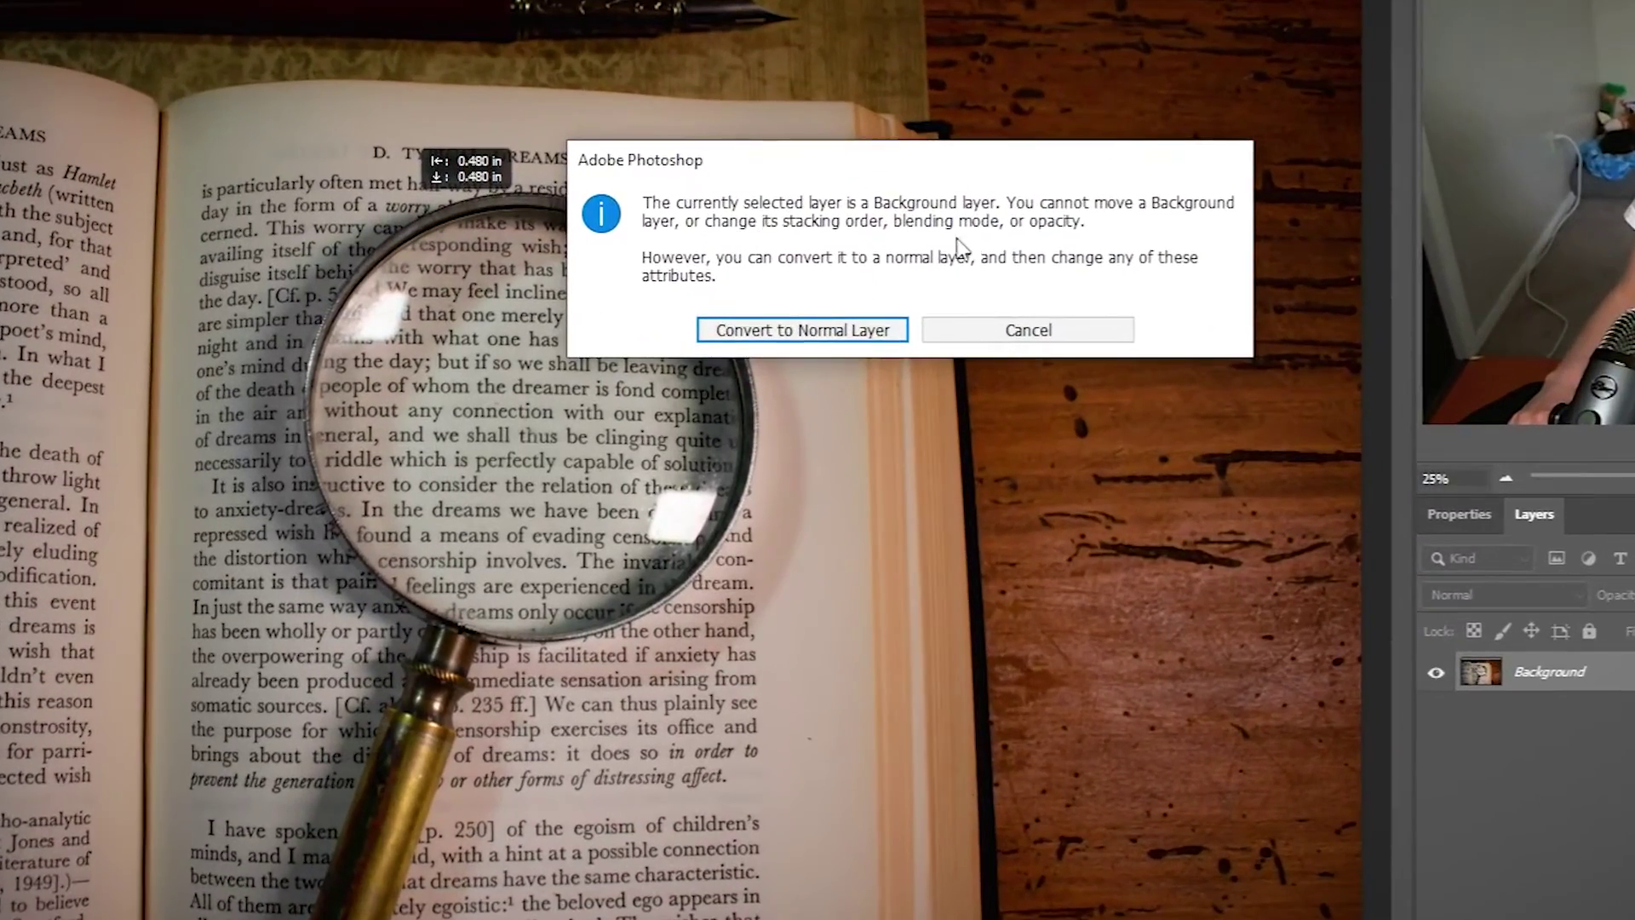
pyautogui.click(1028, 330)
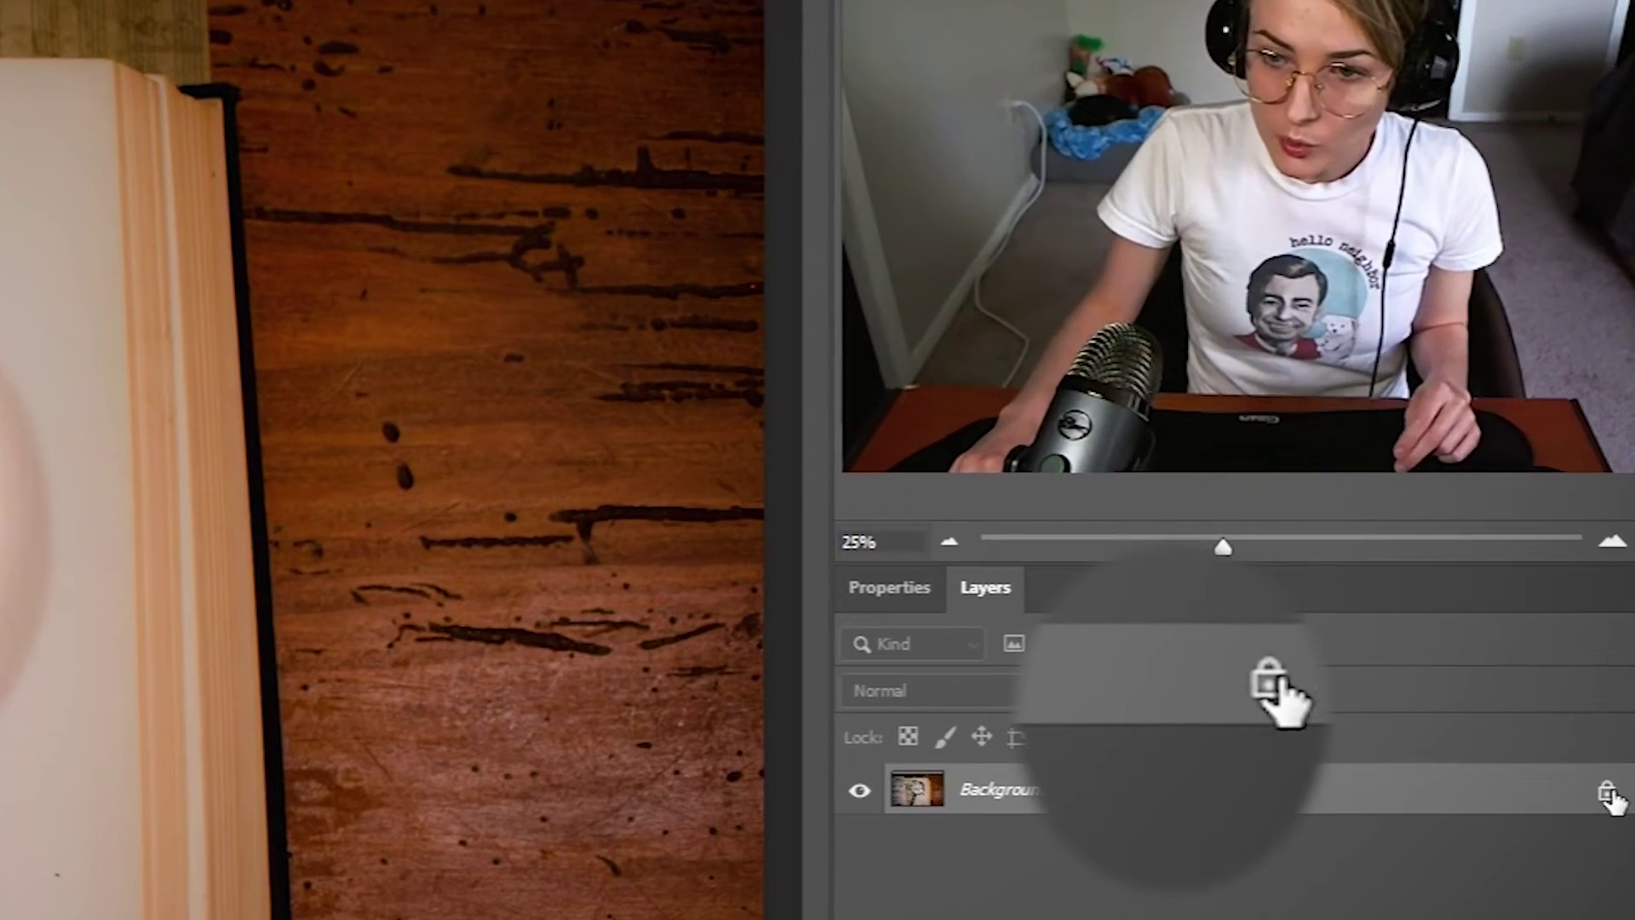
# - Unlock the book photo's layer and name it Background
pyautogui.click(1606, 792)
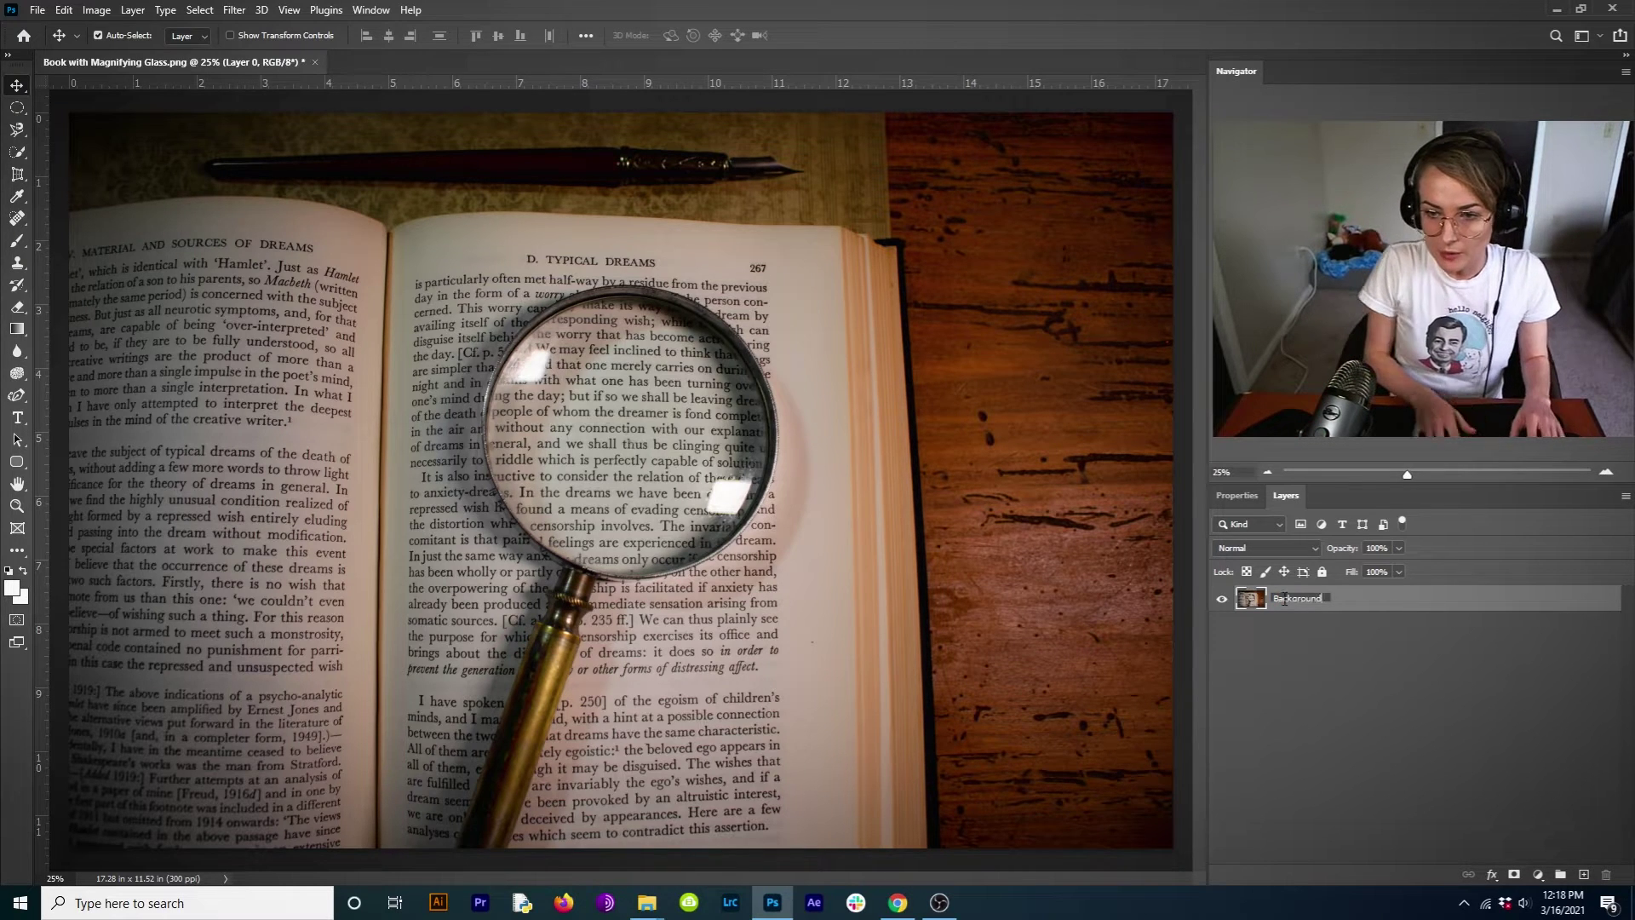
pyautogui.press('Return')
# - Try moving the unlocked book photo on the canvas, and undo the move
pyautogui.moveTo(810, 479); pyautogui.dragTo(688, 456)
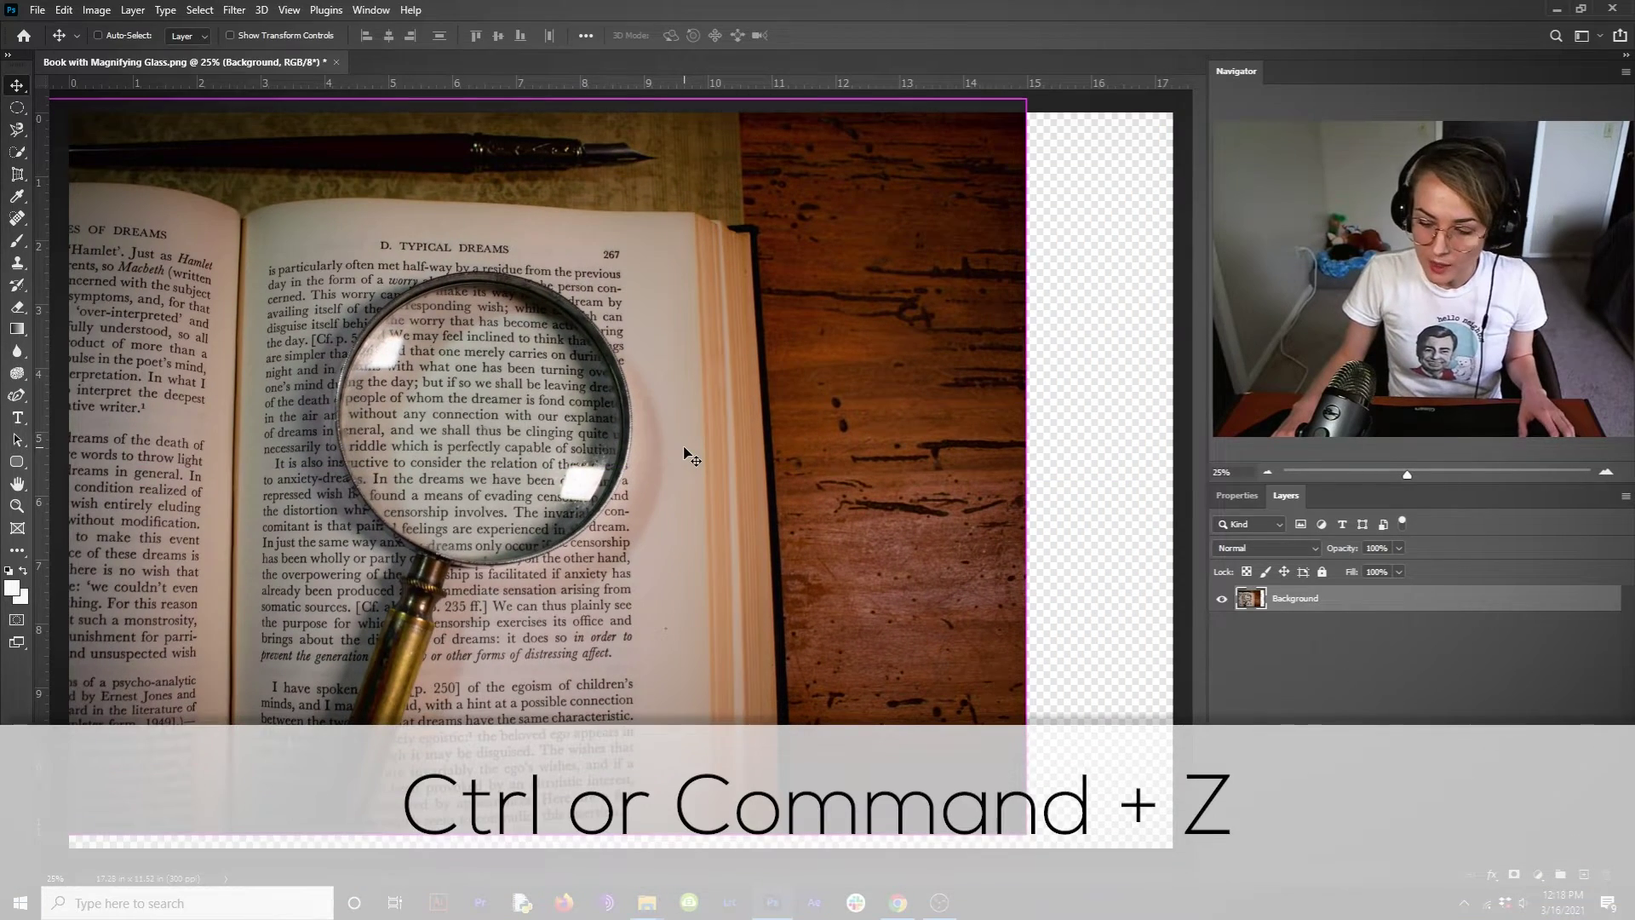
pyautogui.hotkey('ctrl', 'z')
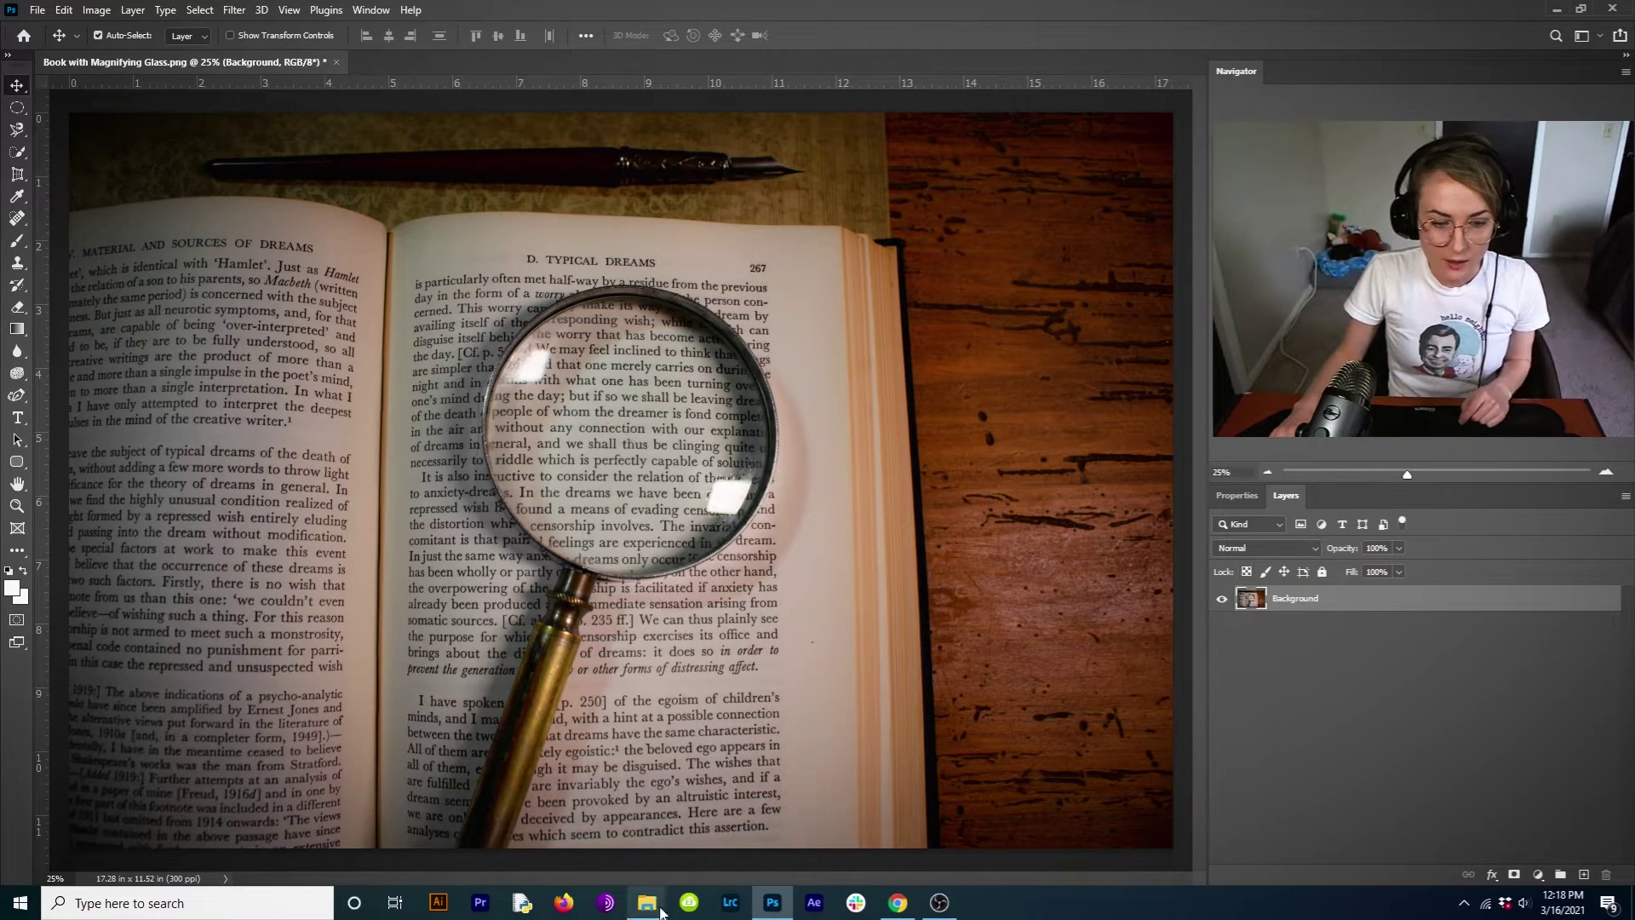
# - Switch to File Explorer, go to the Magnifying Glass folder and select the Space image
pyautogui.moveTo(647, 901)
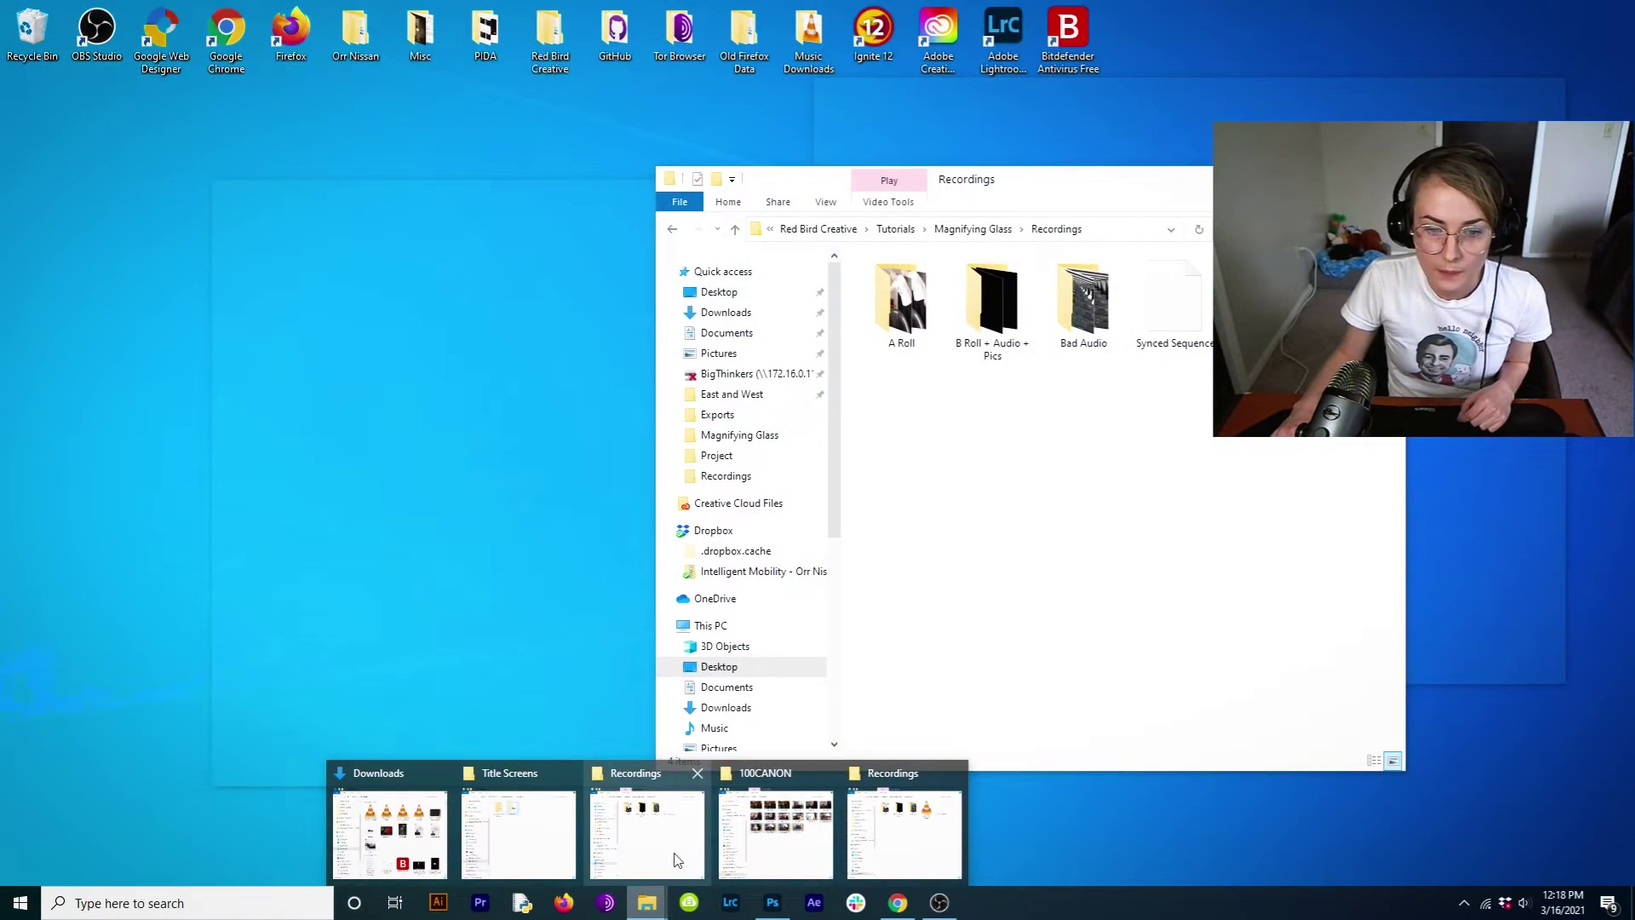
pyautogui.click(677, 861)
pyautogui.click(972, 229)
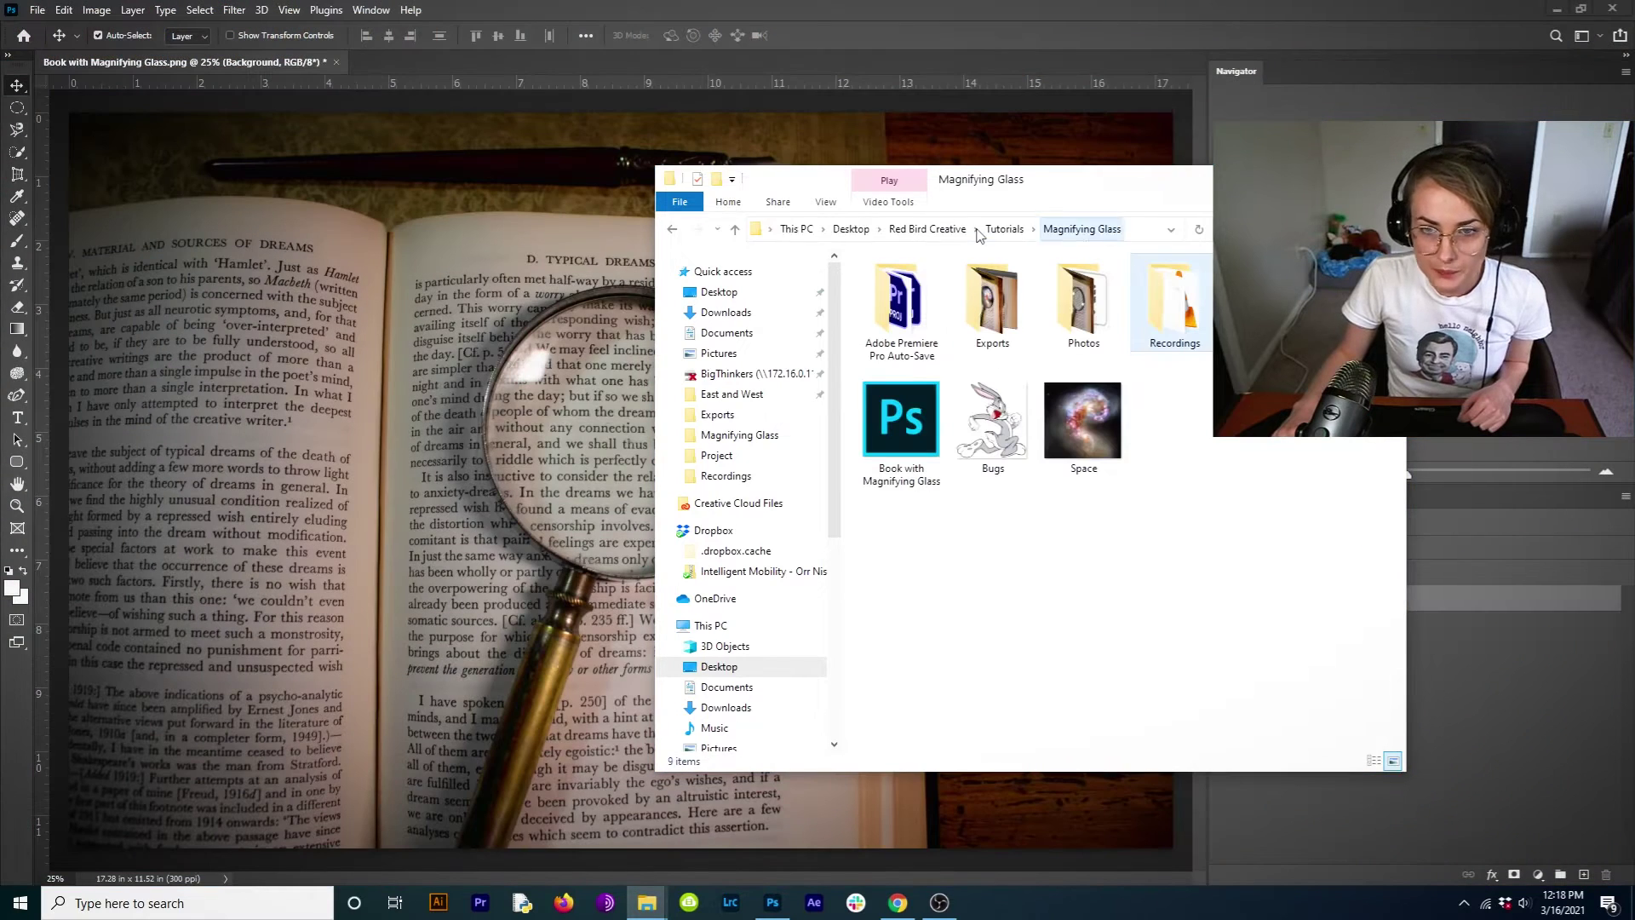
pyautogui.click(1086, 441)
pyautogui.moveTo(1090, 441); pyautogui.dragTo(1055, 496)
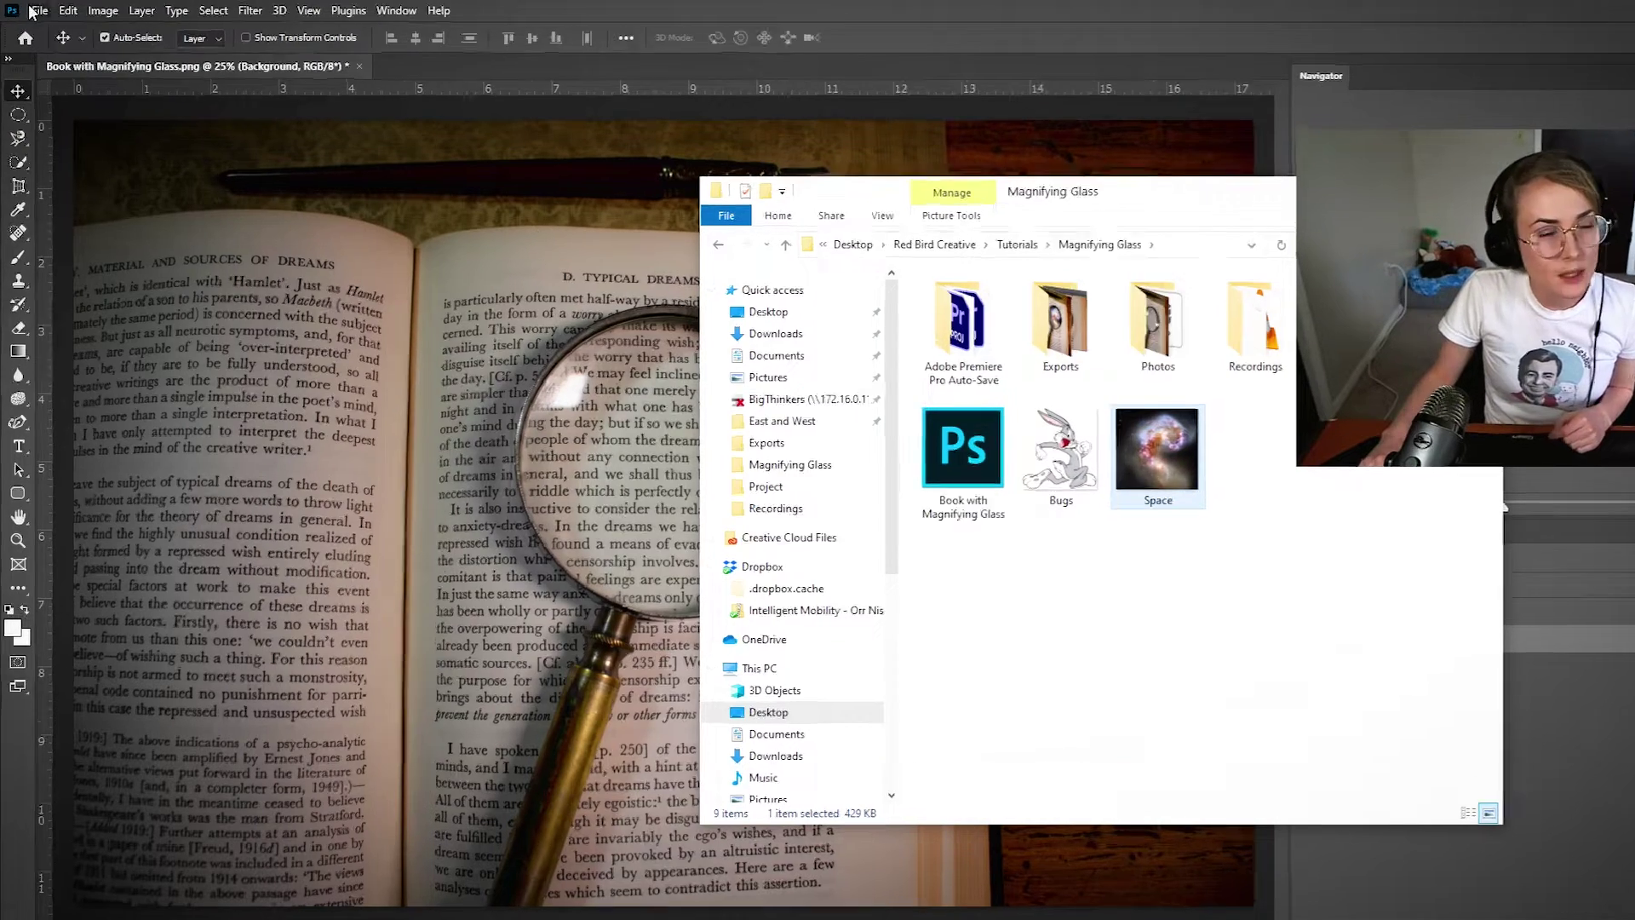
# - Return to Photoshop and place the Space image as an embedded file in the book document
pyautogui.click(38, 9)
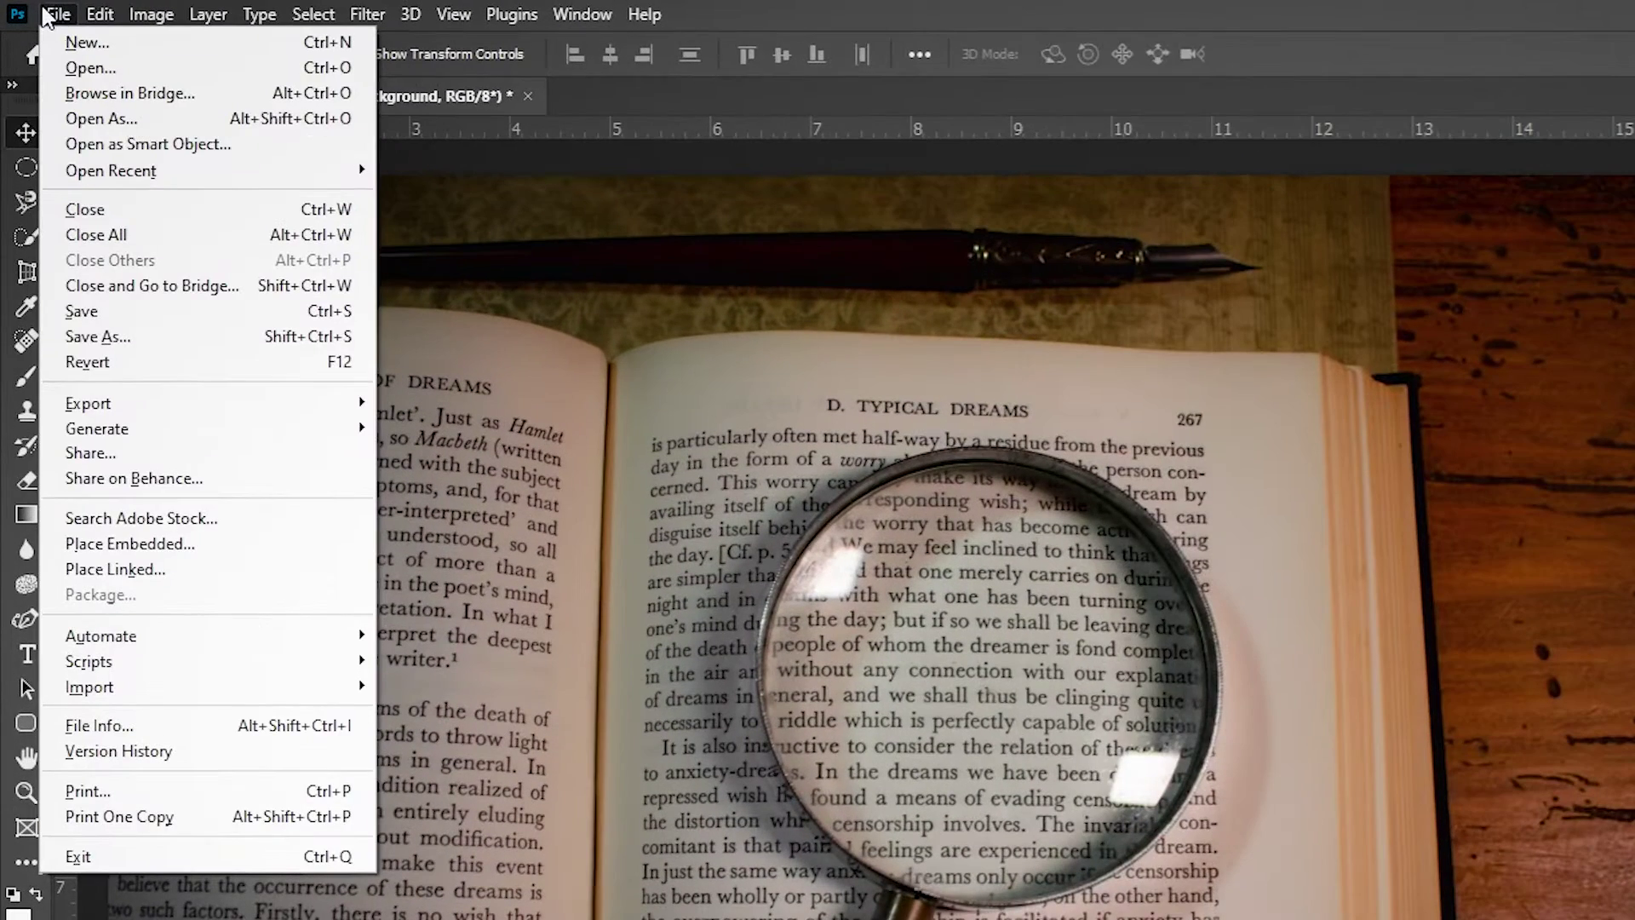
pyautogui.click(234, 552)
pyautogui.click(494, 554)
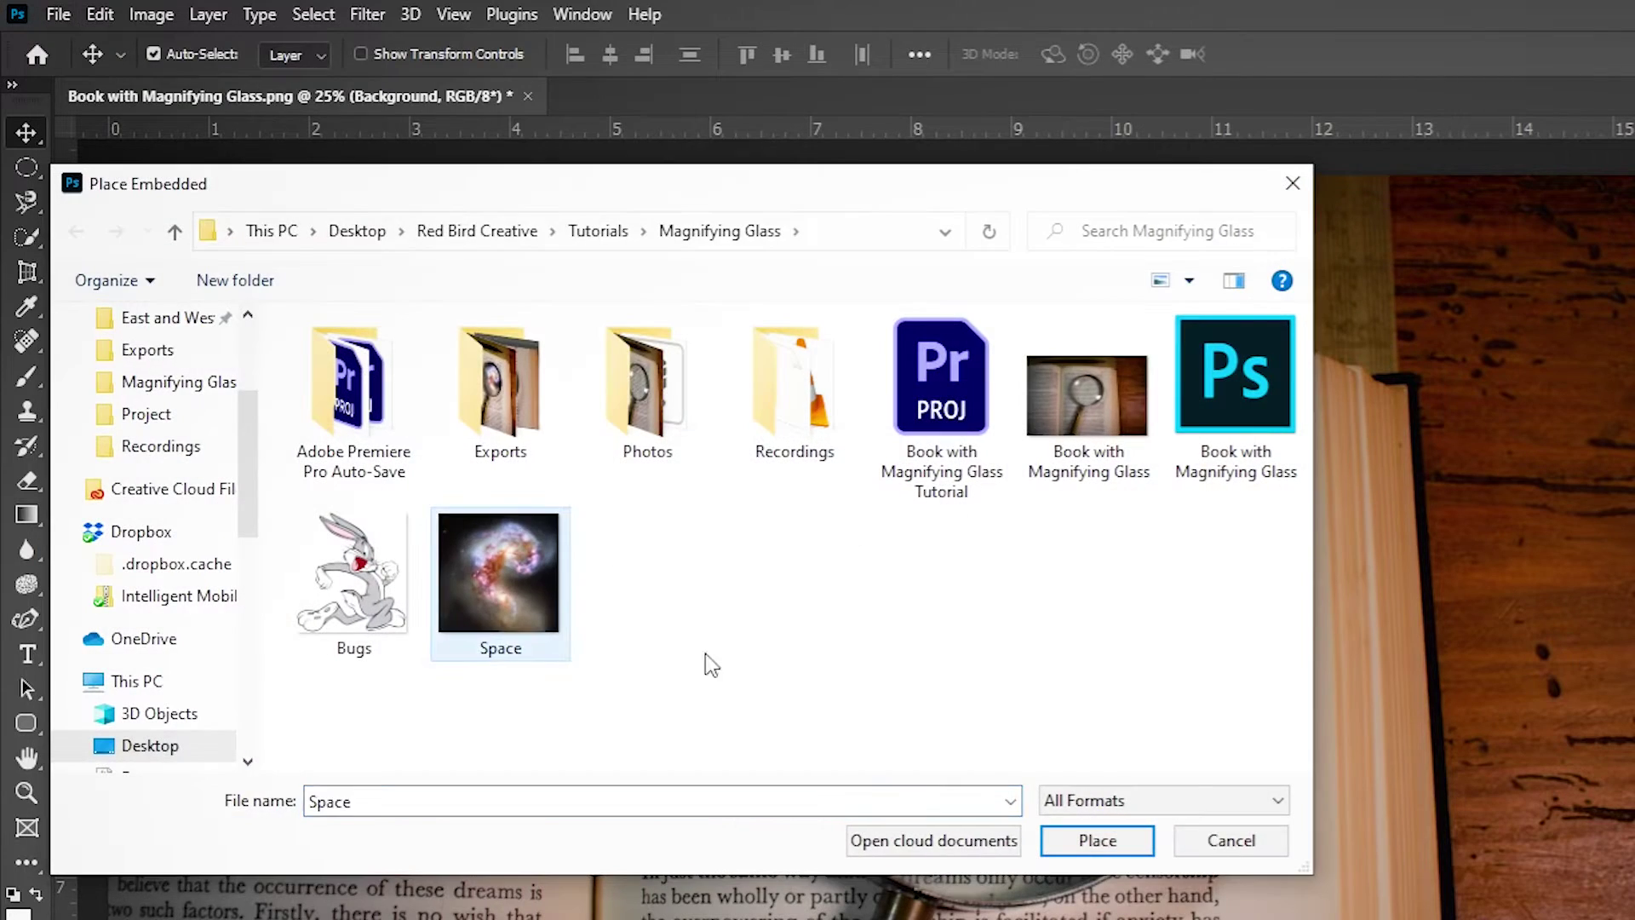
pyautogui.click(1061, 841)
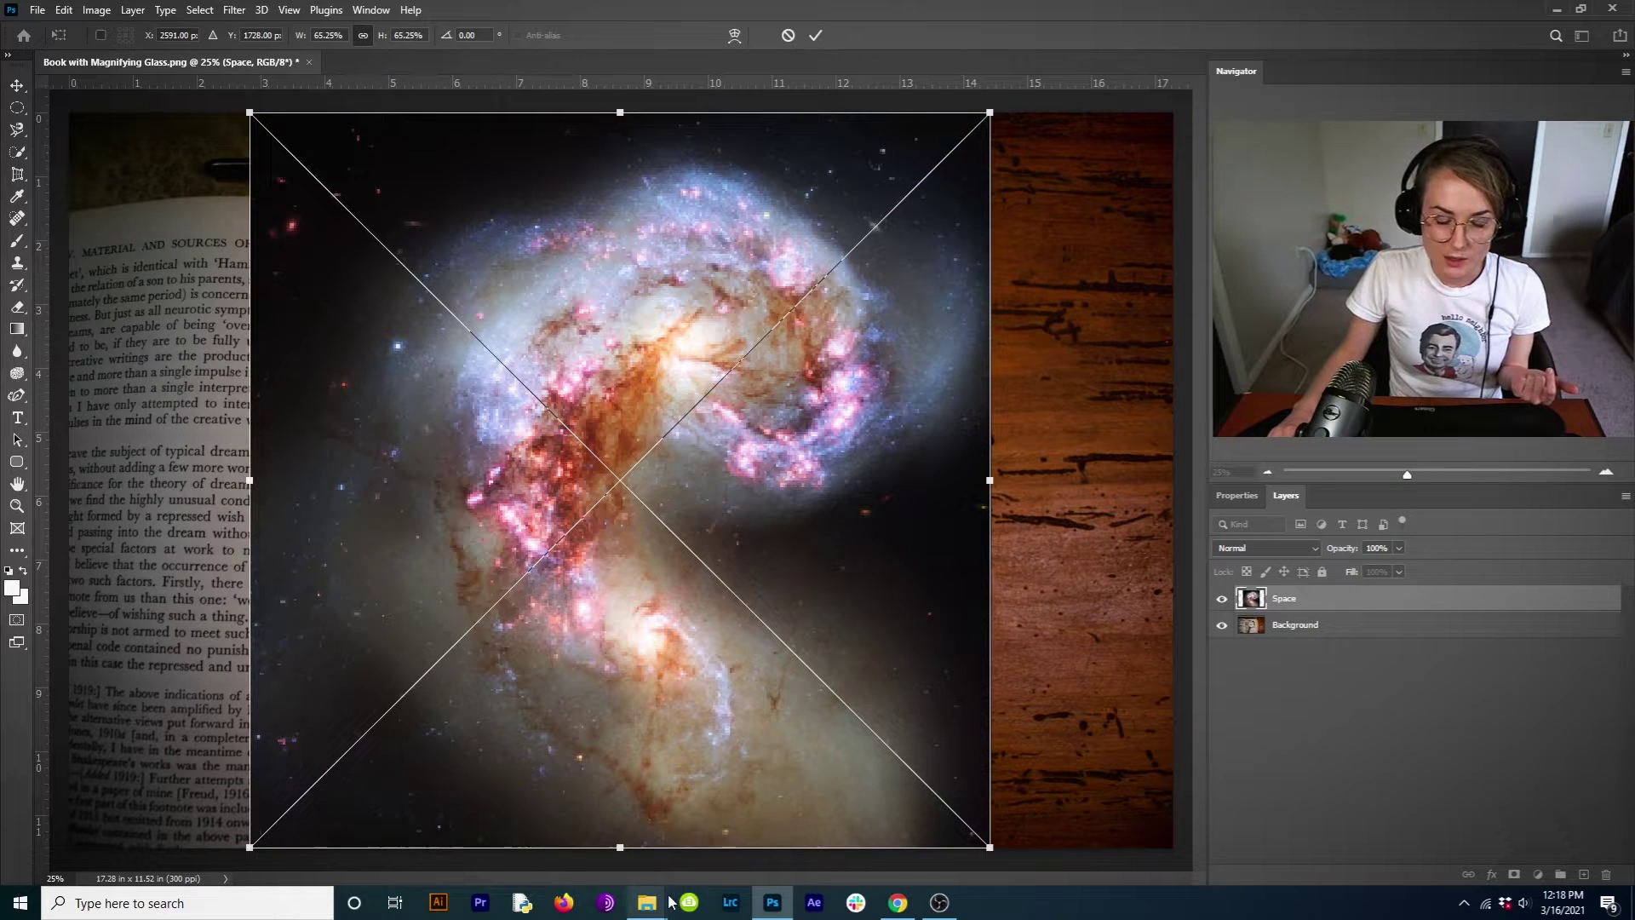
# - Bring the Space image from the File Explorer folder onto the canvas and commit its placement at the default size
pyautogui.moveTo(655, 910)
pyautogui.click(691, 847)
pyautogui.moveTo(1096, 437); pyautogui.dragTo(616, 539)
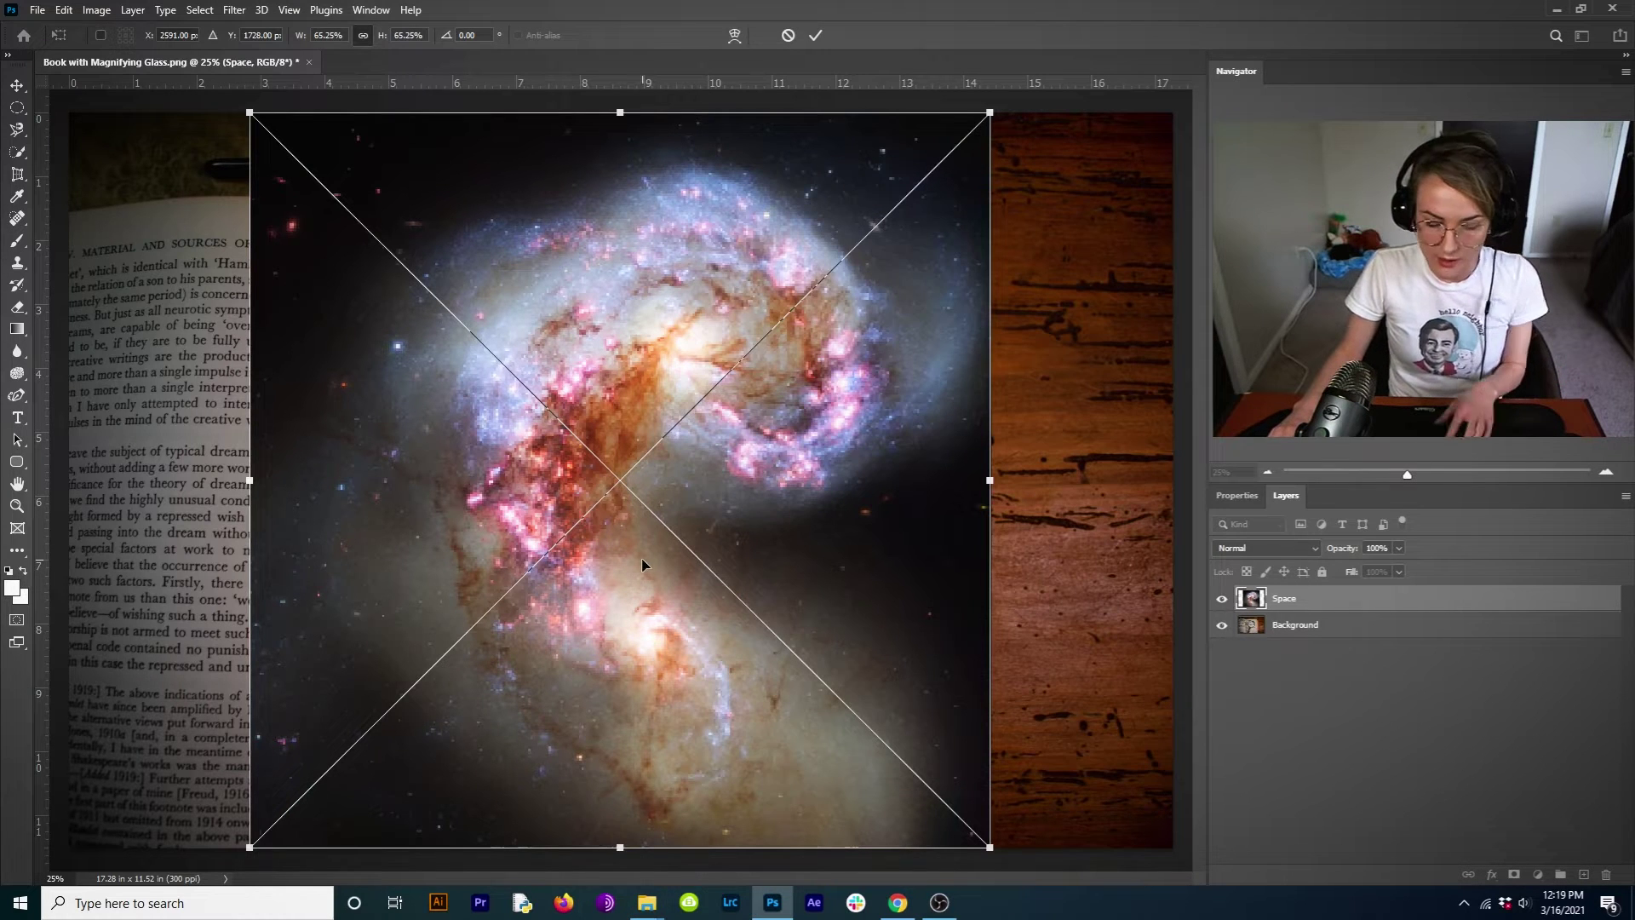
pyautogui.press('Return')
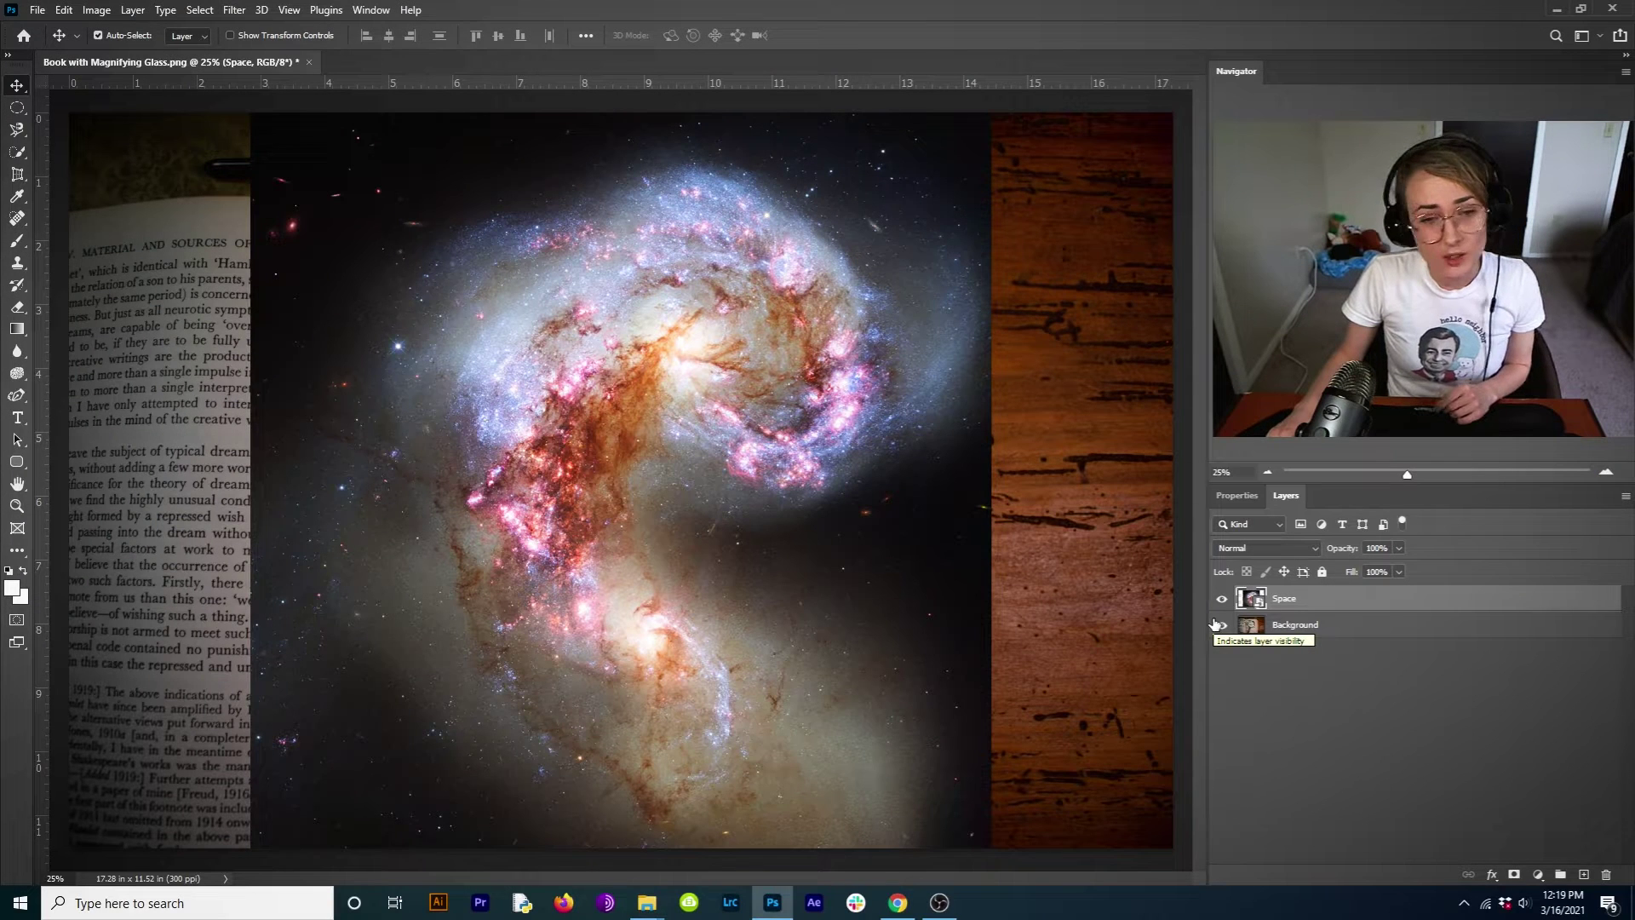
# - Try moving the Space image on the canvas with its layer selected, and undo the move
pyautogui.click(1337, 616)
pyautogui.click(1341, 606)
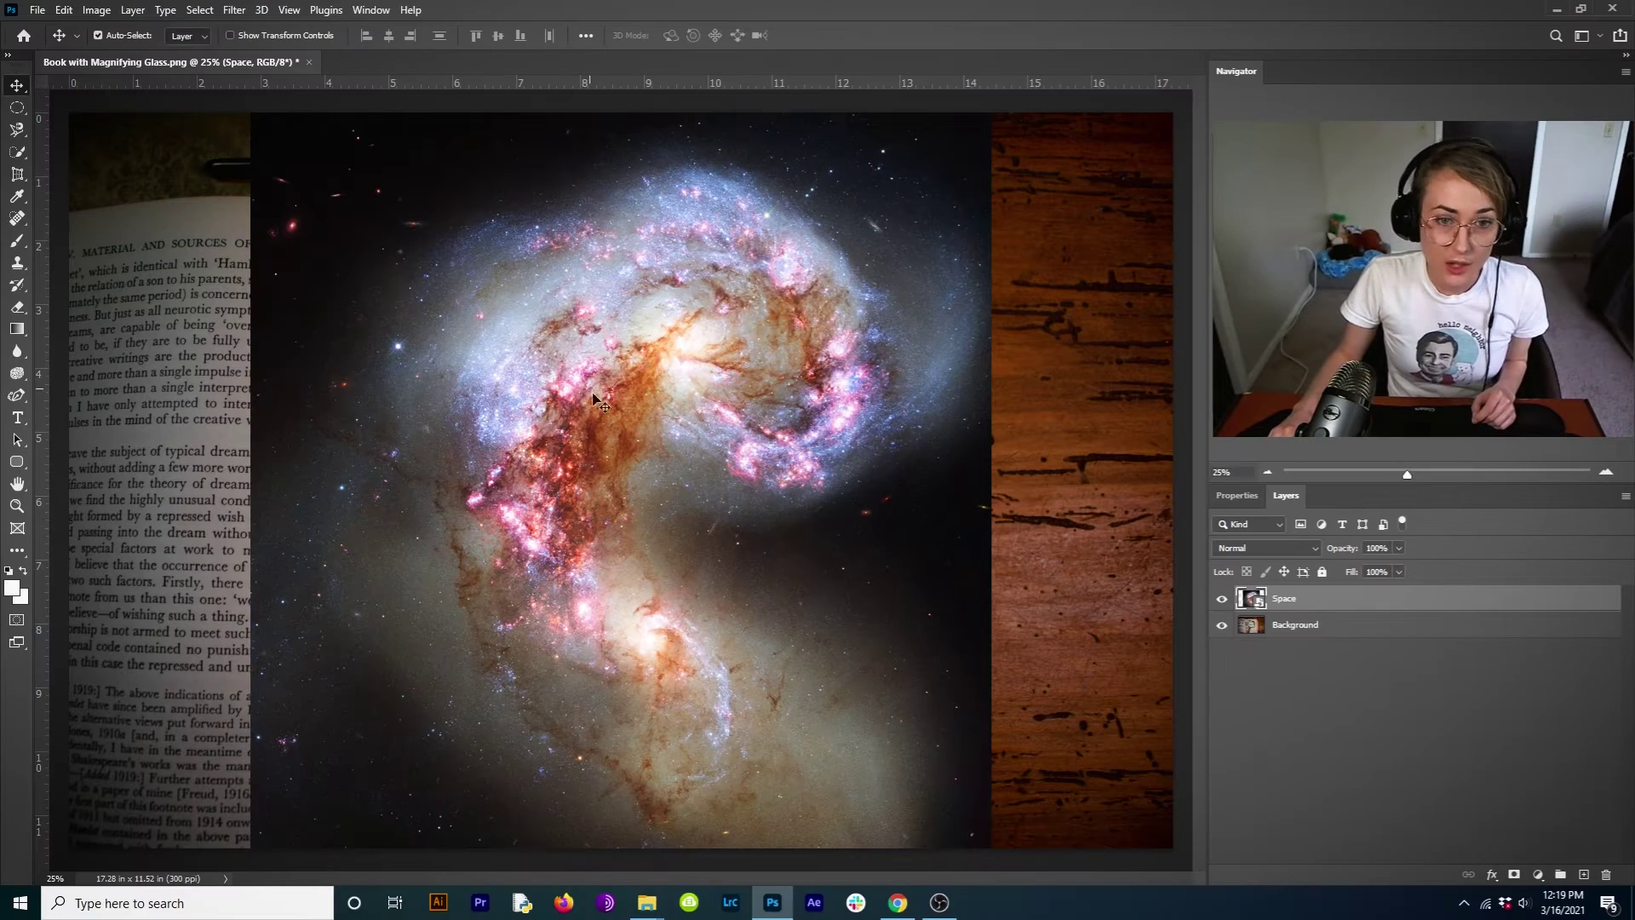
pyautogui.moveTo(594, 400); pyautogui.dragTo(632, 428)
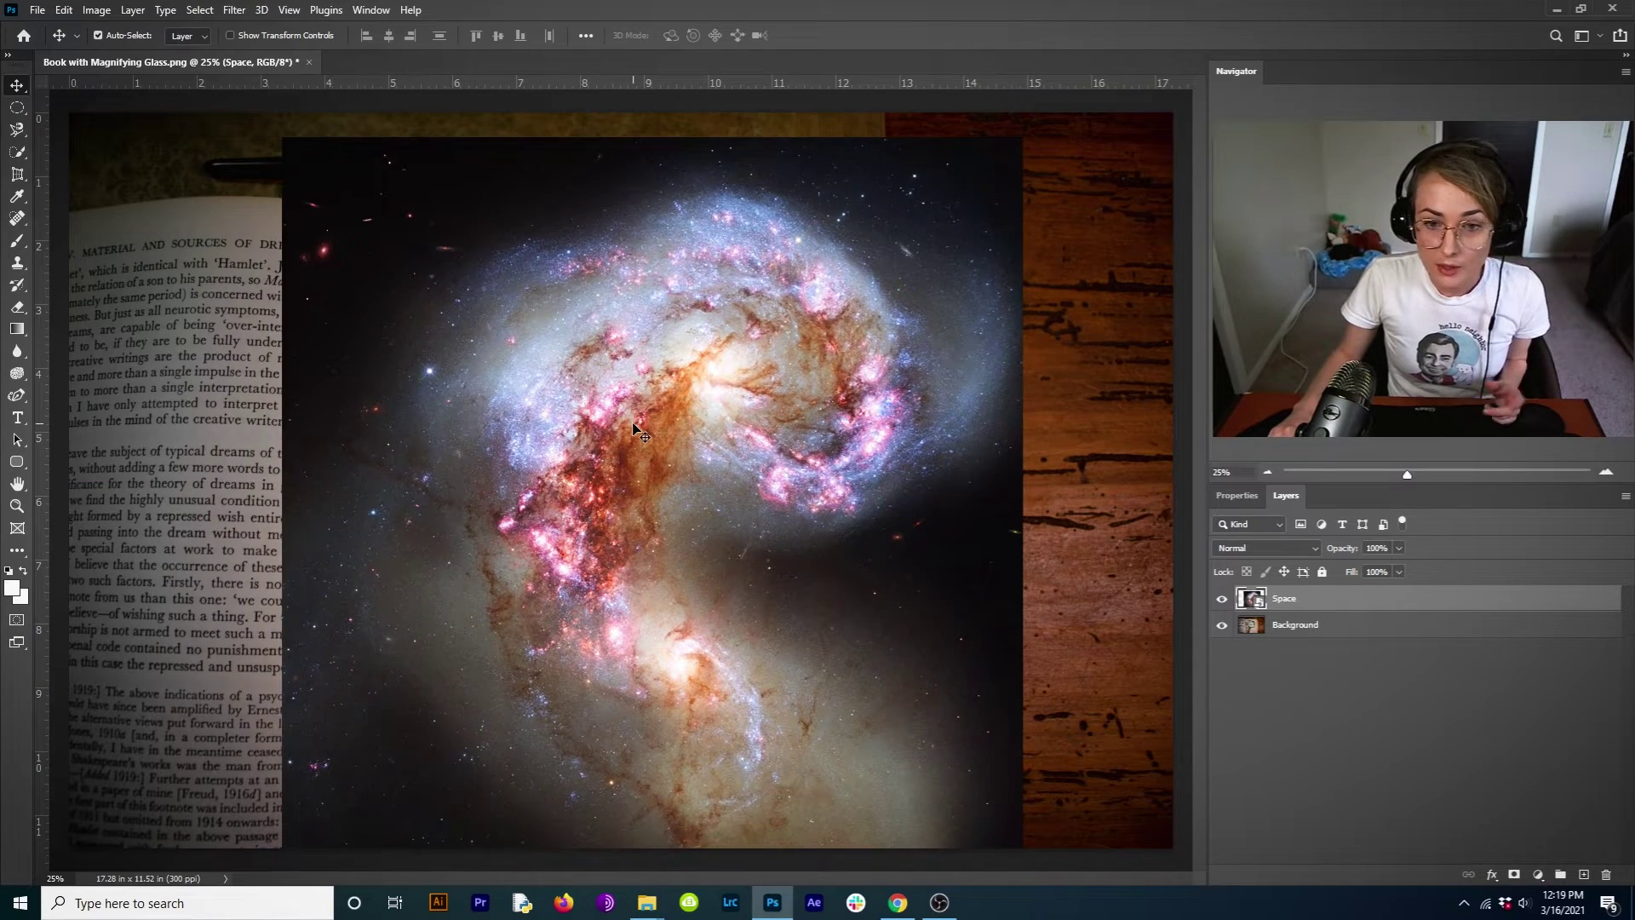
pyautogui.hotkey('ctrl', 'z')
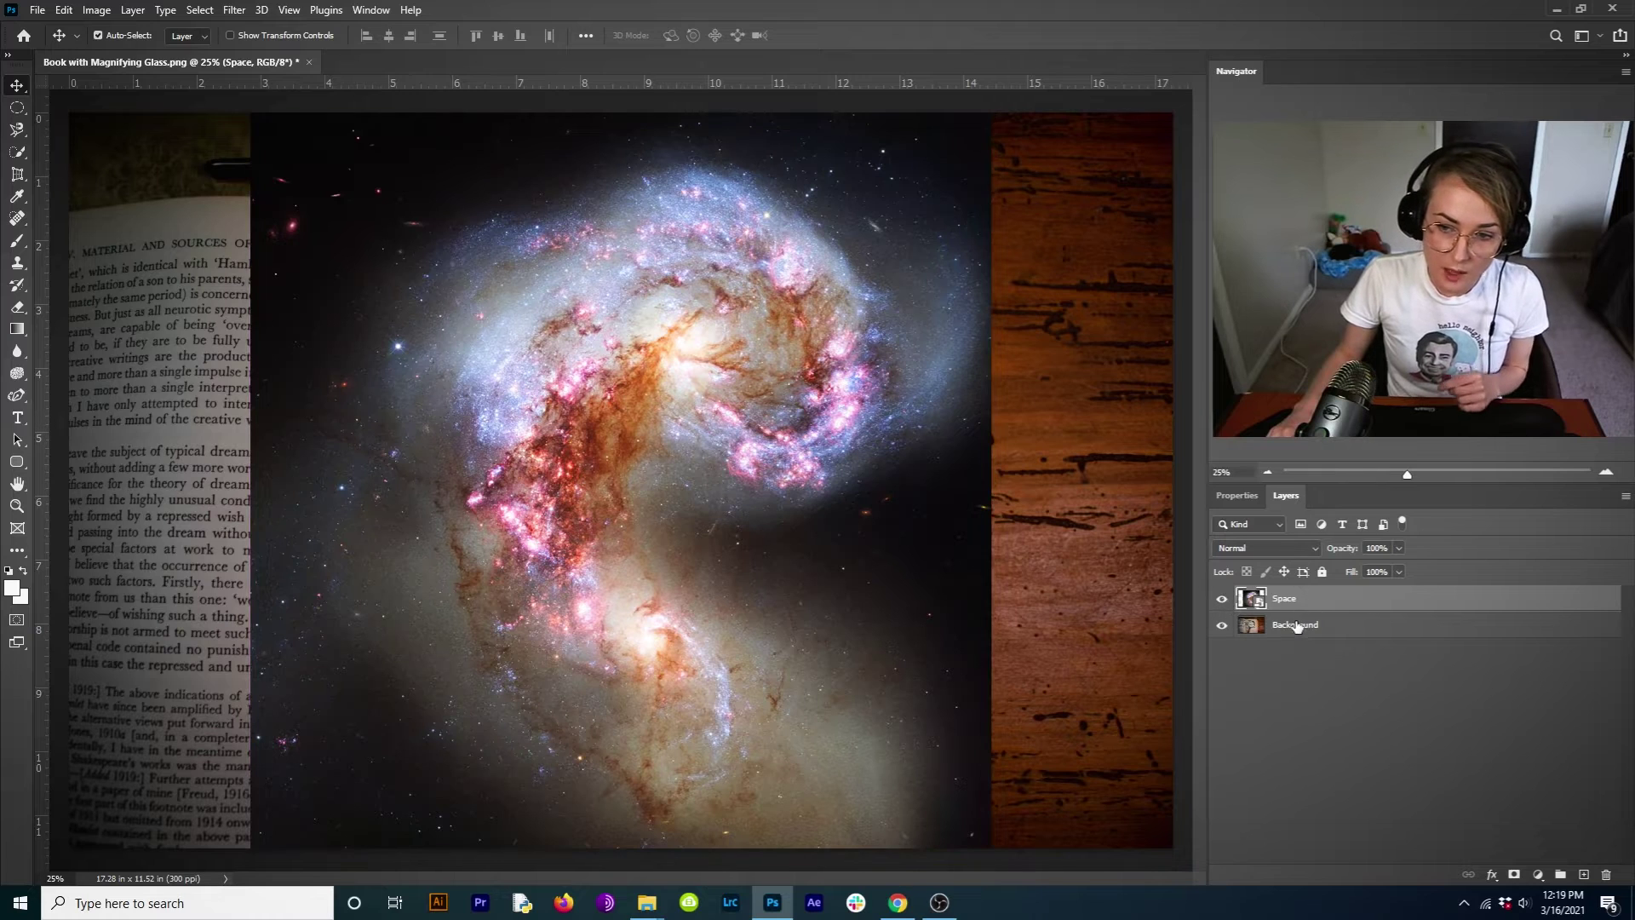
# - Move the Space layer below the Background layer, and restore Background to the bottom of the stack
pyautogui.click(1295, 625)
pyautogui.click(1293, 608)
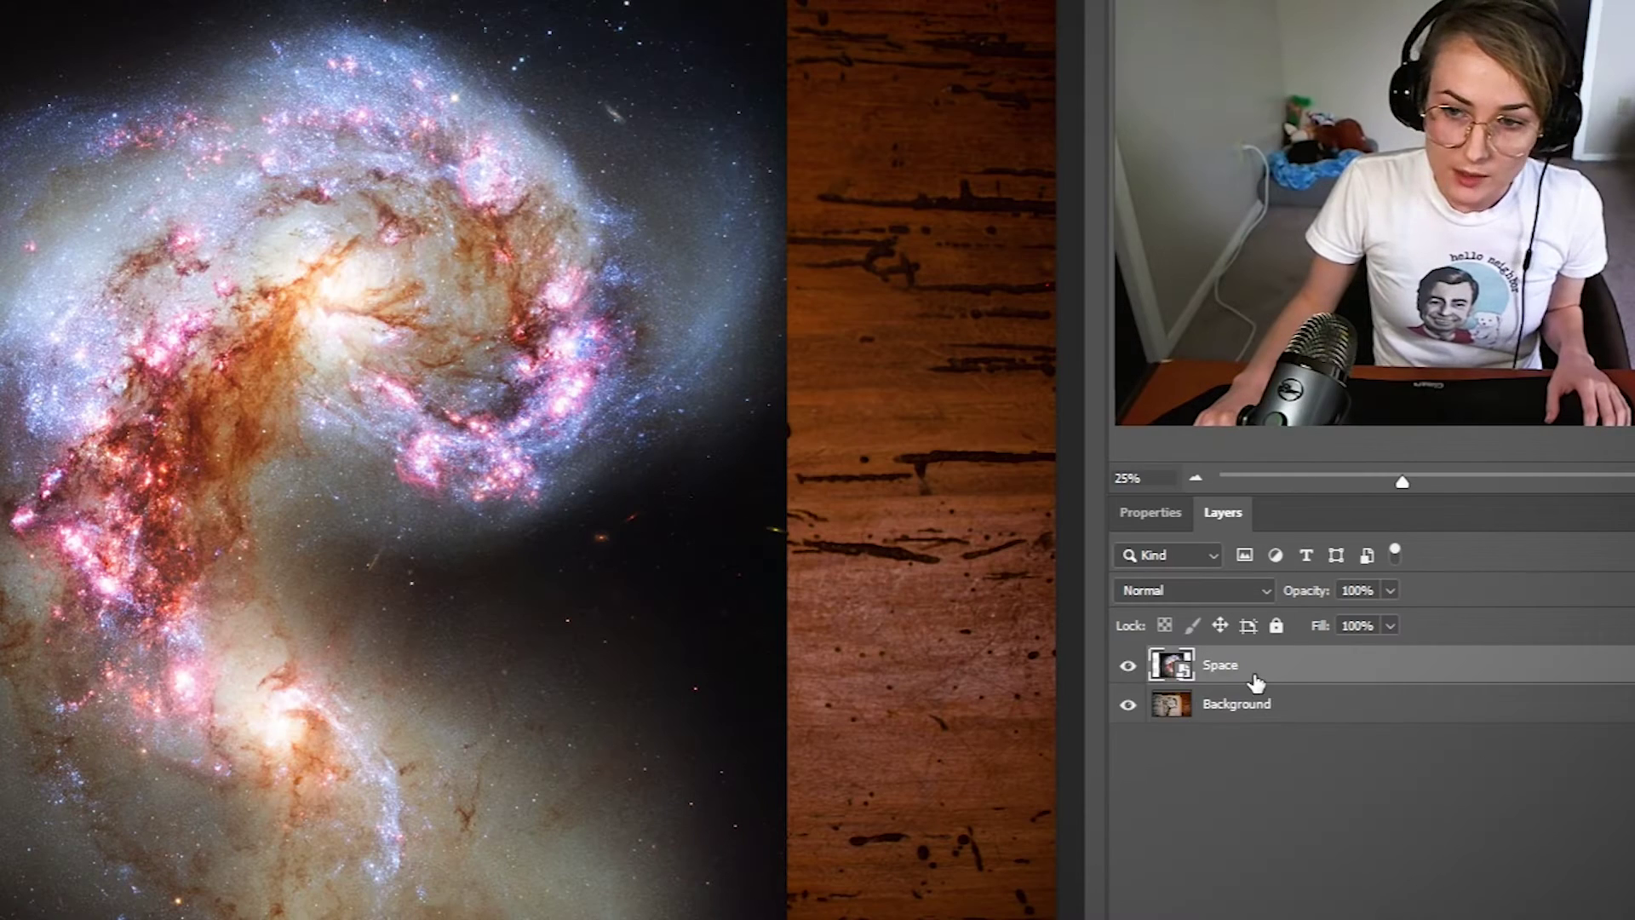
pyautogui.moveTo(1256, 681); pyautogui.dragTo(1252, 724)
pyautogui.click(1252, 666)
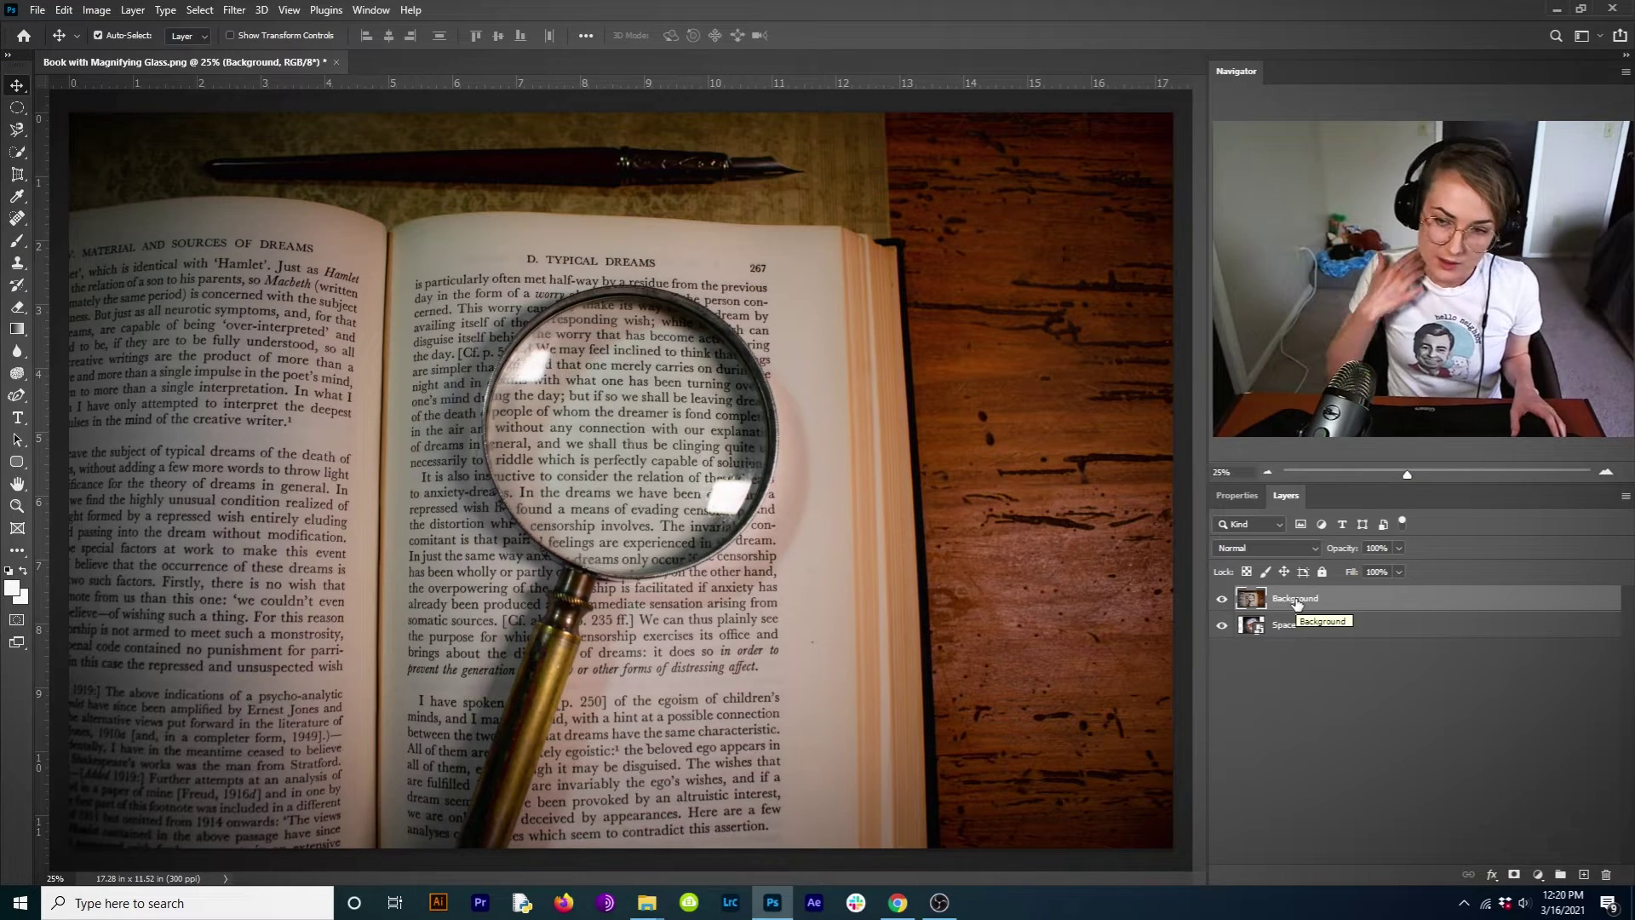
pyautogui.moveTo(1297, 603); pyautogui.dragTo(1297, 636)
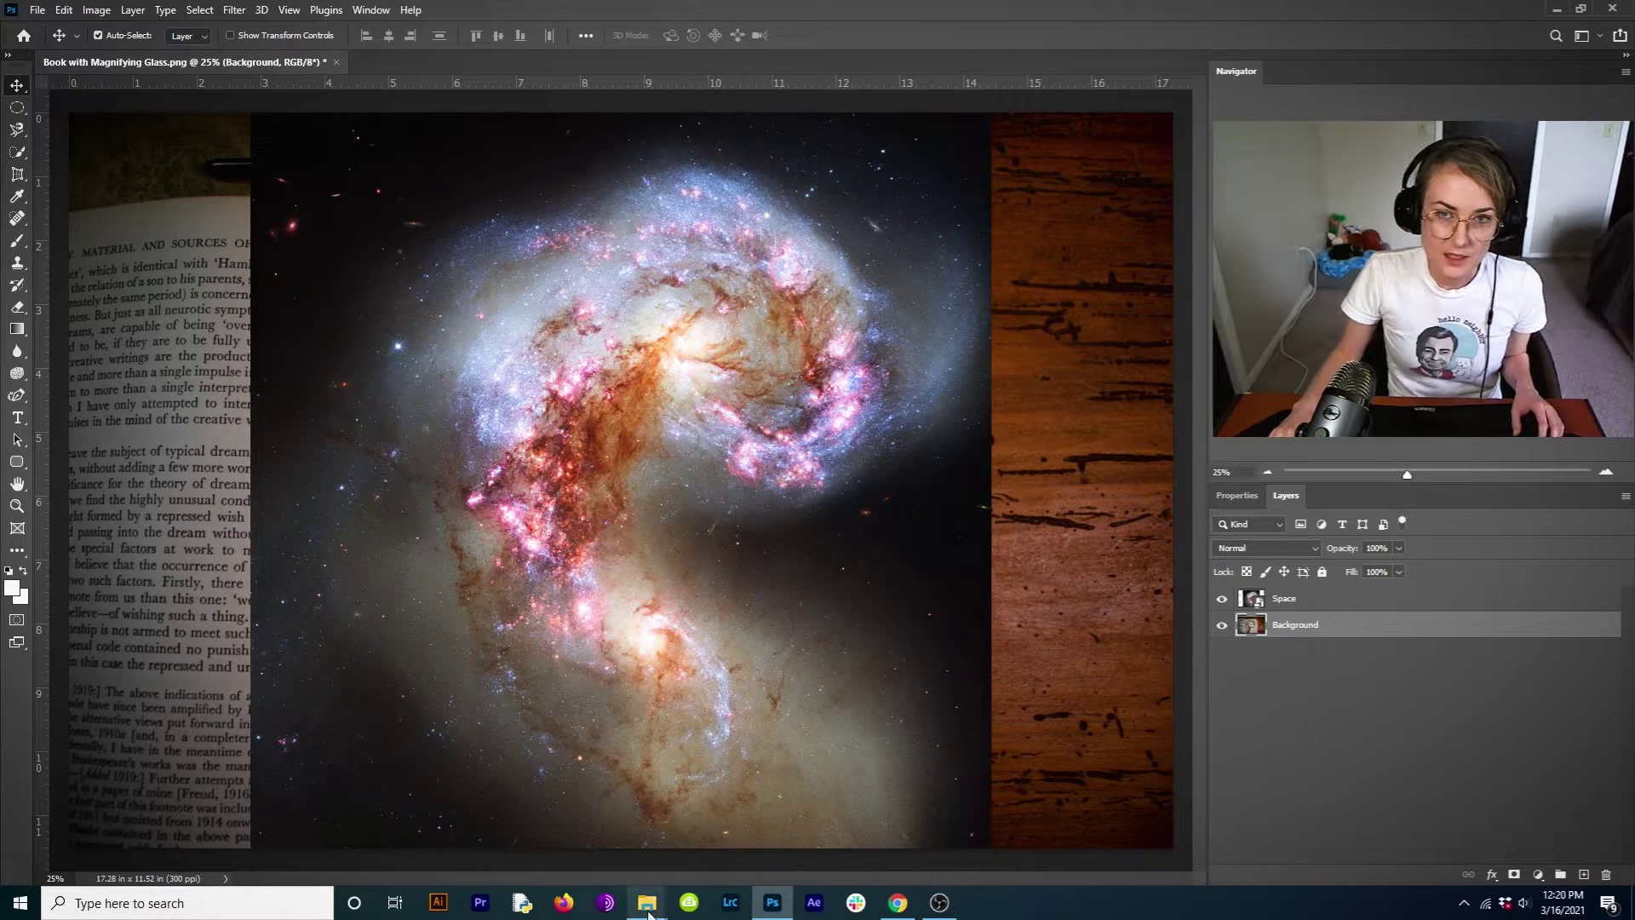
# - Place the Bugs image from the Magnifying Glass folder into the document directly above the Background layer and commit it
pyautogui.moveTo(649, 912)
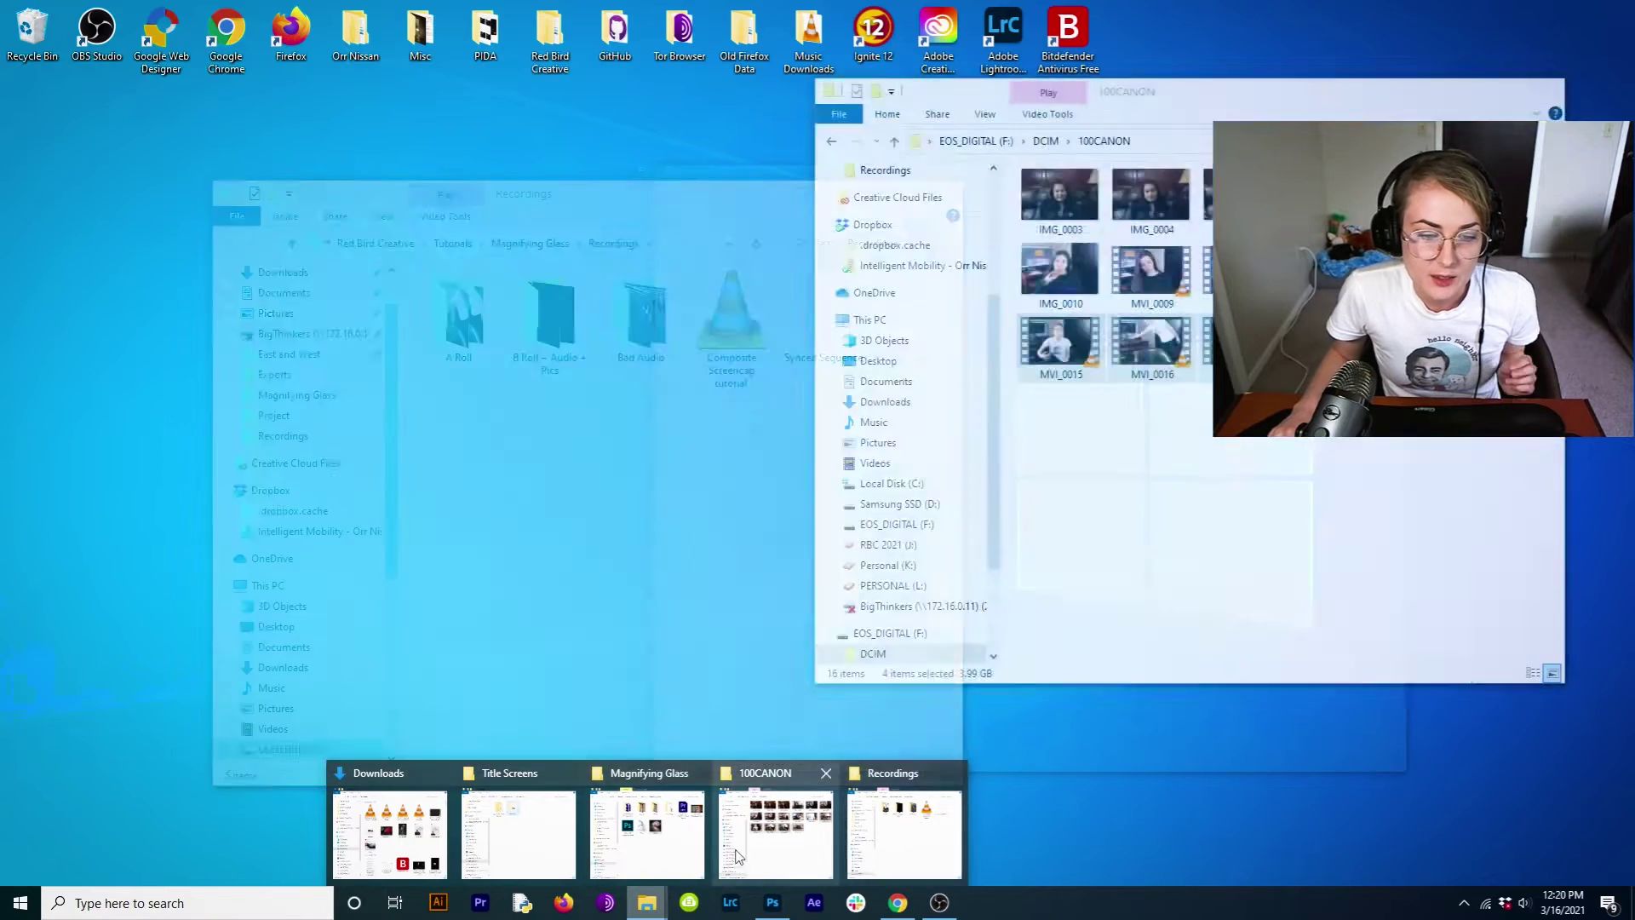
pyautogui.click(647, 834)
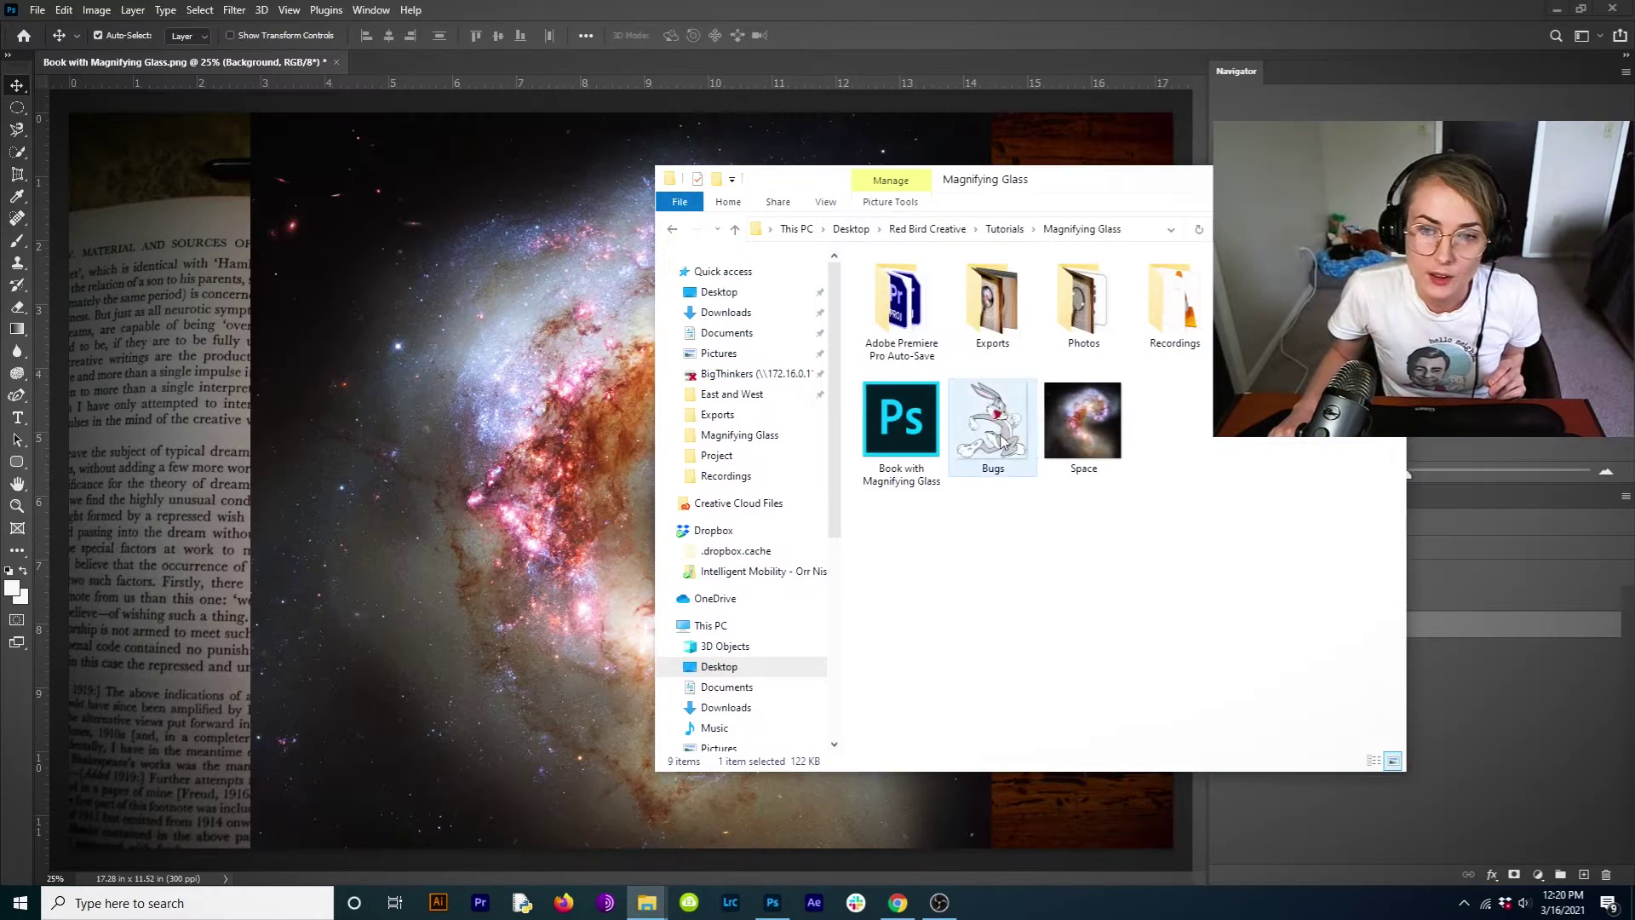
pyautogui.moveTo(992, 426); pyautogui.dragTo(539, 607)
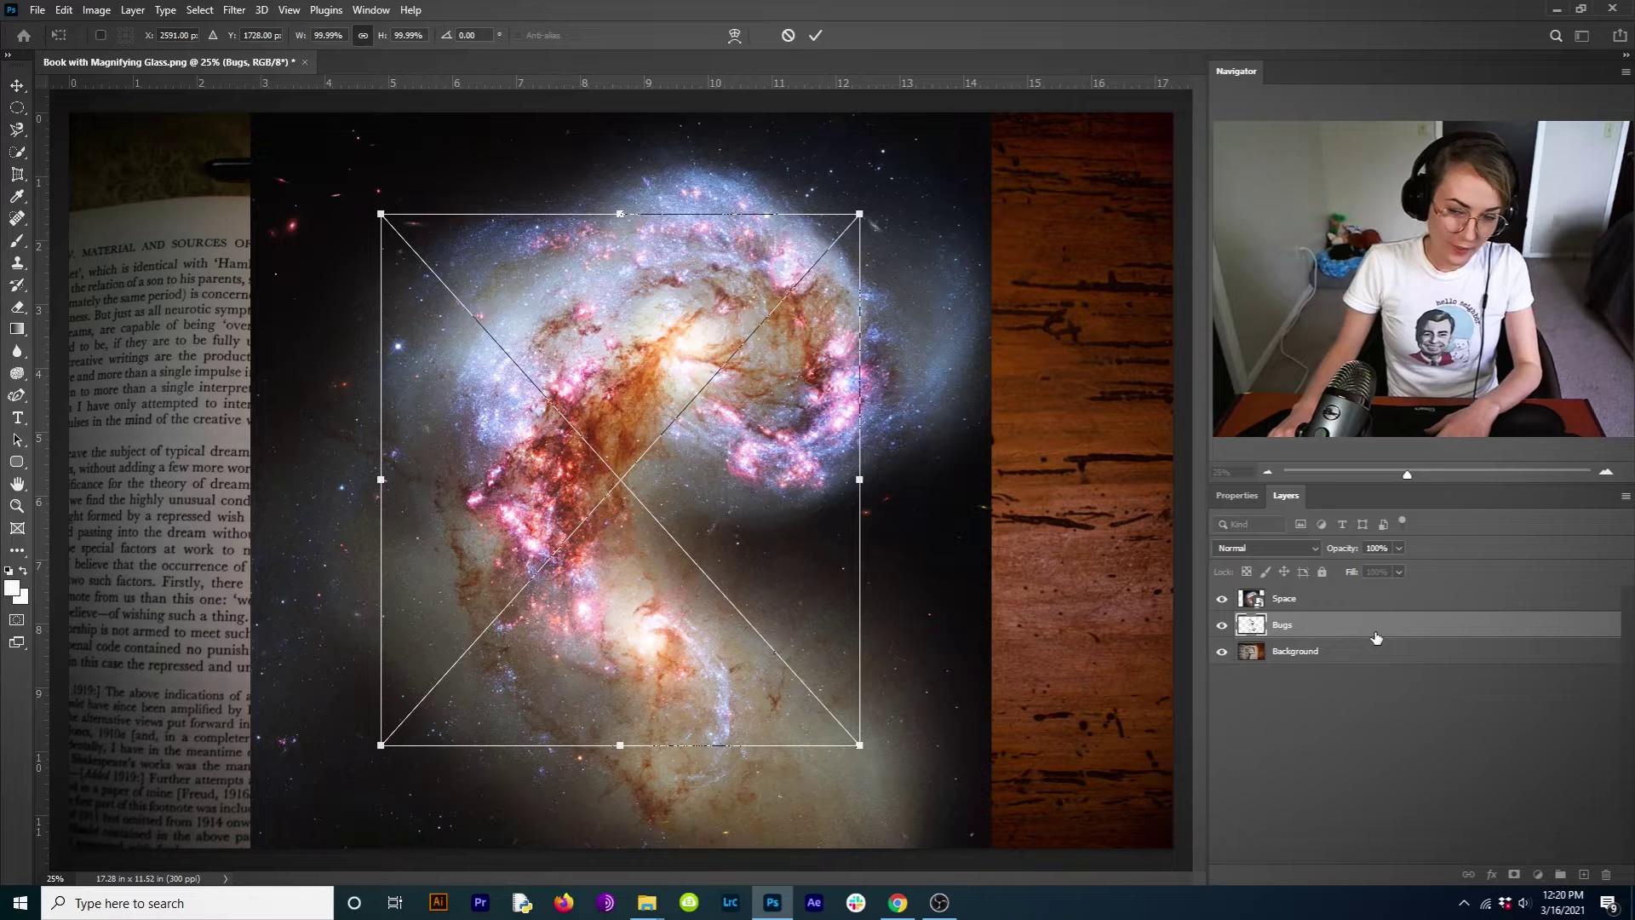
pyautogui.press('Return')
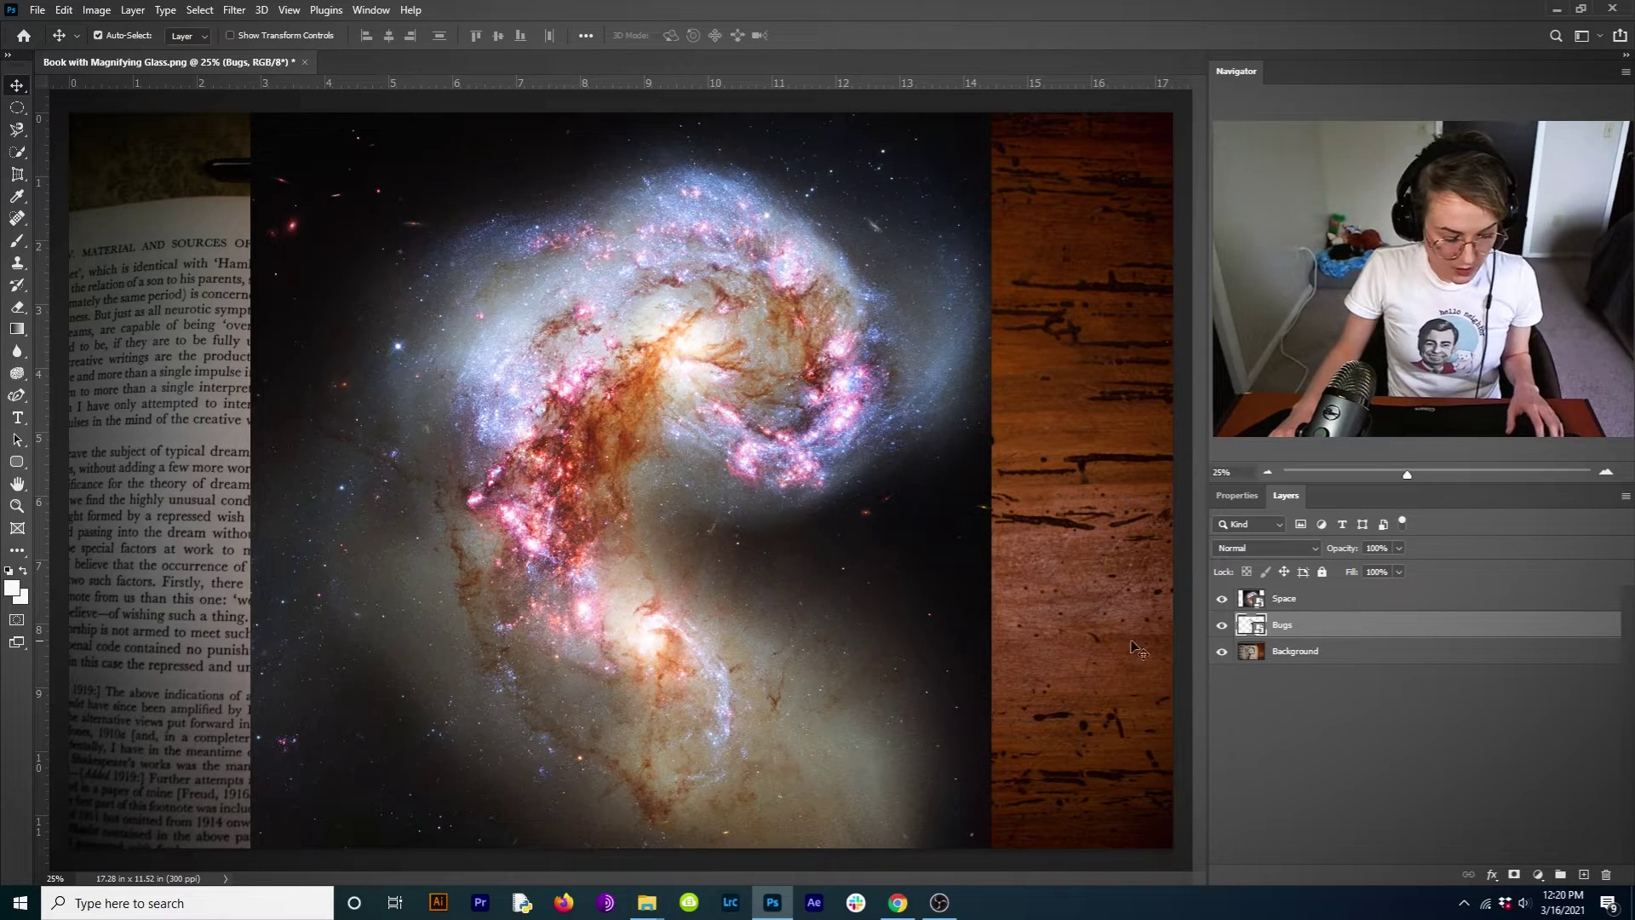
# - Move the Bugs layer above the Space layer and shift the rabbit so it overlaps the space image's edge and the wooden table
pyautogui.scroll(-4, 1138, 649)
pyautogui.hotkey('ctrl', '0')
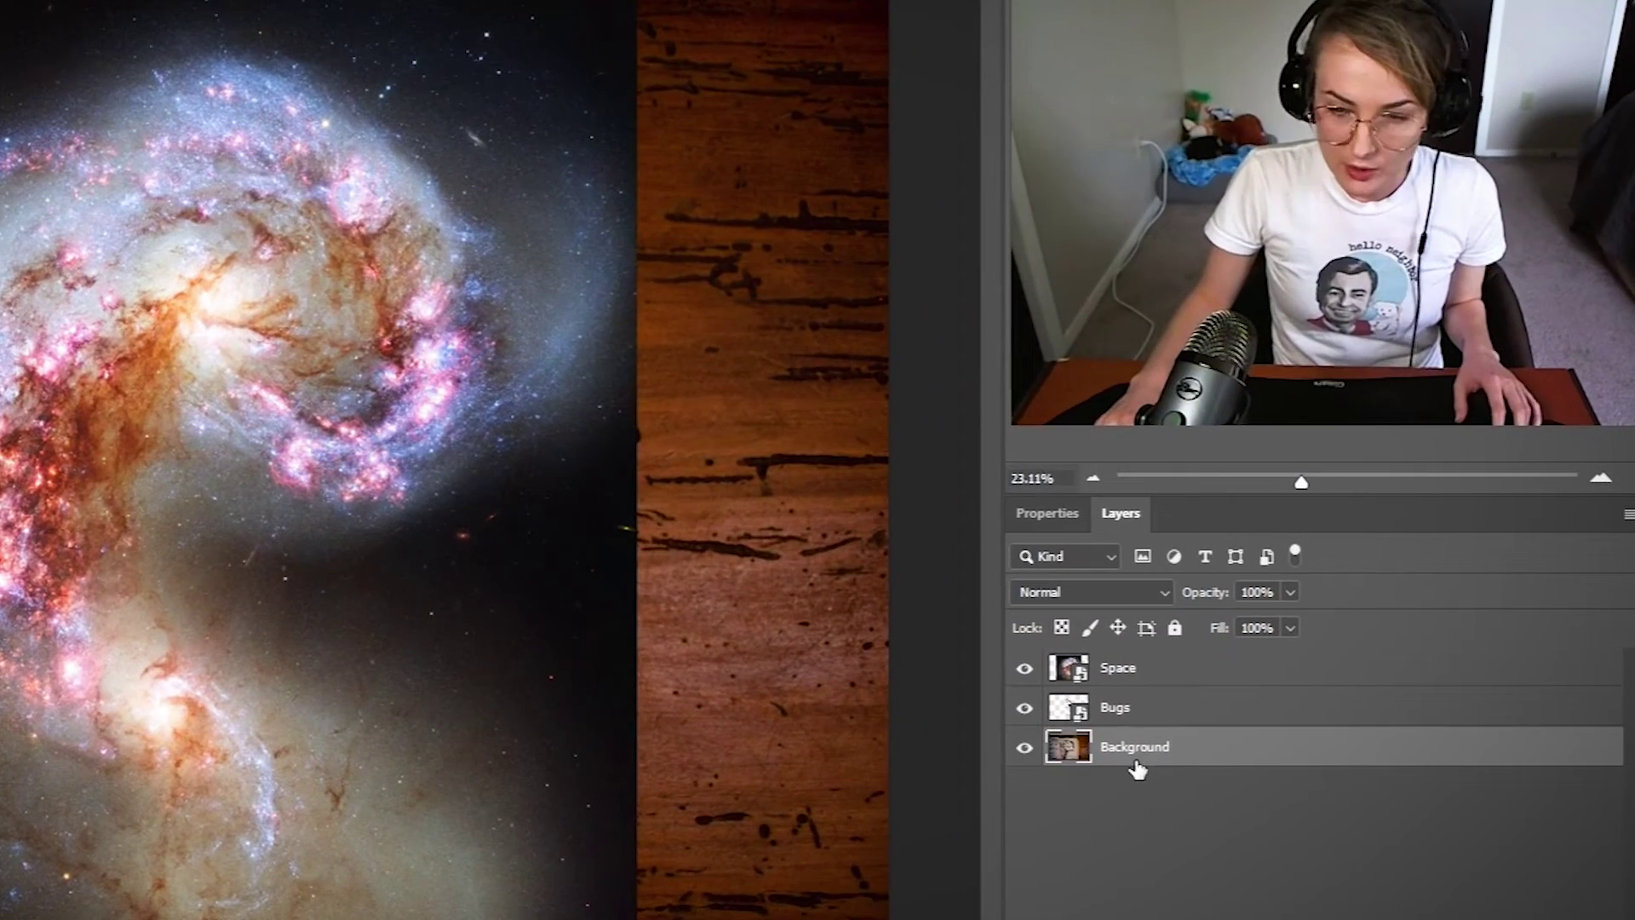
pyautogui.click(1132, 714)
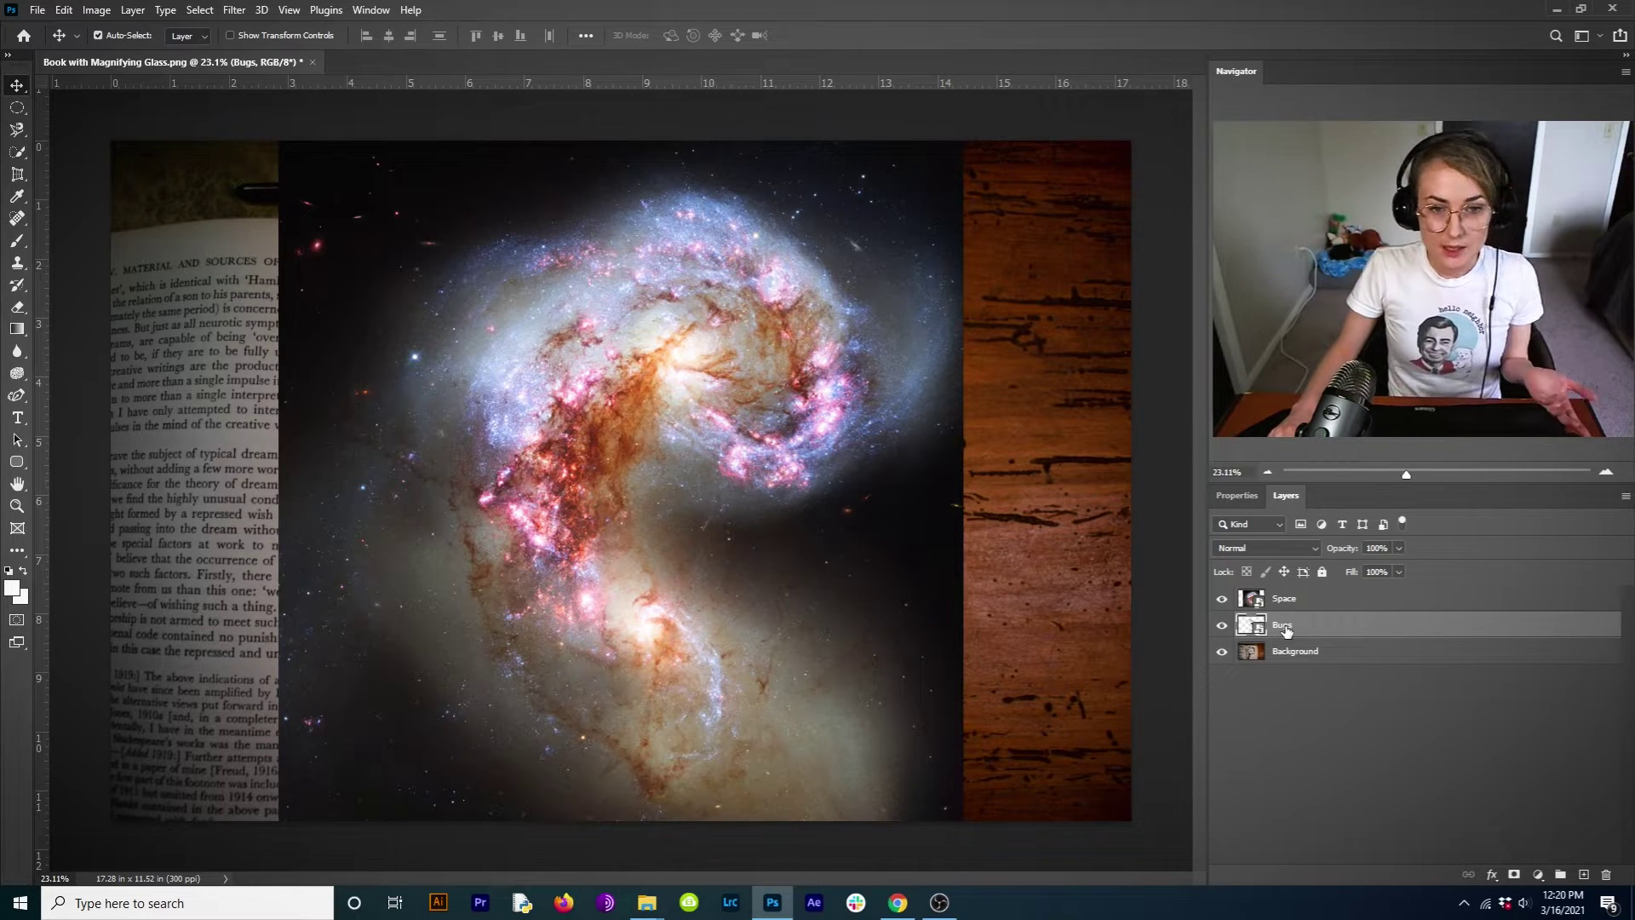
pyautogui.click(1297, 602)
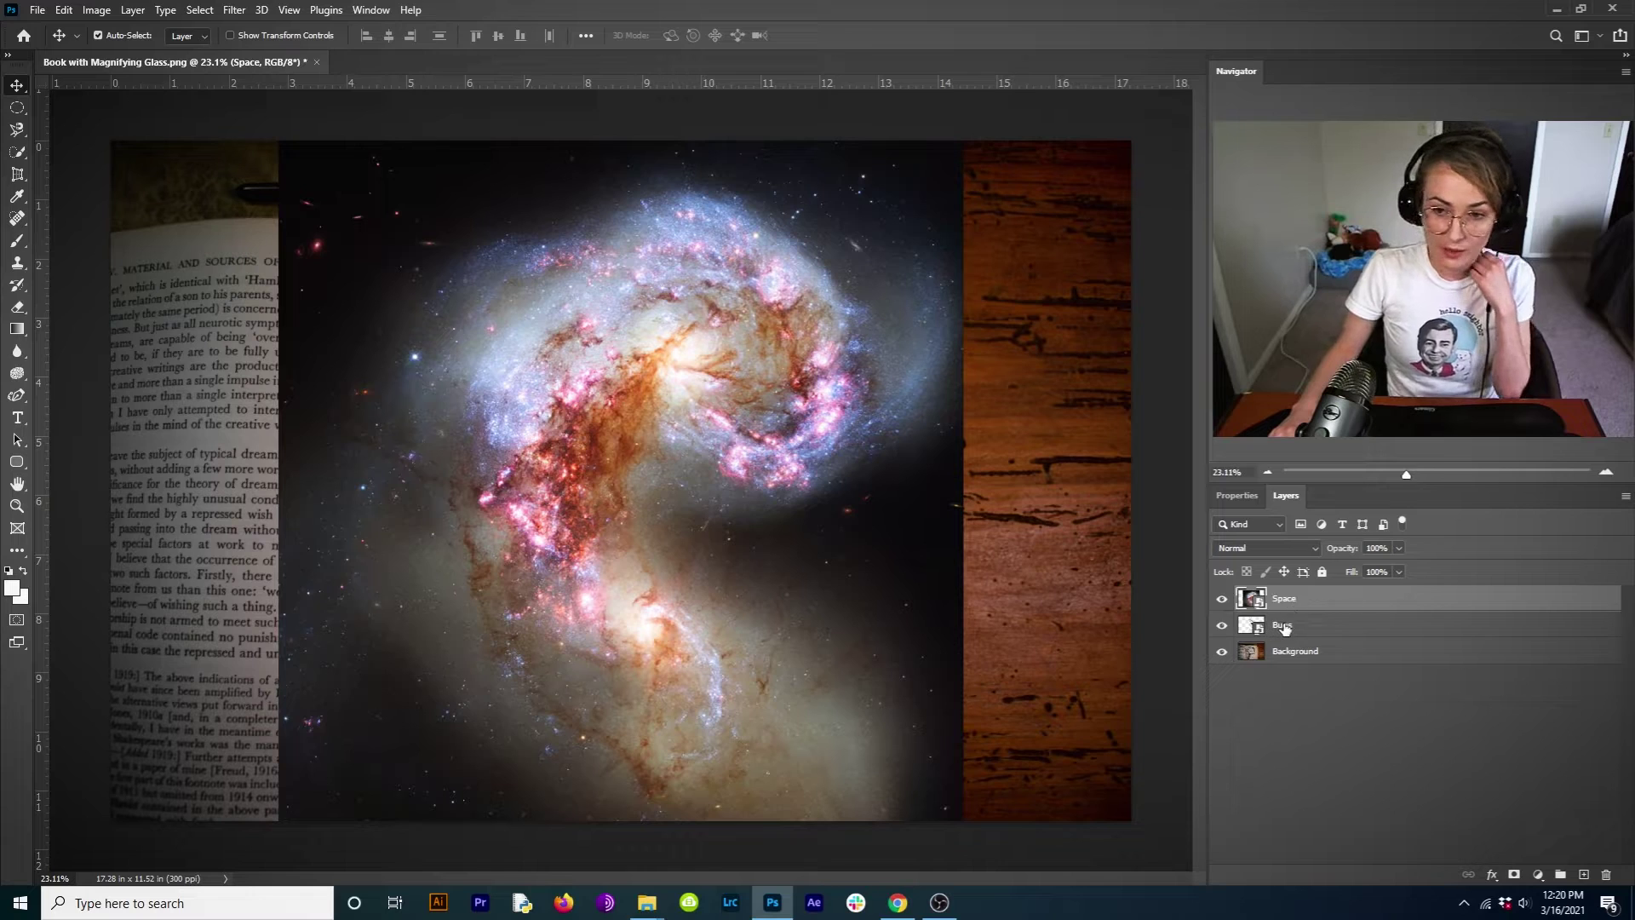
pyautogui.click(1284, 628)
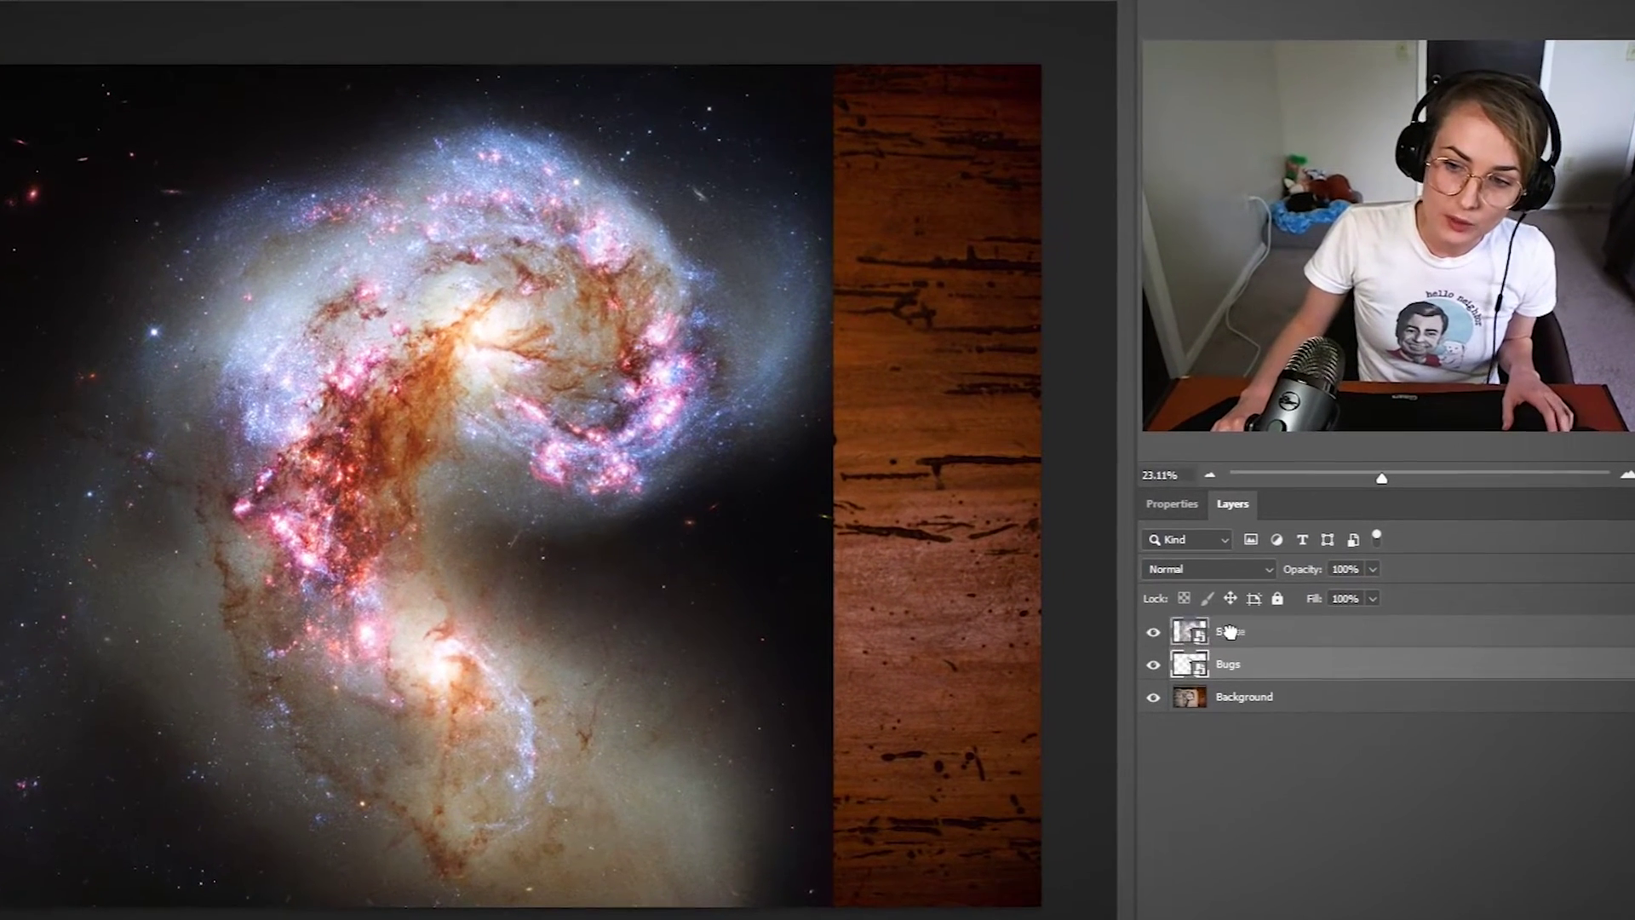
pyautogui.moveTo(1229, 632); pyautogui.dragTo(1248, 666)
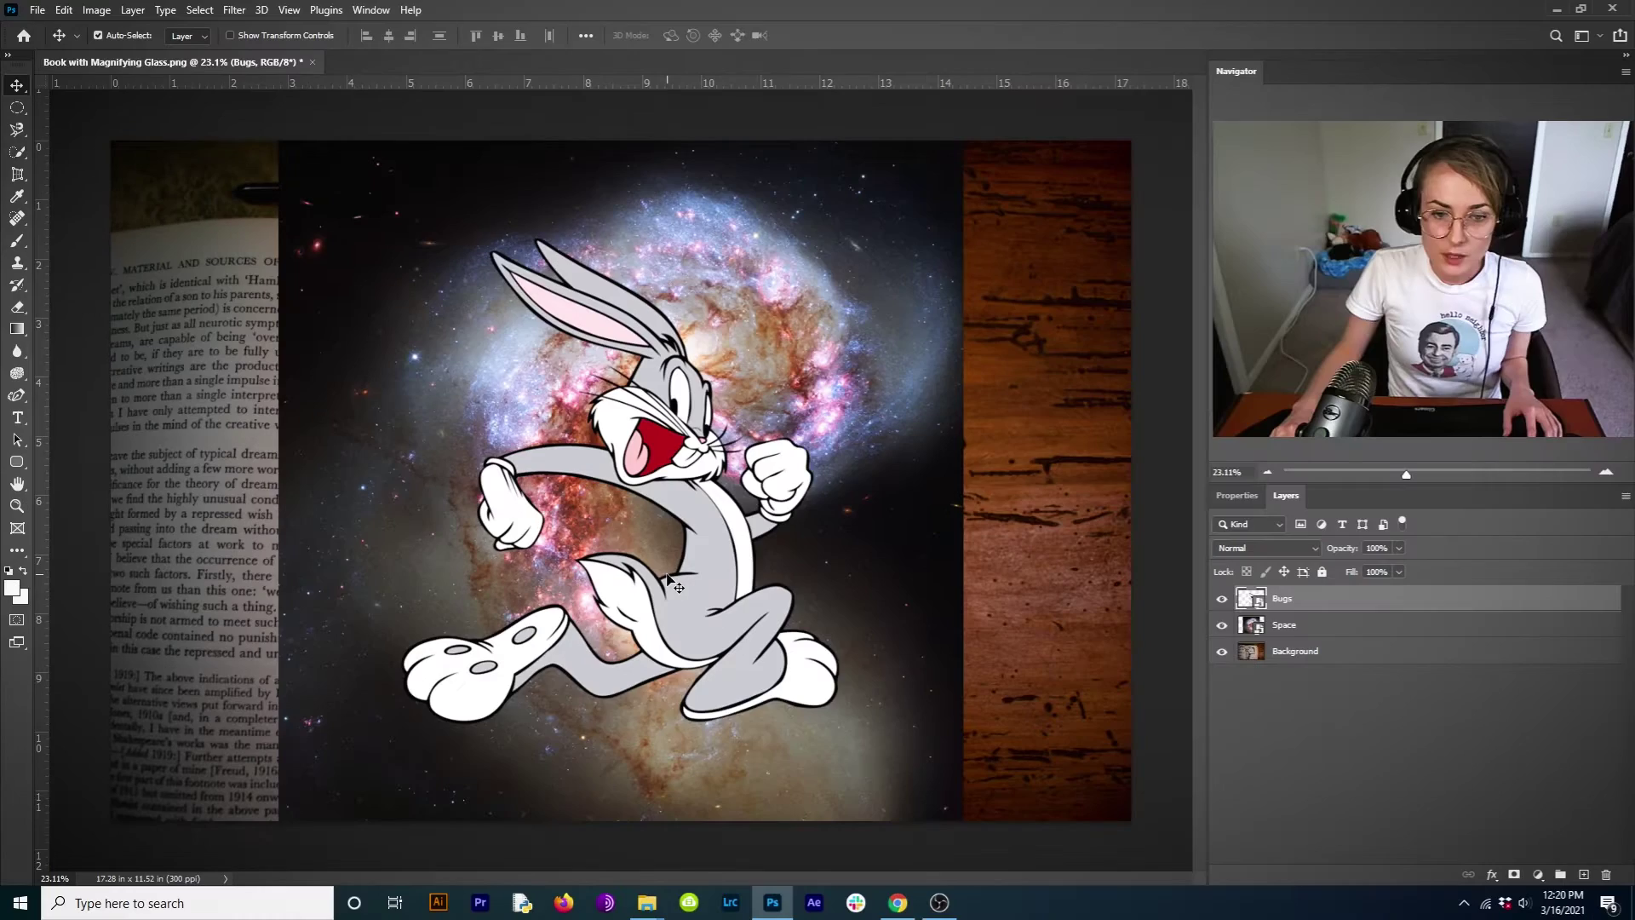
pyautogui.moveTo(955, 740); pyautogui.dragTo(1206, 756)
pyautogui.moveTo(863, 588); pyautogui.dragTo(910, 577)
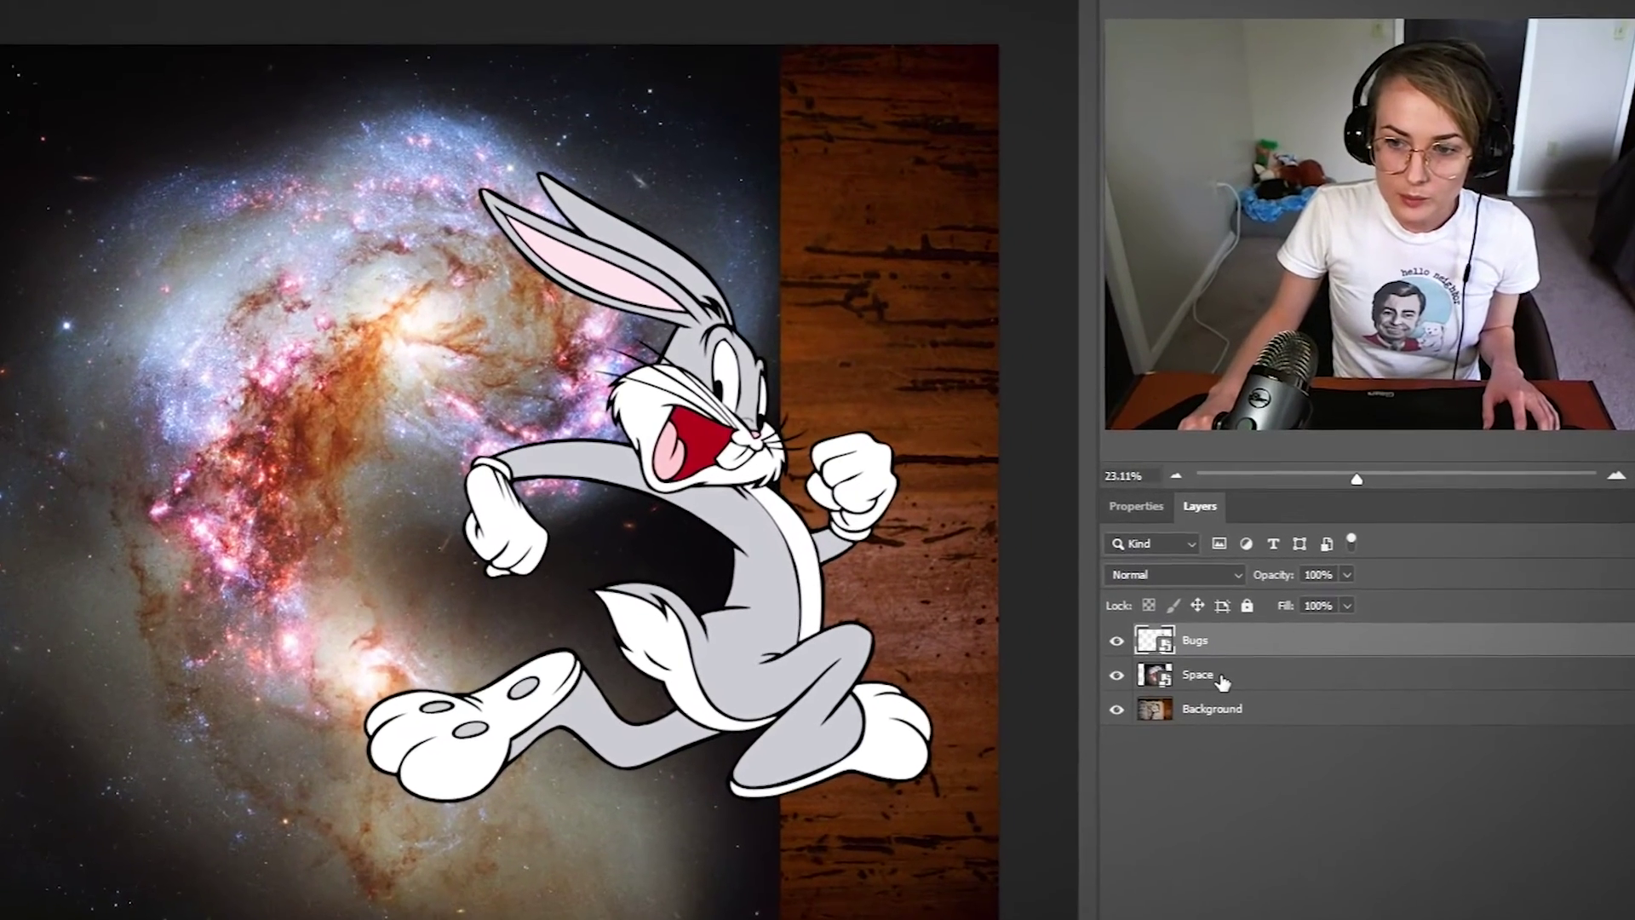
# - Move the Space layer above the Bugs layer, and return it to between Bugs and Background
pyautogui.click(1213, 660)
pyautogui.click(1213, 734)
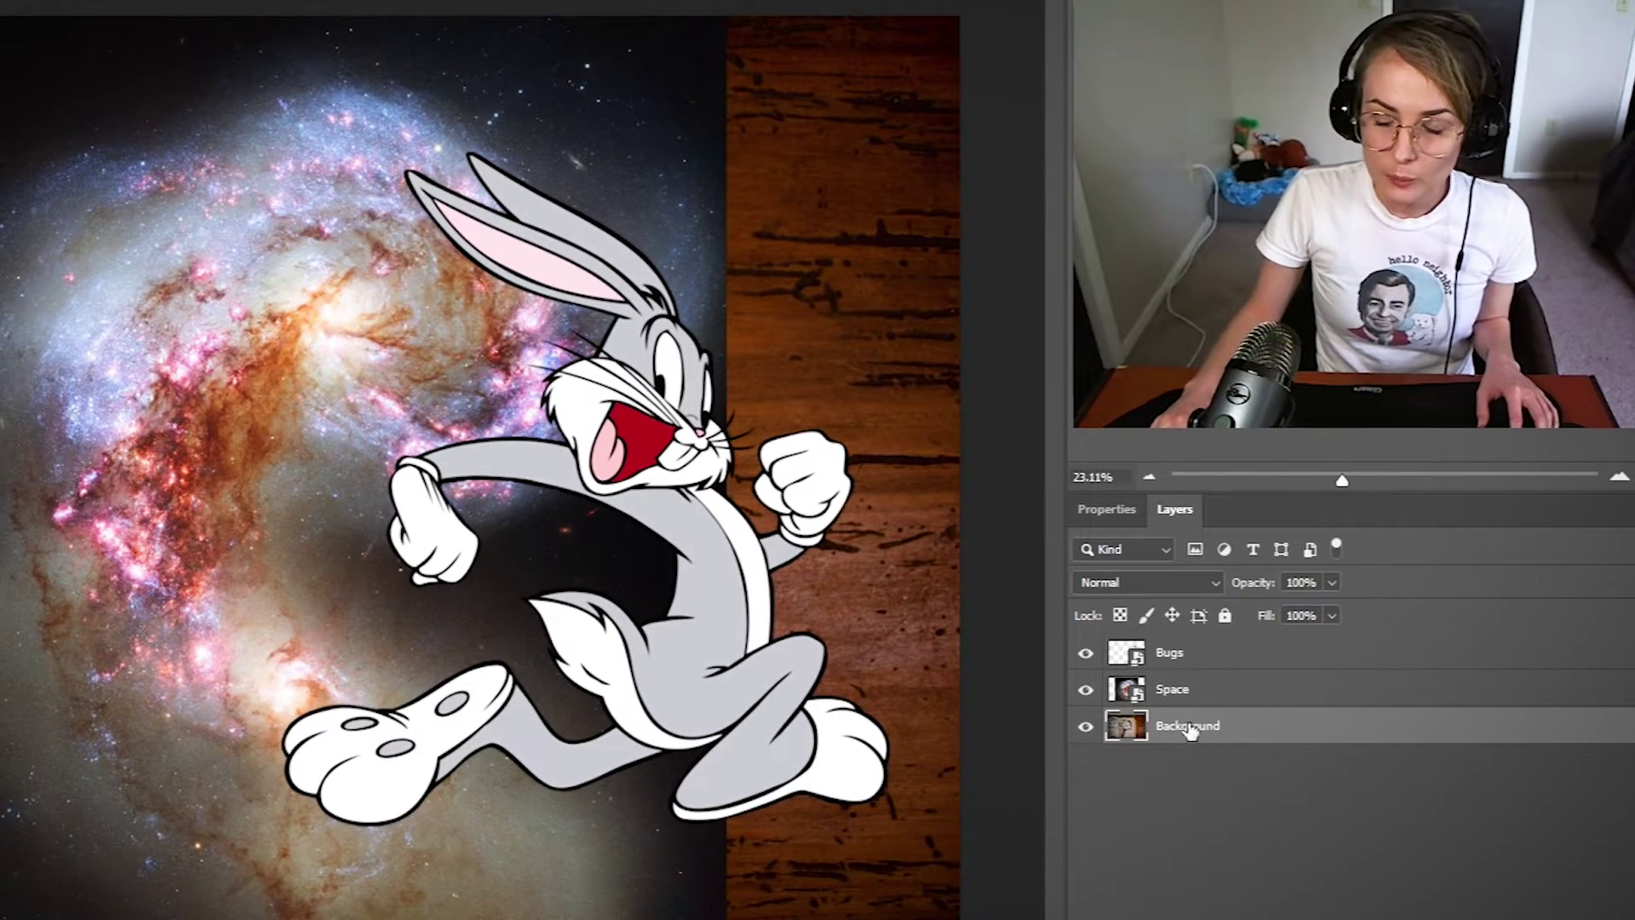
pyautogui.moveTo(1184, 694); pyautogui.dragTo(1172, 652)
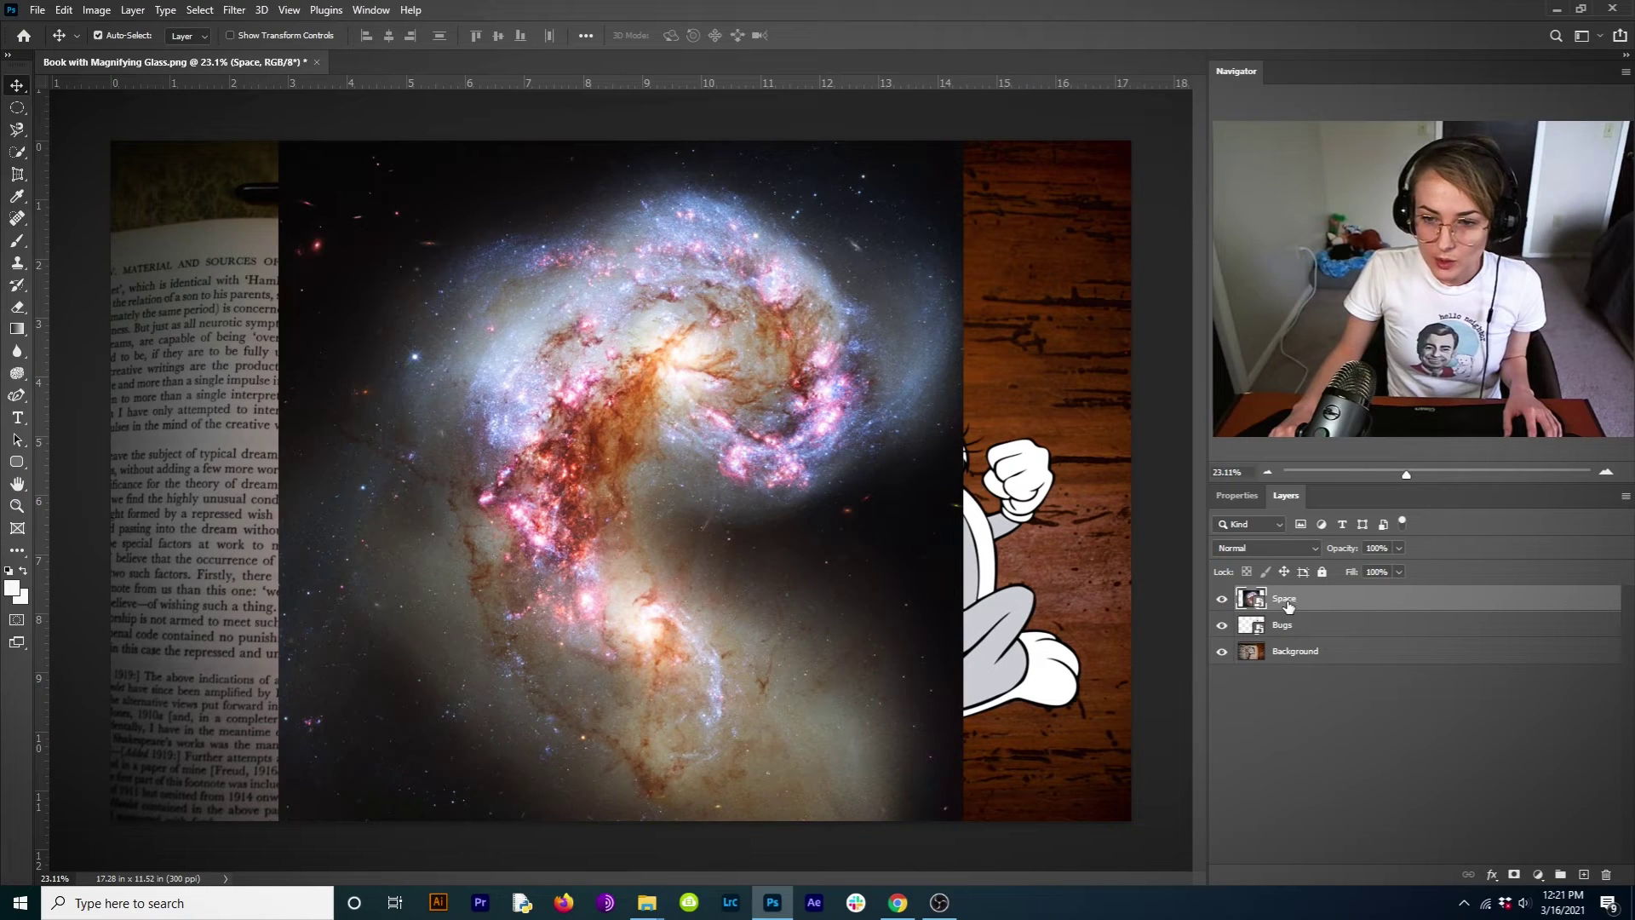
pyautogui.moveTo(1288, 605); pyautogui.dragTo(1292, 634)
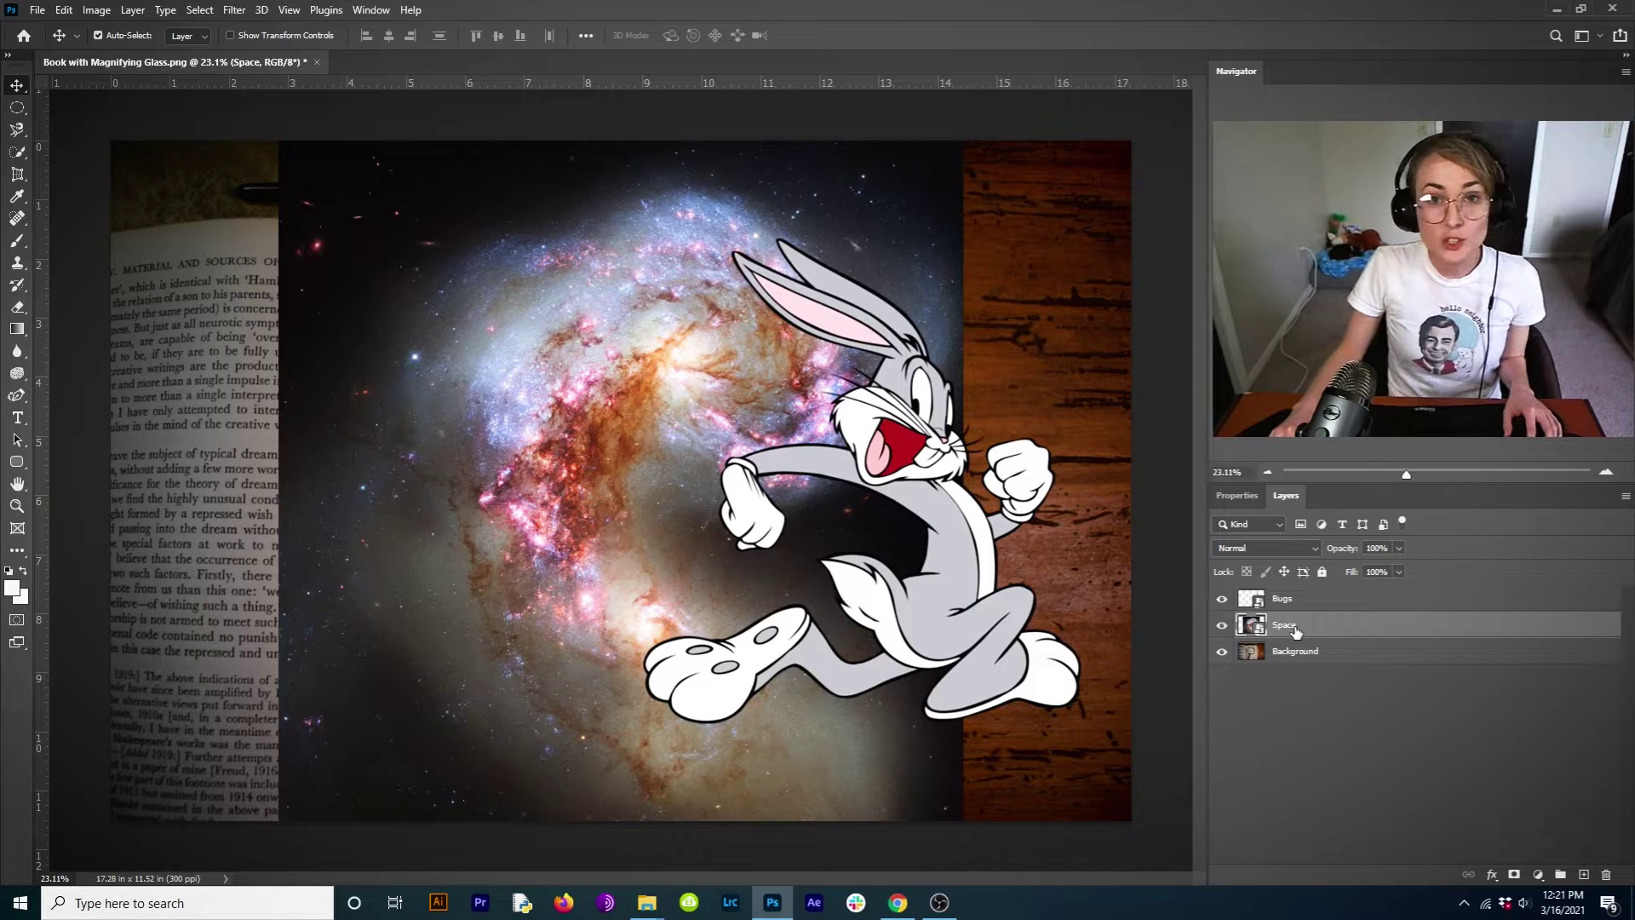
pyautogui.moveTo(1296, 631)
pyautogui.mouseDown()
pyautogui.moveTo(1295, 594)
pyautogui.moveTo(1291, 632)
pyautogui.mouseUp()
# - Delete the Bugs layer from the document
pyautogui.click(1299, 652)
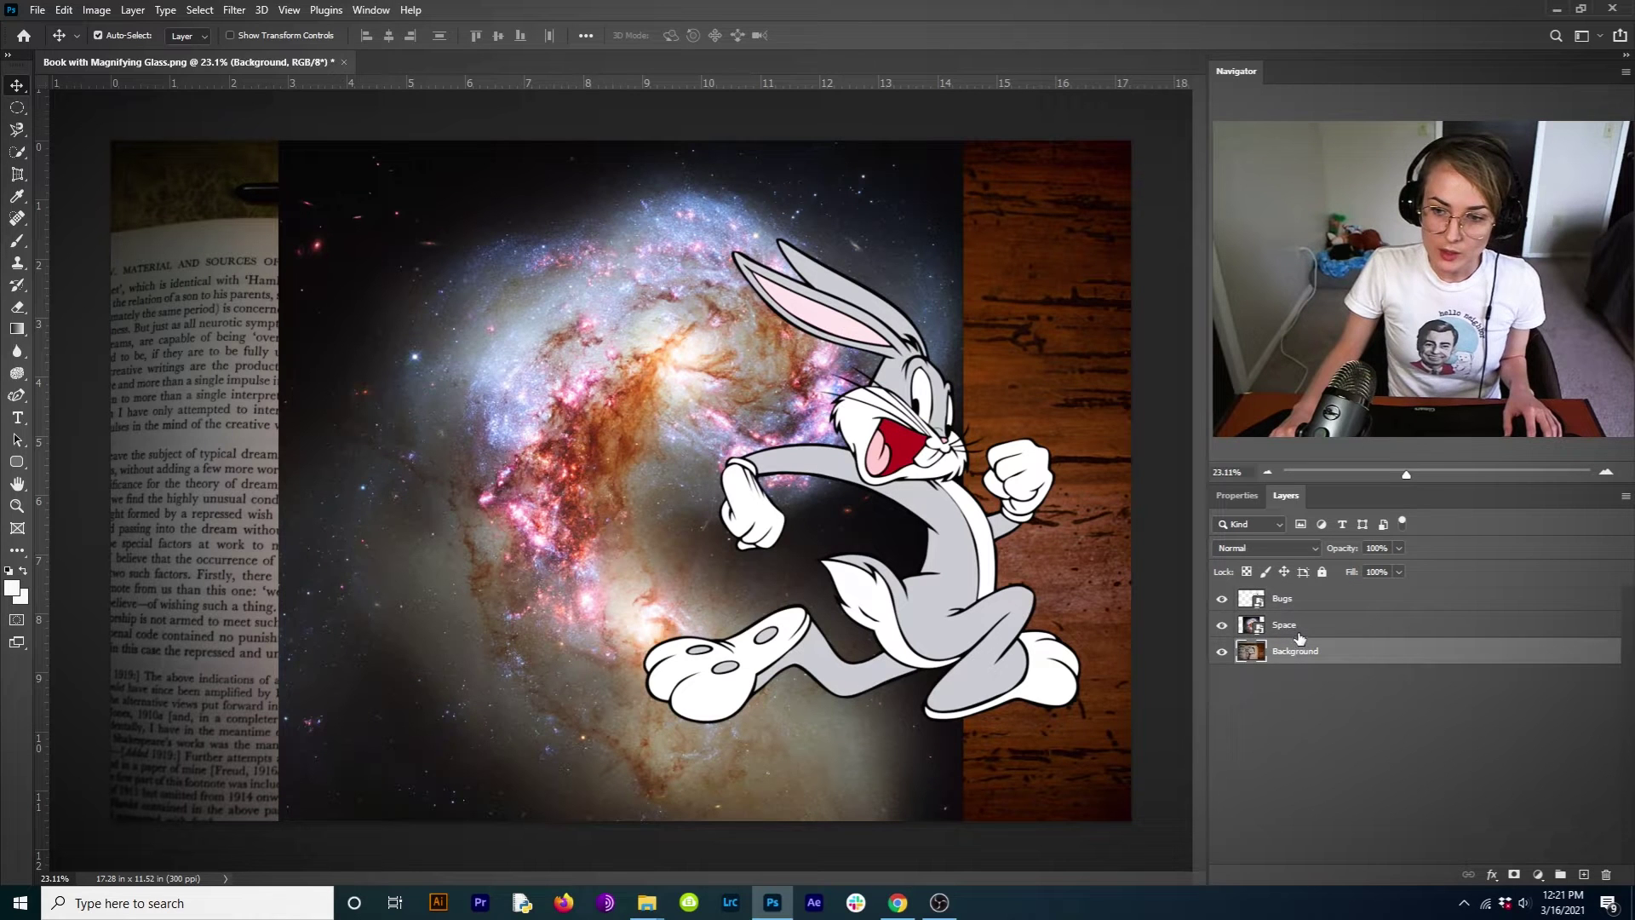
pyautogui.click(1300, 637)
pyautogui.click(1301, 609)
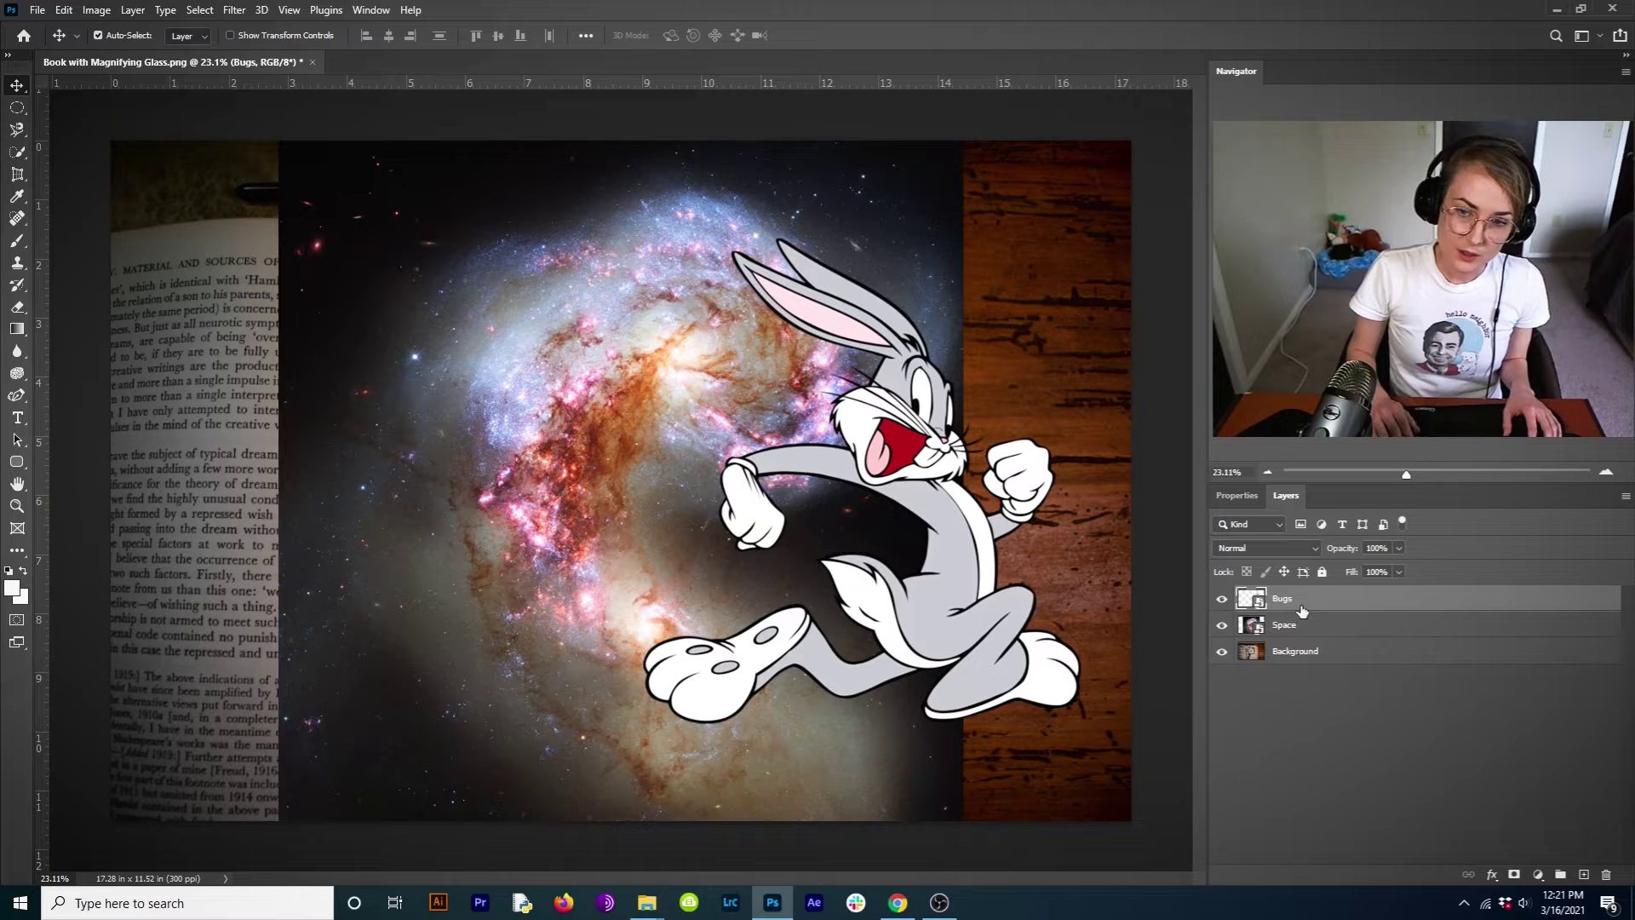
pyautogui.press('Delete')
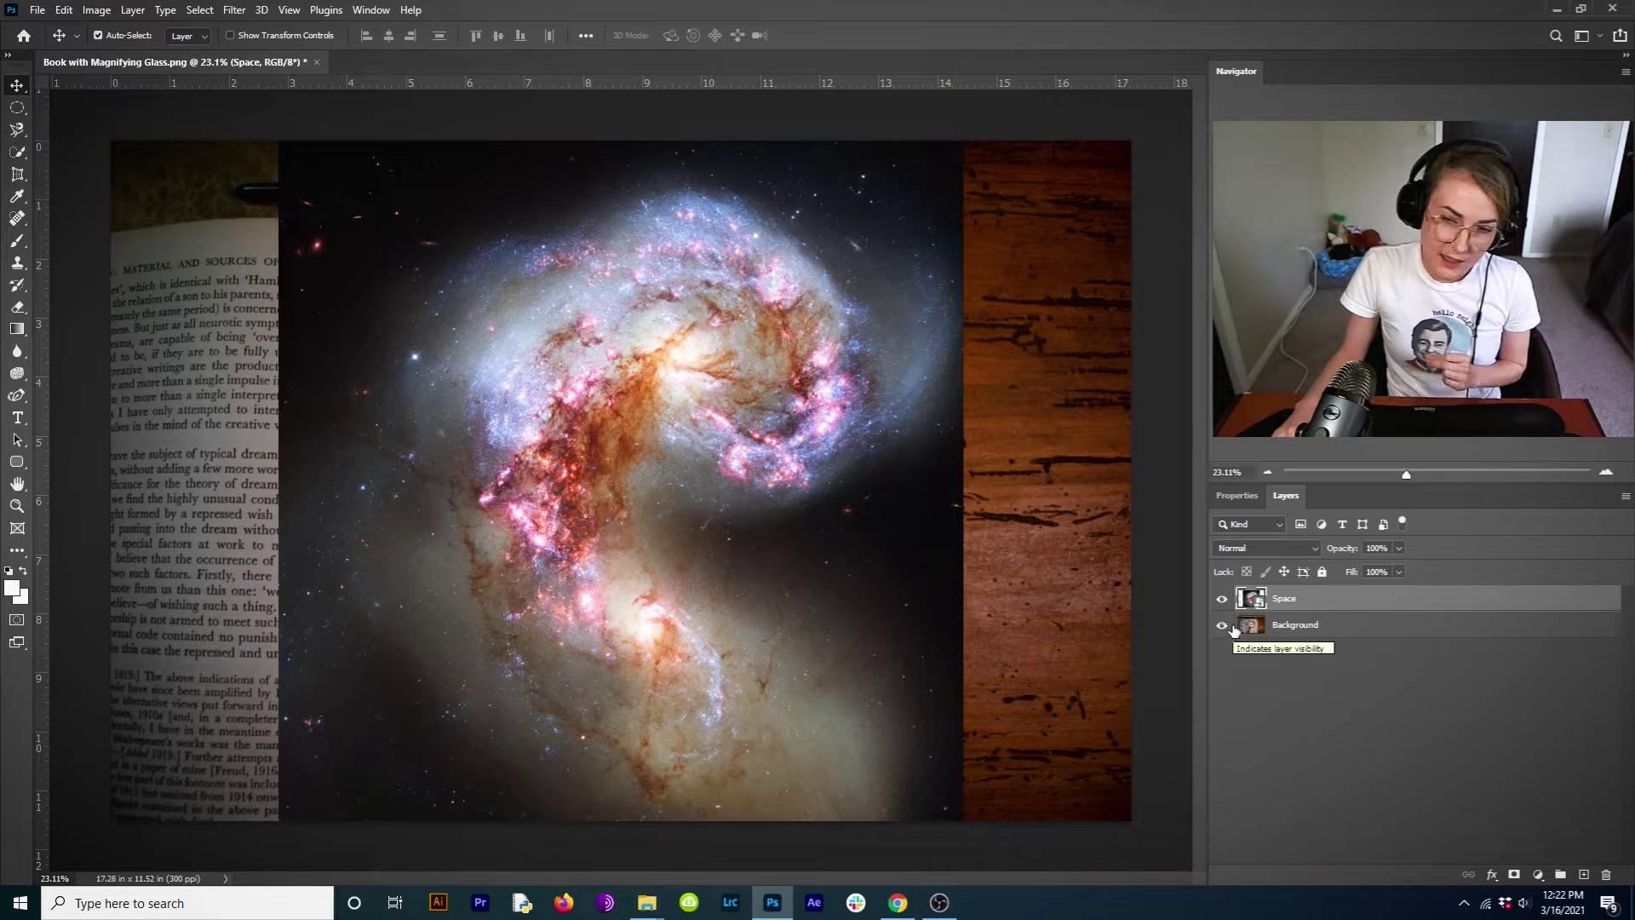
# - Toggle the Space layer's visibility several times to view the book photo beneath, and leave the layer shown
pyautogui.moveTo(1292, 611)
pyautogui.mouseDown()
pyautogui.moveTo(1291, 634)
pyautogui.moveTo(1296, 600)
pyautogui.mouseUp()
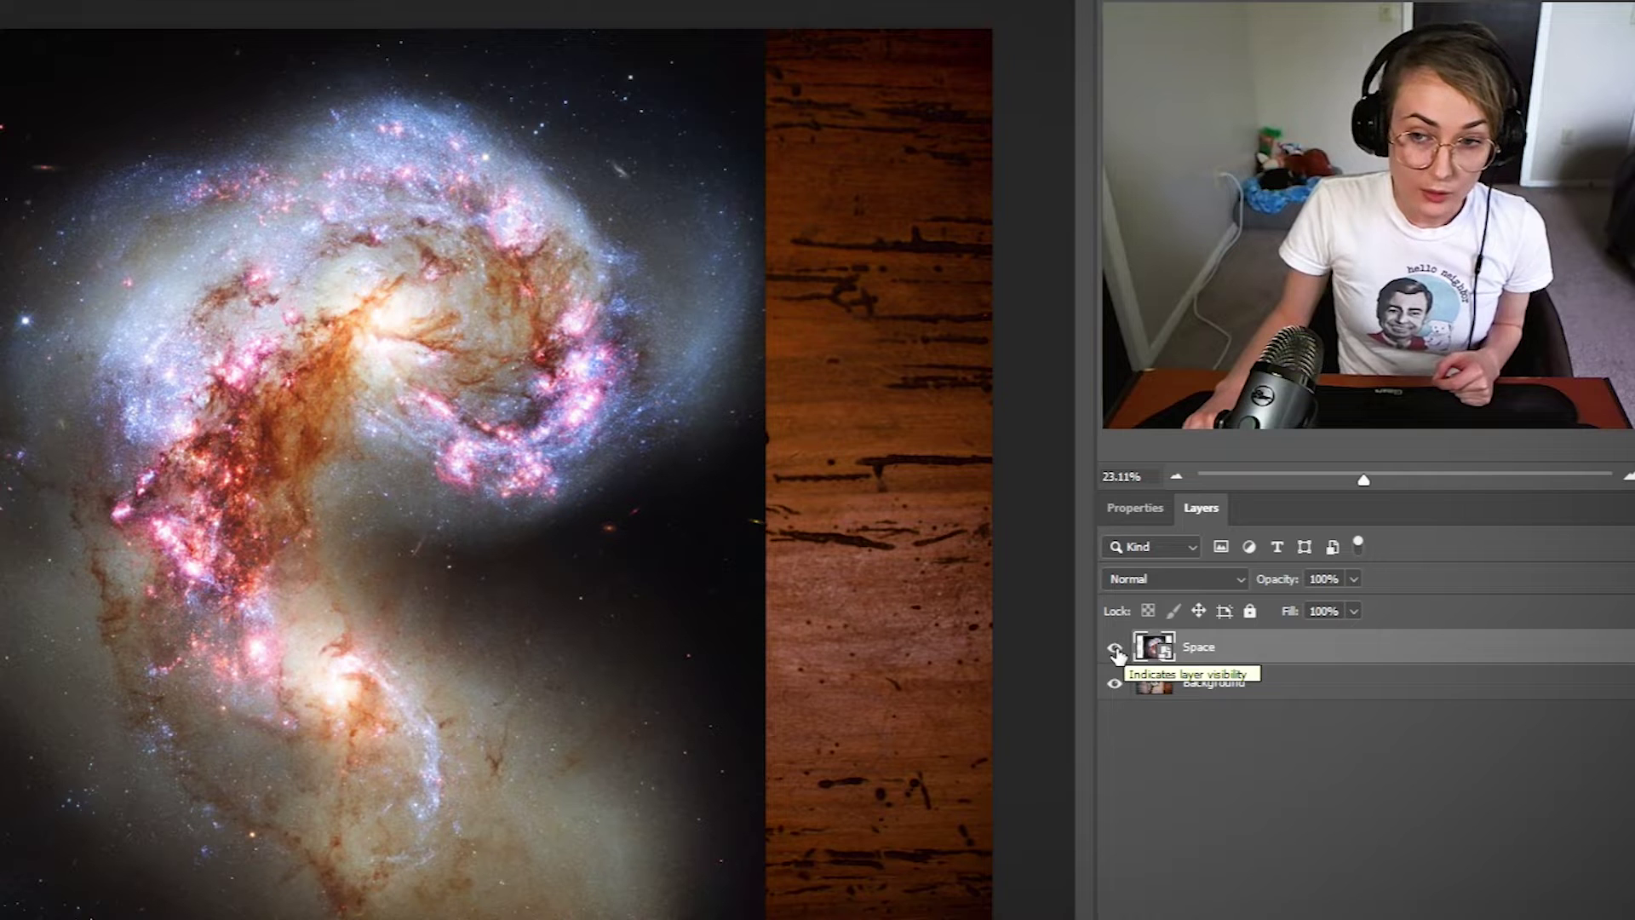
pyautogui.click(818, 475)
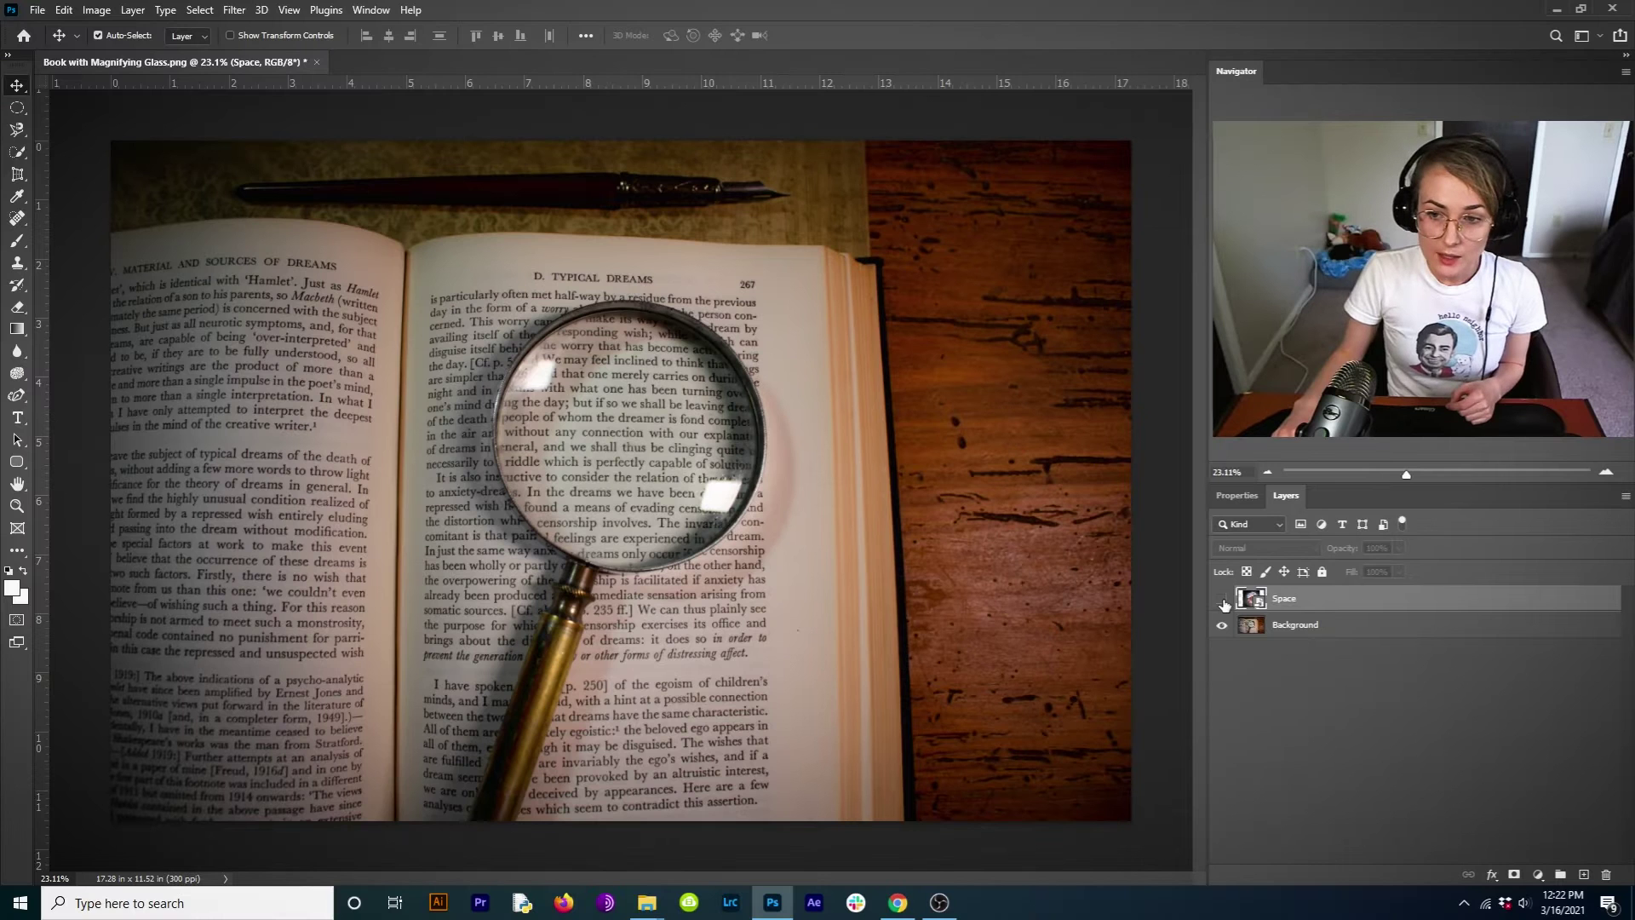
pyautogui.click(1223, 601)
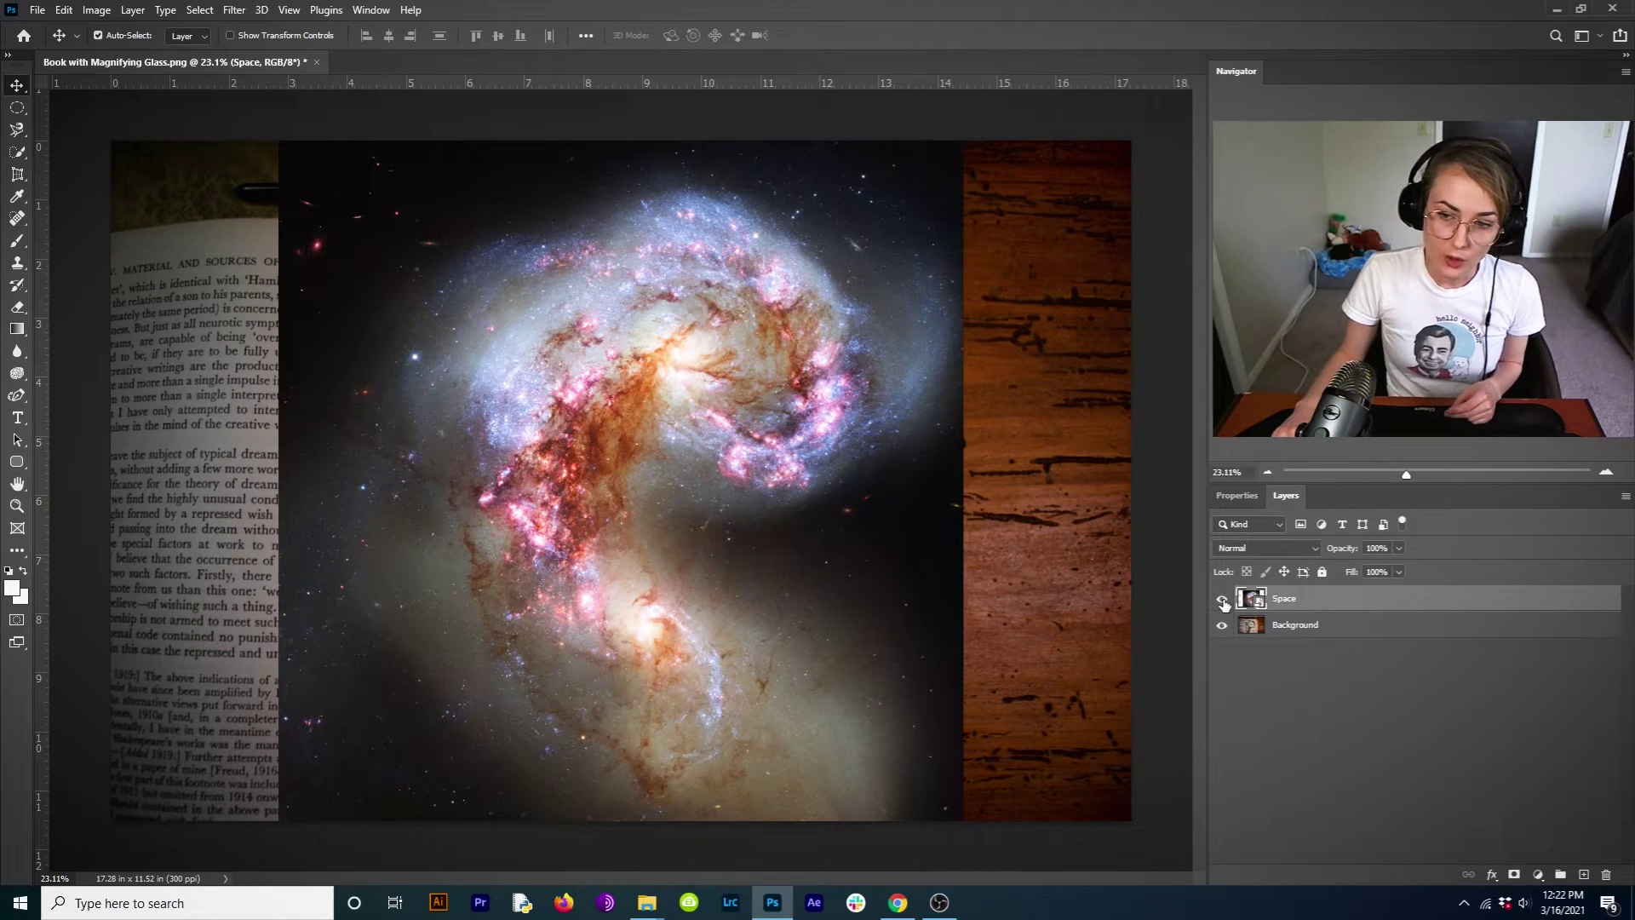
pyautogui.click(1223, 601)
pyautogui.click(1223, 601)
pyautogui.click(1223, 601)
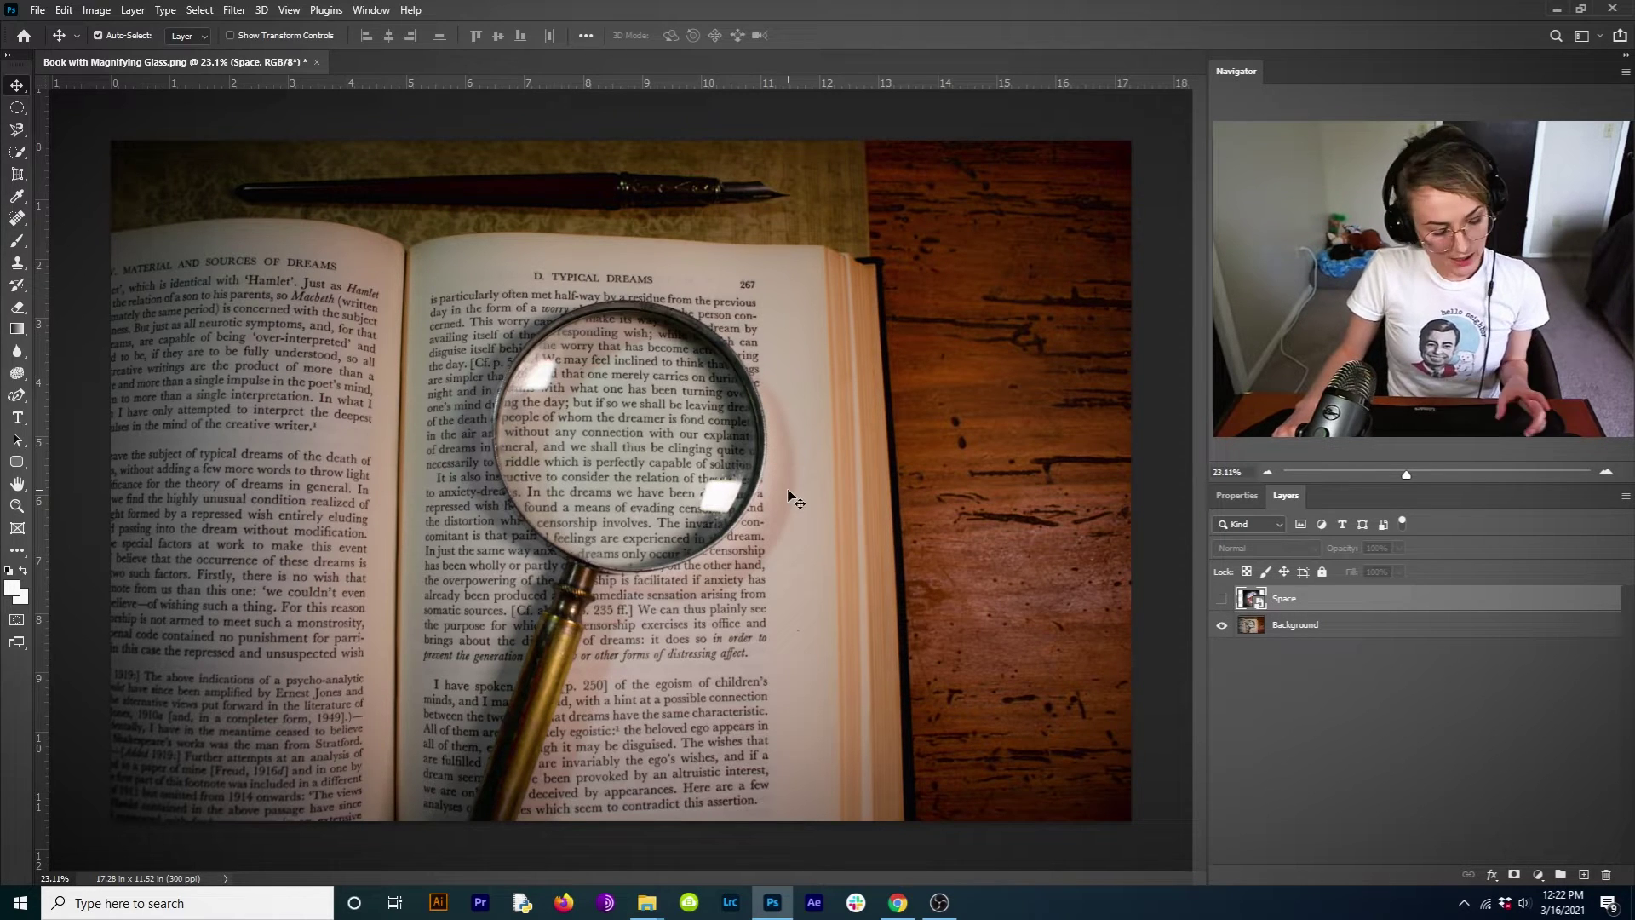
pyautogui.click(1223, 600)
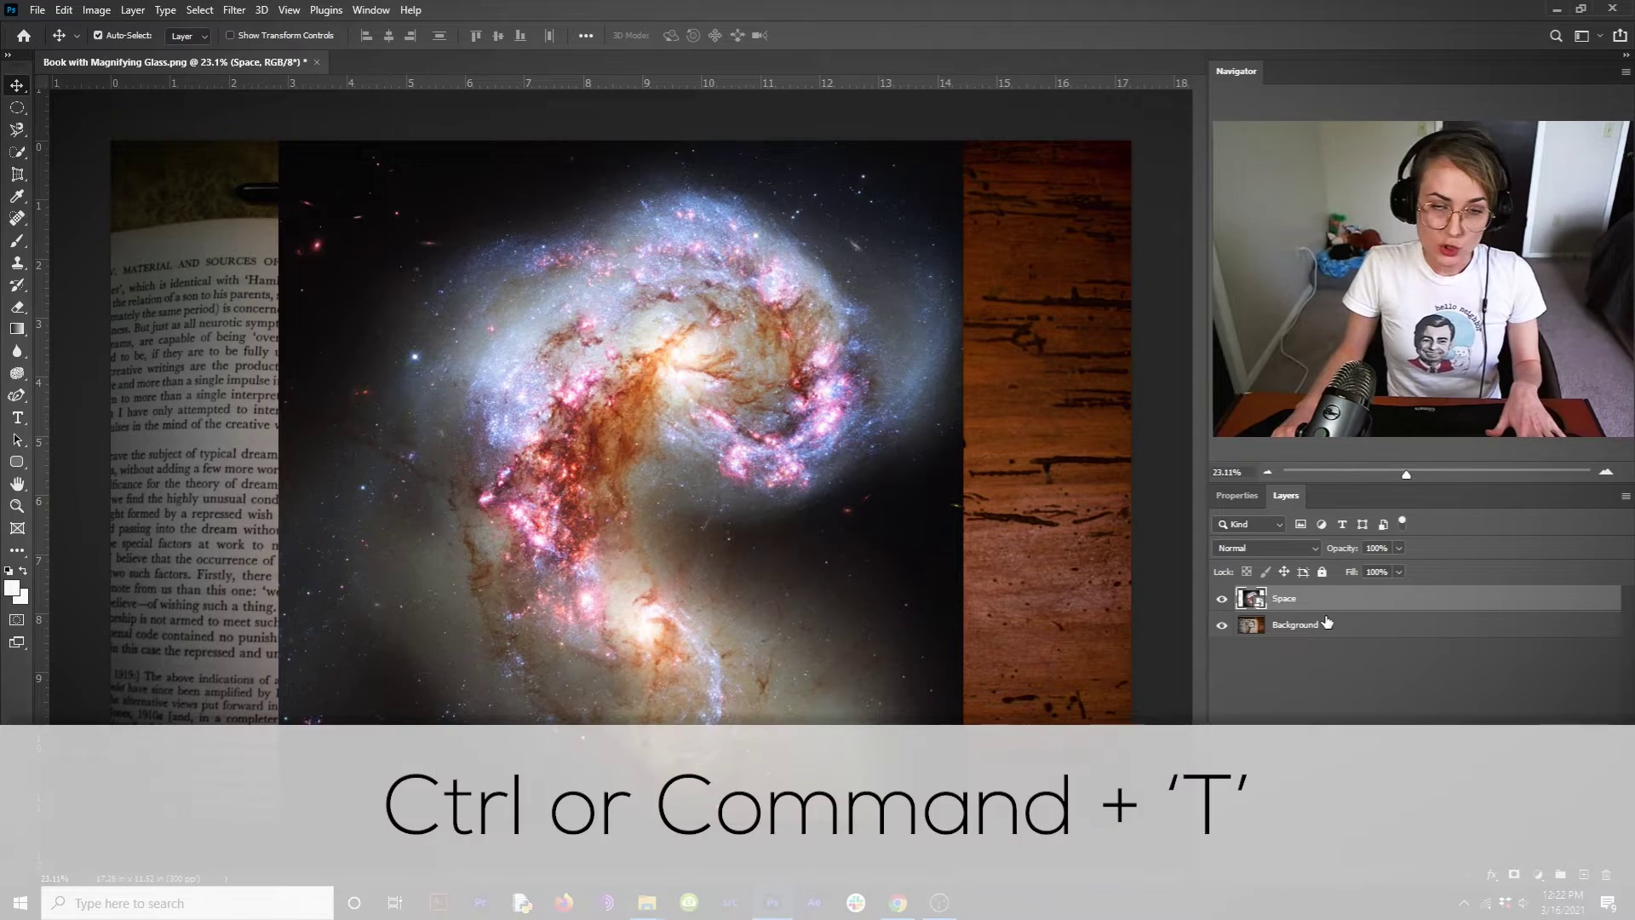
pyautogui.hotkey('ctrl', 't')
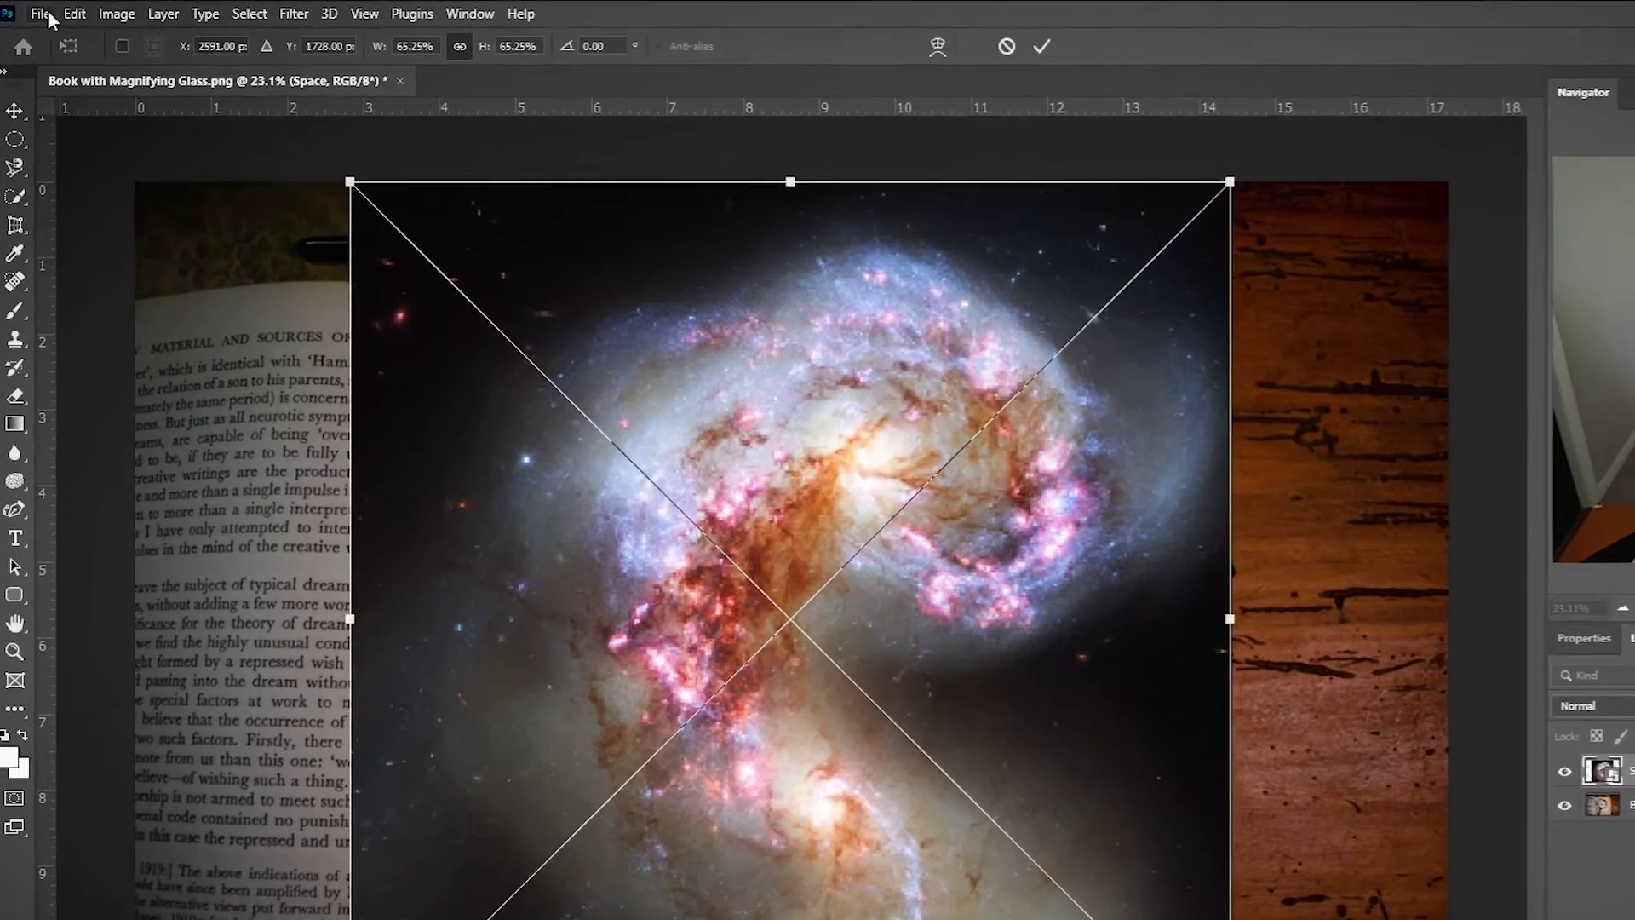
pyautogui.click(68, 11)
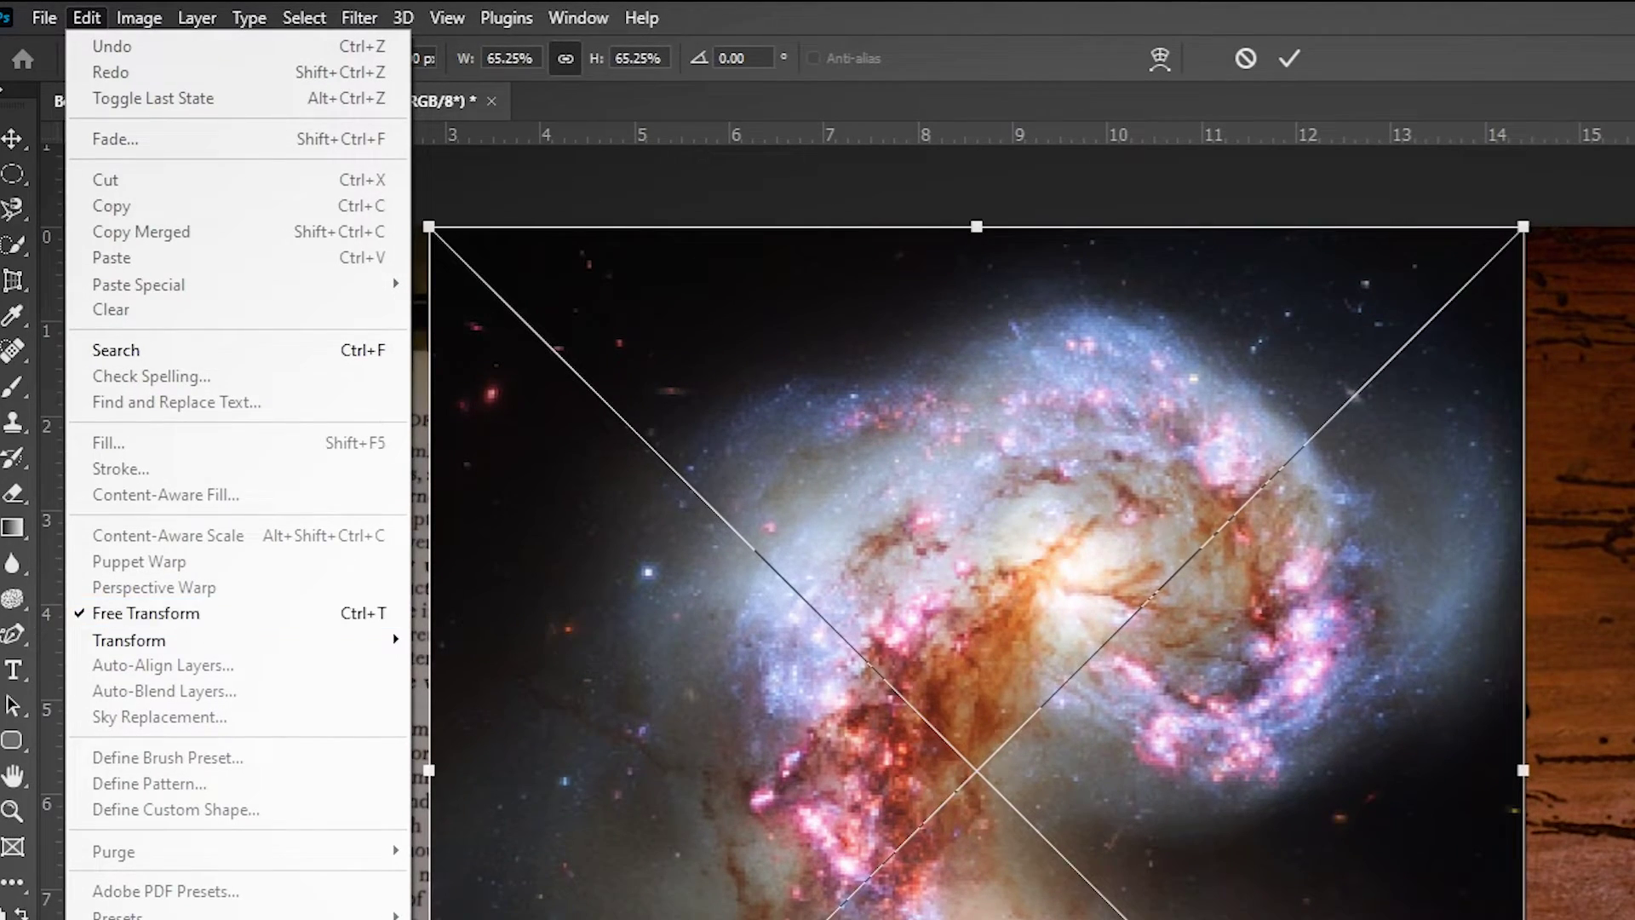
pyautogui.click(210, 622)
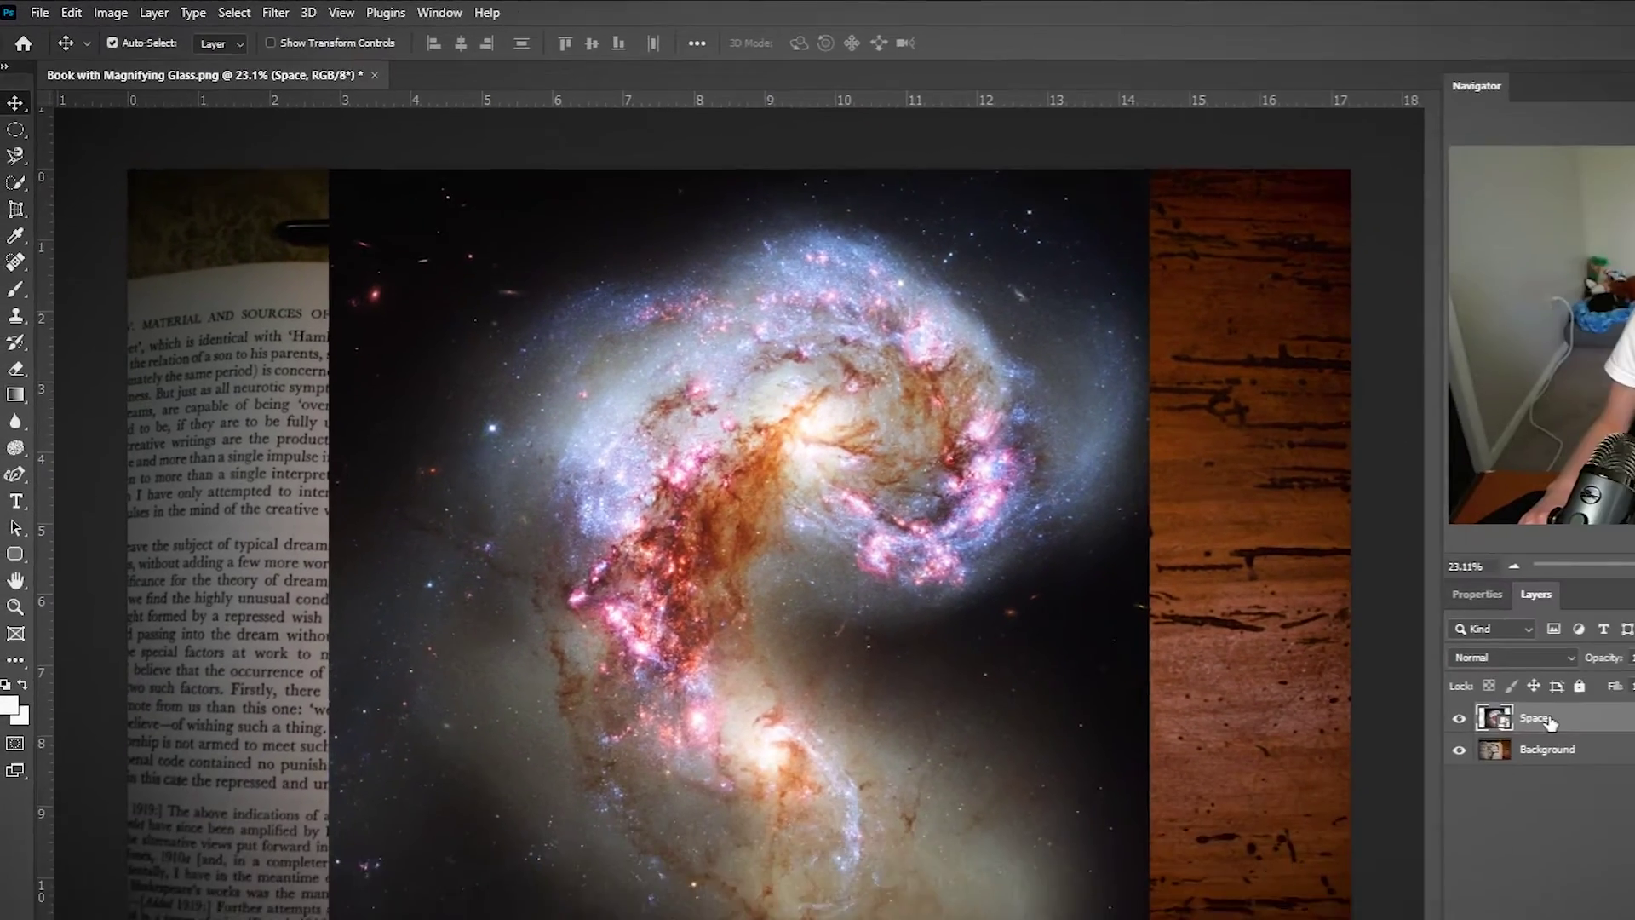
# - Scale the Space layer proportionally about its centre to about 34%, lower its opacity to 70%, and commit the transform
pyautogui.hotkey('ctrl', 't')
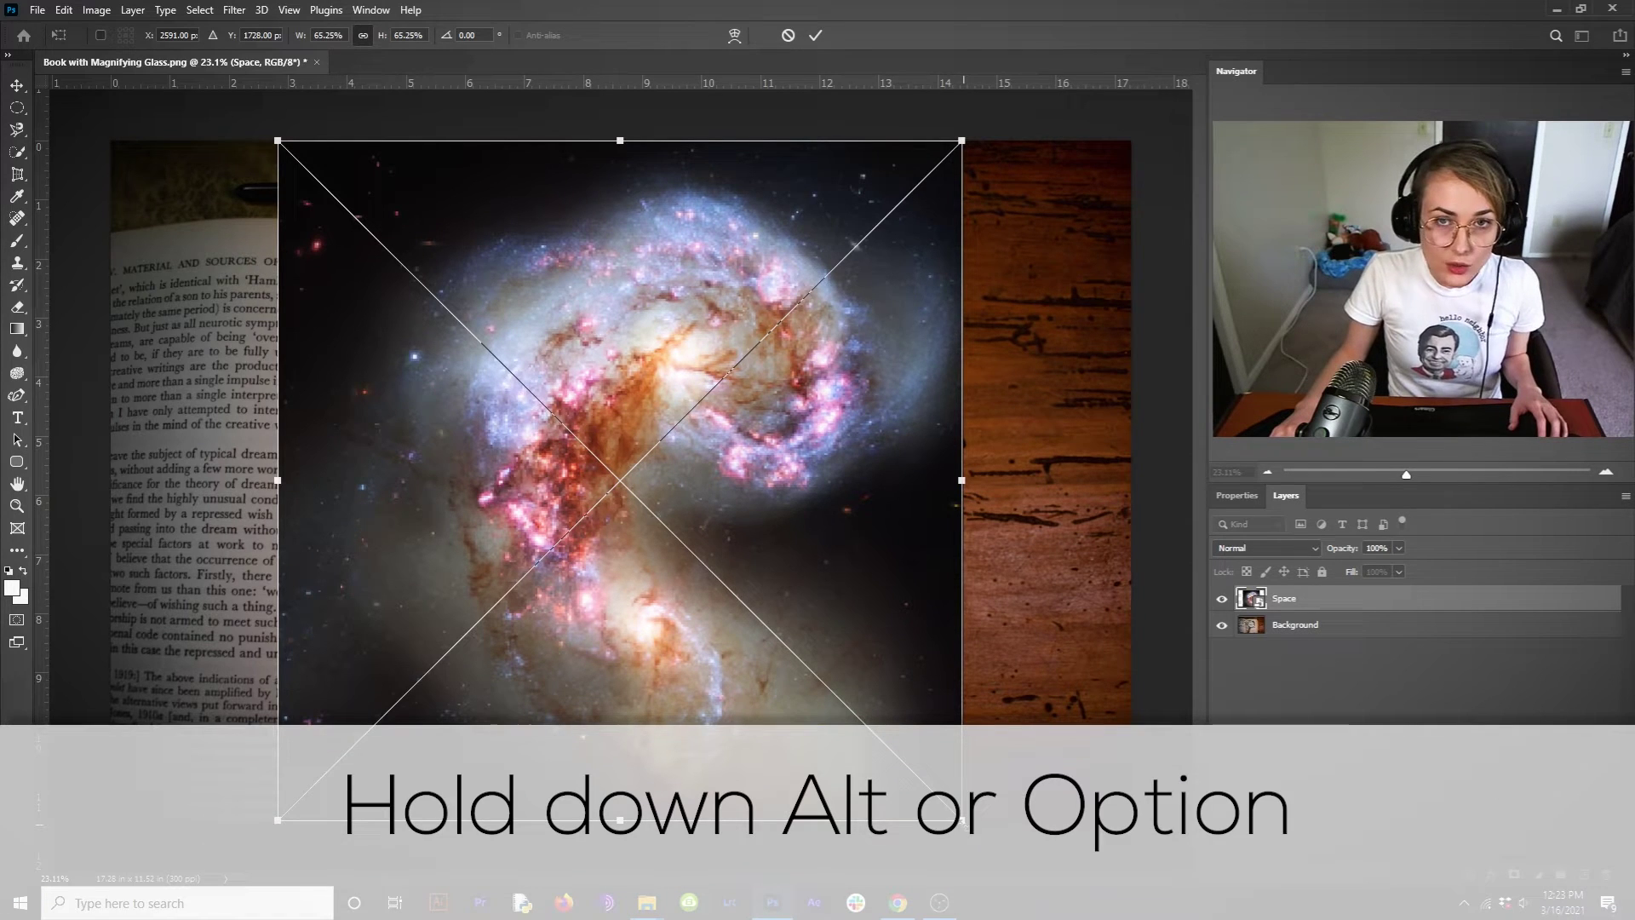
pyautogui.moveTo(961, 820); pyautogui.dragTo(785, 682)
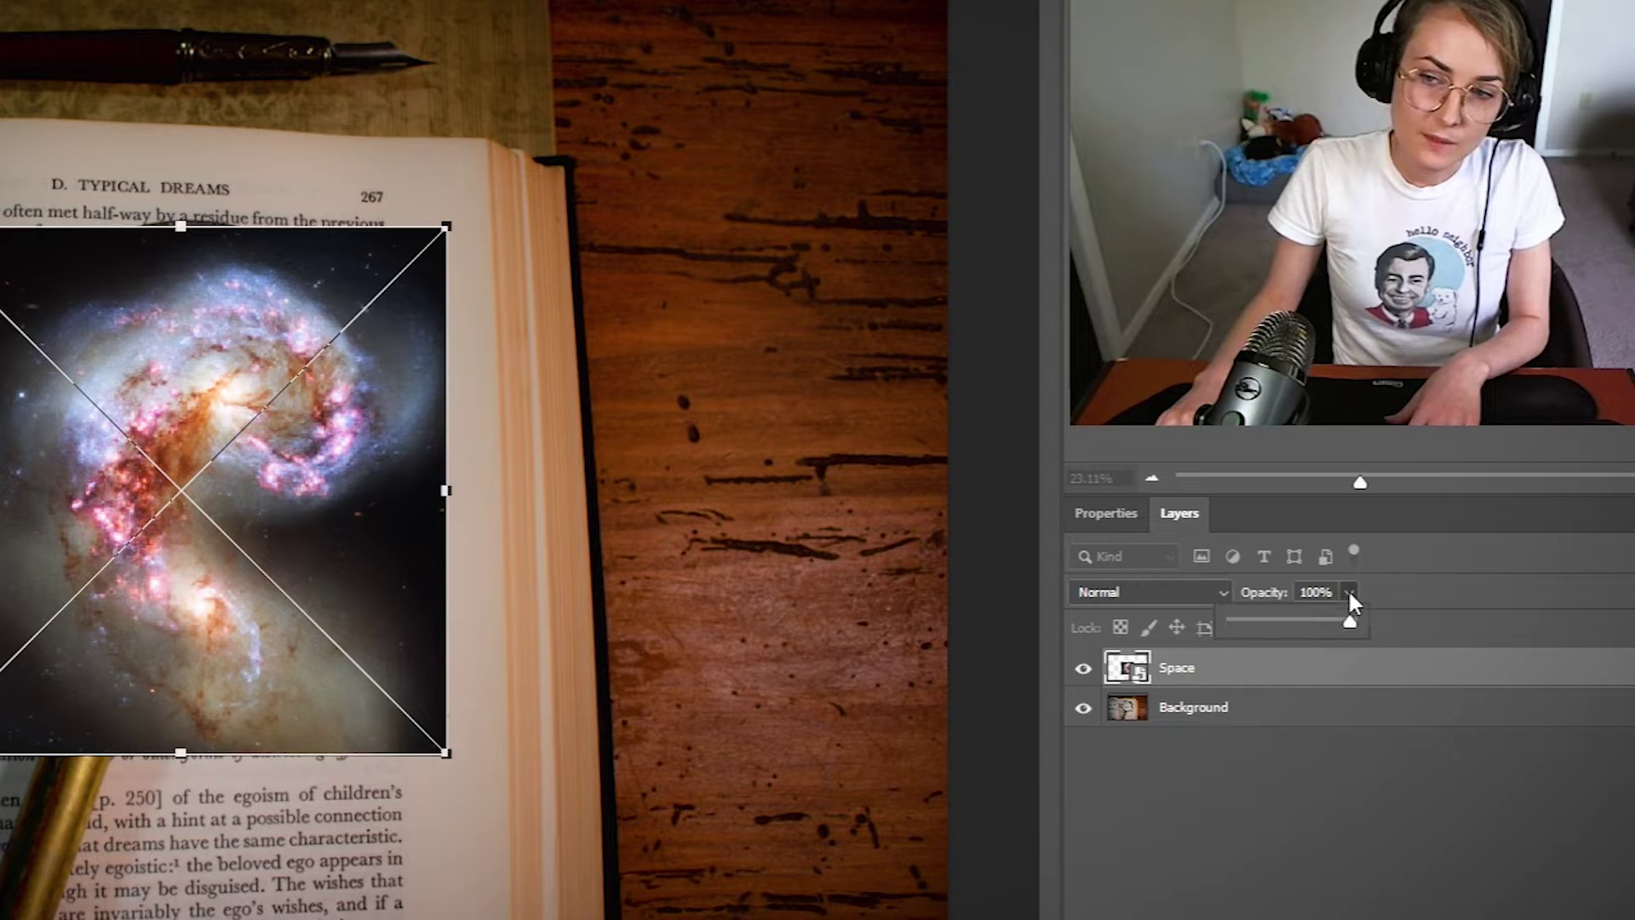
pyautogui.click(1400, 548)
pyautogui.moveTo(1405, 567); pyautogui.dragTo(1395, 567)
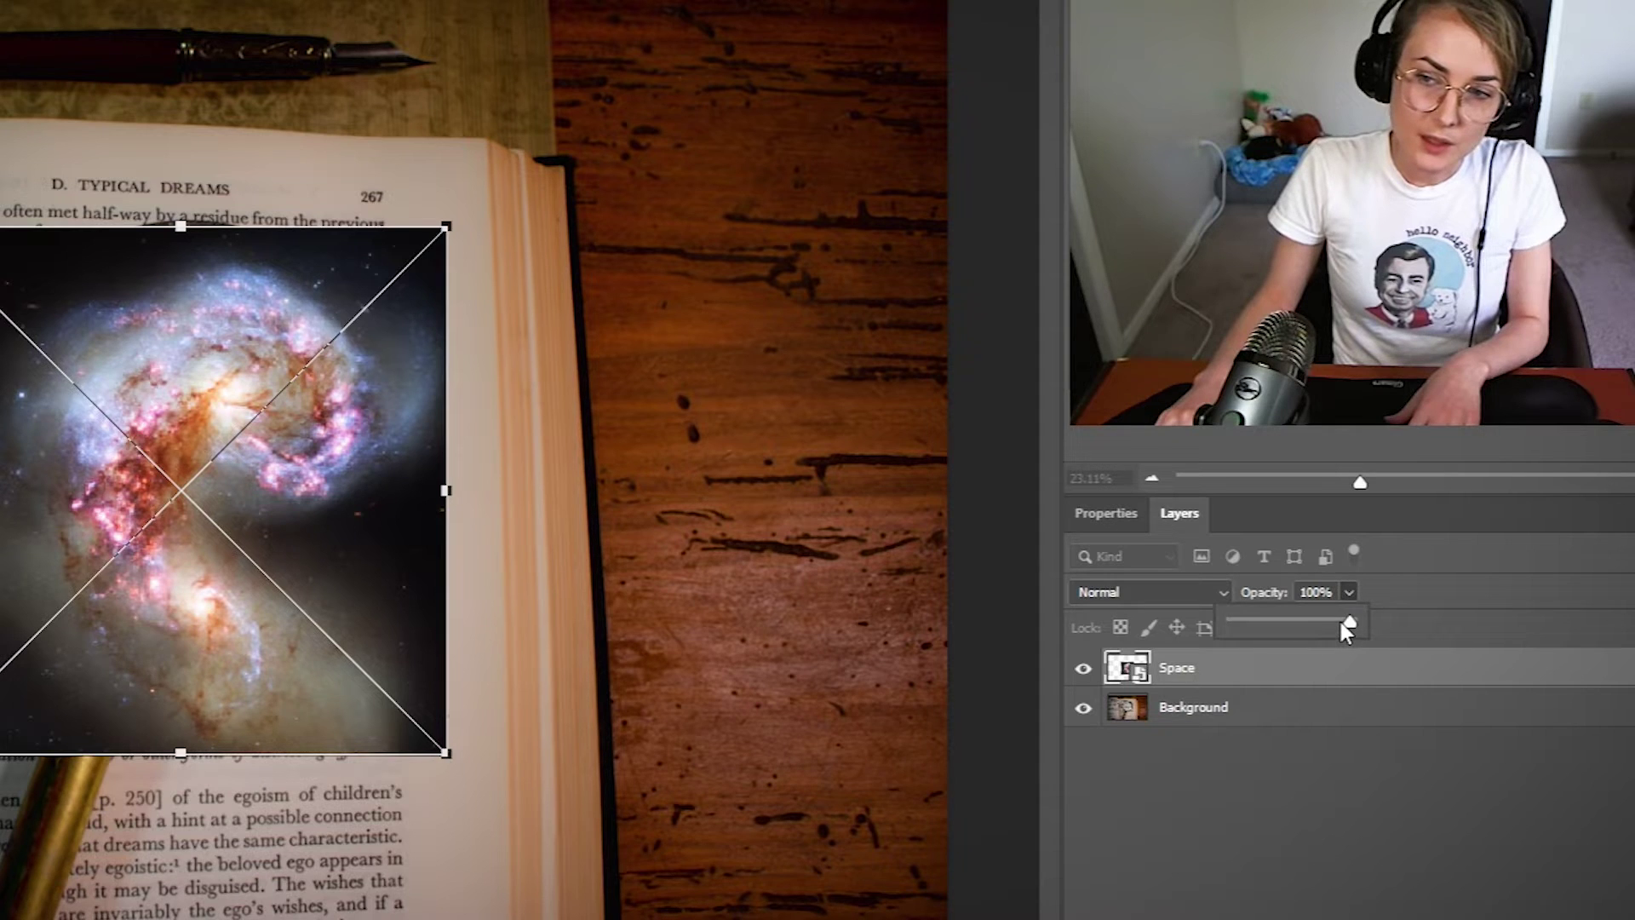
pyautogui.moveTo(1341, 622); pyautogui.dragTo(1313, 621)
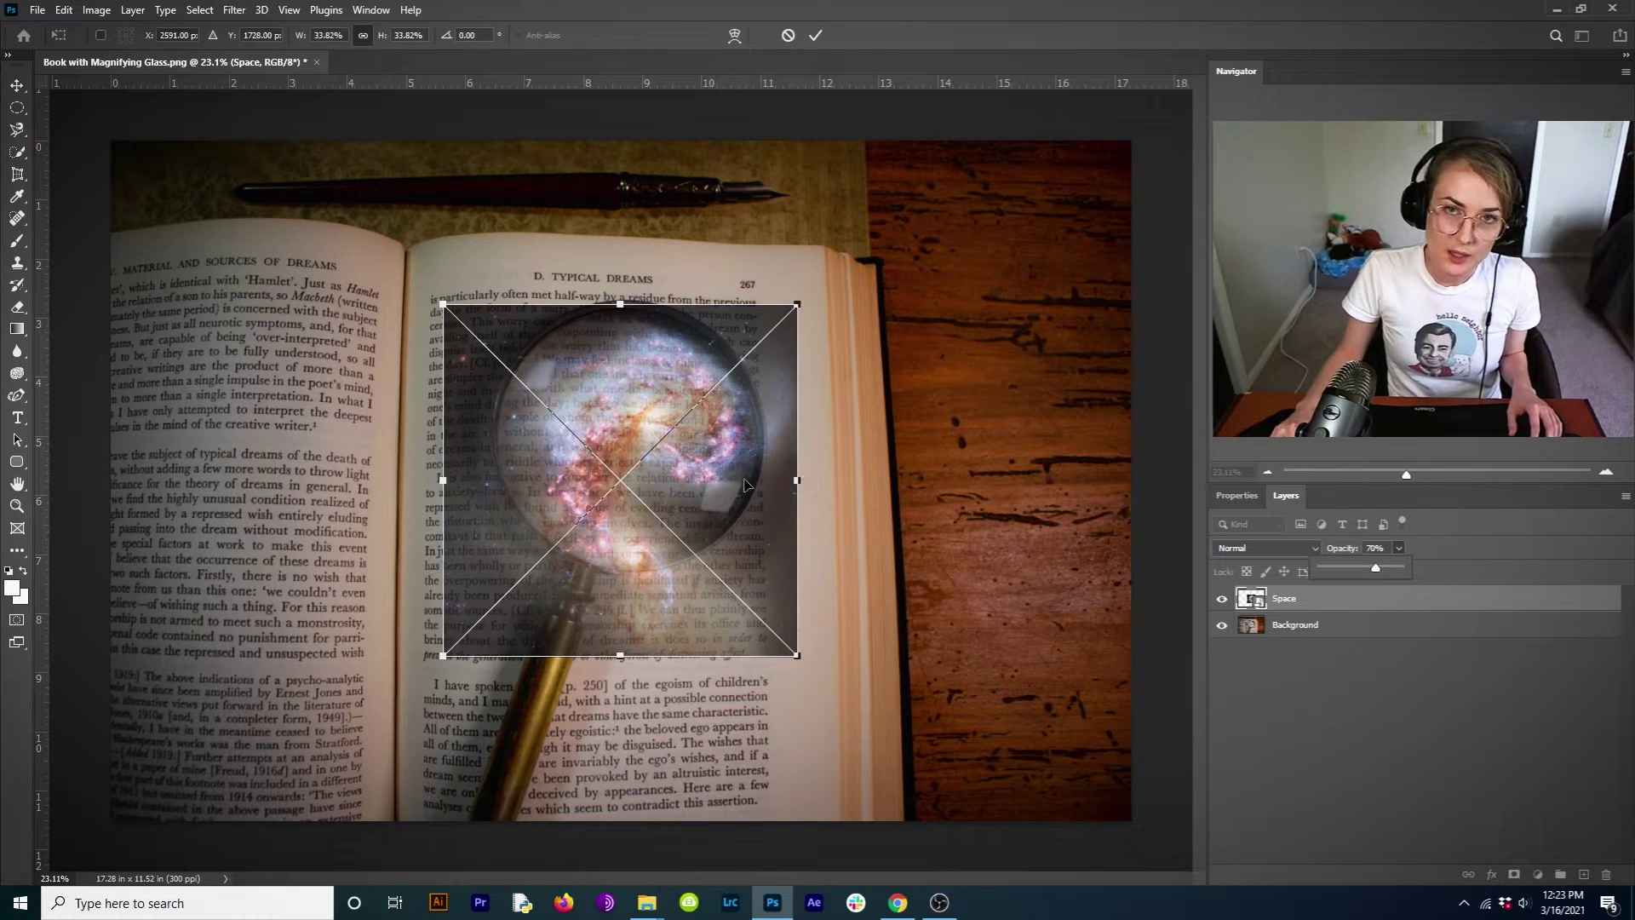
pyautogui.press('Return')
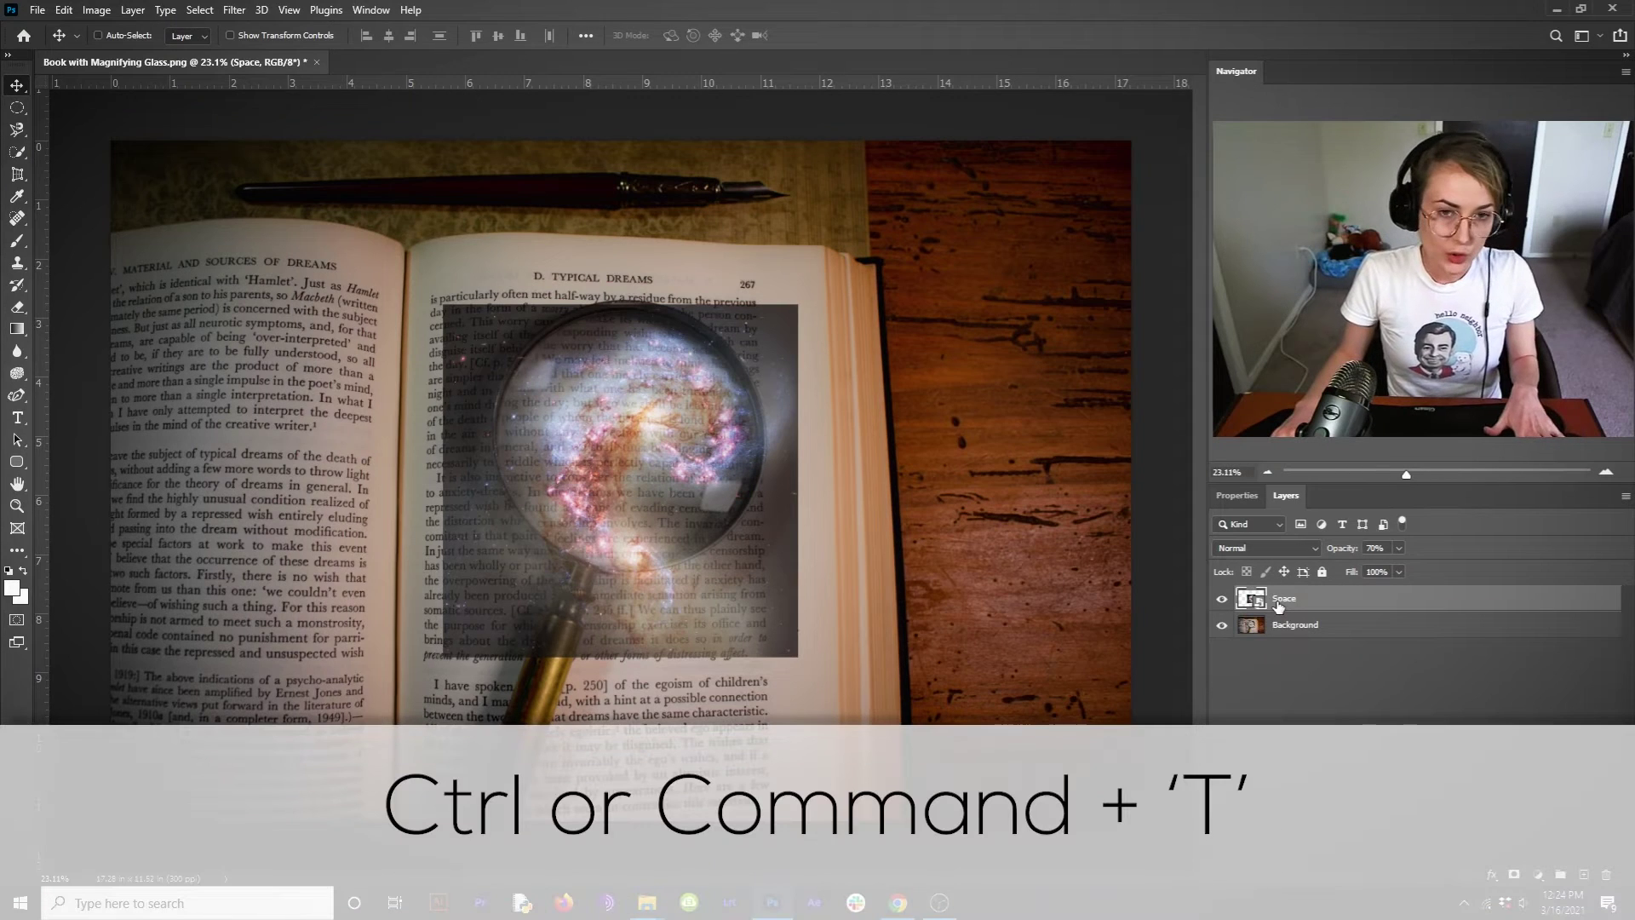
# - Scale the Space layer about its centre to about 30%, position it so it covers the magnifying glass lens, and commit the transform
pyautogui.hotkey('ctrl', 't')
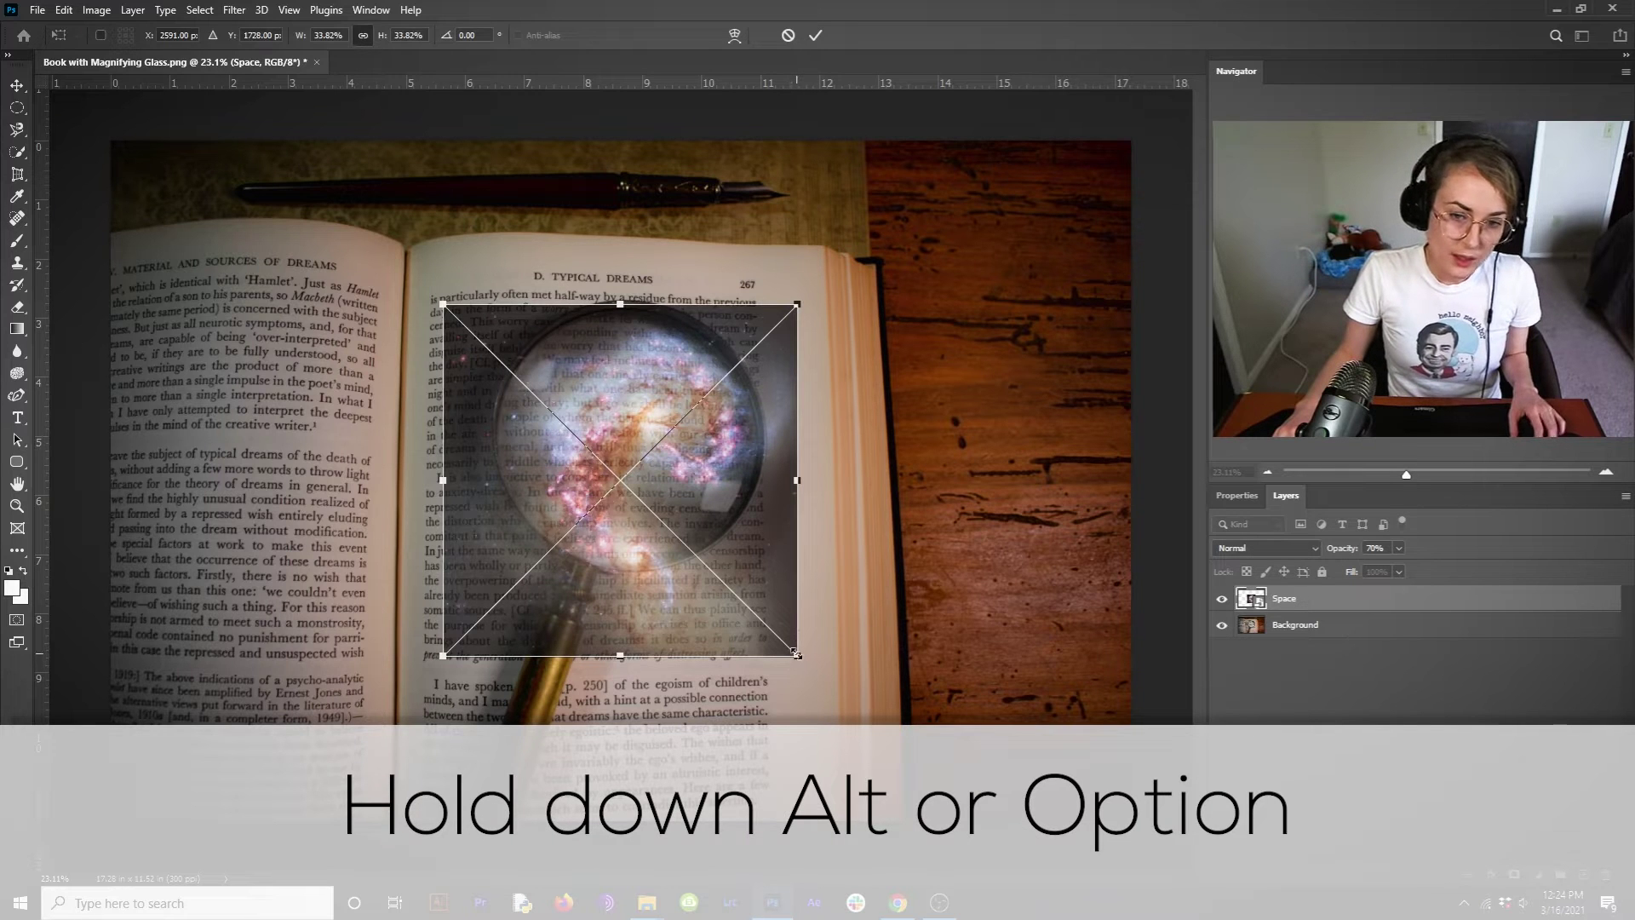
pyautogui.moveTo(792, 652); pyautogui.dragTo(777, 631)
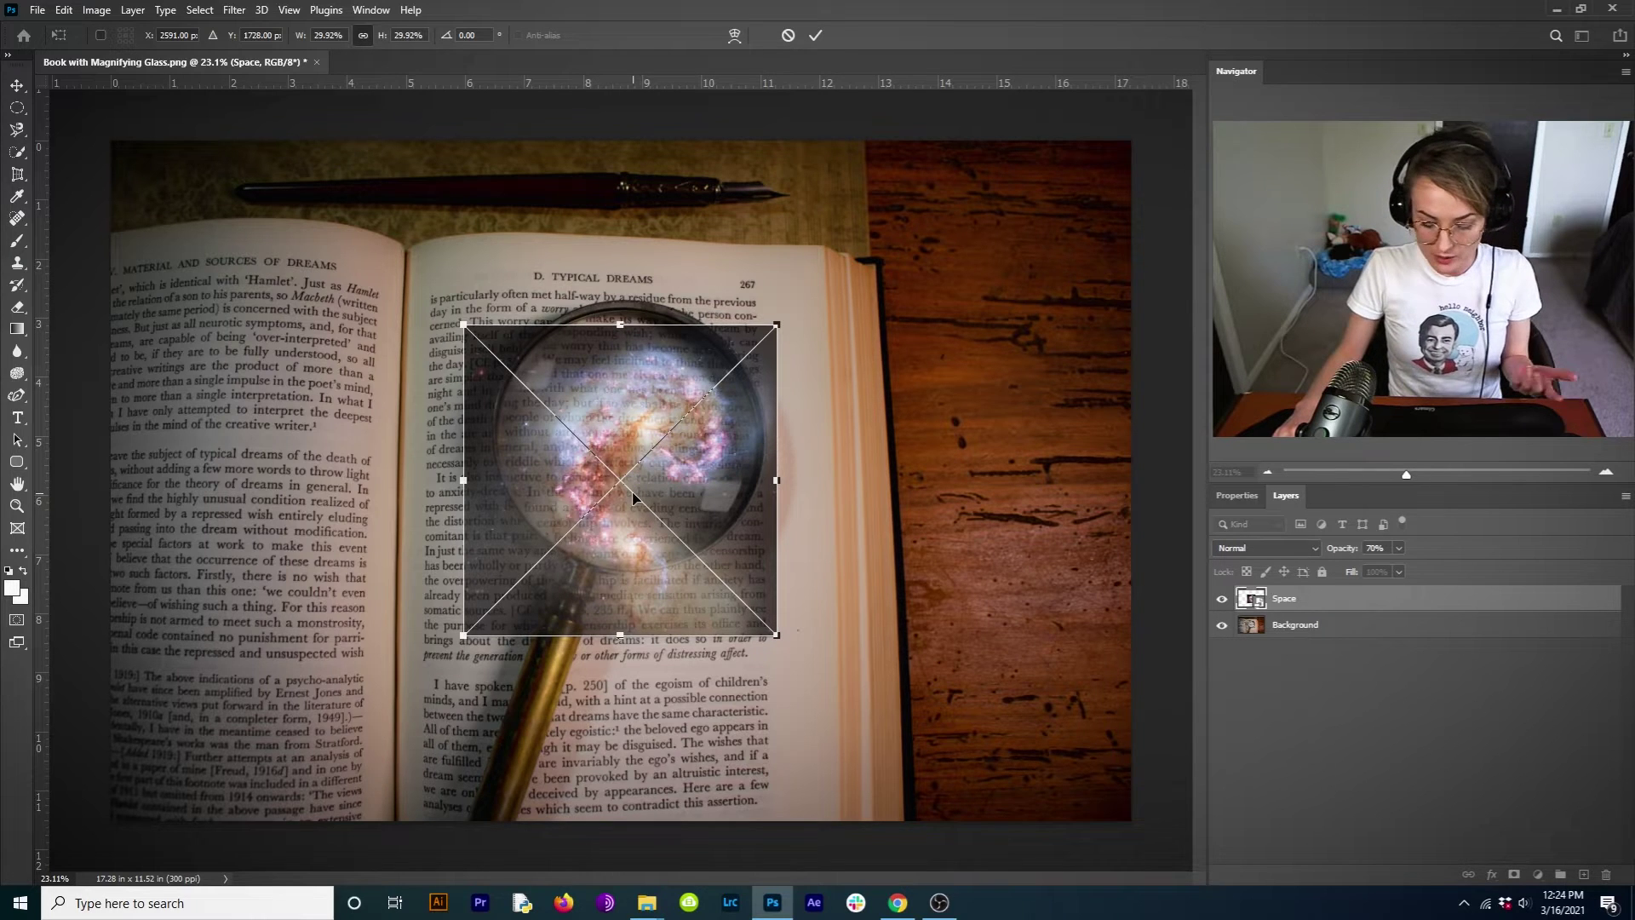
pyautogui.press('Up')
pyautogui.press('Up')
pyautogui.press('Up')
pyautogui.press('Up')
pyautogui.press('Up')
pyautogui.press('Up')
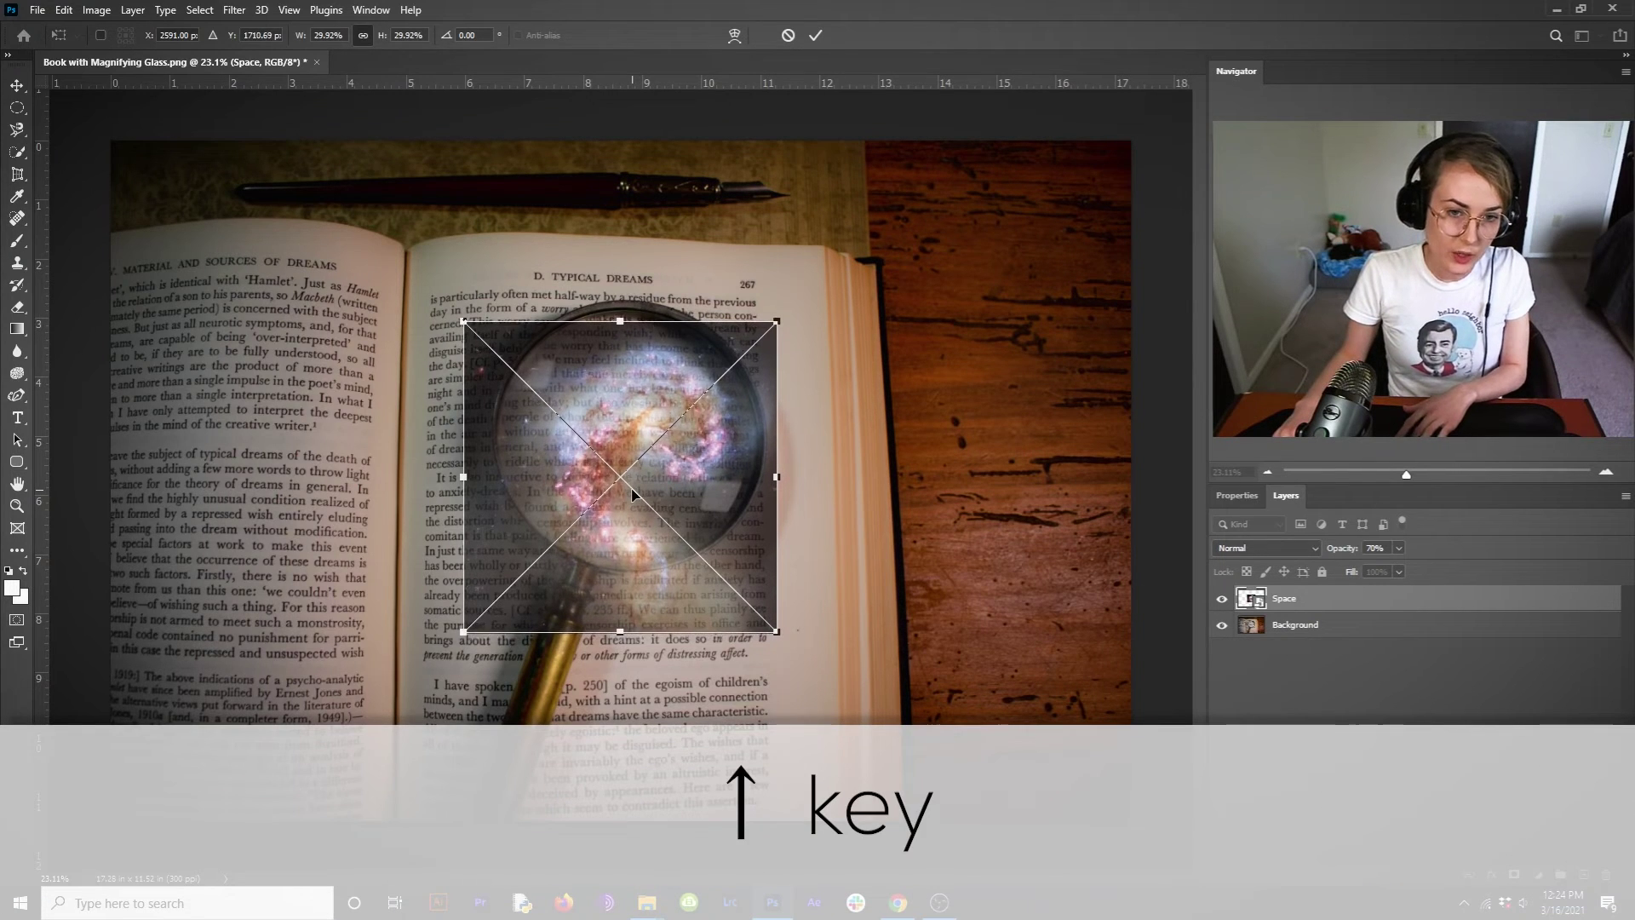
pyautogui.press('Up')
pyautogui.press('Up')
pyautogui.moveTo(633, 488); pyautogui.dragTo(662, 465)
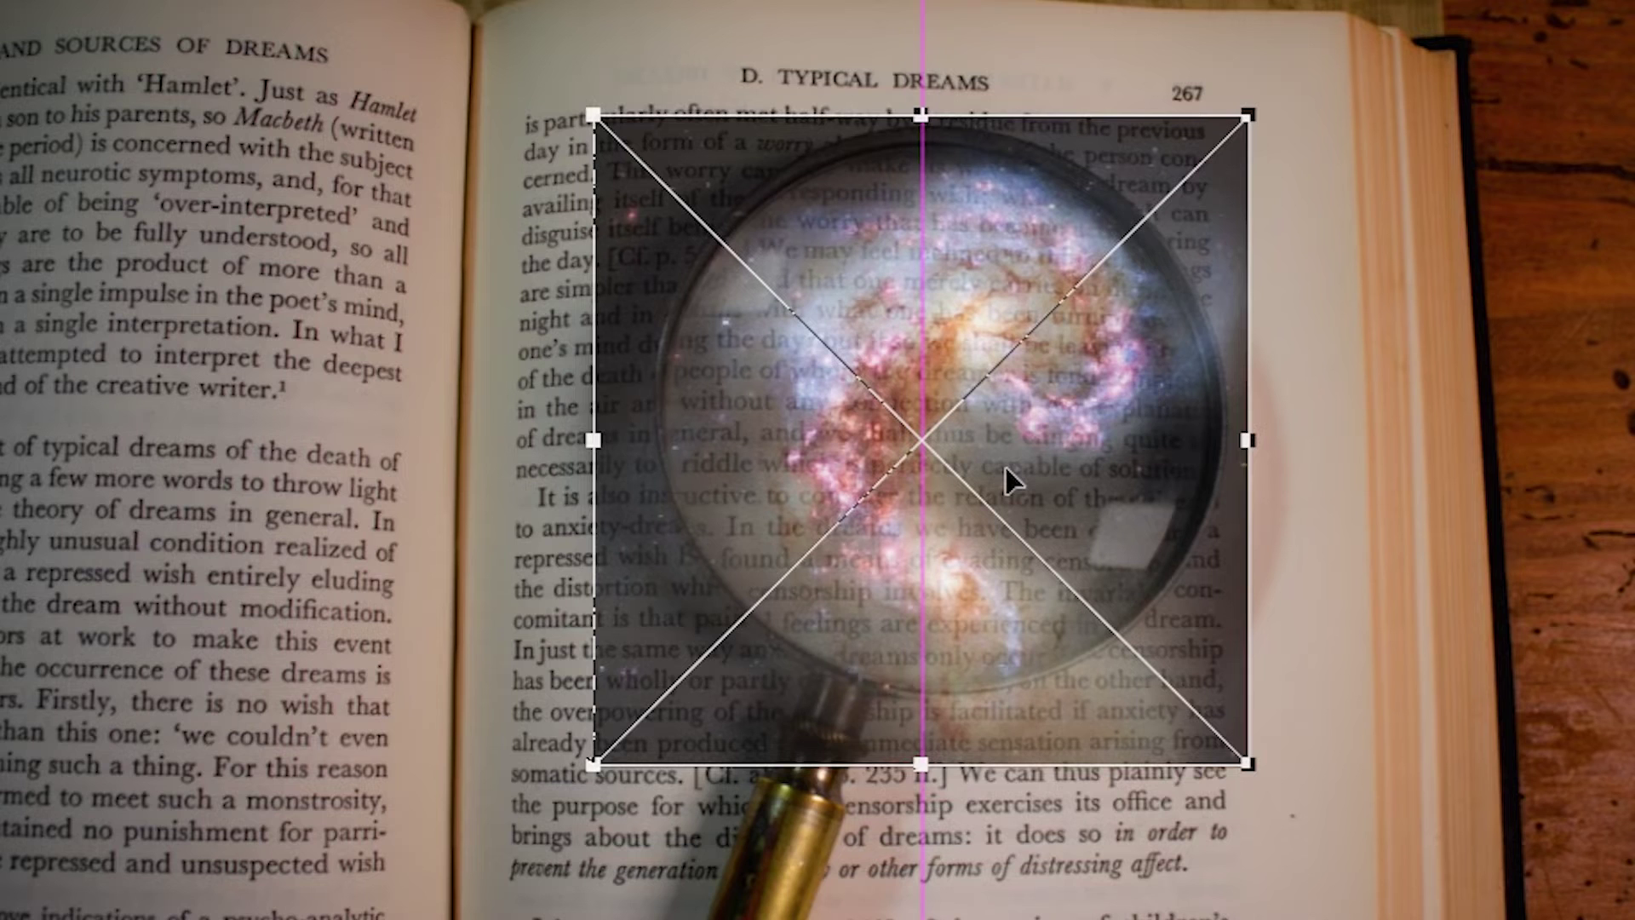
pyautogui.moveTo(1005, 467); pyautogui.dragTo(1005, 467)
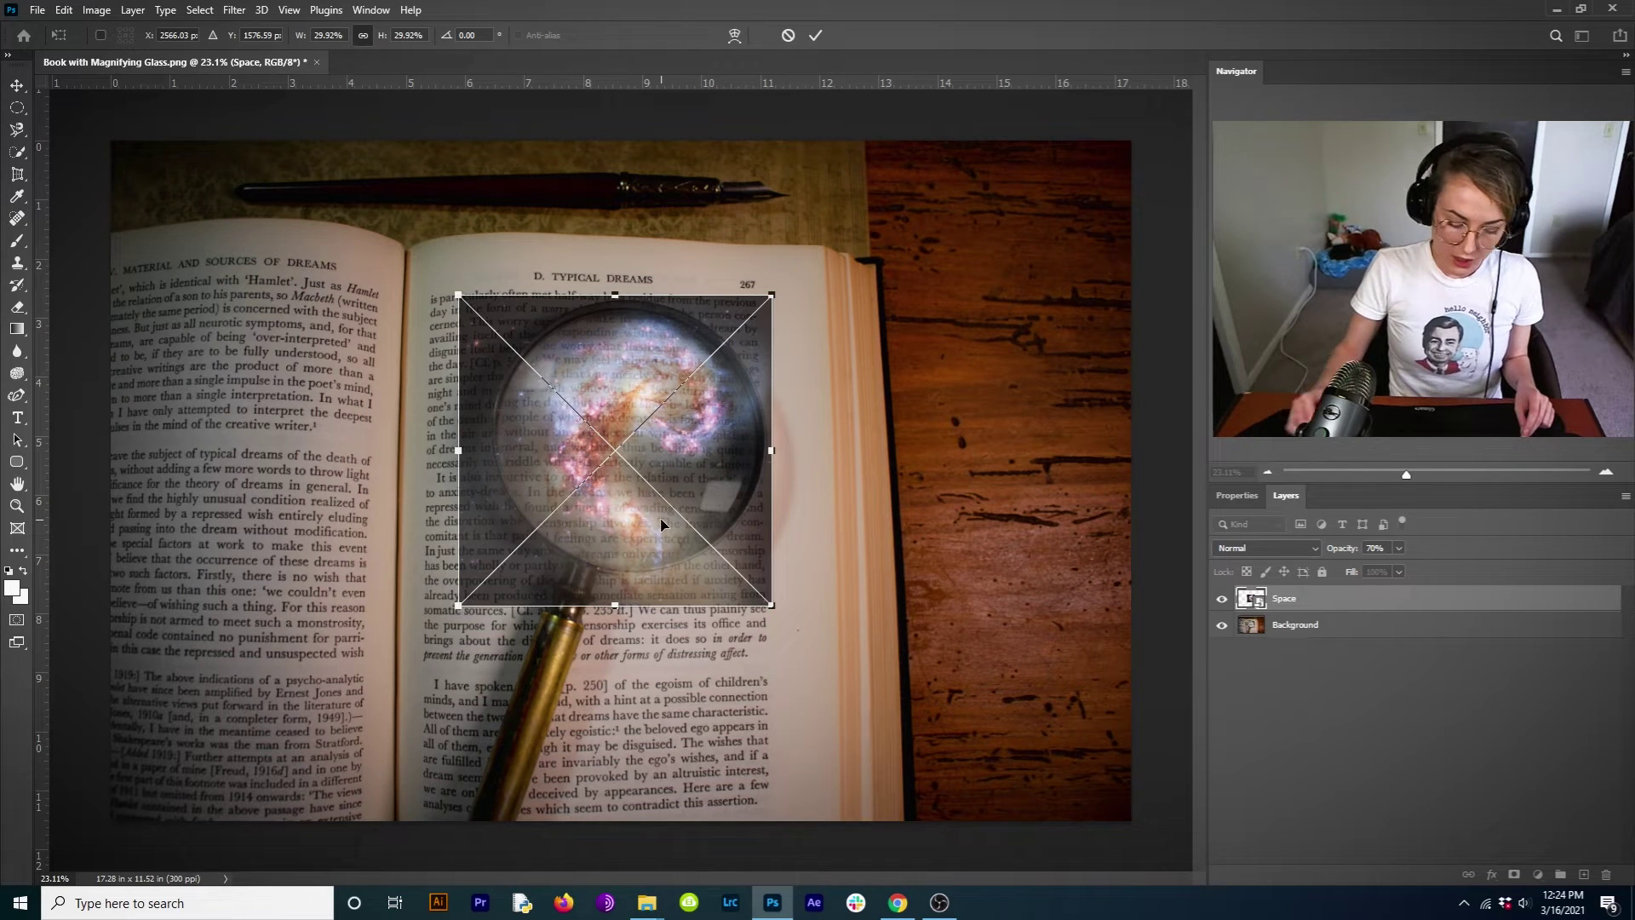
pyautogui.press('Return')
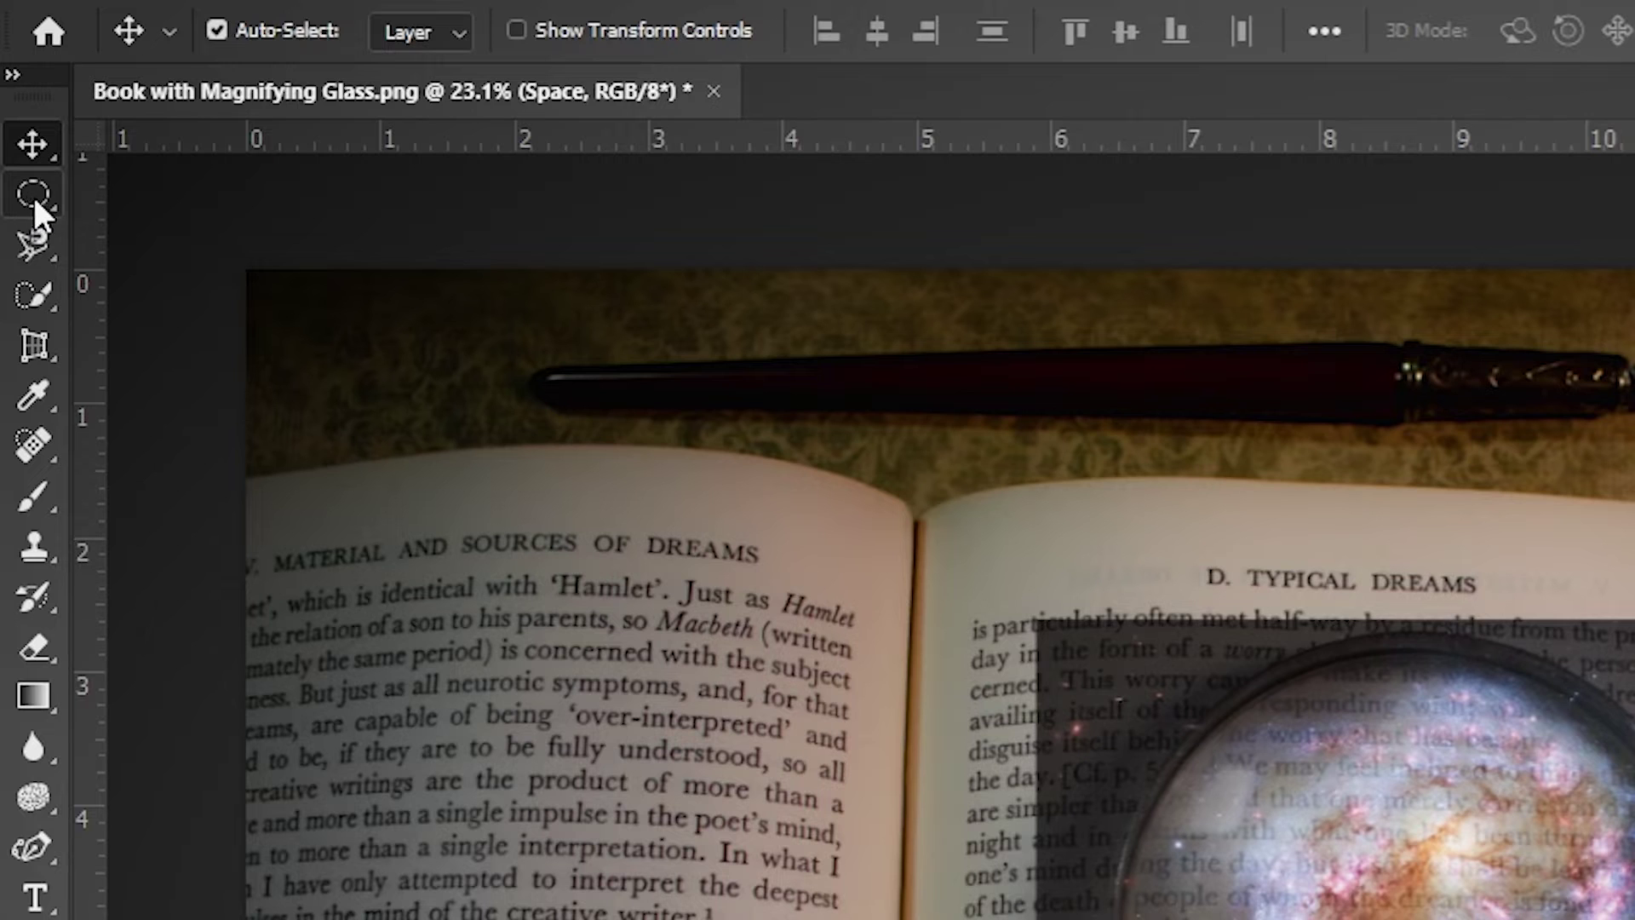
# - Draw a perfectly circular marquee selection fitted to the magnifying glass lens, keeping the Space layer active
pyautogui.click(34, 198)
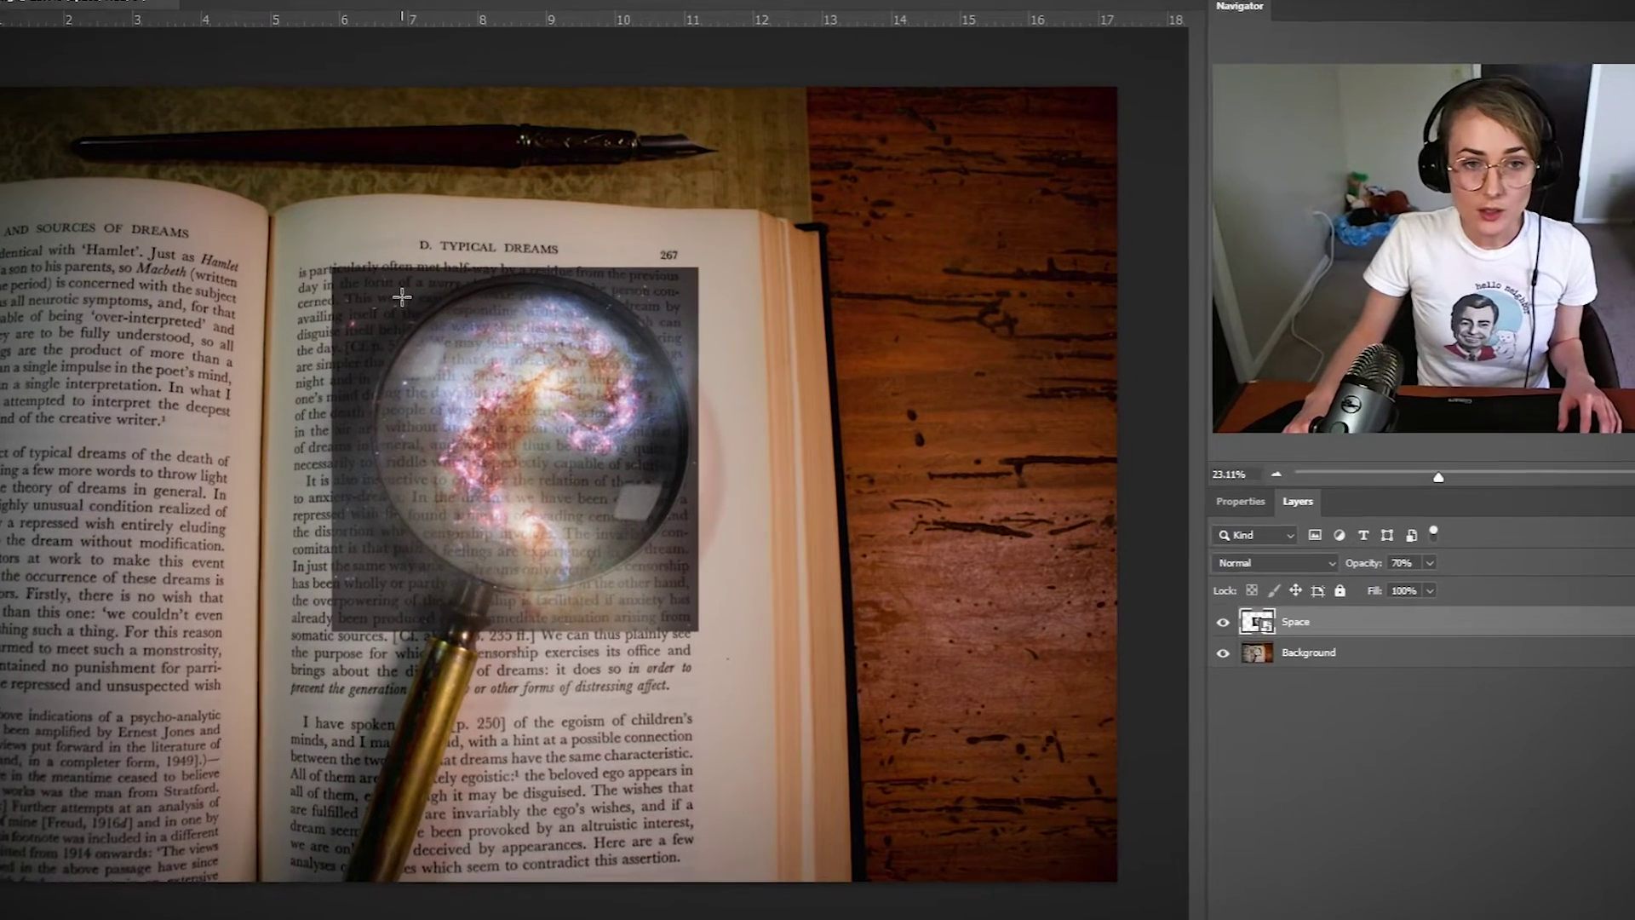
pyautogui.moveTo(519, 319); pyautogui.dragTo(658, 455)
pyautogui.moveTo(524, 454); pyautogui.dragTo(613, 537)
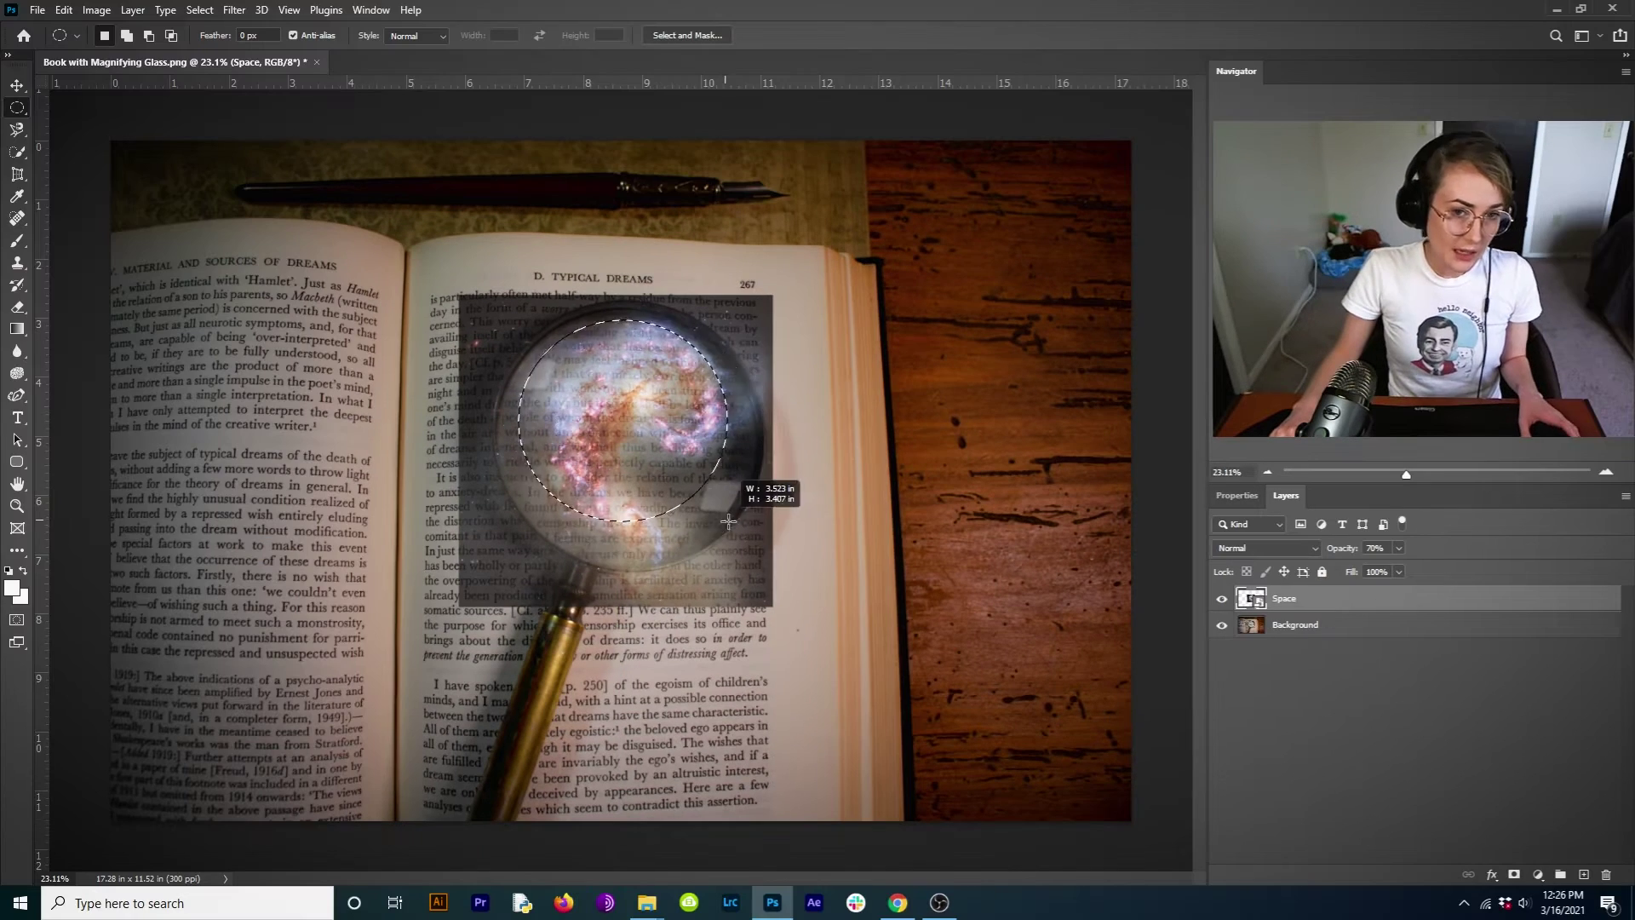
pyautogui.moveTo(729, 521); pyautogui.dragTo(805, 552)
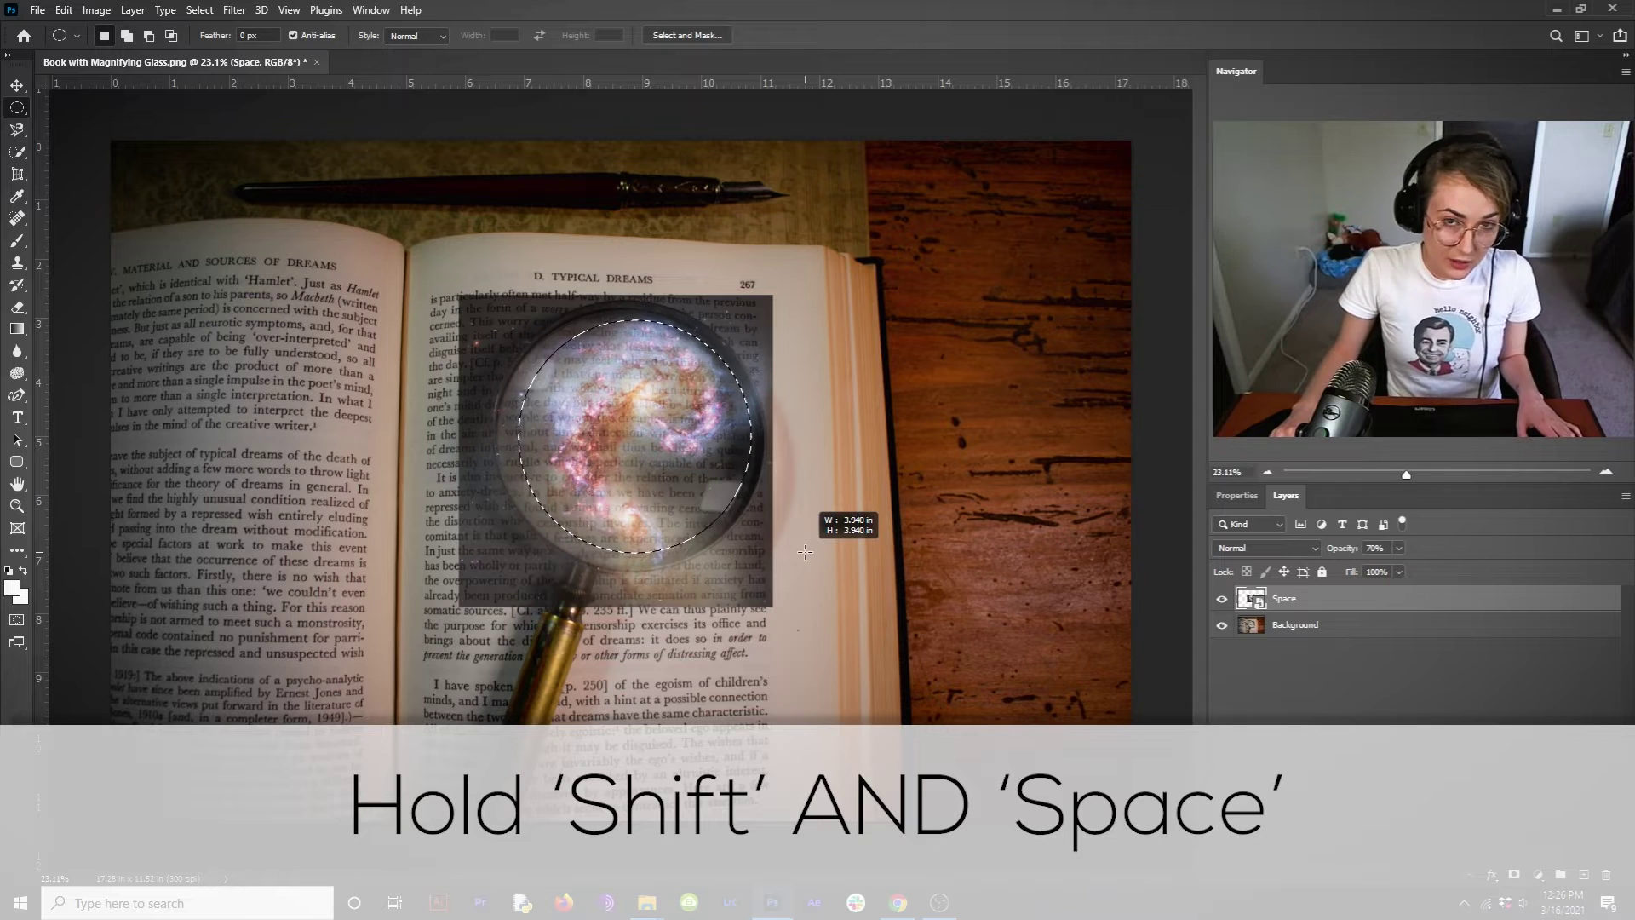
pyautogui.moveTo(805, 552)
pyautogui.mouseDown()
pyautogui.moveTo(787, 547)
pyautogui.moveTo(807, 568)
pyautogui.mouseUp()
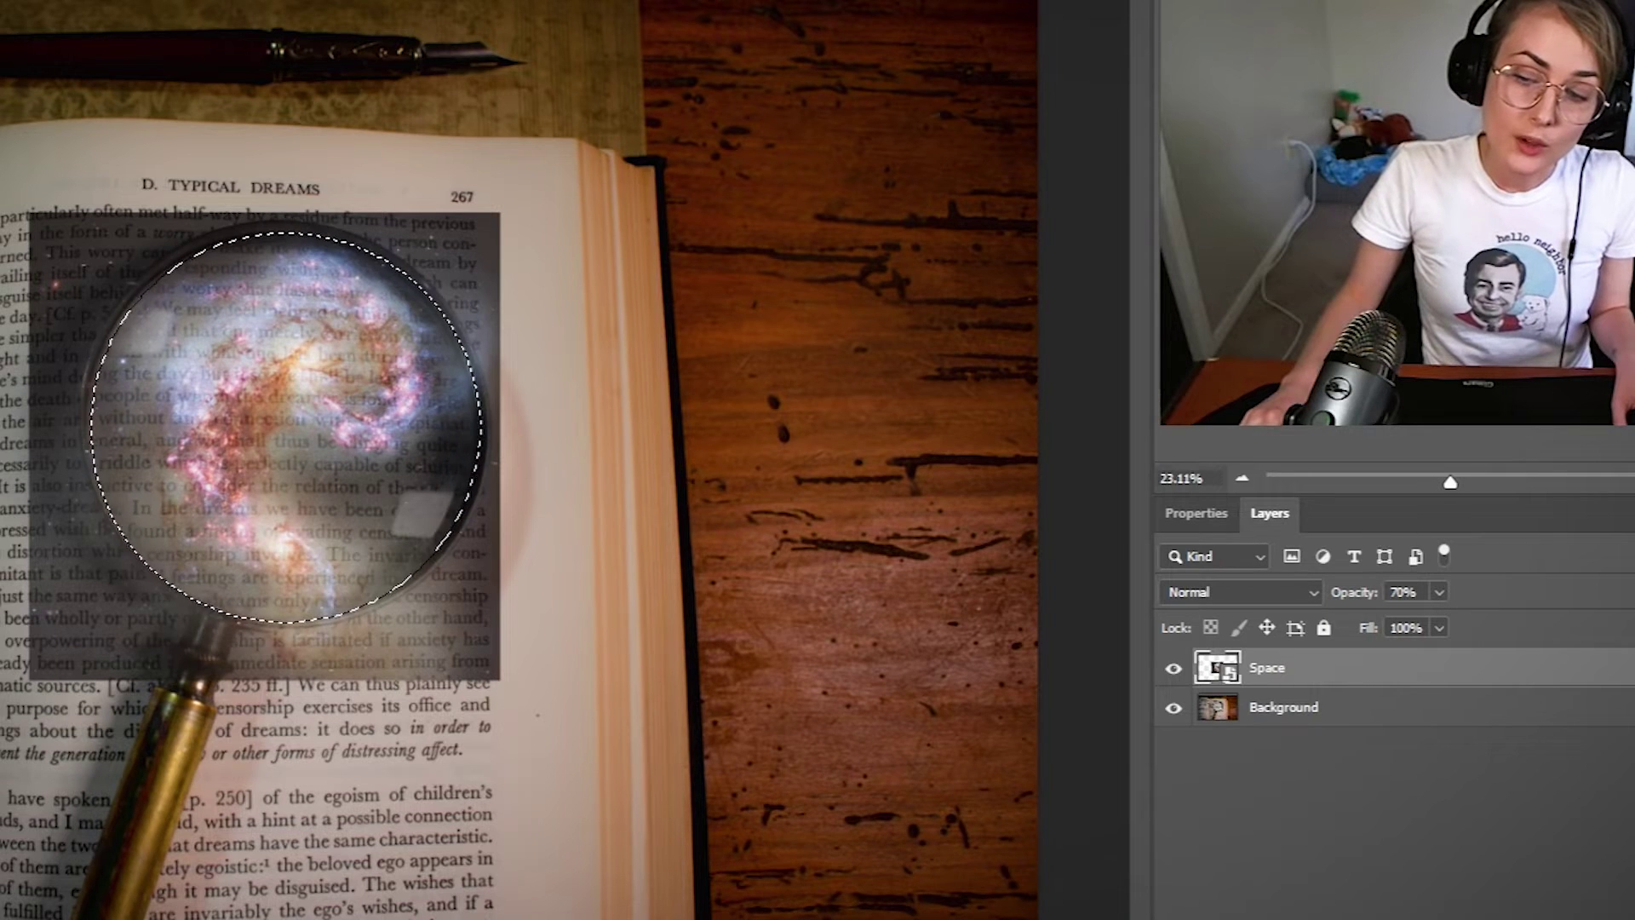
# - Mask the Space layer to the circular lens selection, and toggle the layer off and on to compare it with the book photo
pyautogui.click(1513, 876)
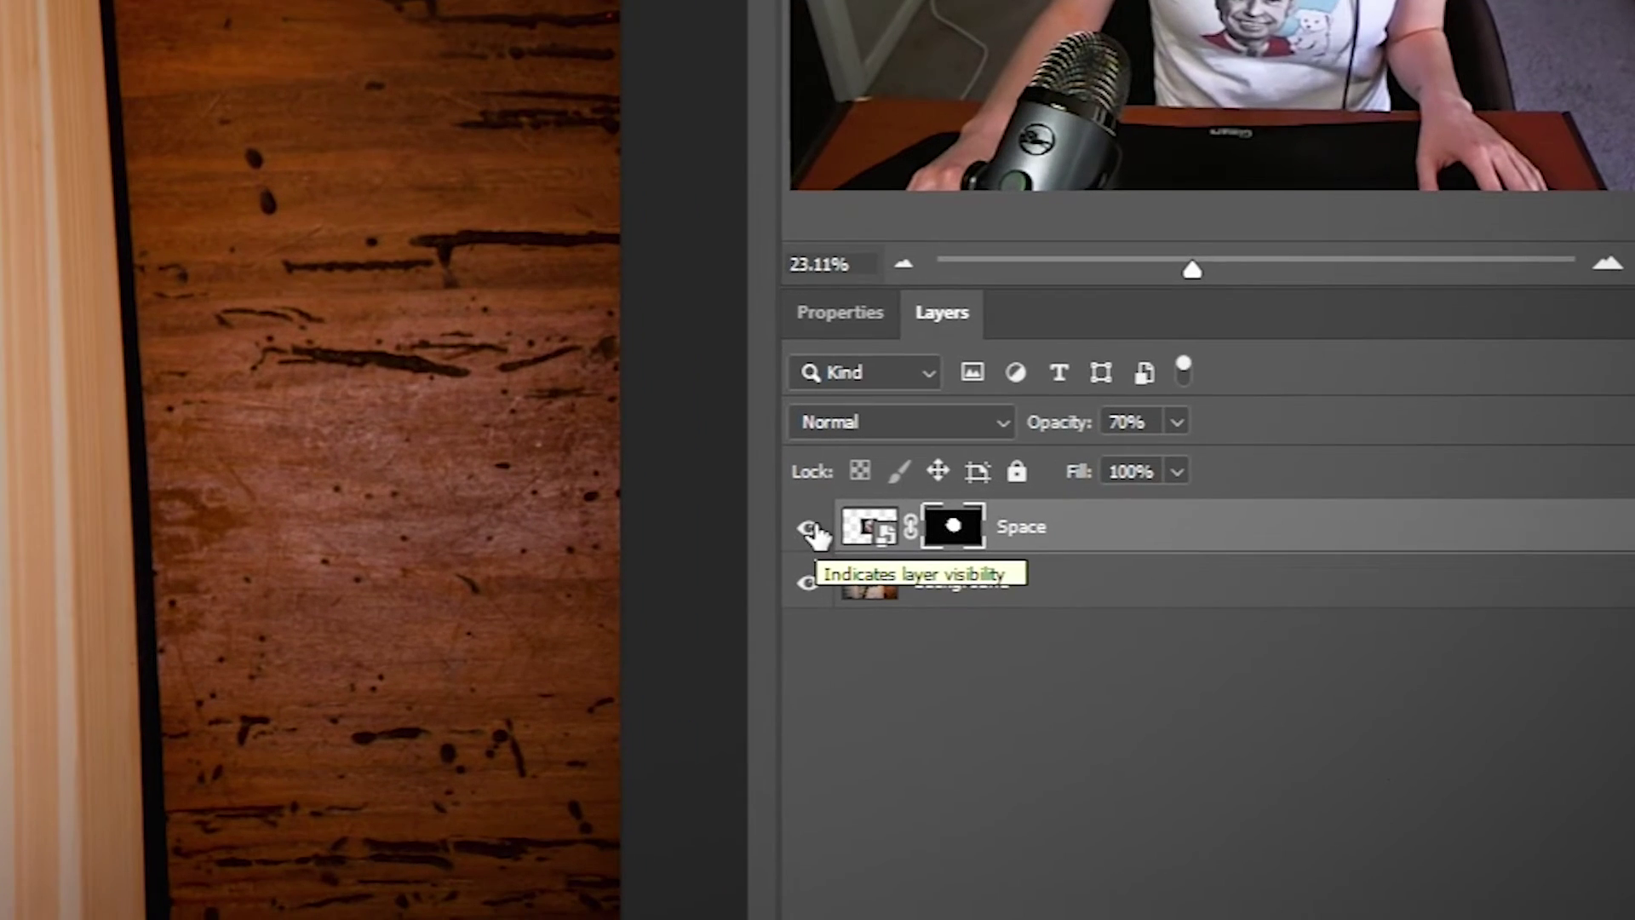
pyautogui.click(812, 530)
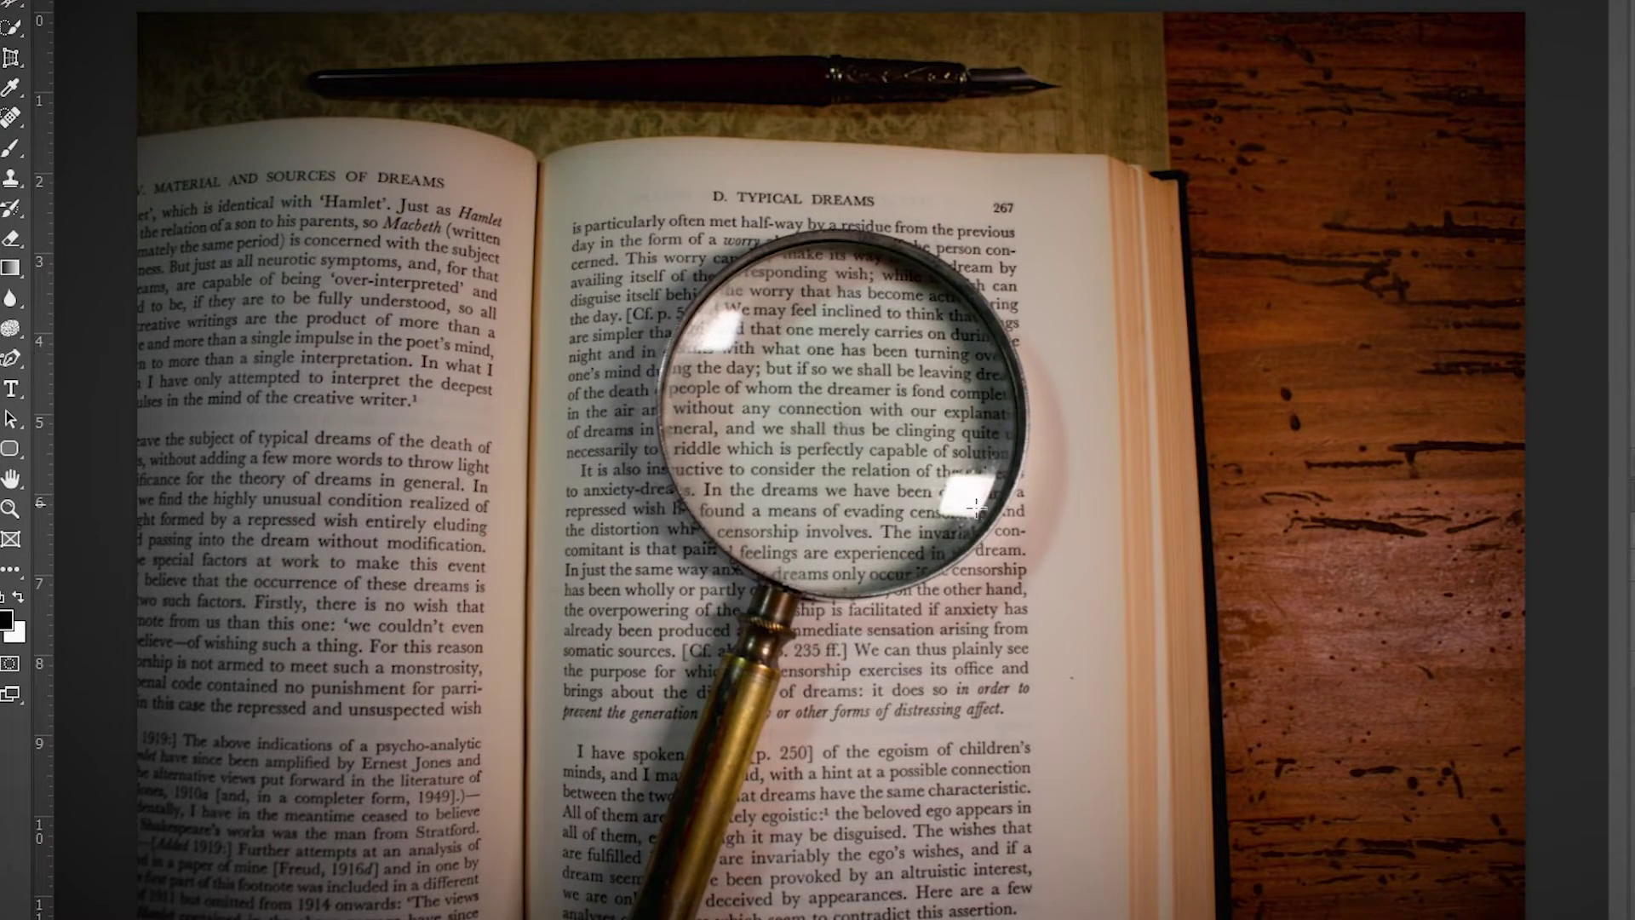
pyautogui.click(1222, 598)
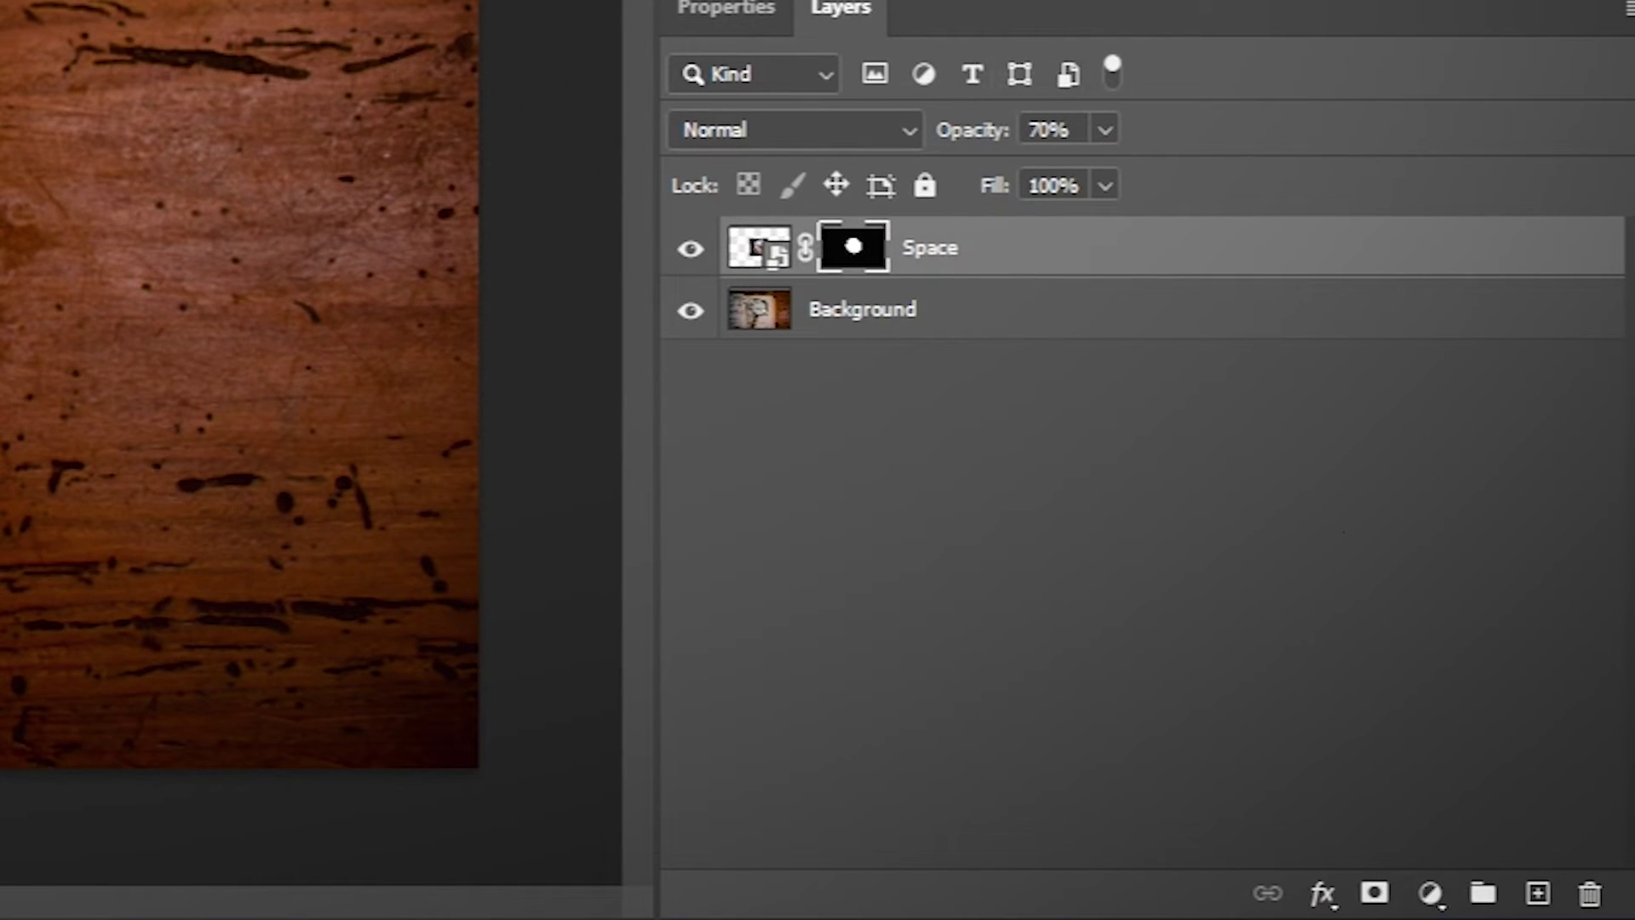
# - Add an Exposure adjustment layer above the Space layer, set its exposure to -1.05, and clip it to the Space layer
pyautogui.click(1430, 894)
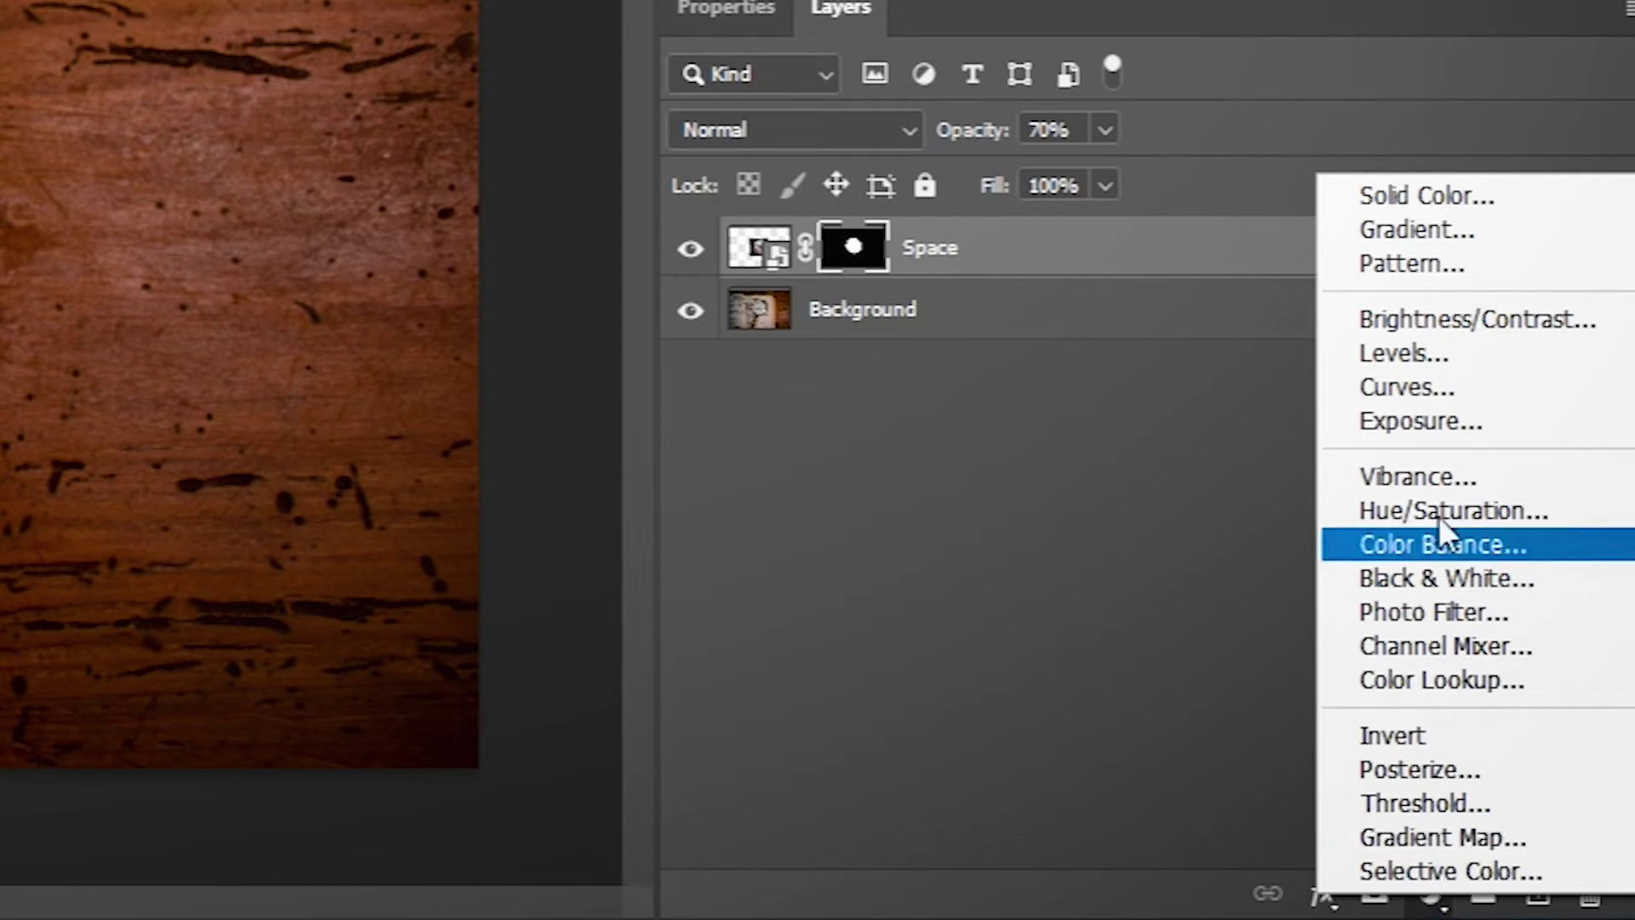
pyautogui.click(1444, 426)
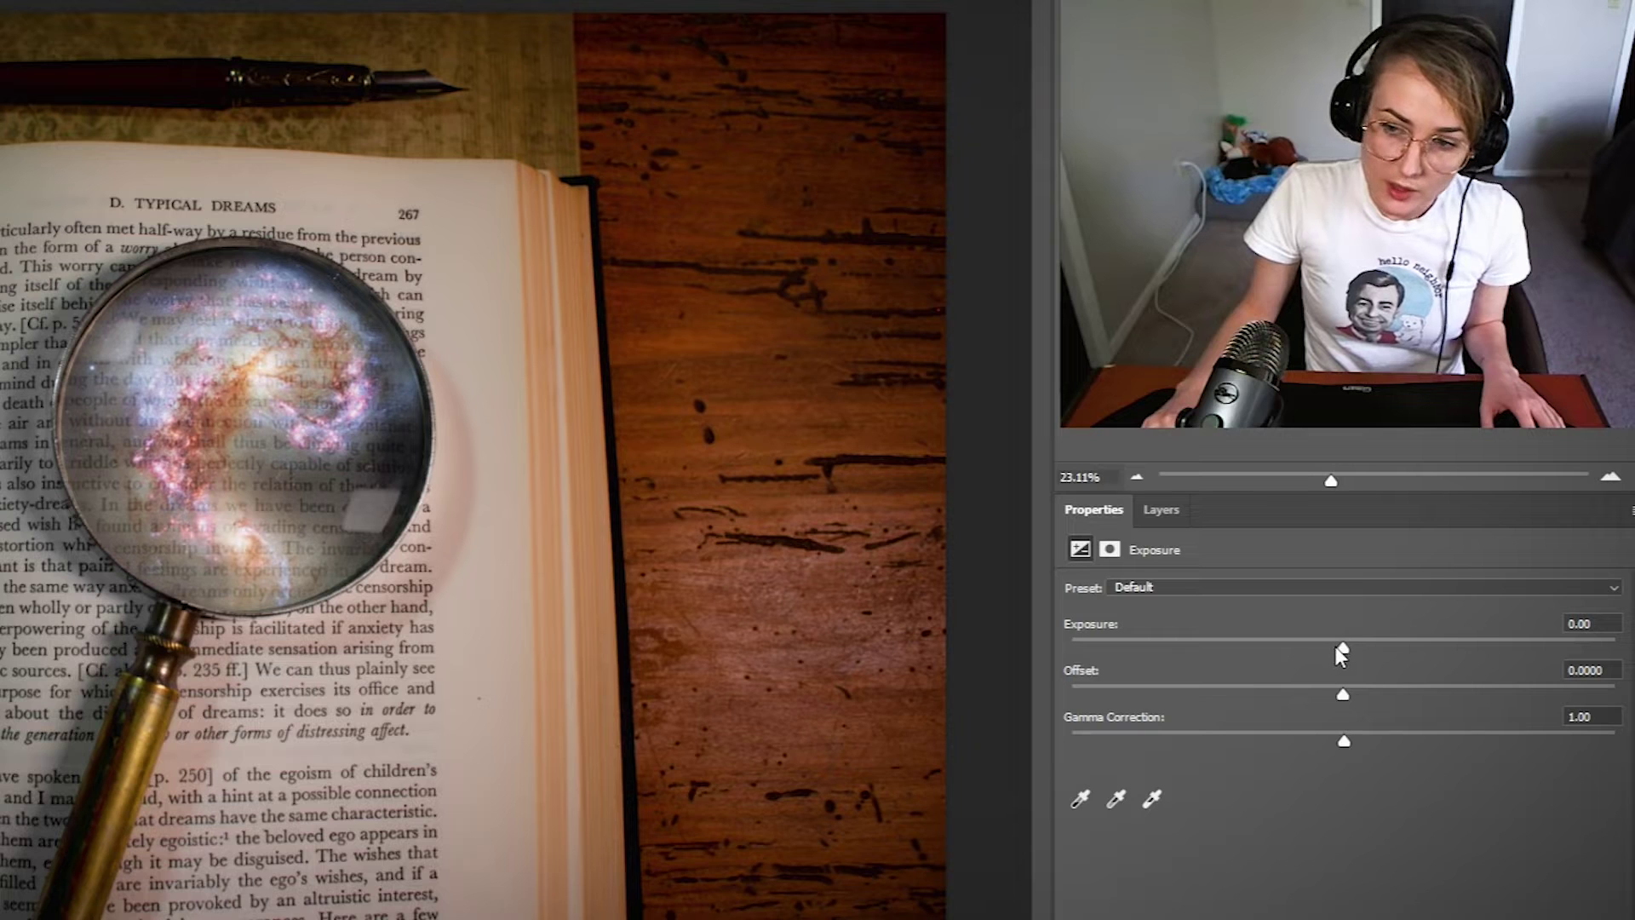
pyautogui.moveTo(1342, 652); pyautogui.dragTo(1308, 651)
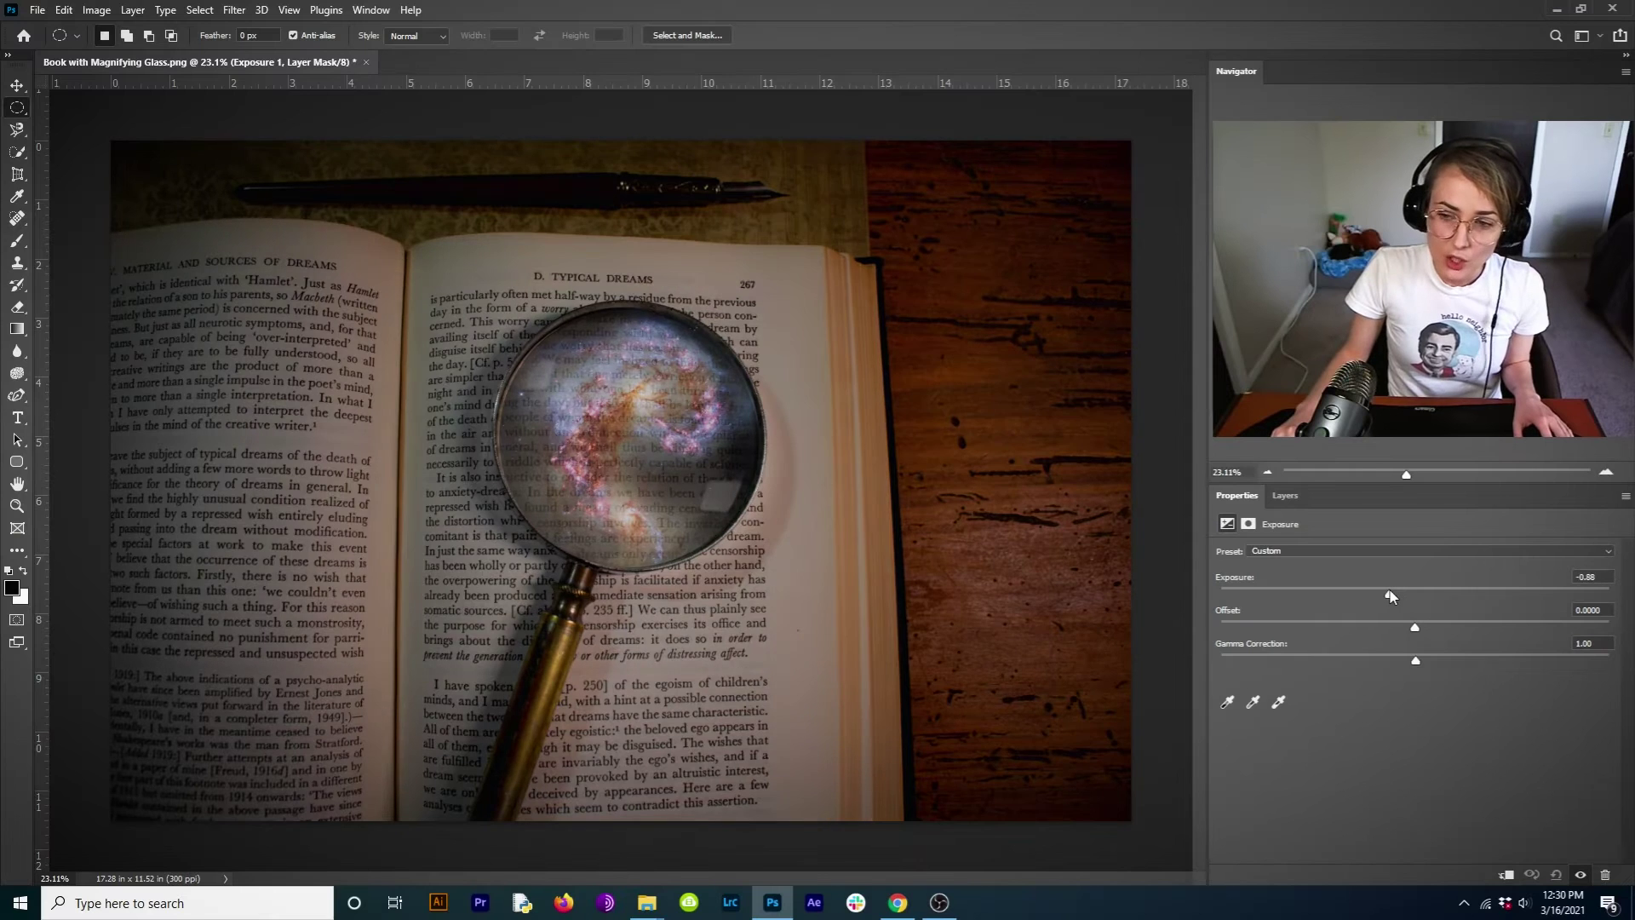
pyautogui.moveTo(1391, 596); pyautogui.dragTo(1386, 595)
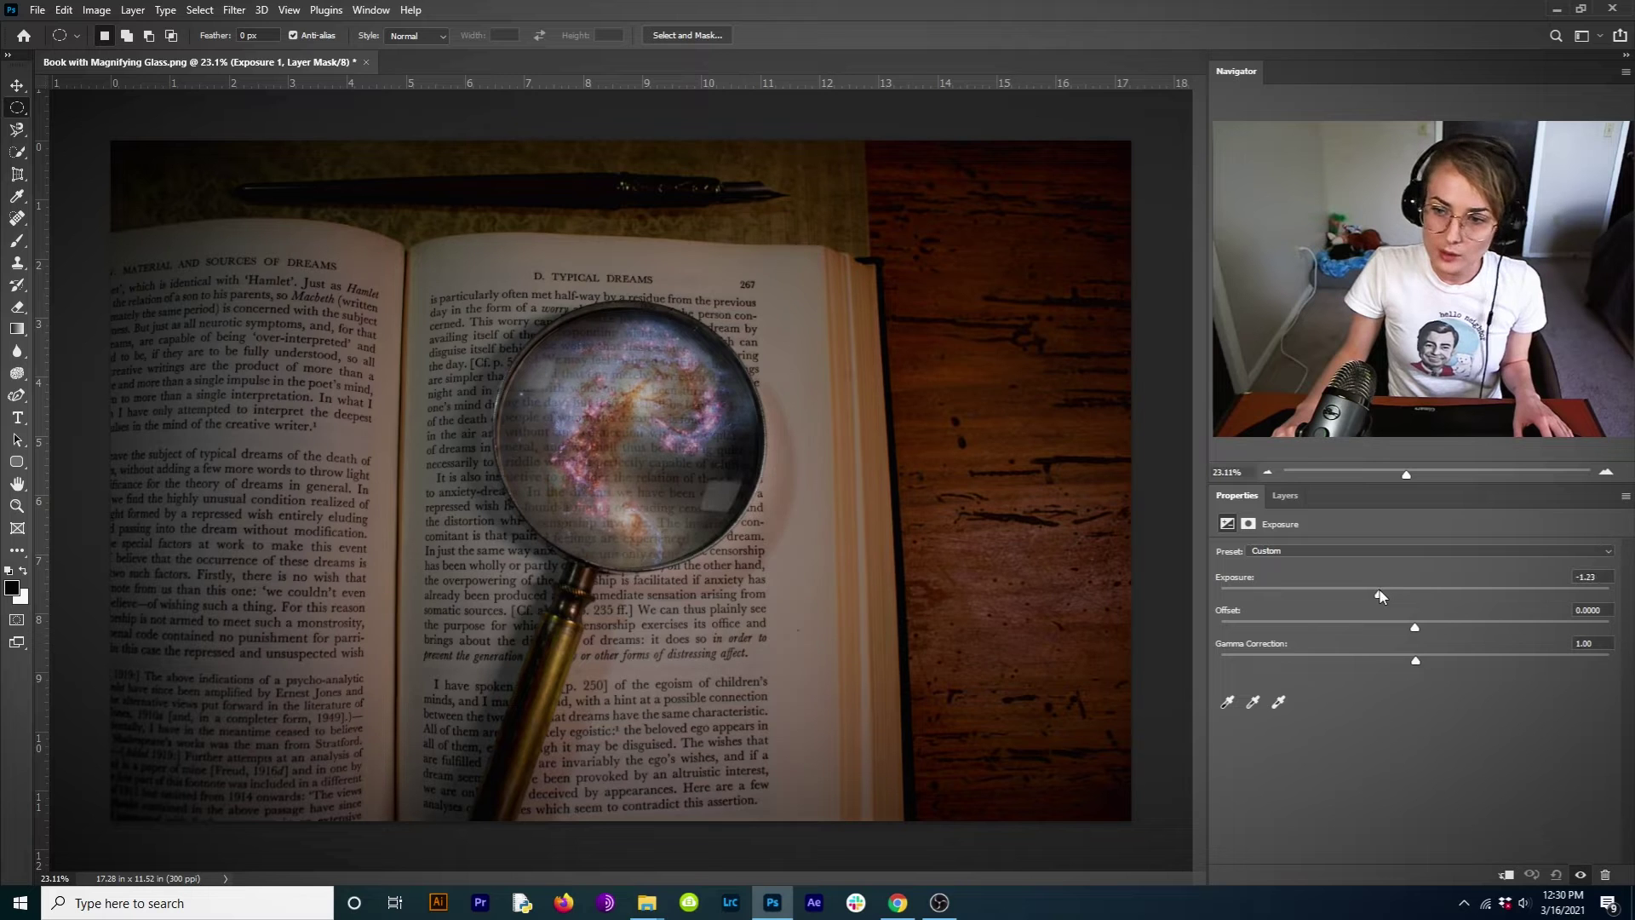
pyautogui.moveTo(1383, 599); pyautogui.dragTo(1387, 592)
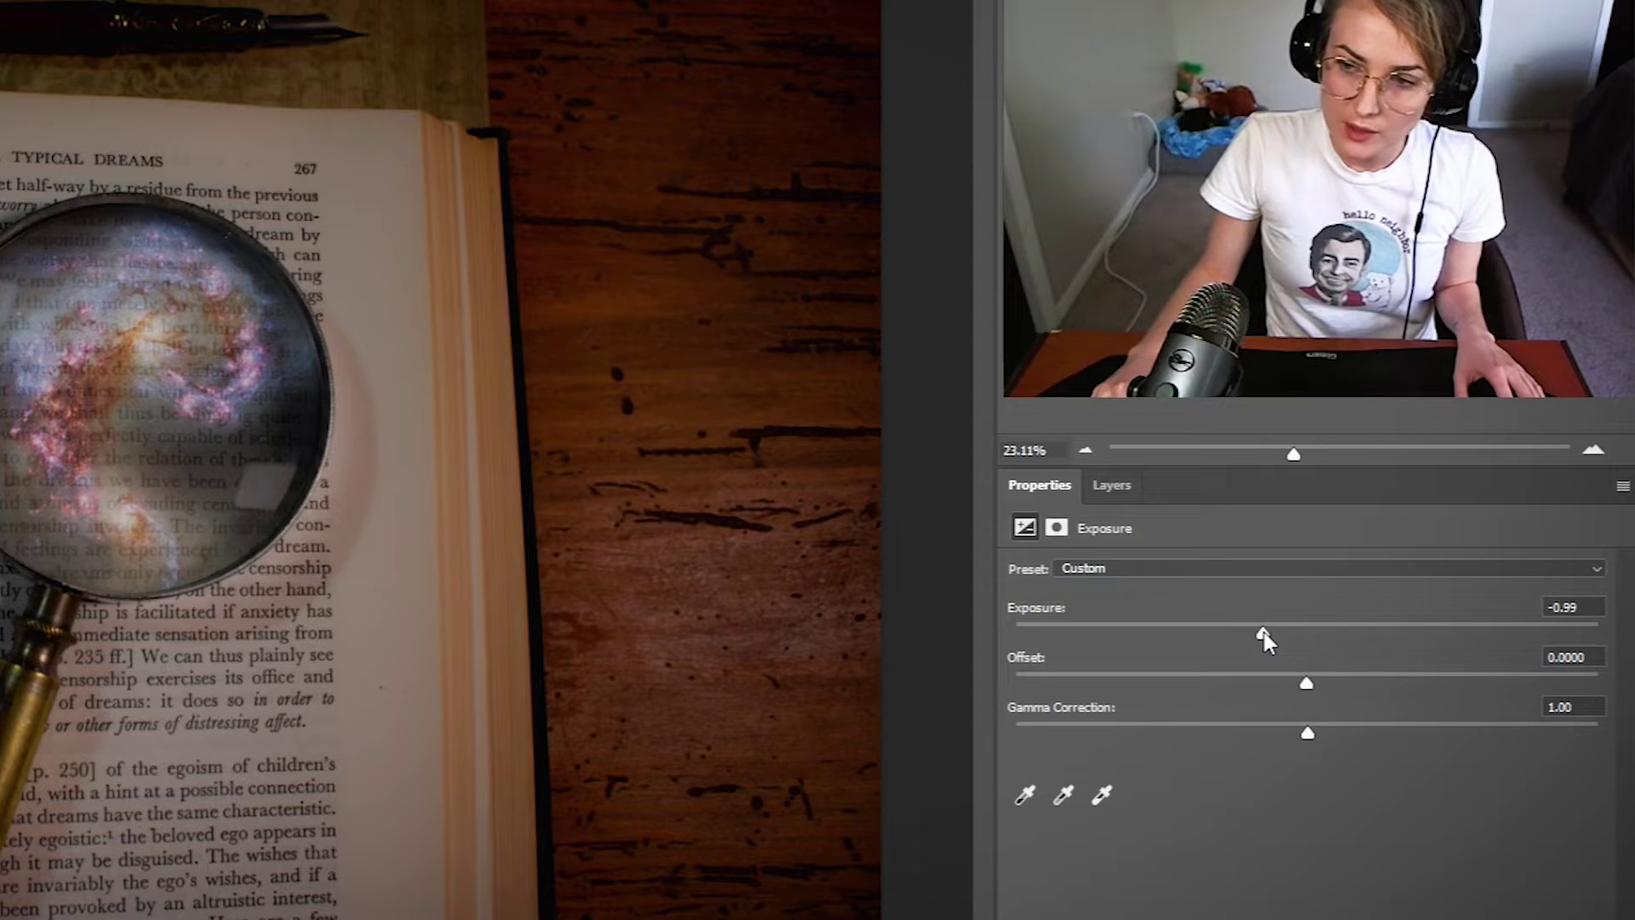
pyautogui.moveTo(1264, 632); pyautogui.dragTo(1261, 632)
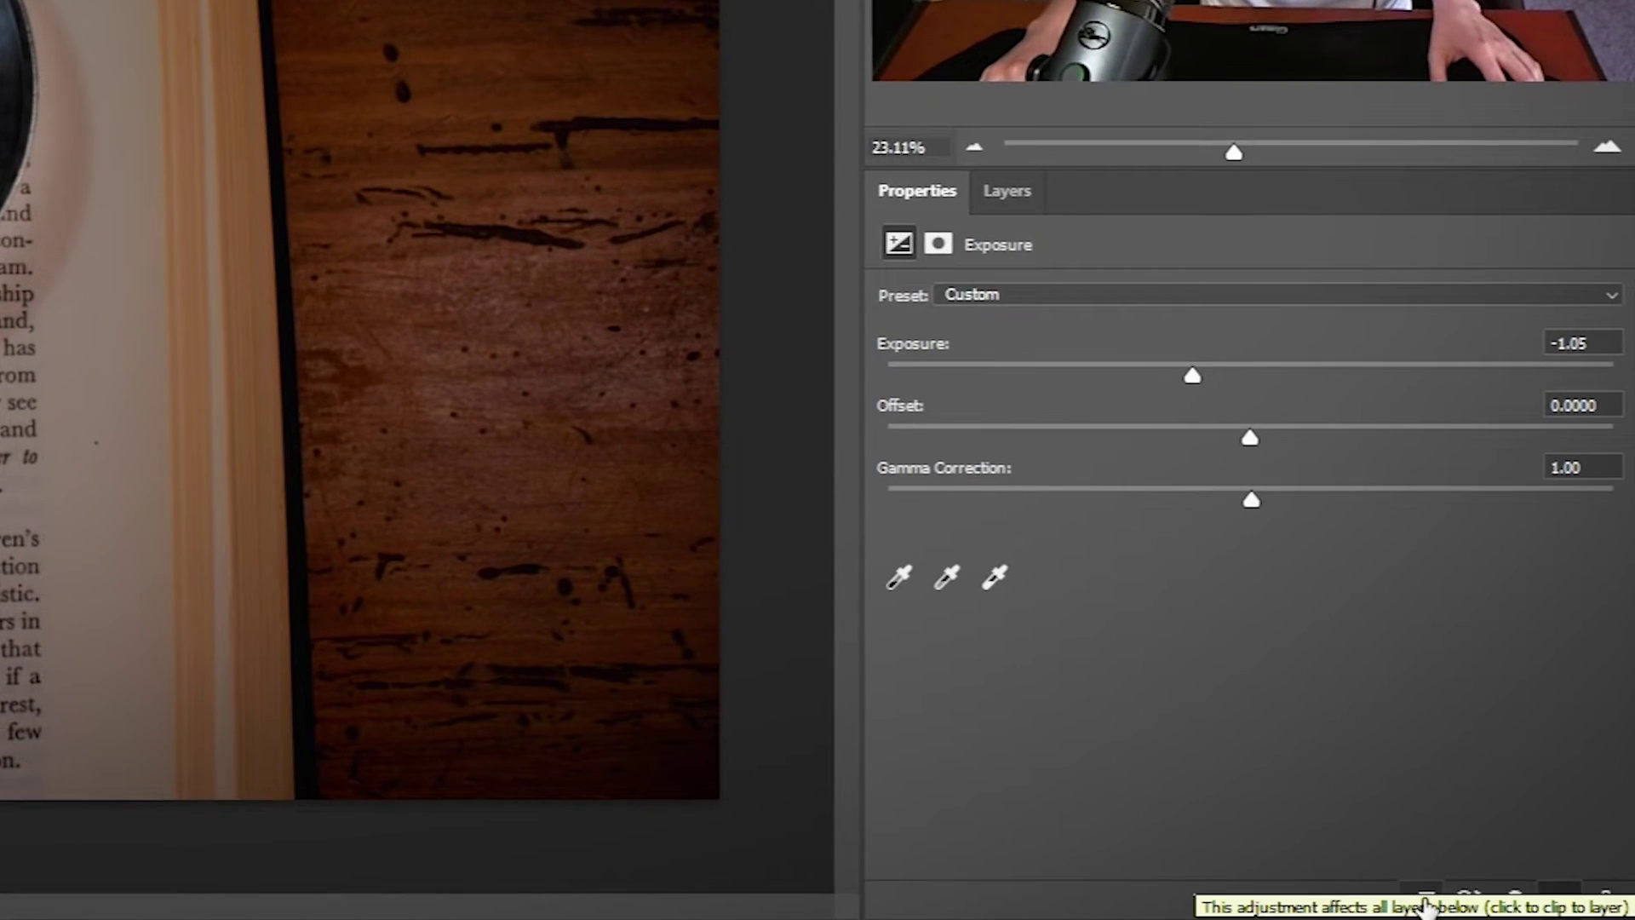
pyautogui.click(1424, 903)
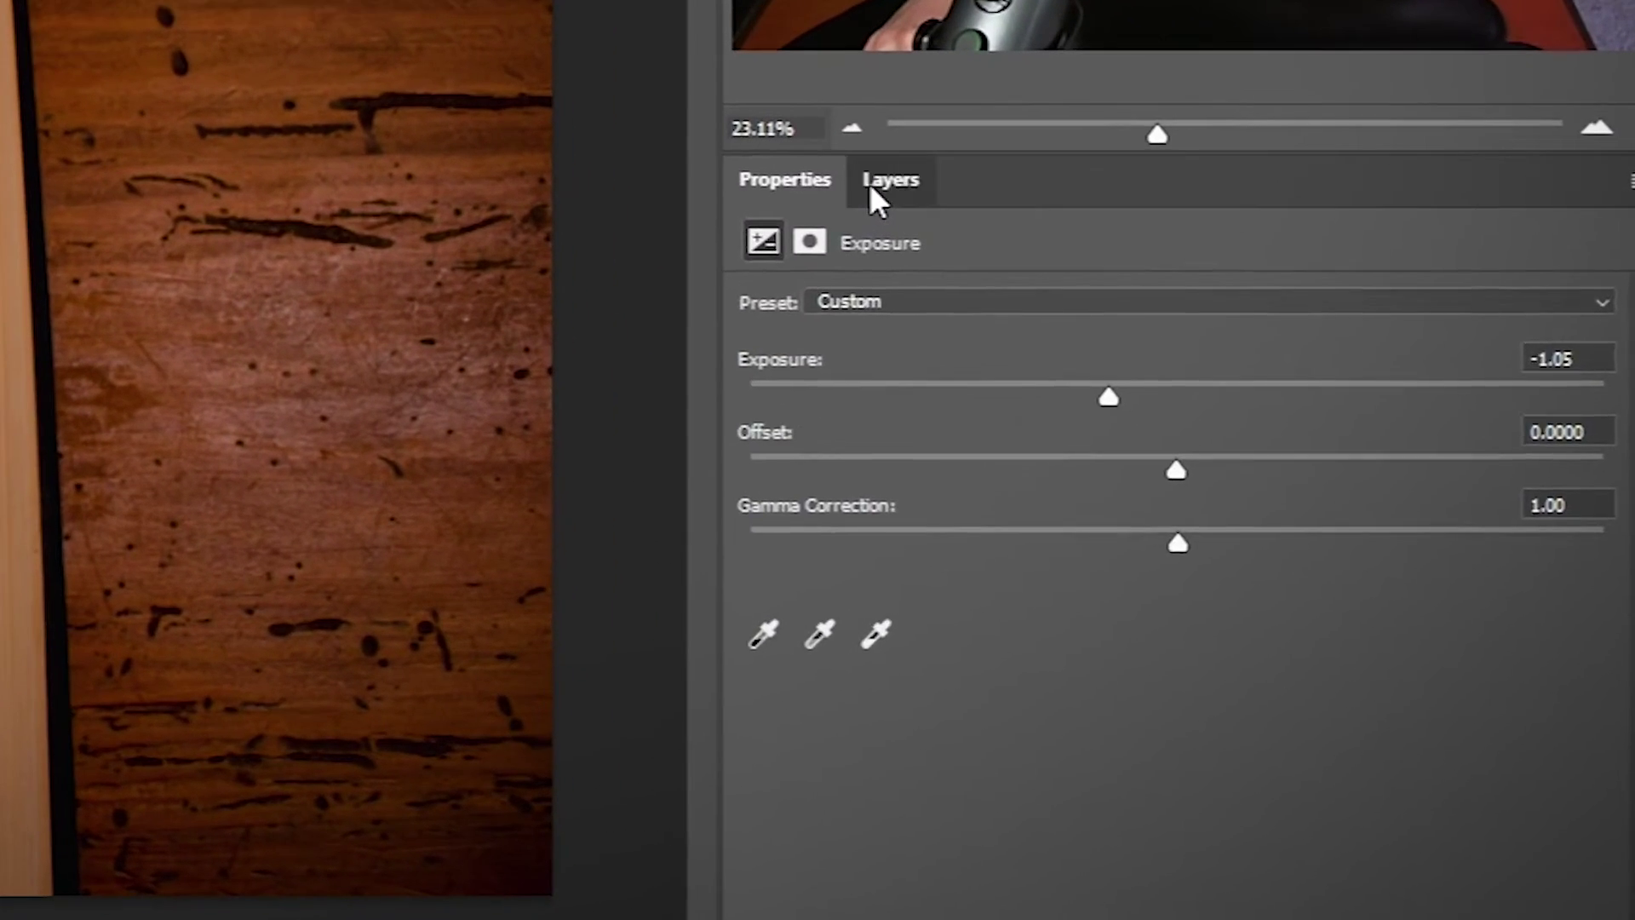
pyautogui.click(877, 180)
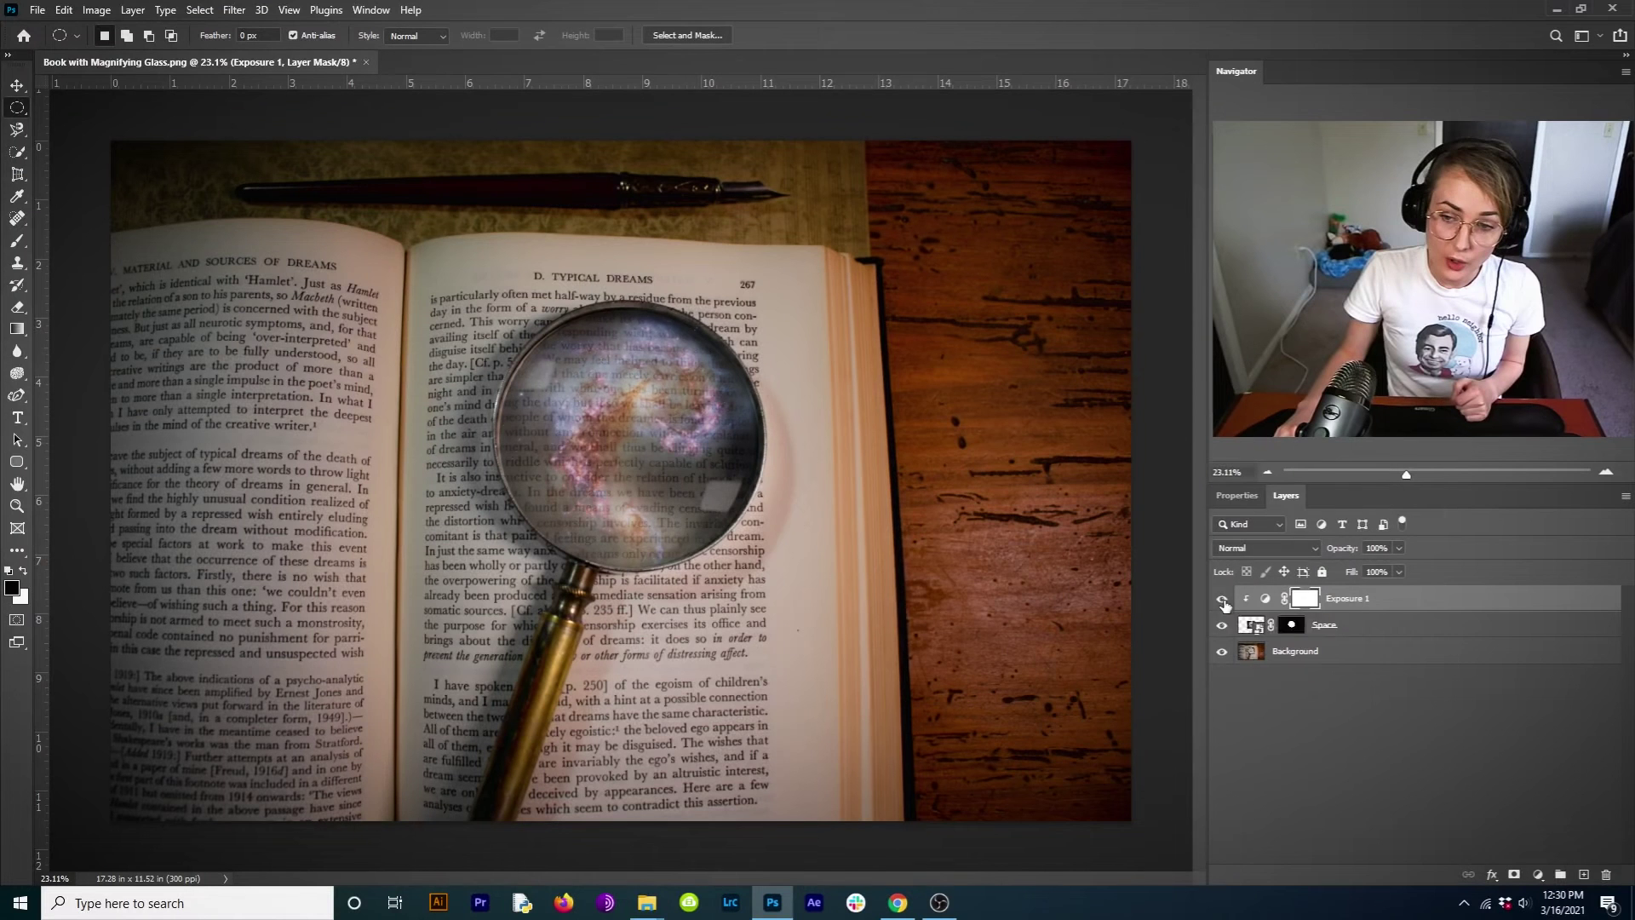
# - Toggle the Exposure adjustment's visibility several times to compare the lens with and without darkening, and leave the adjustment shown
pyautogui.click(753, 408)
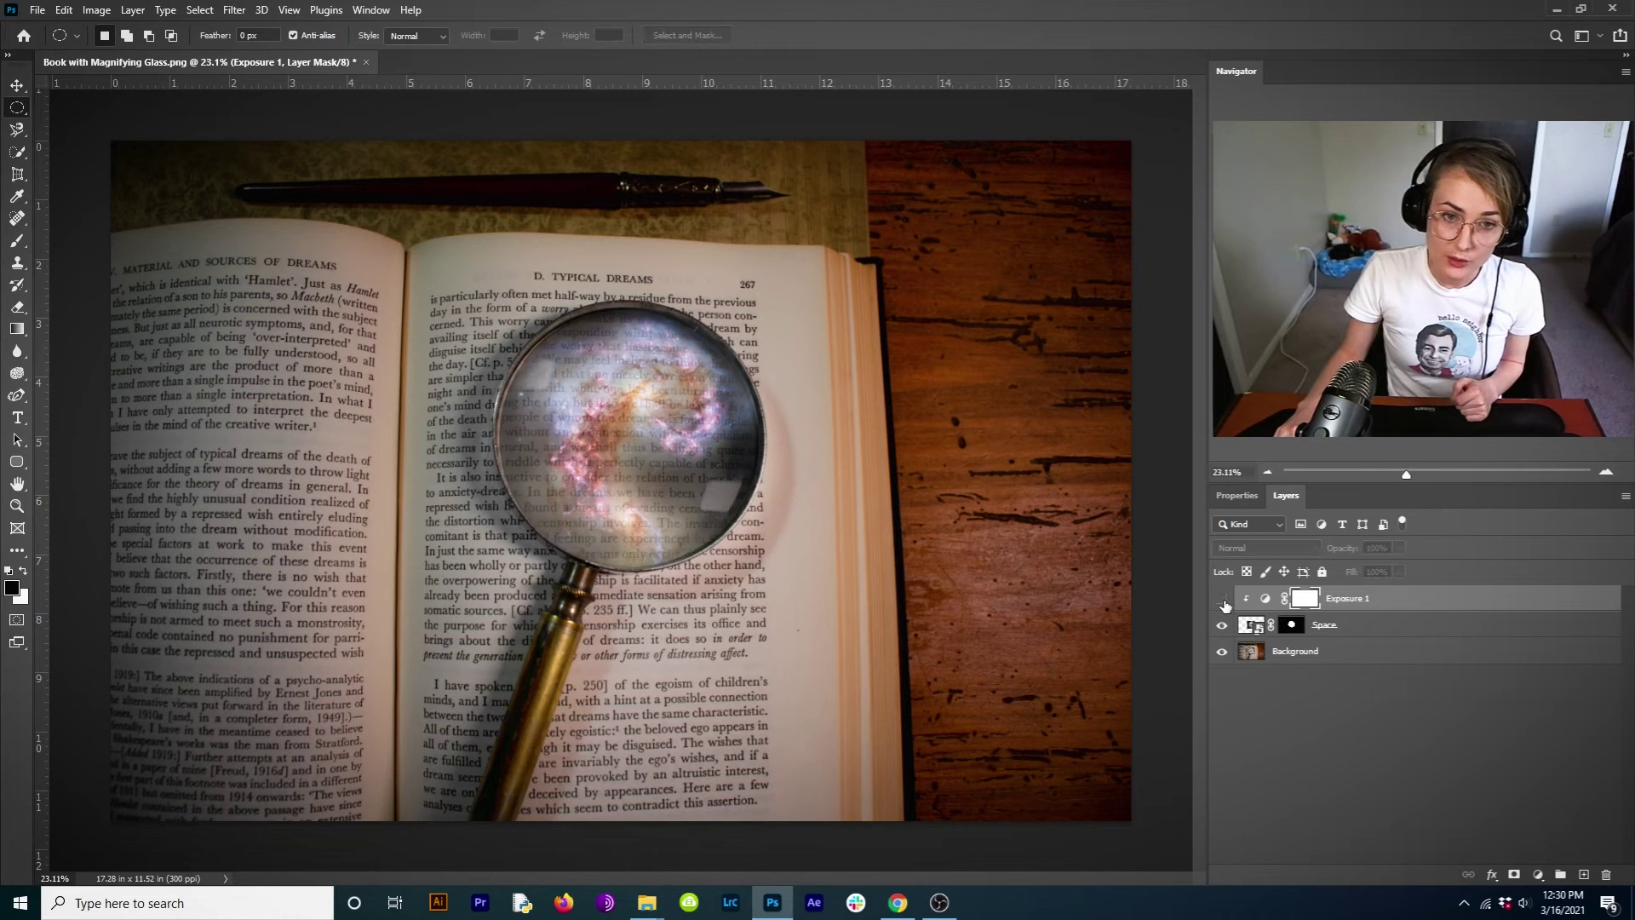
pyautogui.click(1224, 601)
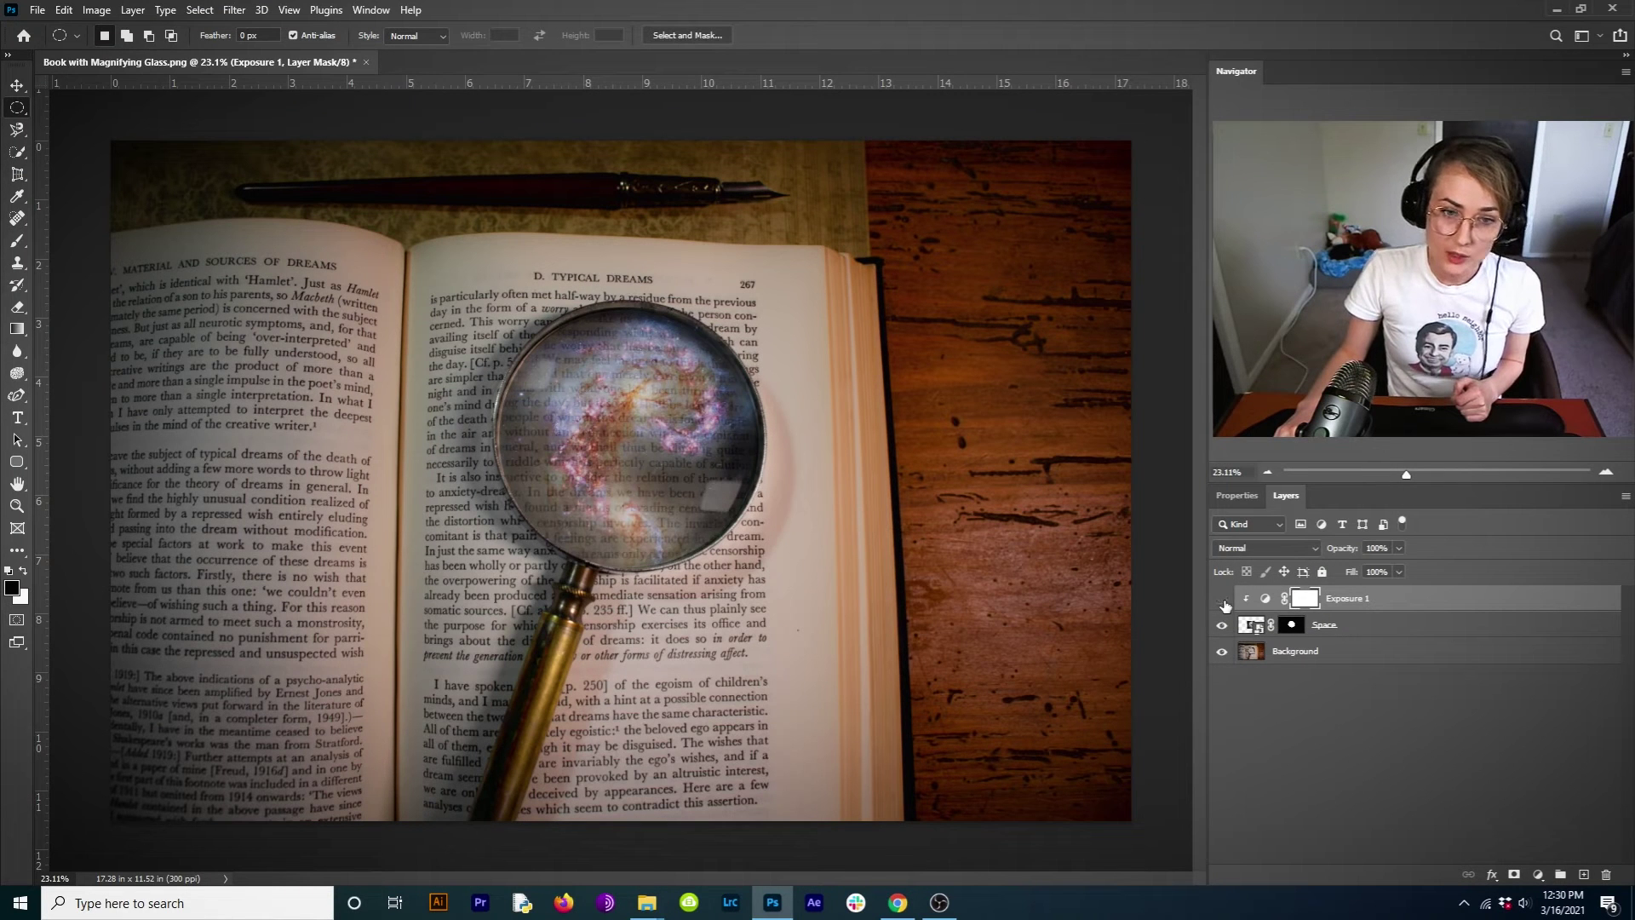
pyautogui.click(1223, 600)
pyautogui.click(1223, 601)
pyautogui.click(1223, 601)
pyautogui.click(1223, 601)
pyautogui.click(1223, 601)
pyautogui.click(1223, 600)
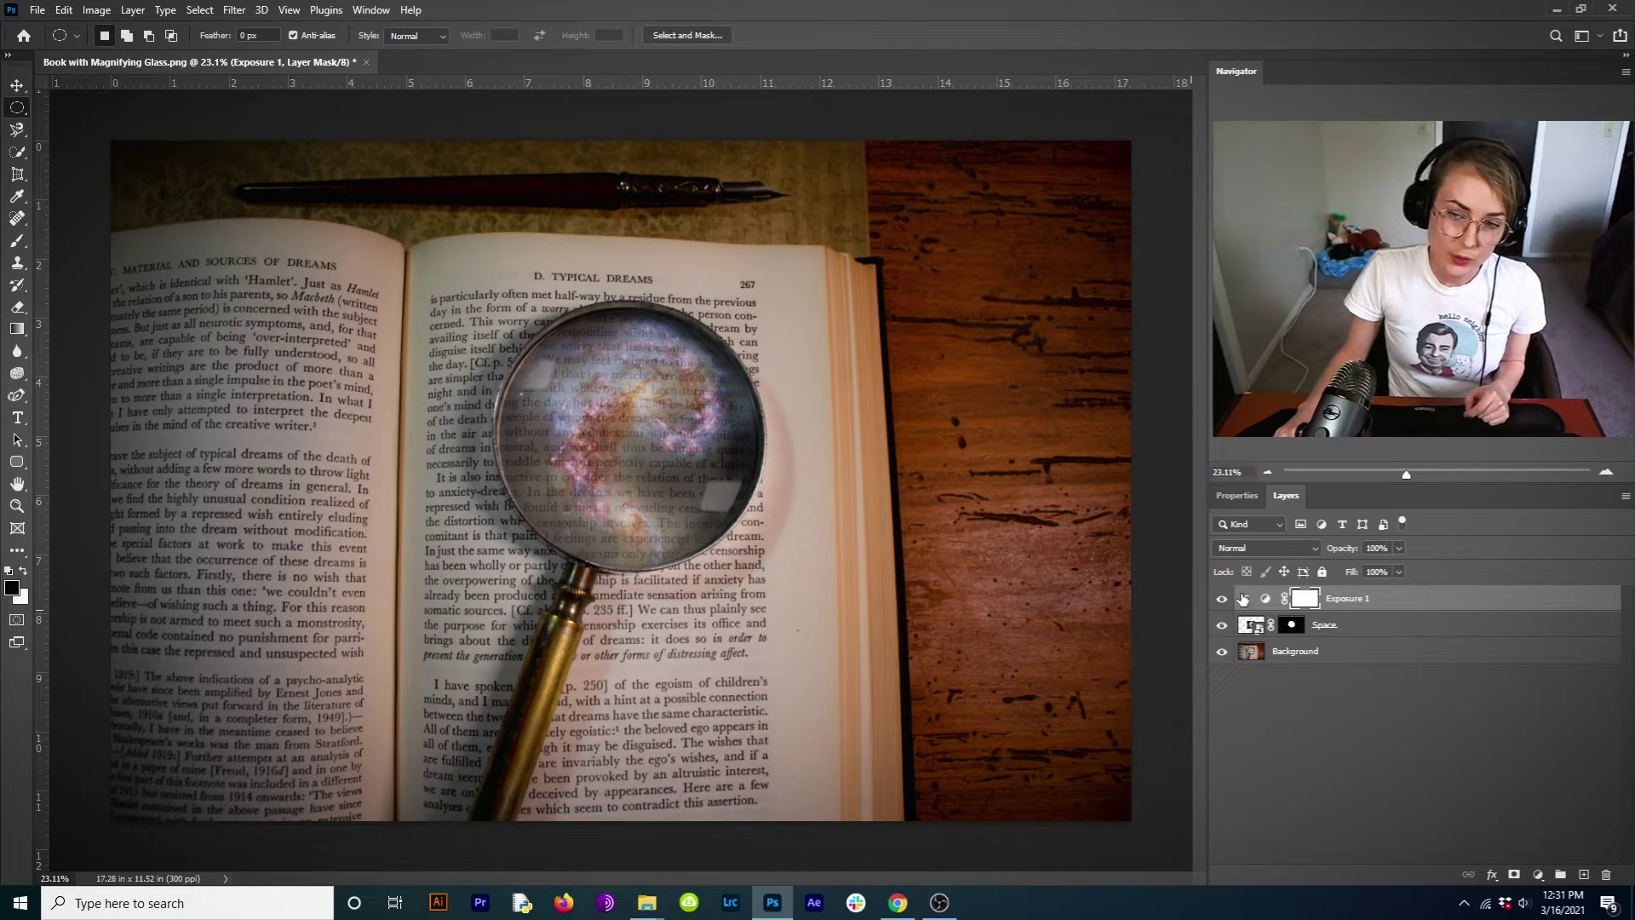
# - Rename the adjustment layer "Exposure - shadow", and hide and show the Space layer to examine the lens's original shading
pyautogui.doubleClick(1366, 599)
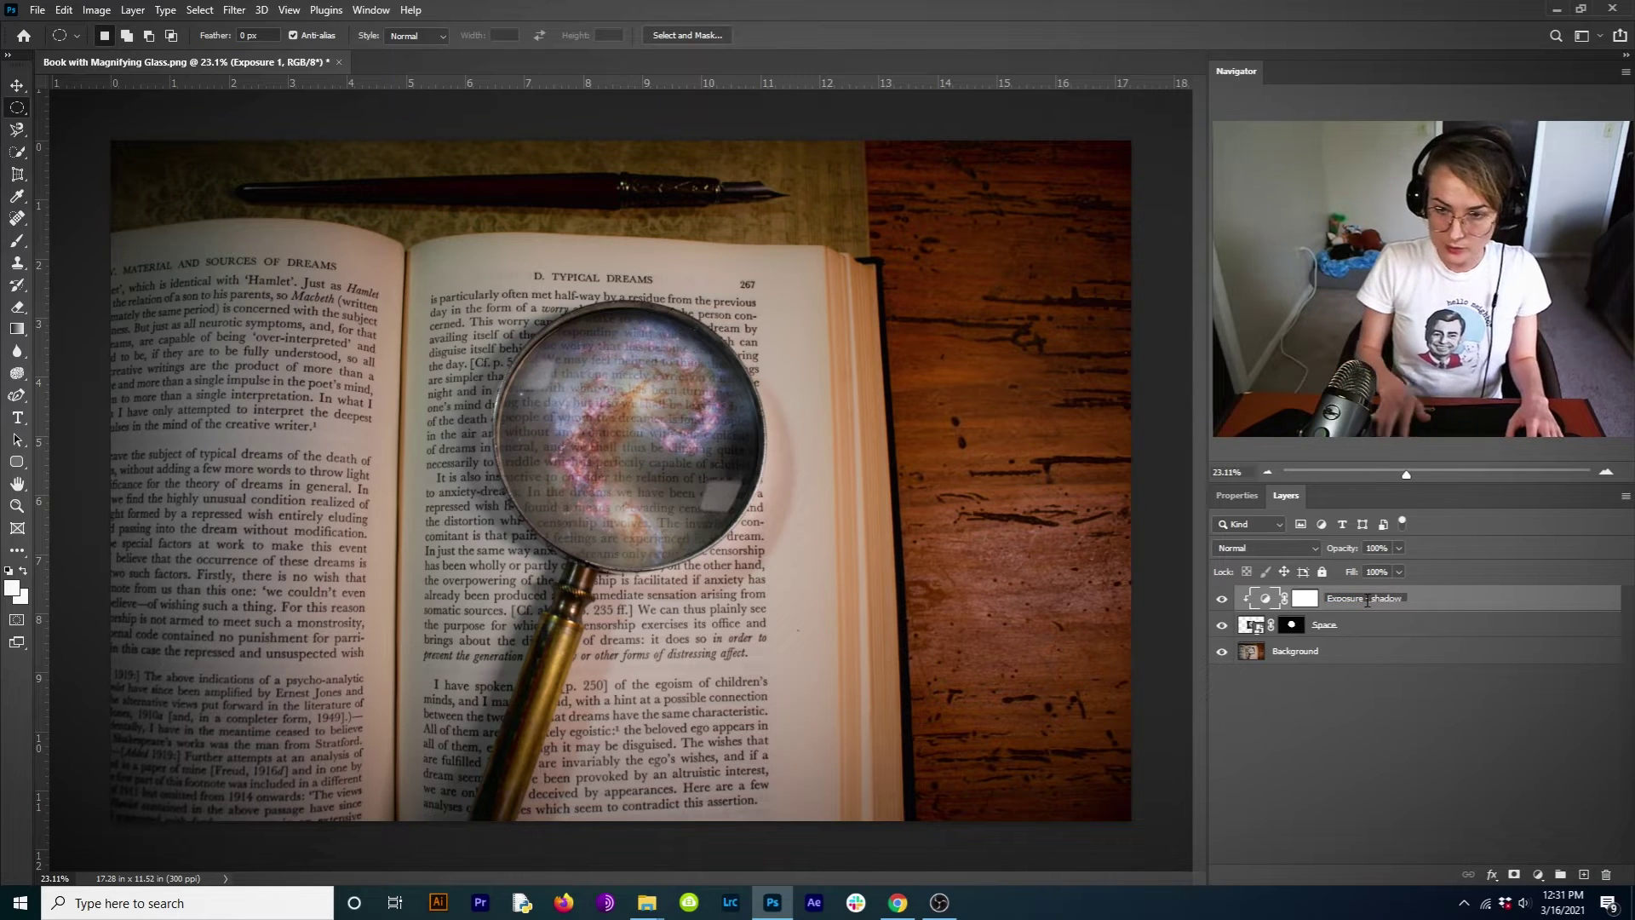
pyautogui.press('Return')
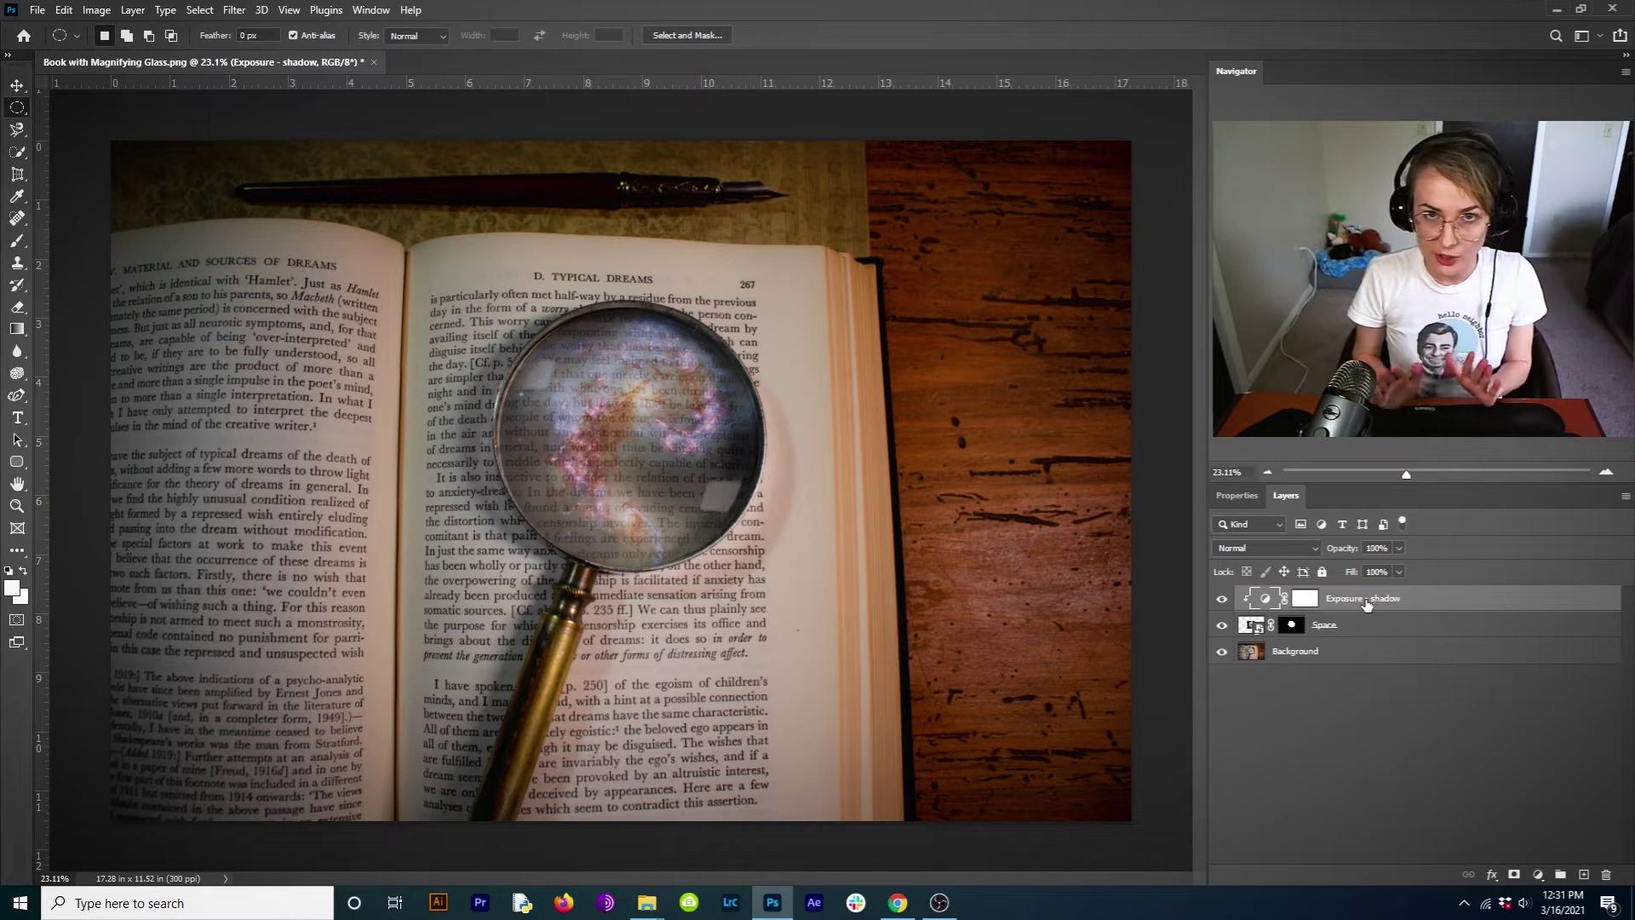
pyautogui.click(1223, 626)
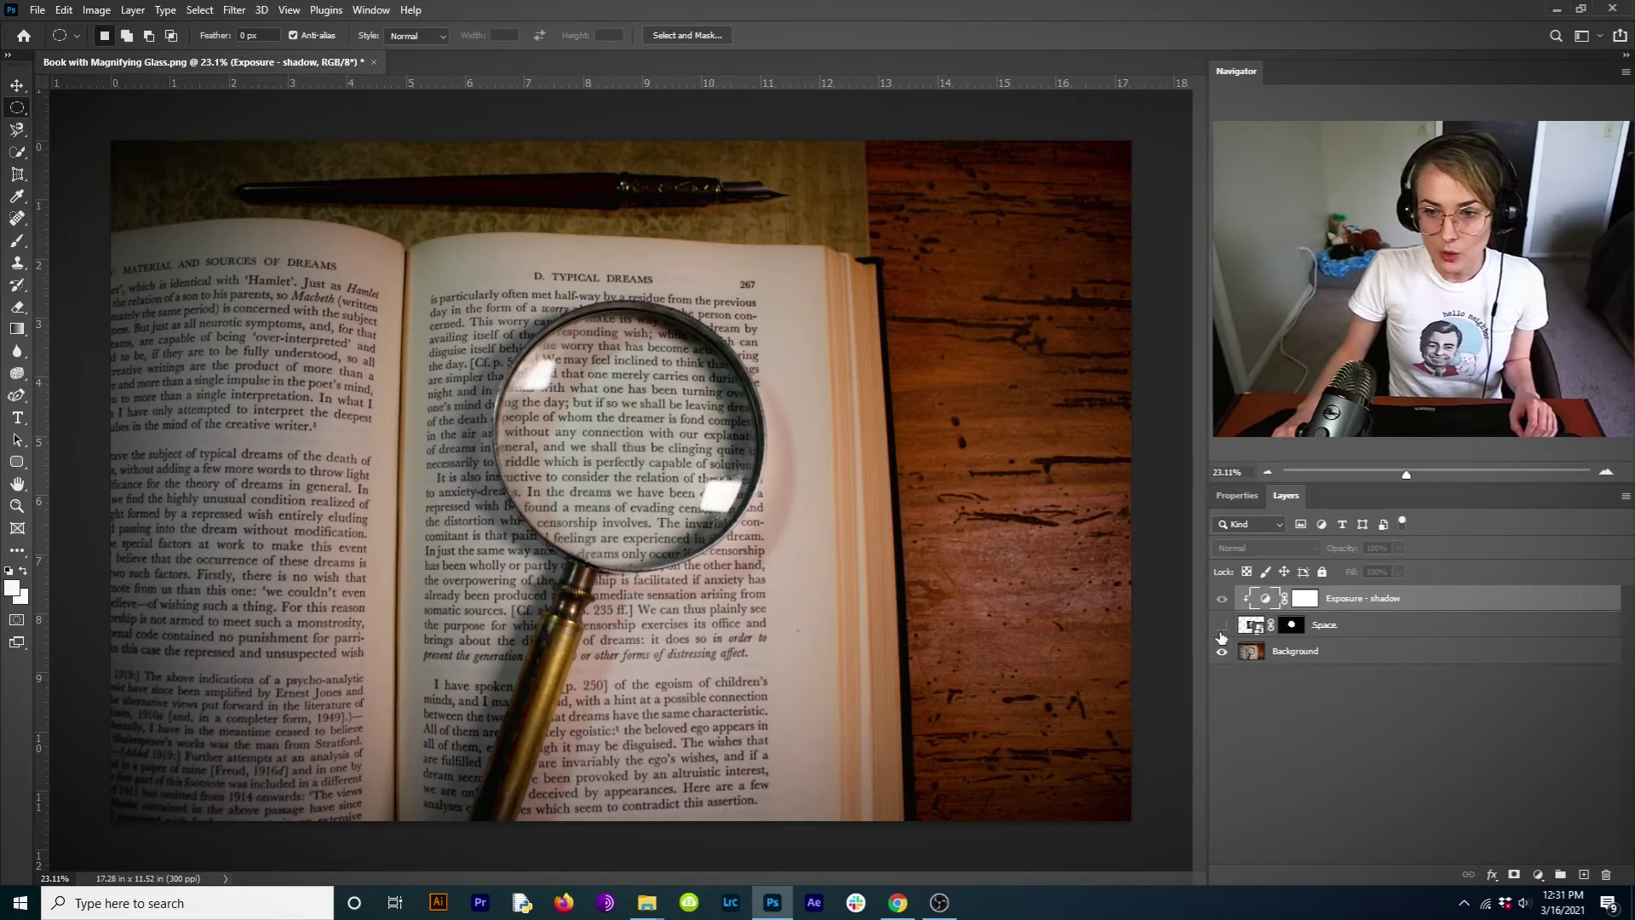
pyautogui.click(1222, 626)
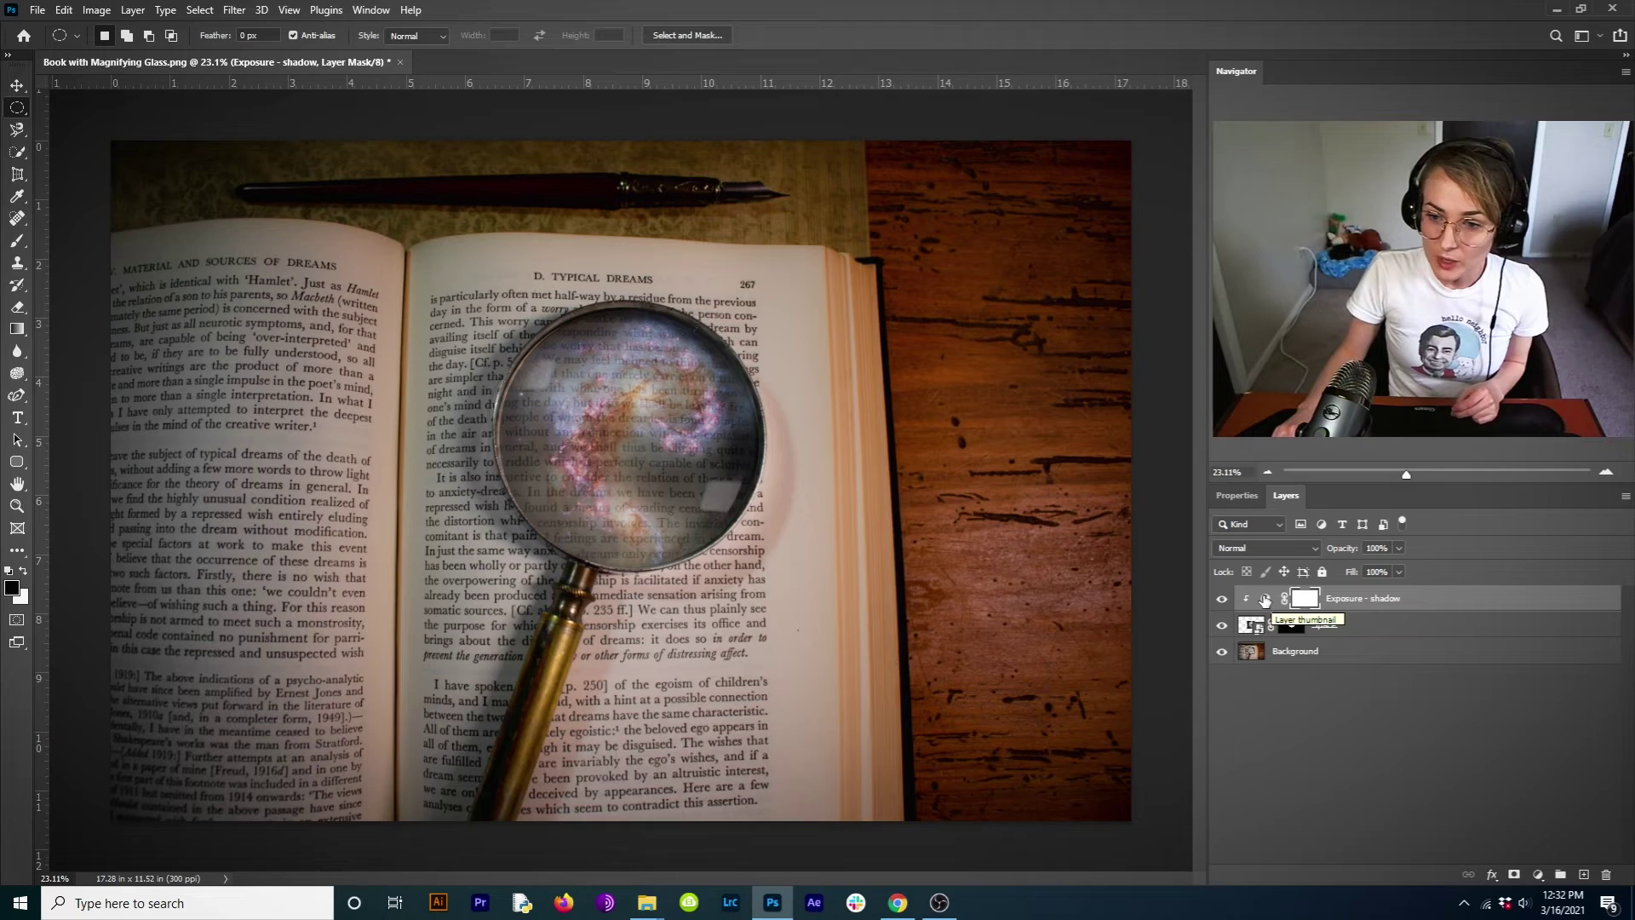
# - Activate the layer mask of Exposure - shadow and choose the Brush tool with black as the foreground colour
pyautogui.click(1265, 601)
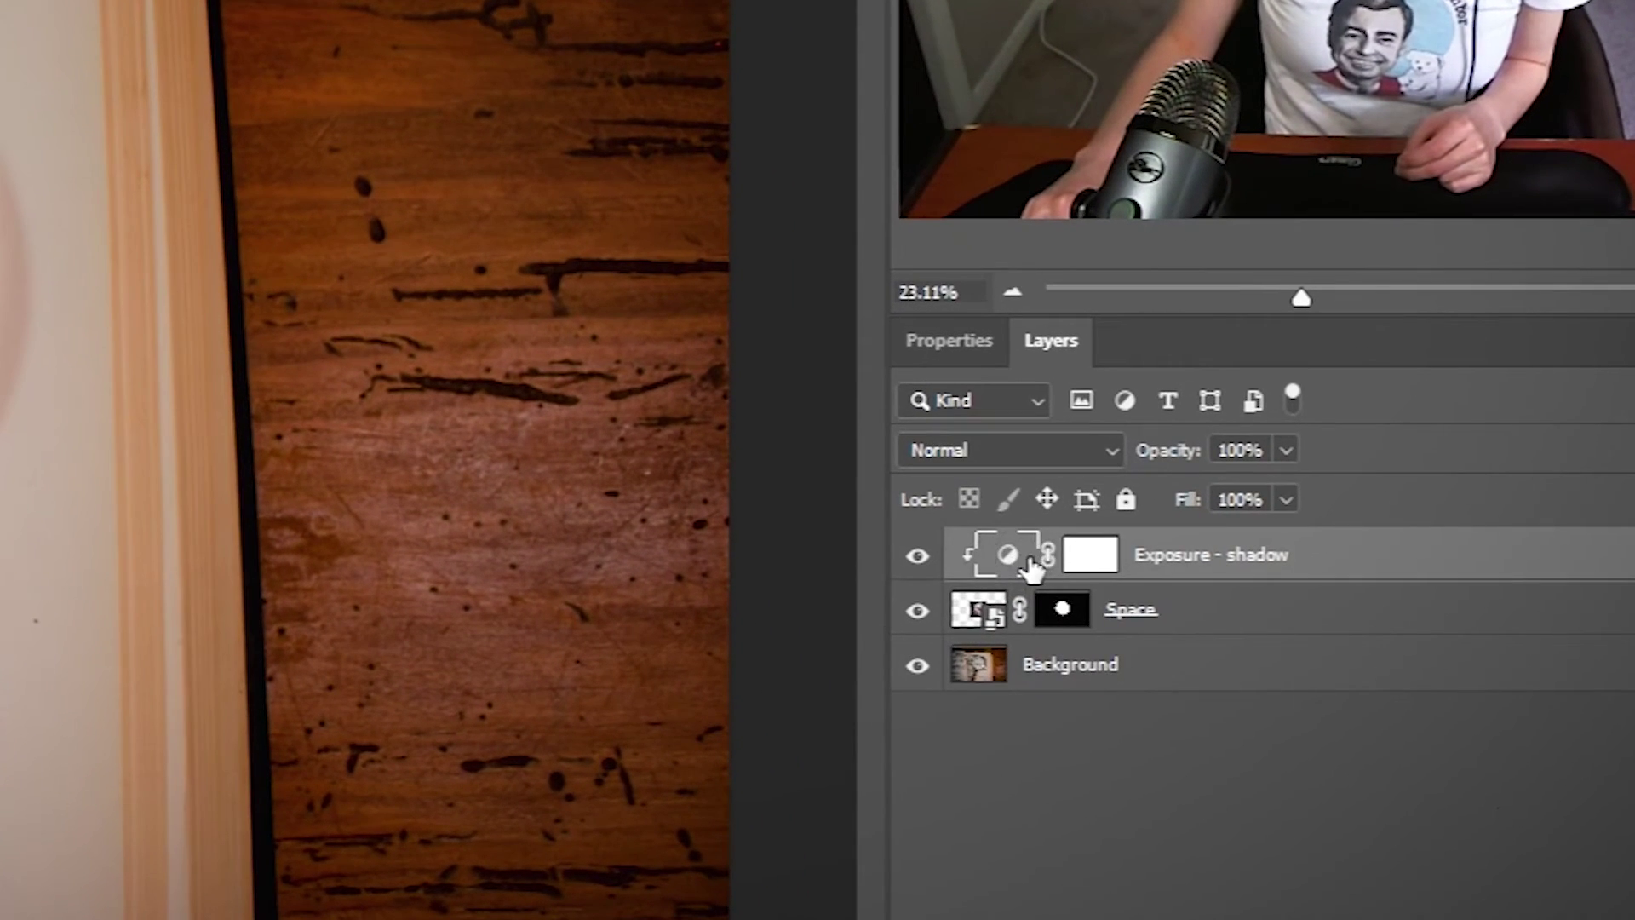
pyautogui.click(1108, 569)
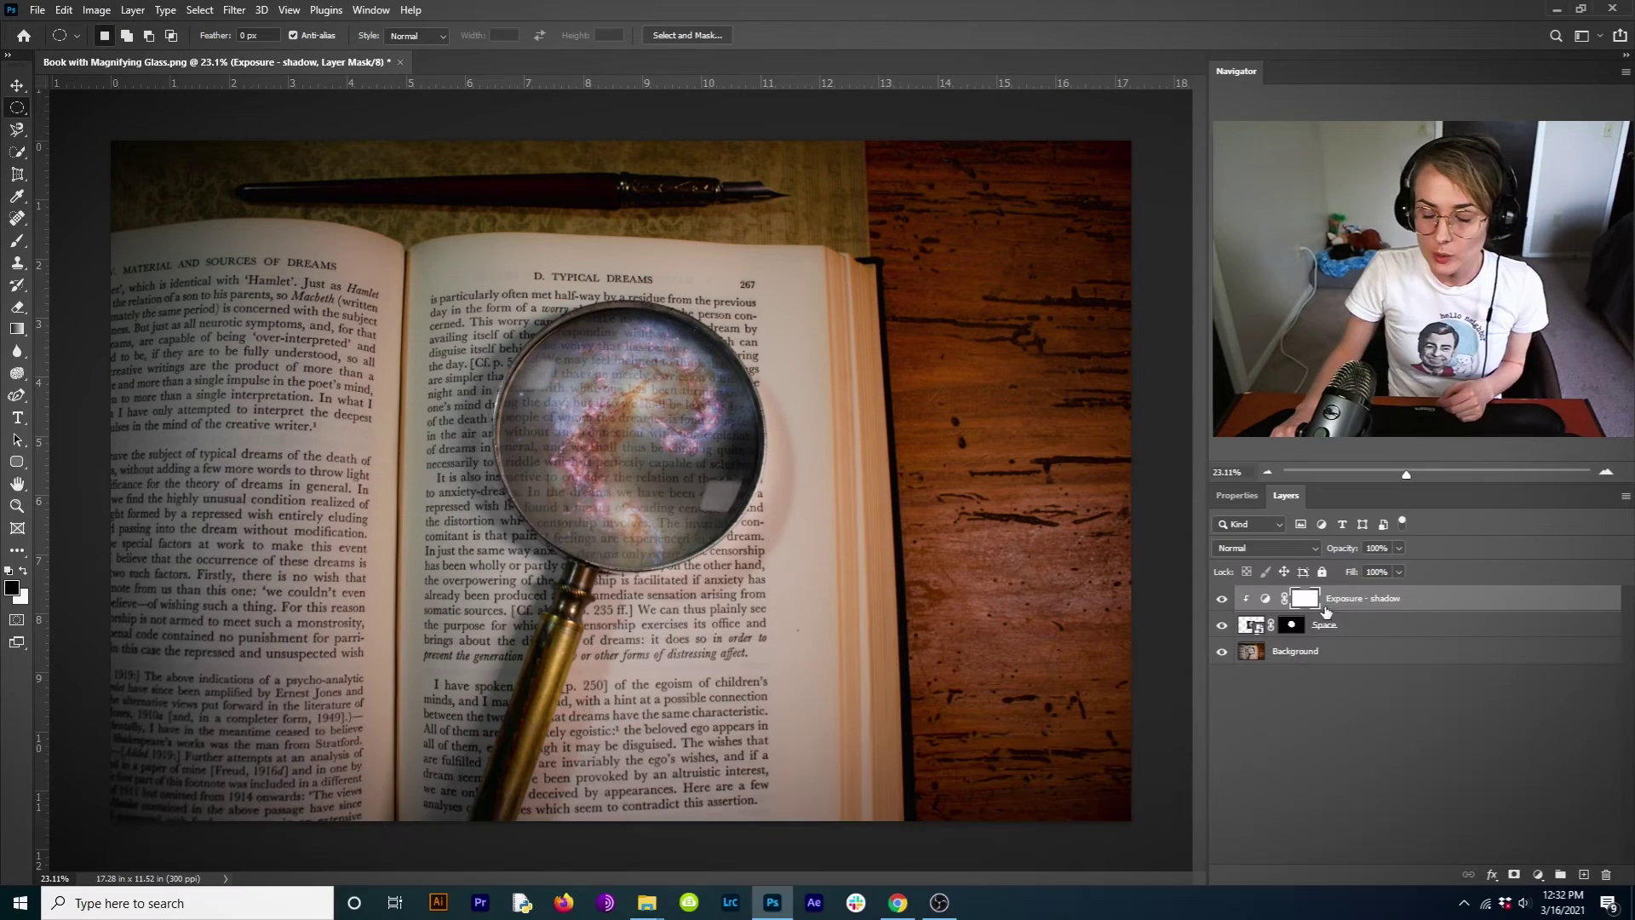
pyautogui.press('b')
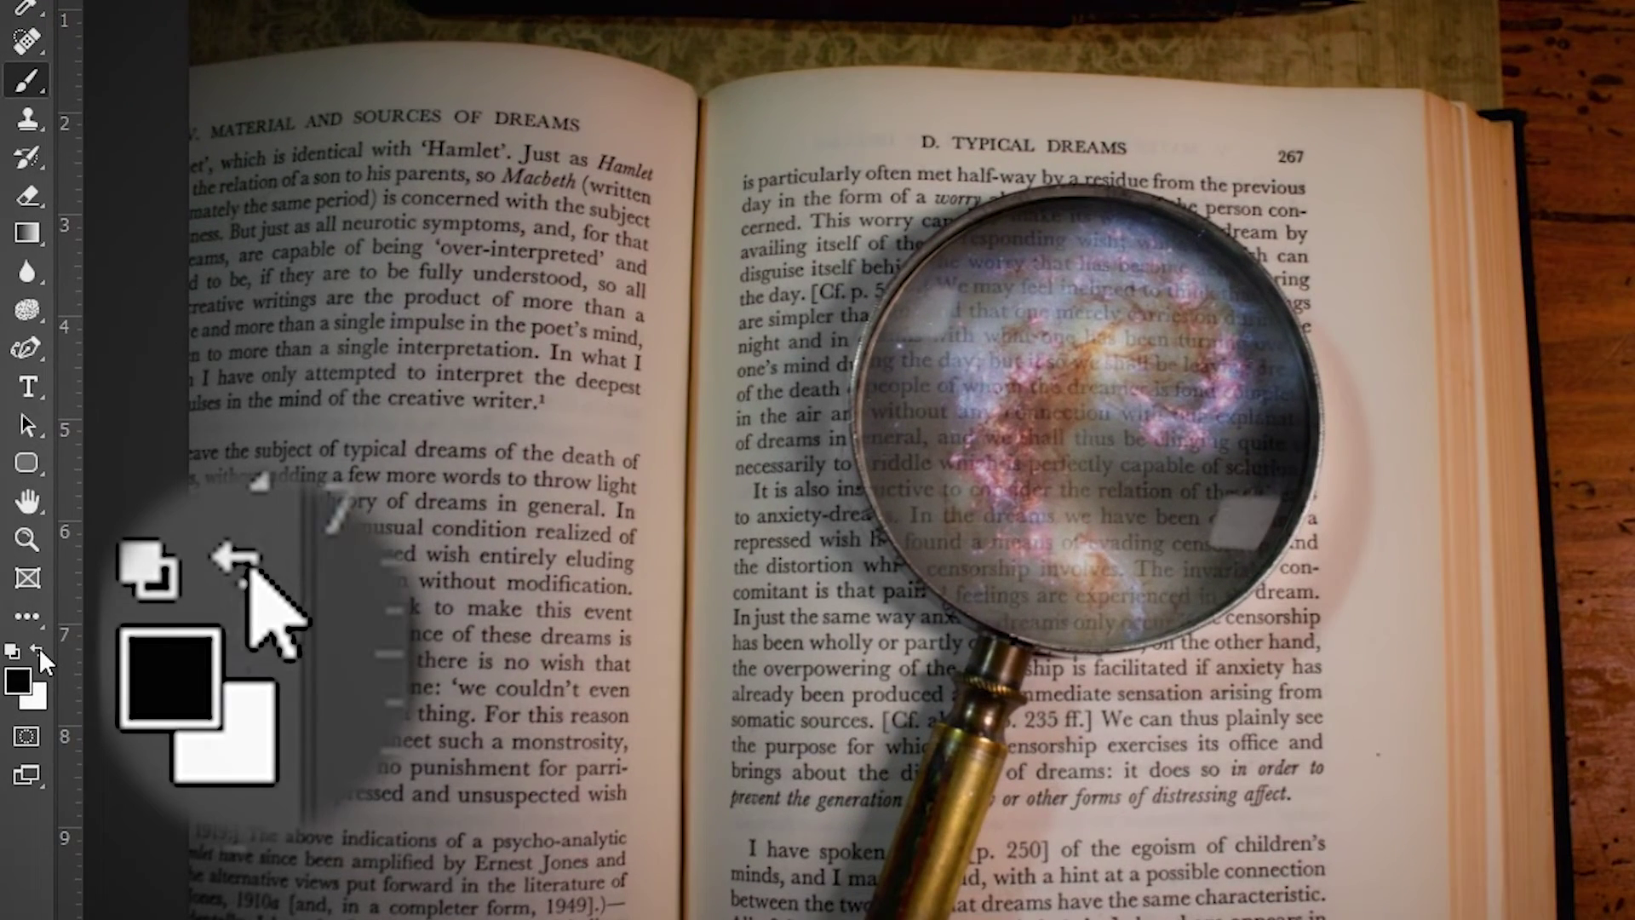
pyautogui.click(23, 570)
pyautogui.click(39, 648)
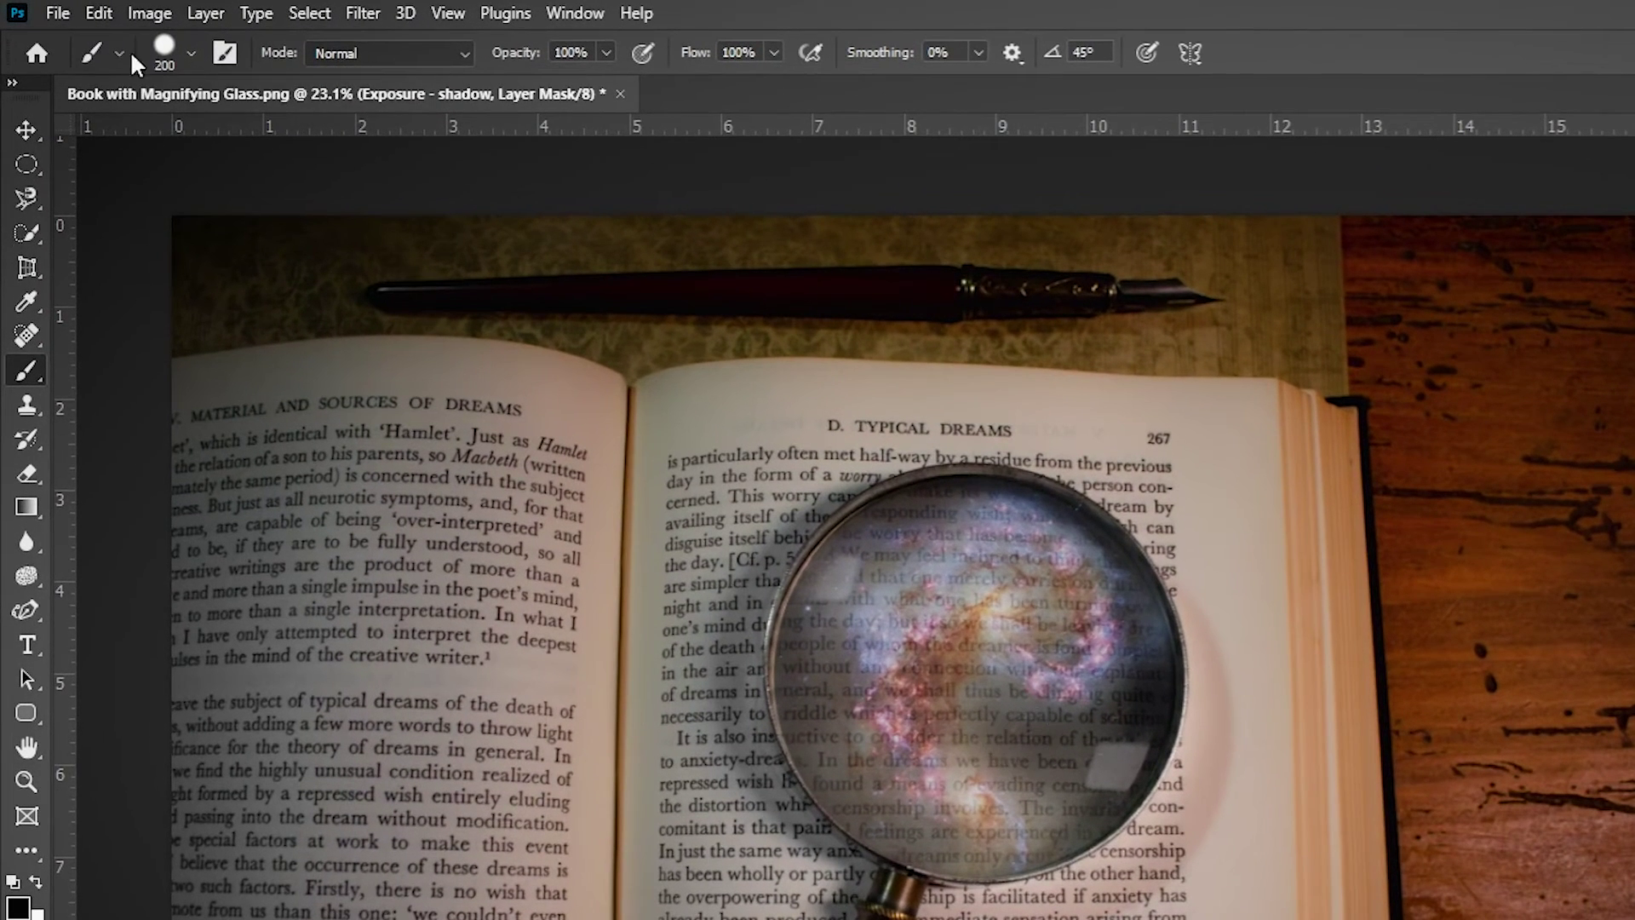
# - Set up the Soft Round brush with a size of 196 px and a hardness of 75%
pyautogui.click(192, 55)
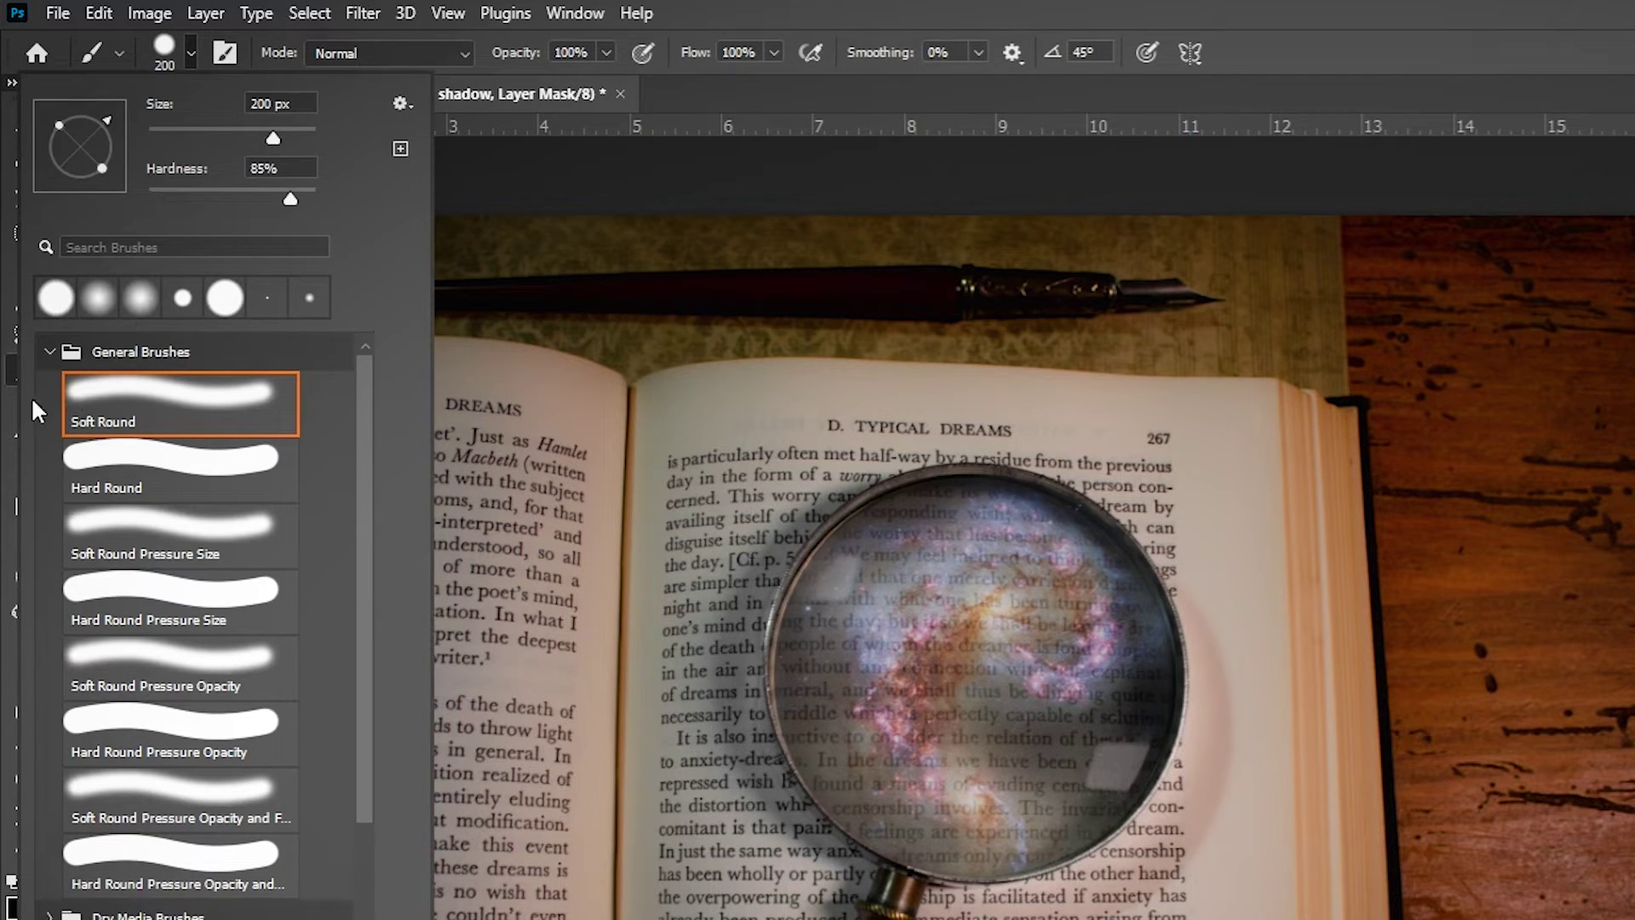
pyautogui.click(49, 351)
pyautogui.click(49, 351)
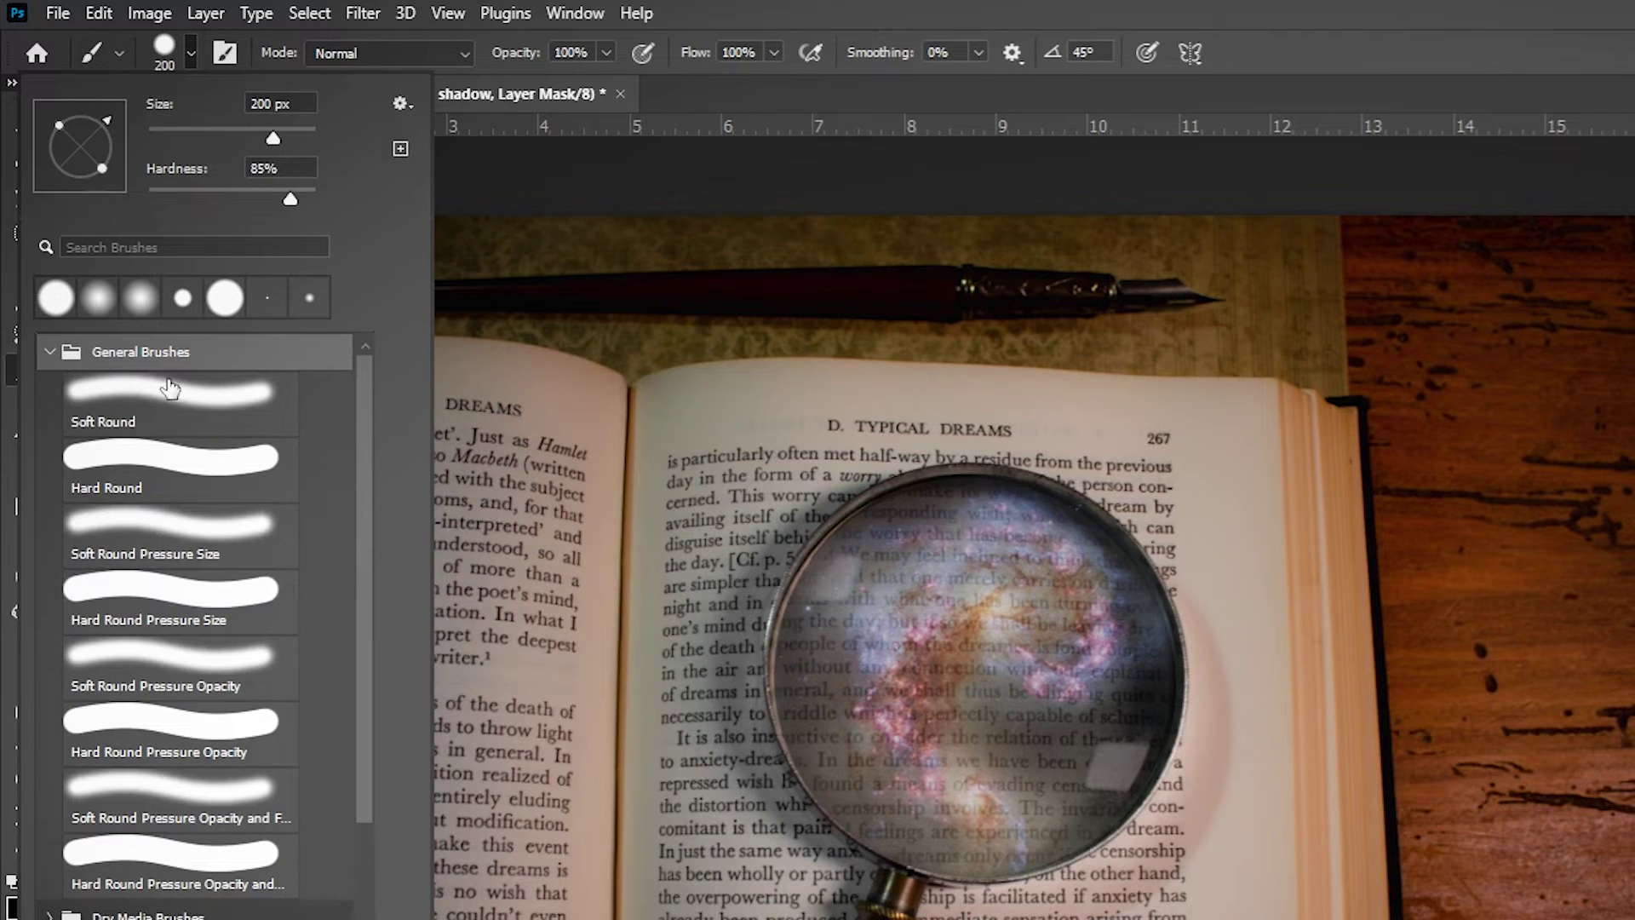
pyautogui.moveTo(272, 137)
pyautogui.mouseDown()
pyautogui.moveTo(248, 139)
pyautogui.moveTo(272, 139)
pyautogui.moveTo(273, 198)
pyautogui.mouseUp()
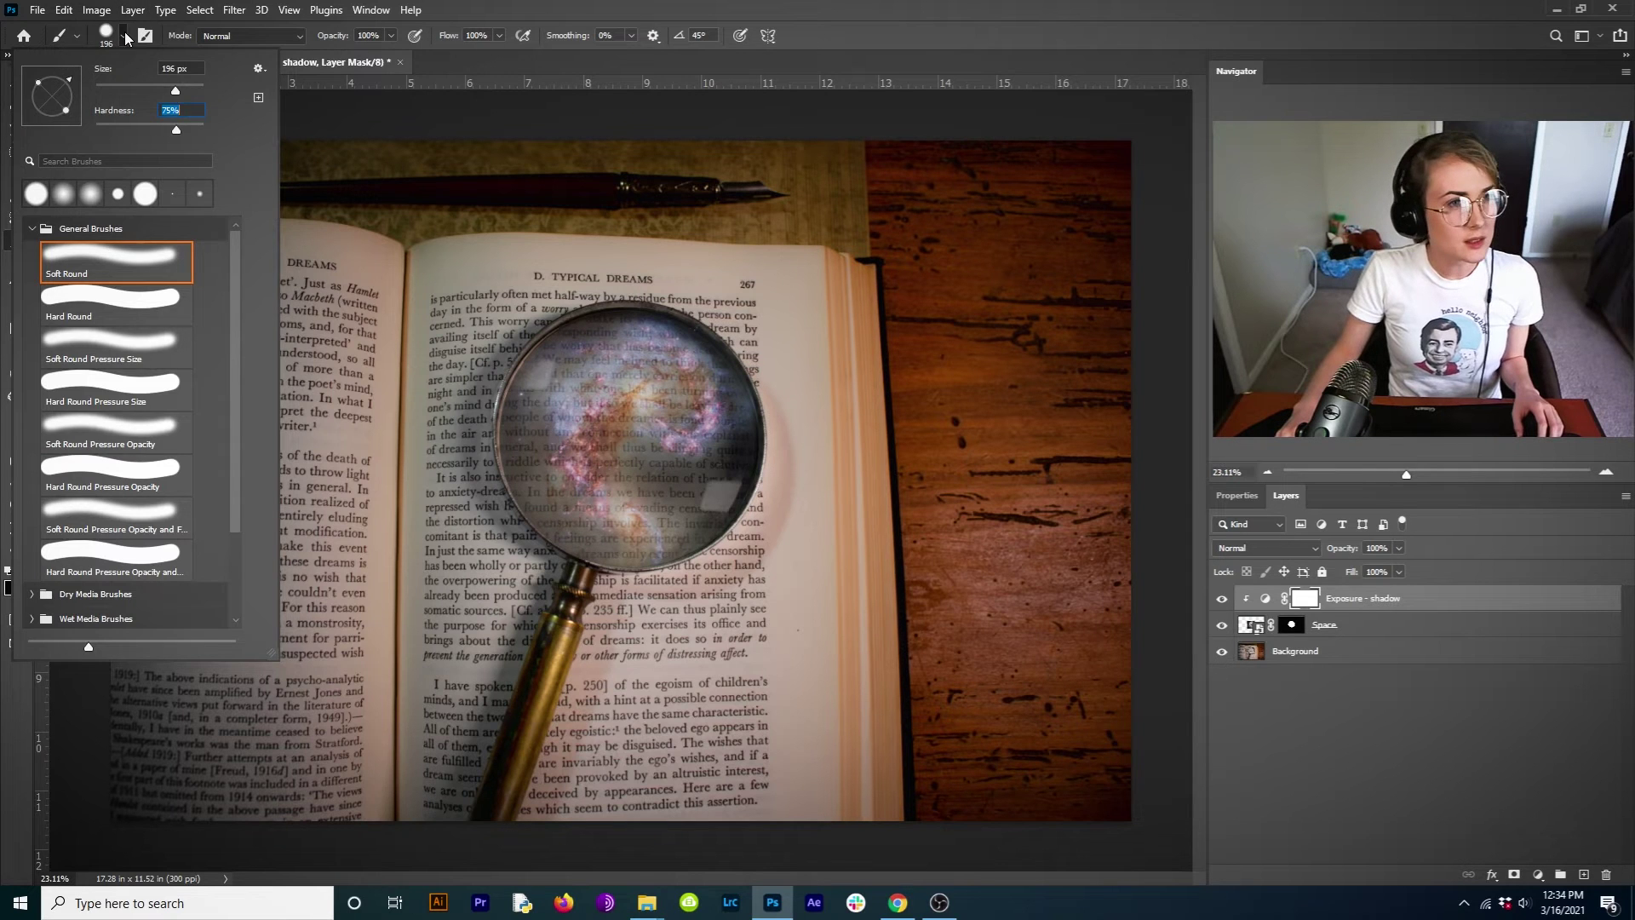
pyautogui.click(124, 36)
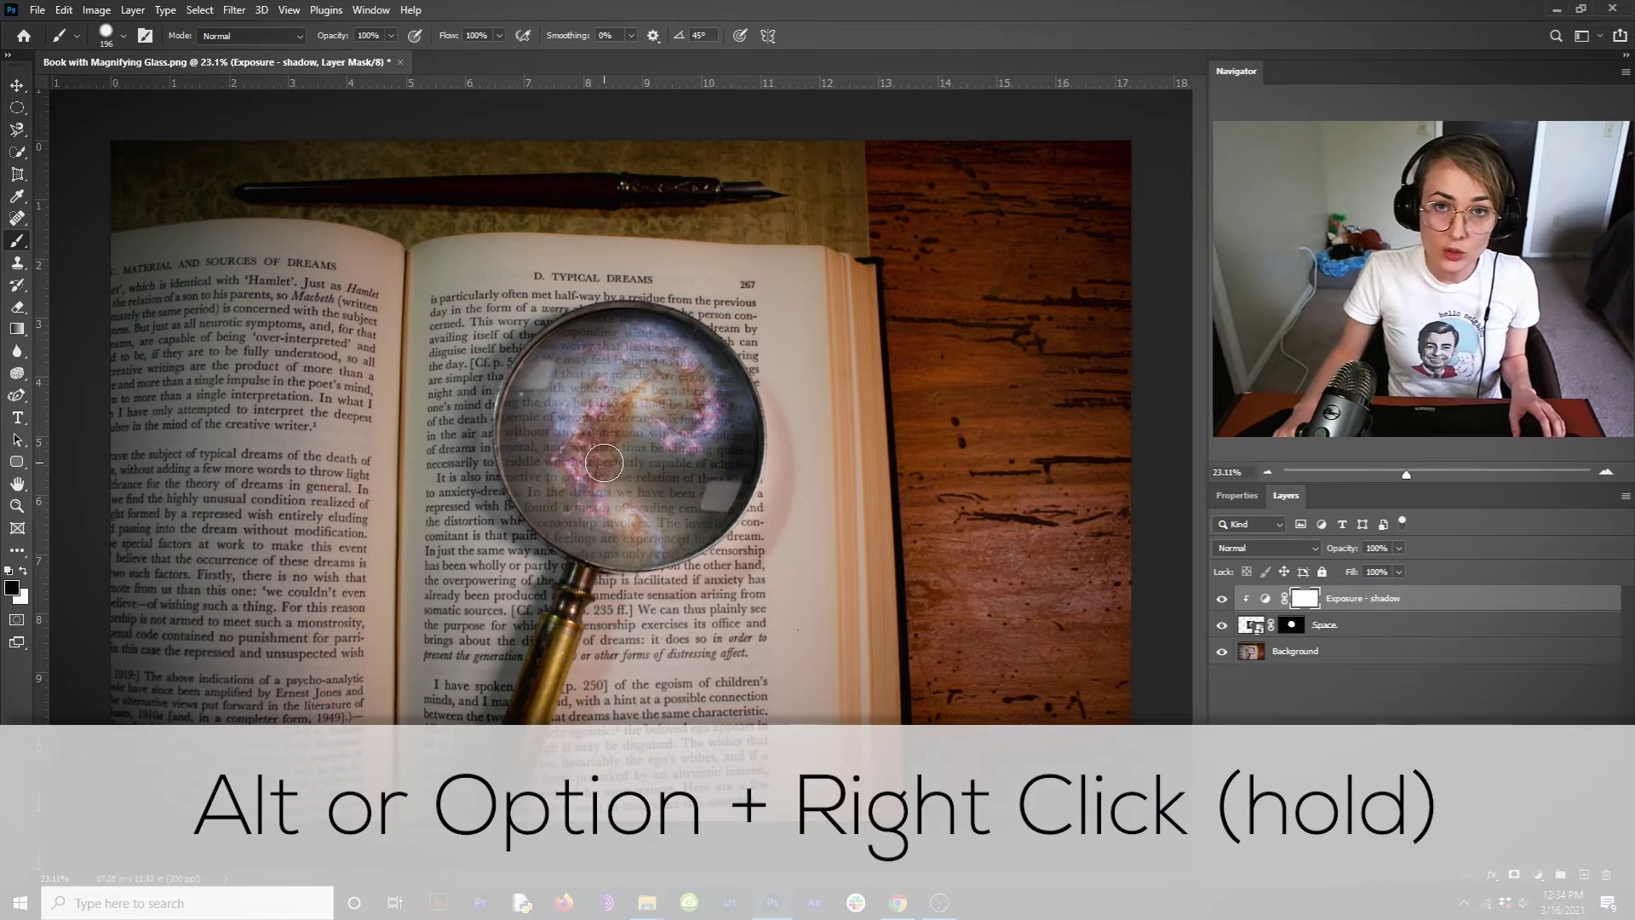
# - Enlarge the brush to about 1000 px, trying larger and smaller sizes over the magnifying glass lens
pyautogui.keyDown('alt'); pyautogui.rightClick(604, 462); pyautogui.keyUp('alt')
pyautogui.moveTo(605, 466)
pyautogui.mouseDown()
pyautogui.moveTo(708, 482)
pyautogui.moveTo(654, 469)
pyautogui.moveTo(677, 475)
pyautogui.mouseUp()
pyautogui.press(']')
pyautogui.press(']')
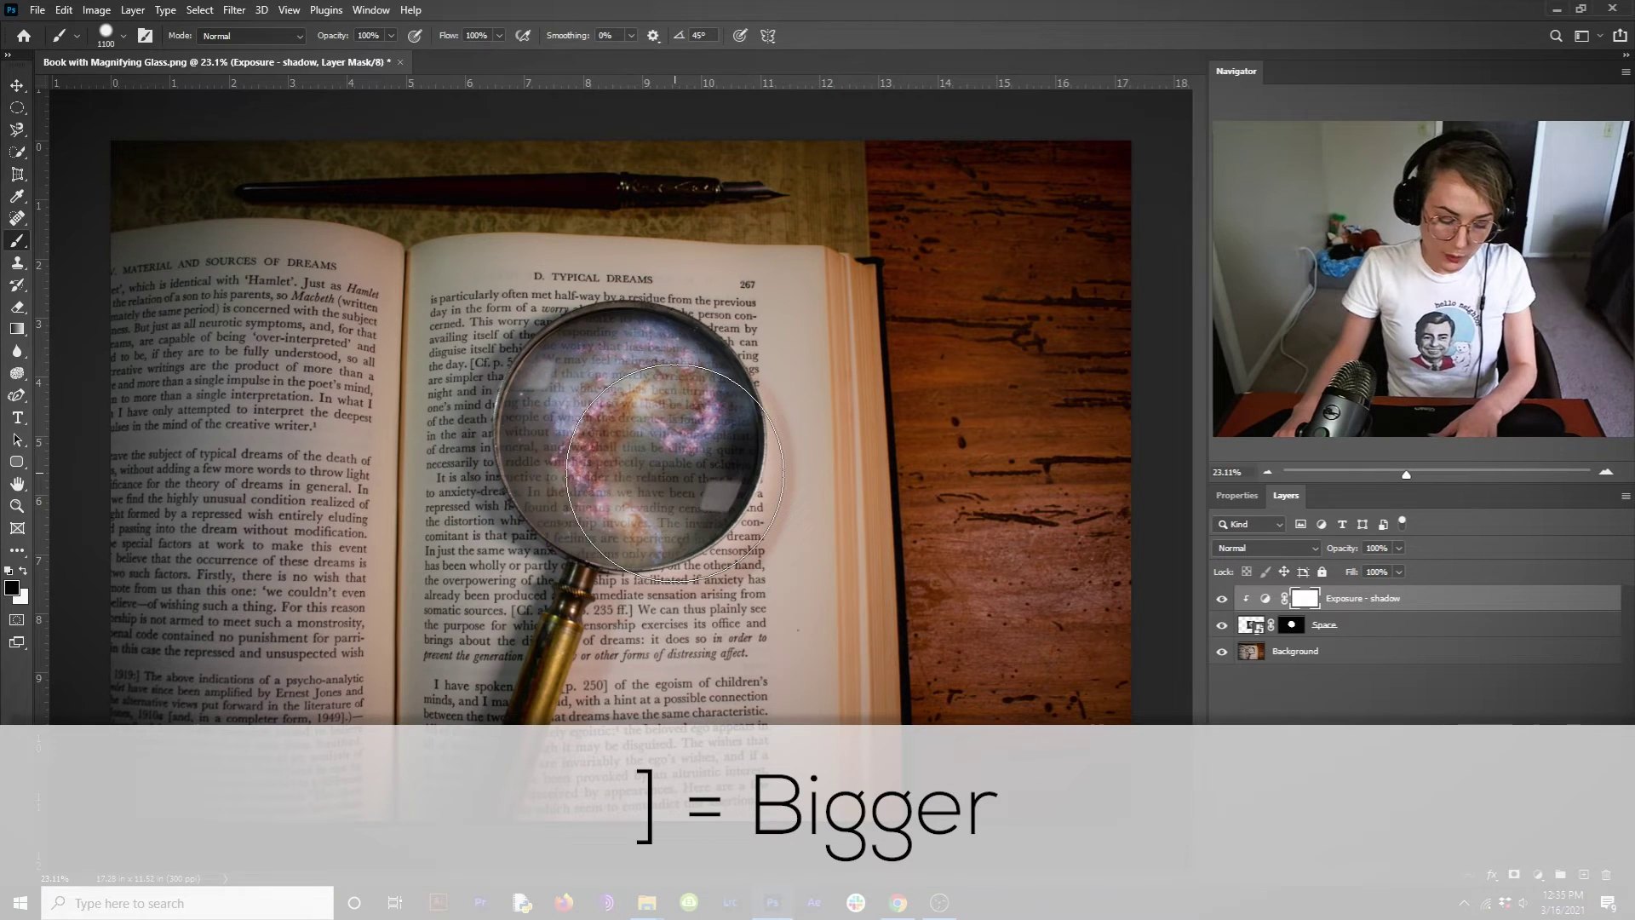
pyautogui.press(']')
pyautogui.press(']')
pyautogui.press('[')
pyautogui.press('[')
pyautogui.press('[')
# - Resize the brush to about 1338 px and paint one black dab on the mask, offset so the lens's shadowed edge stays dark
pyautogui.keyDown('alt'); pyautogui.rightClick(575, 436); pyautogui.keyUp('alt')
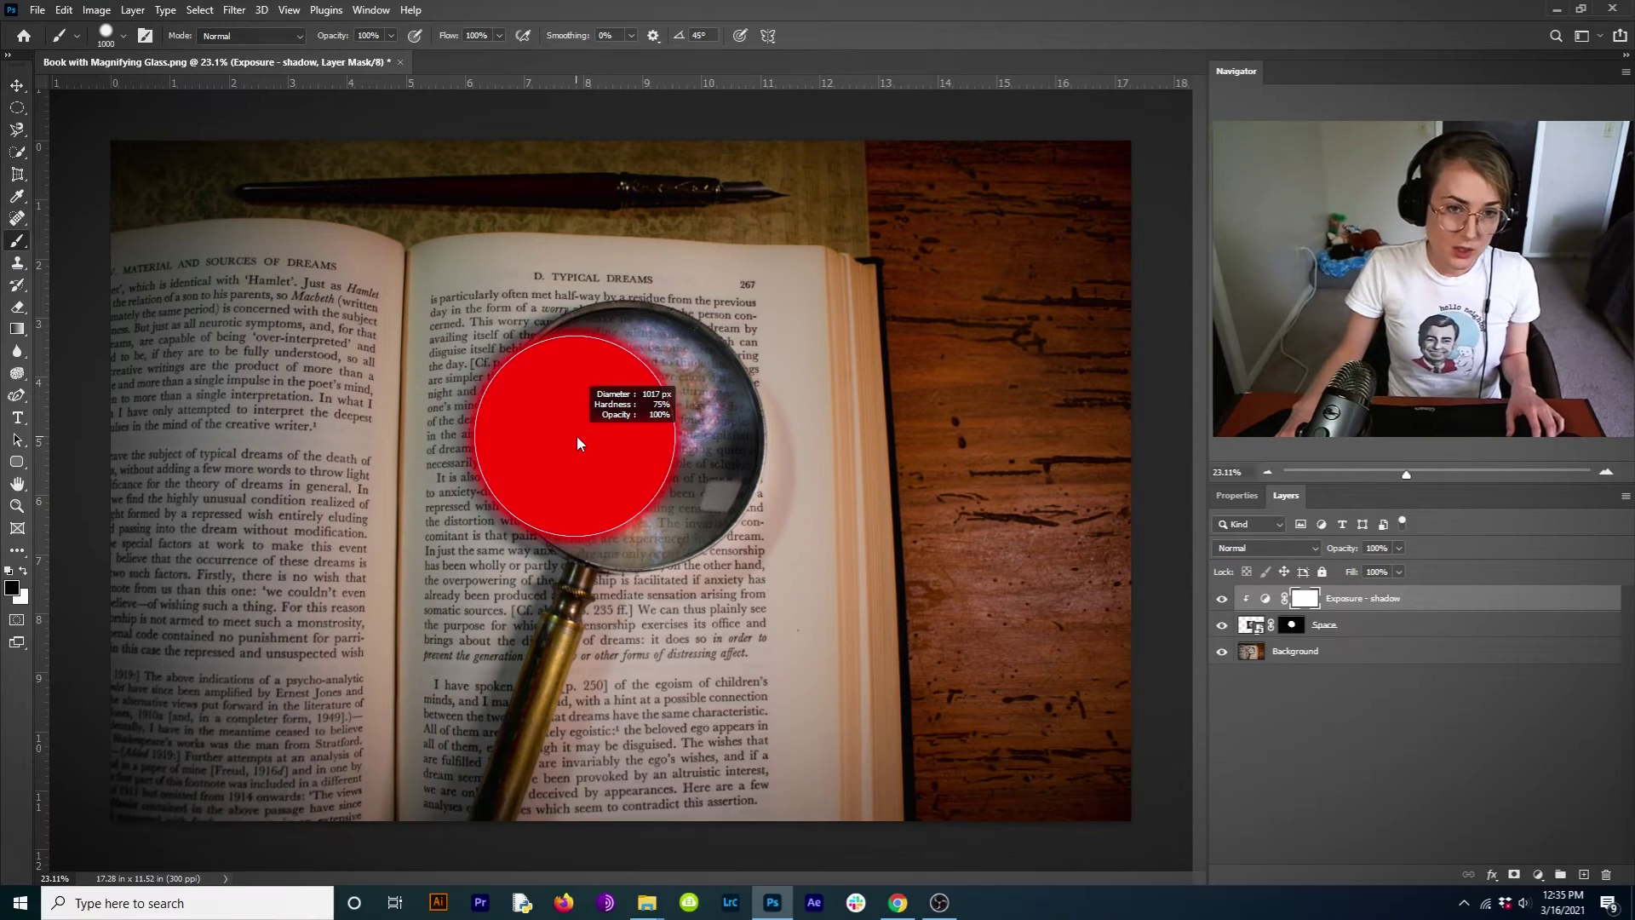
pyautogui.moveTo(576, 436); pyautogui.dragTo(605, 437)
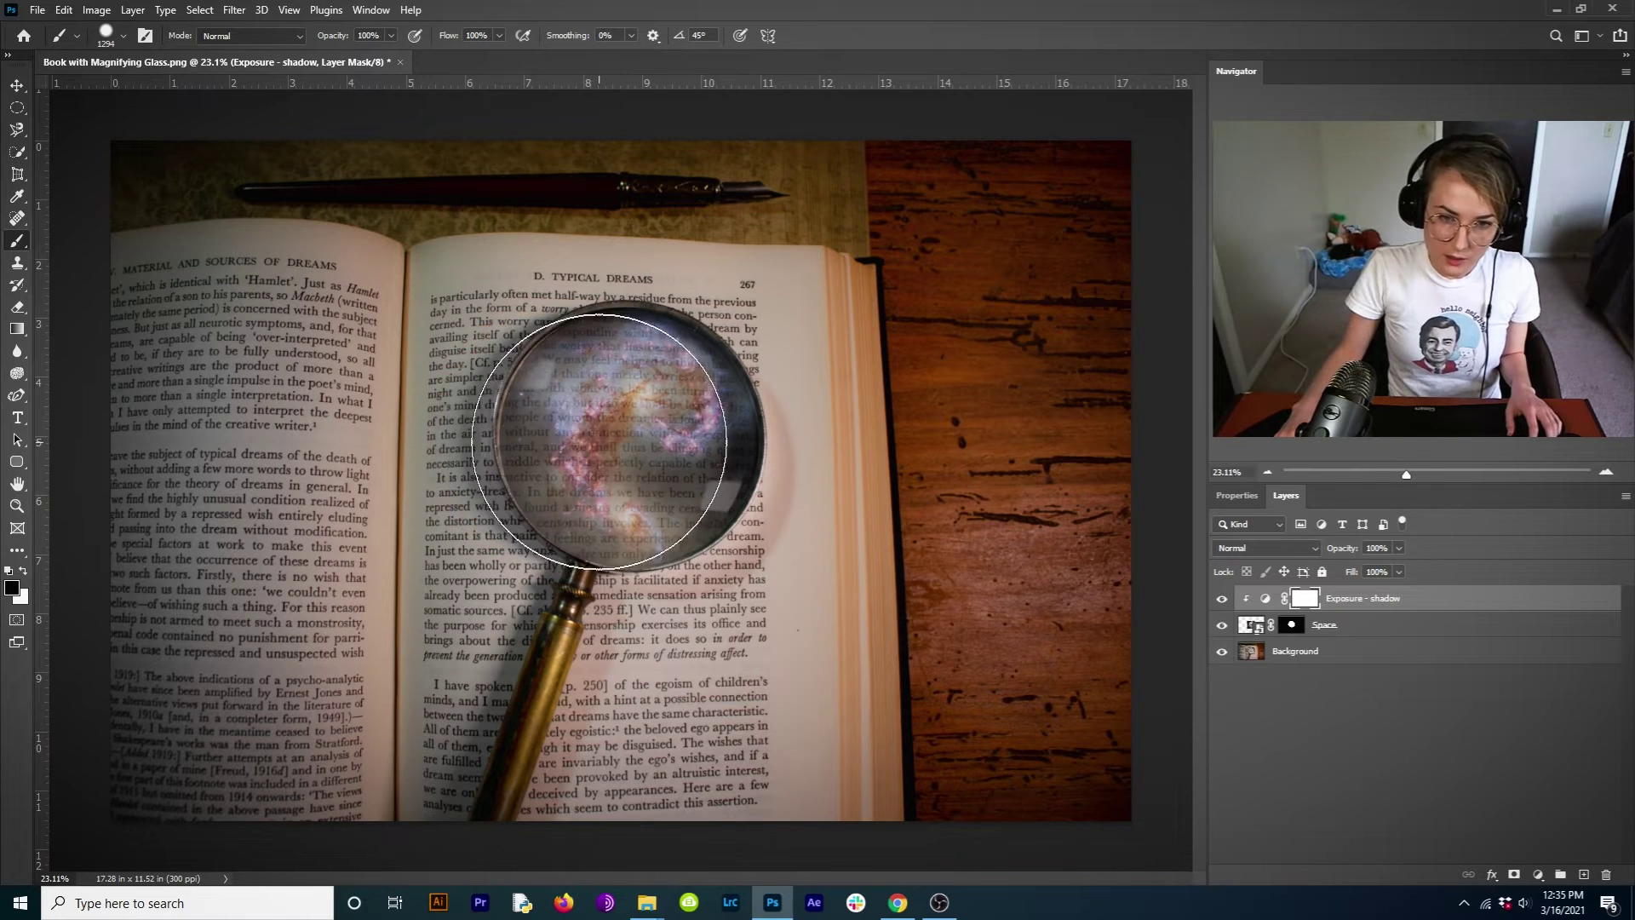
pyautogui.moveTo(604, 442); pyautogui.dragTo(607, 427)
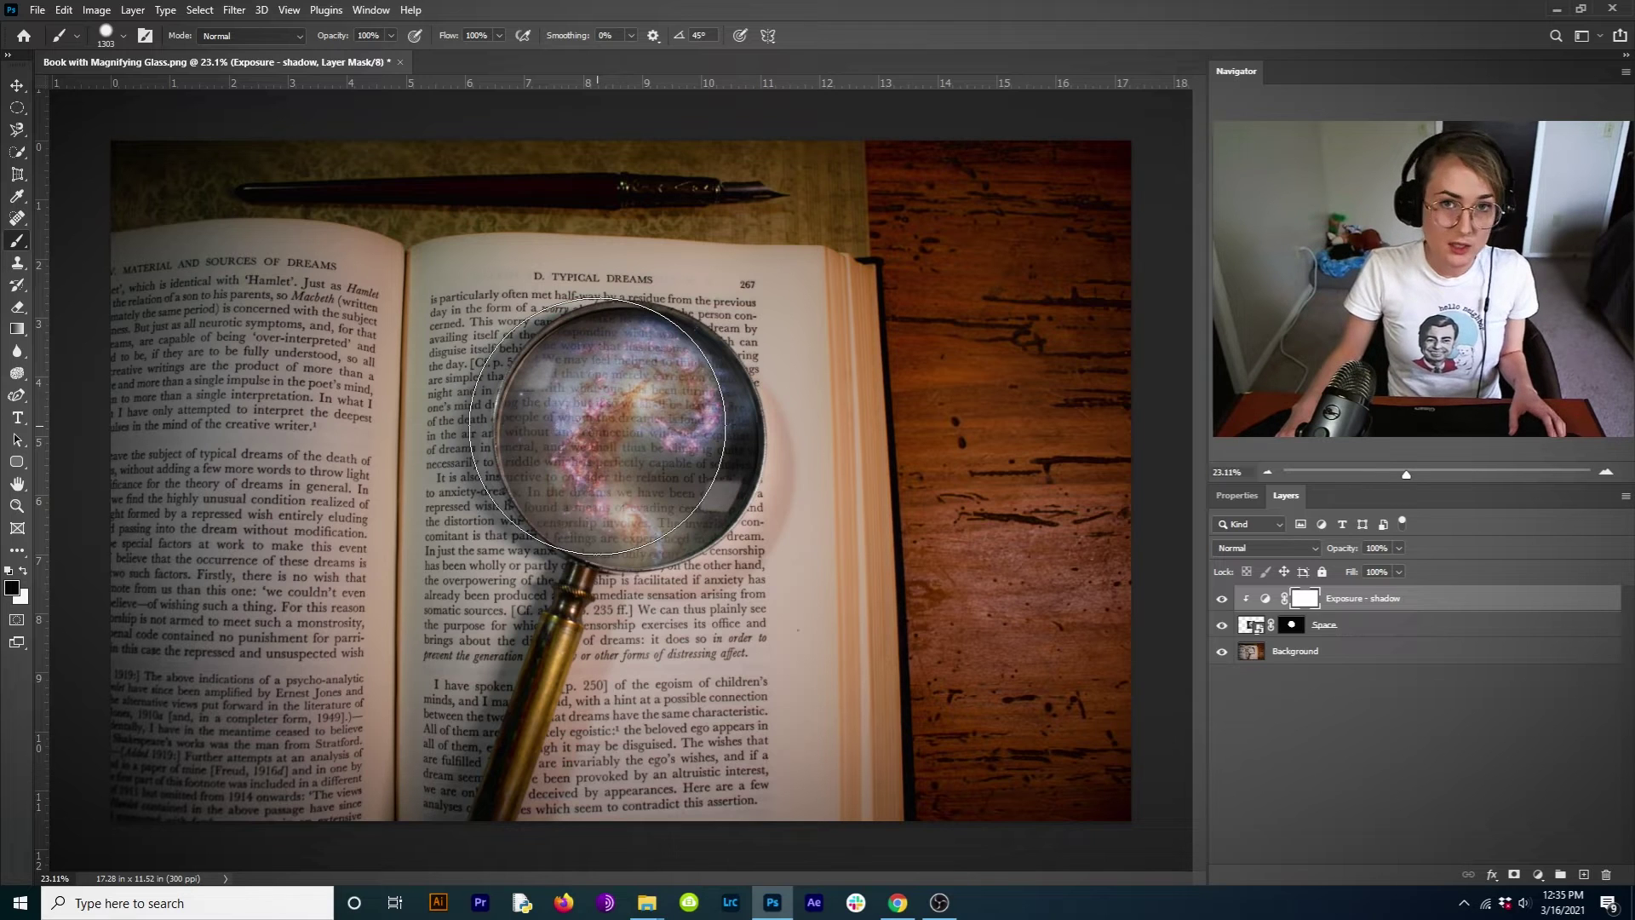
pyautogui.moveTo(596, 426)
pyautogui.mouseDown()
pyautogui.moveTo(615, 385)
pyautogui.moveTo(611, 449)
pyautogui.moveTo(605, 436)
pyautogui.mouseUp()
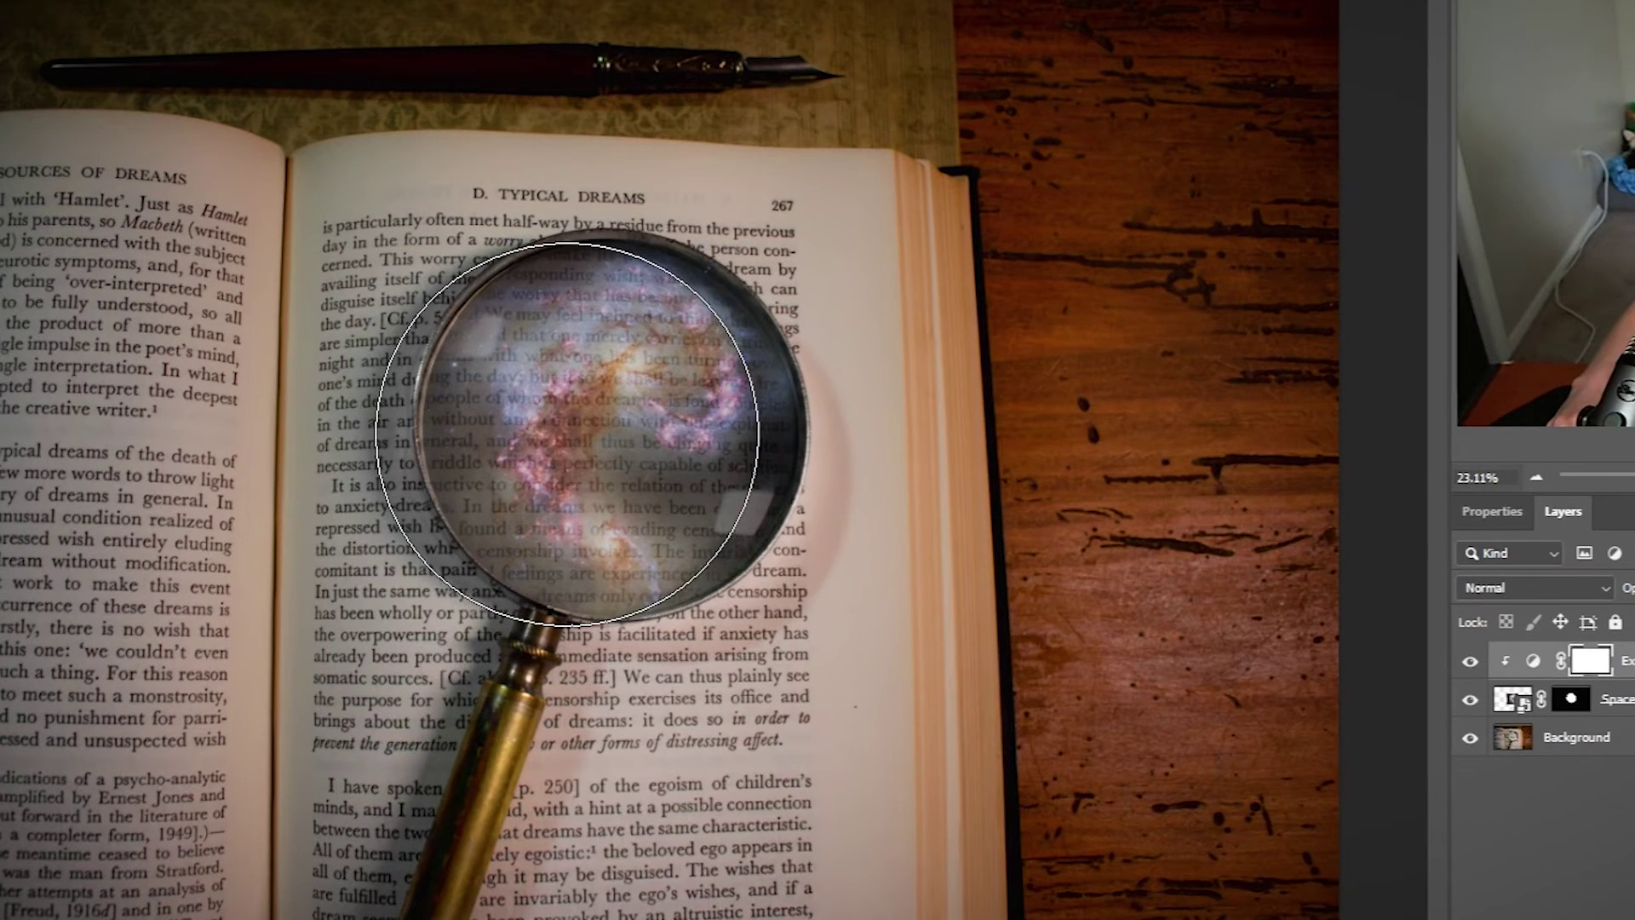
pyautogui.click(566, 432)
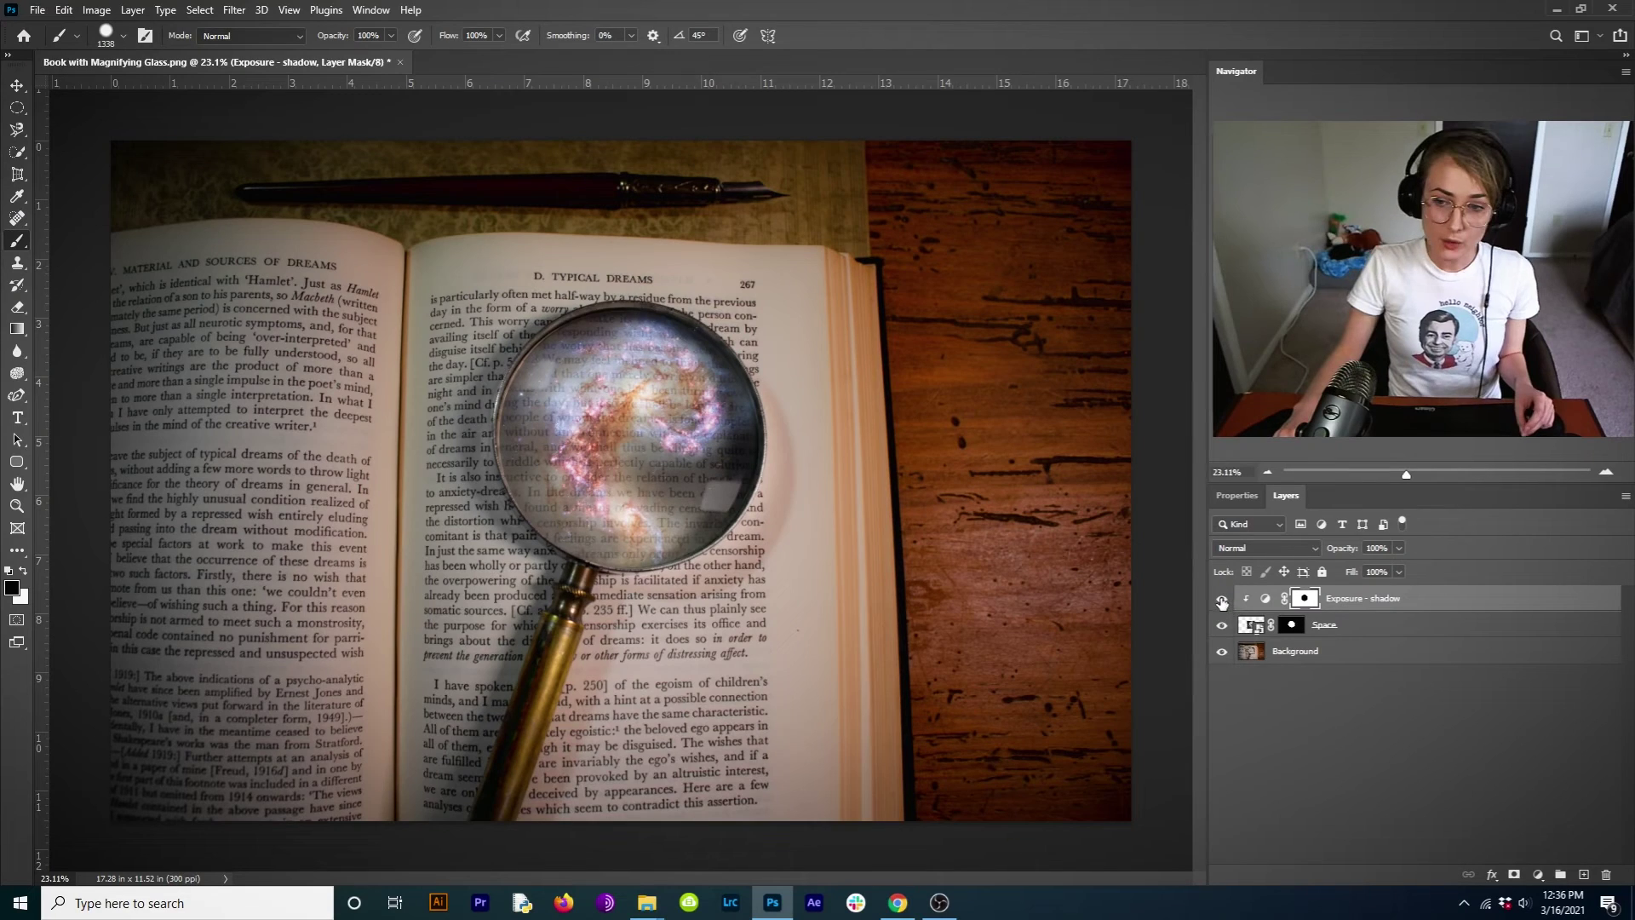
# - Toggle the visibility of Exposure - shadow to compare the lens with and without the edge shadow, leaving the layer shown
pyautogui.click(1223, 599)
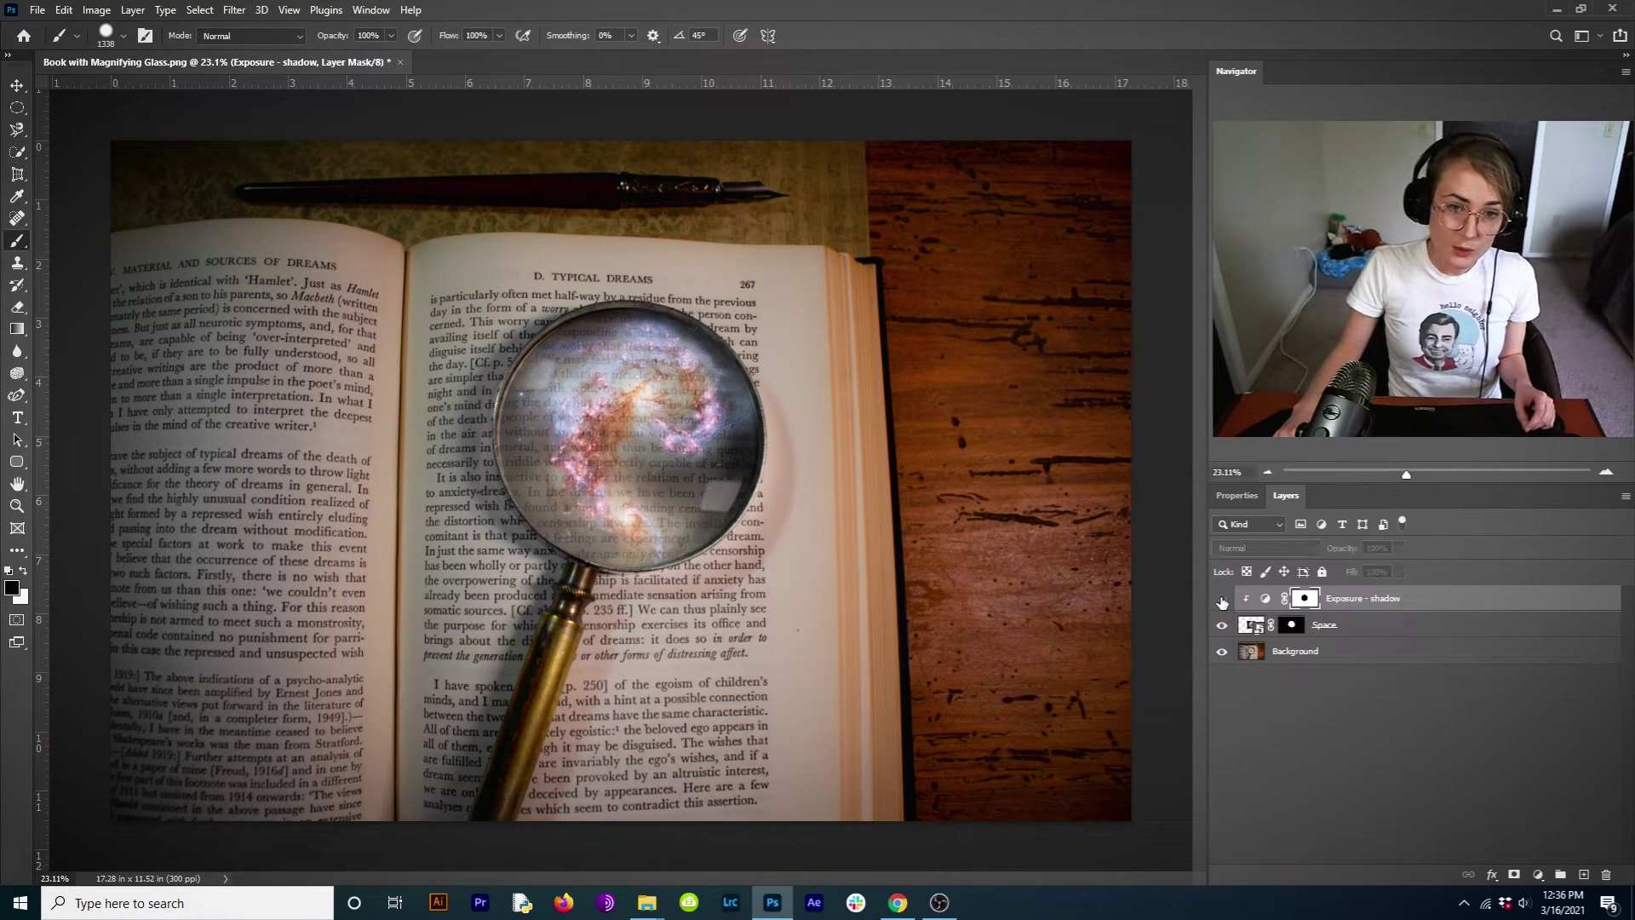
pyautogui.click(1222, 602)
pyautogui.click(1223, 601)
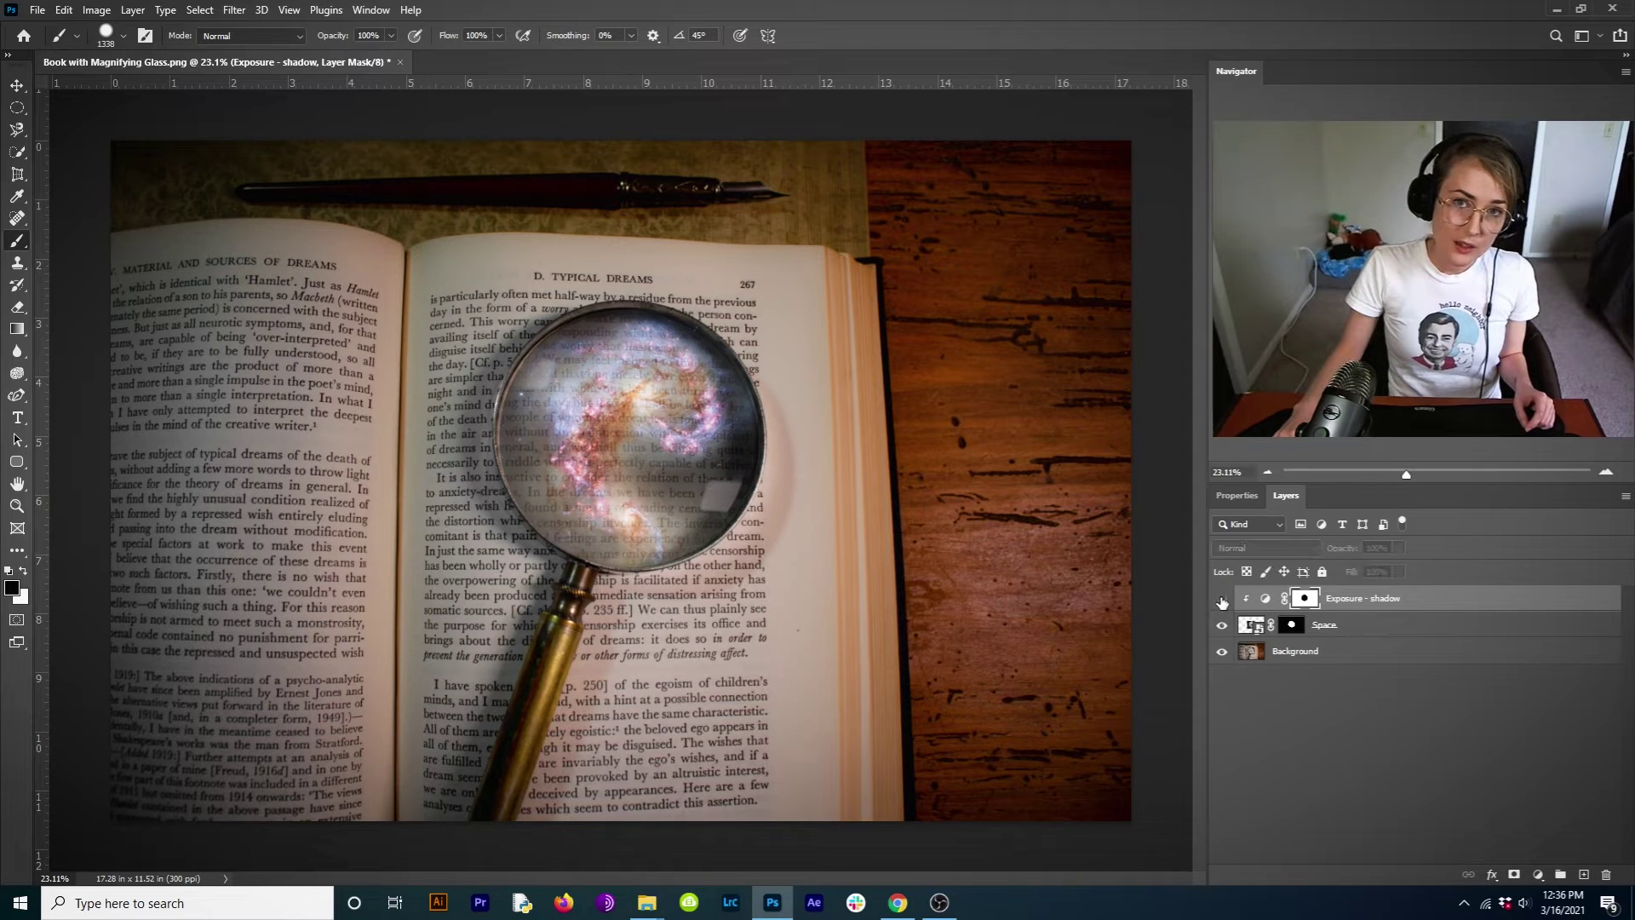
pyautogui.click(1222, 601)
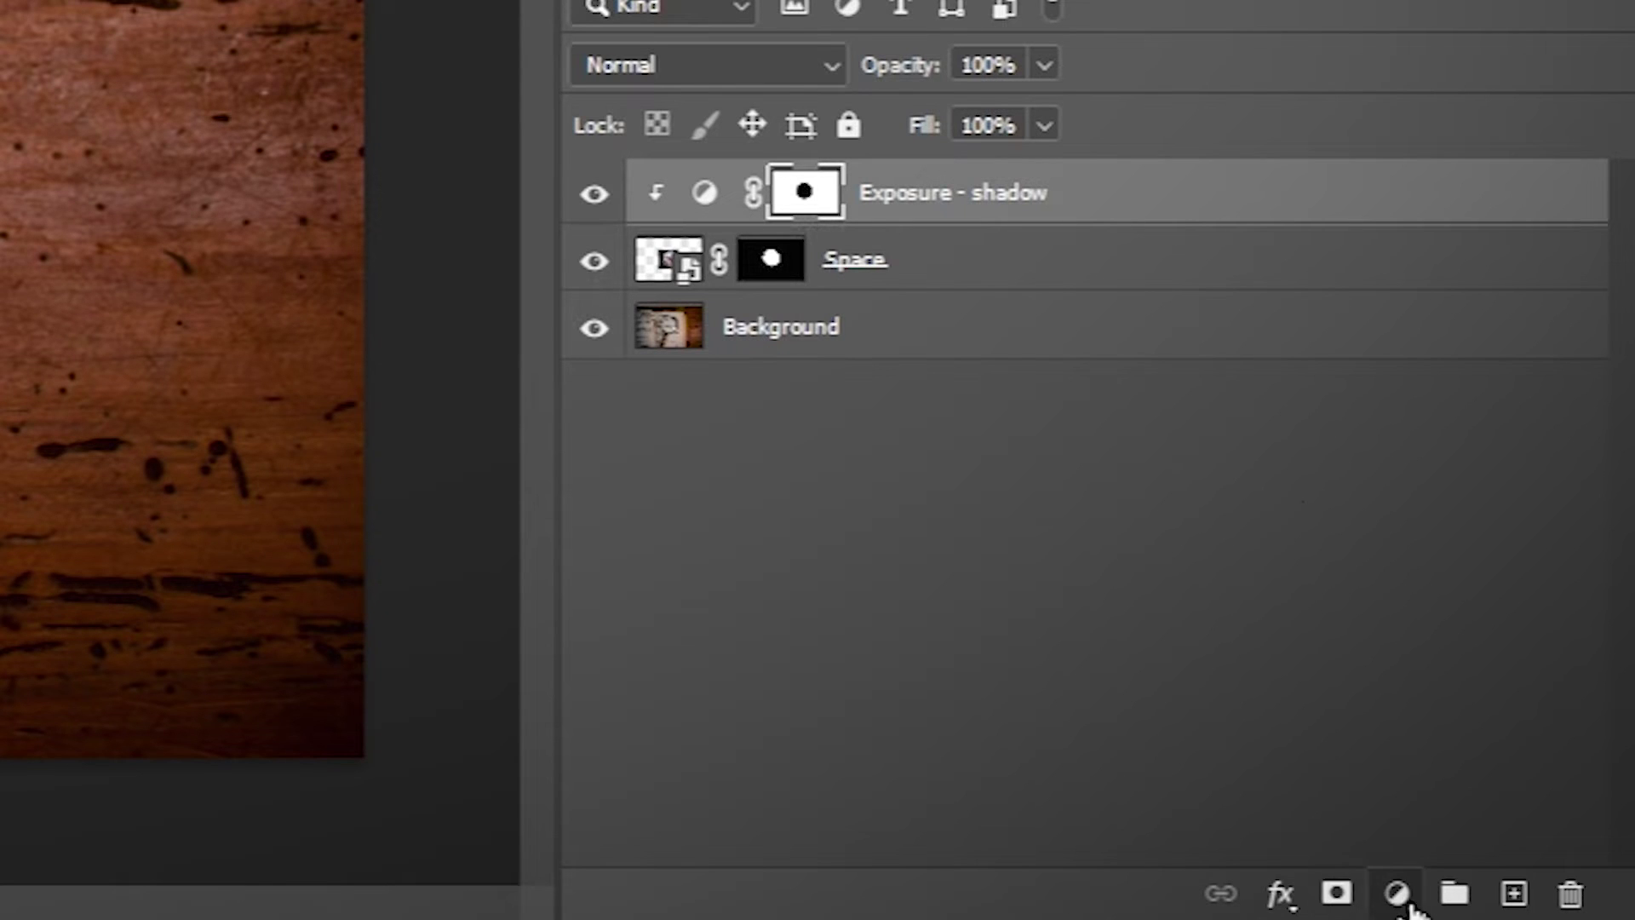
# - Add an Exposure adjustment layer above Exposure - shadow, set its exposure to +3.01, and clip it to the layers below
pyautogui.click(1539, 875)
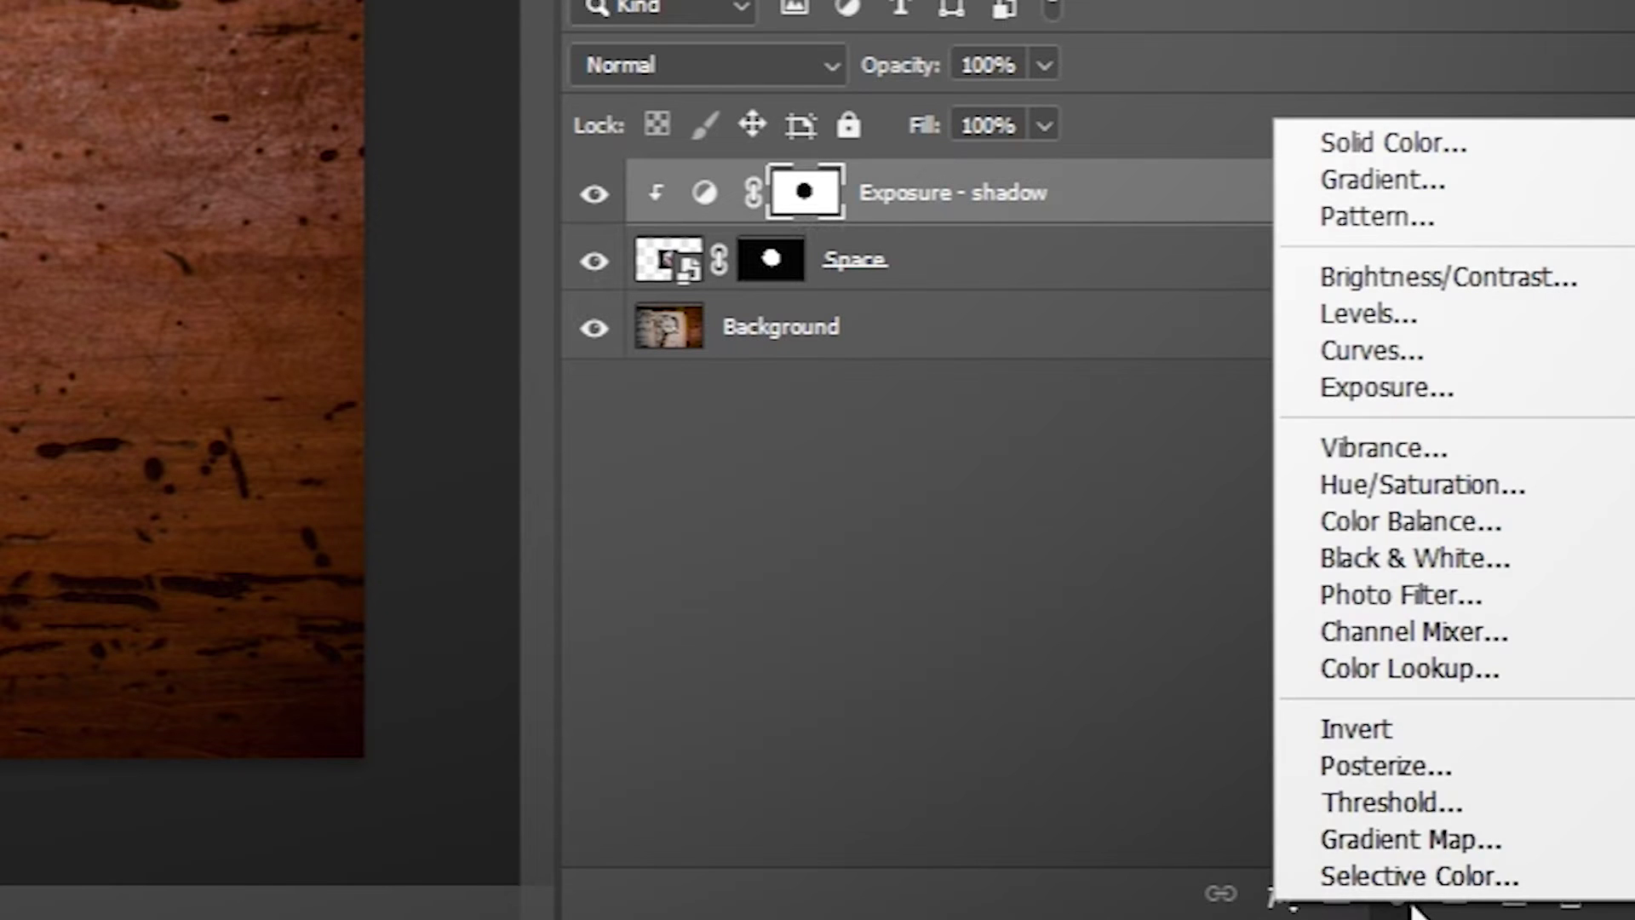
pyautogui.click(1368, 390)
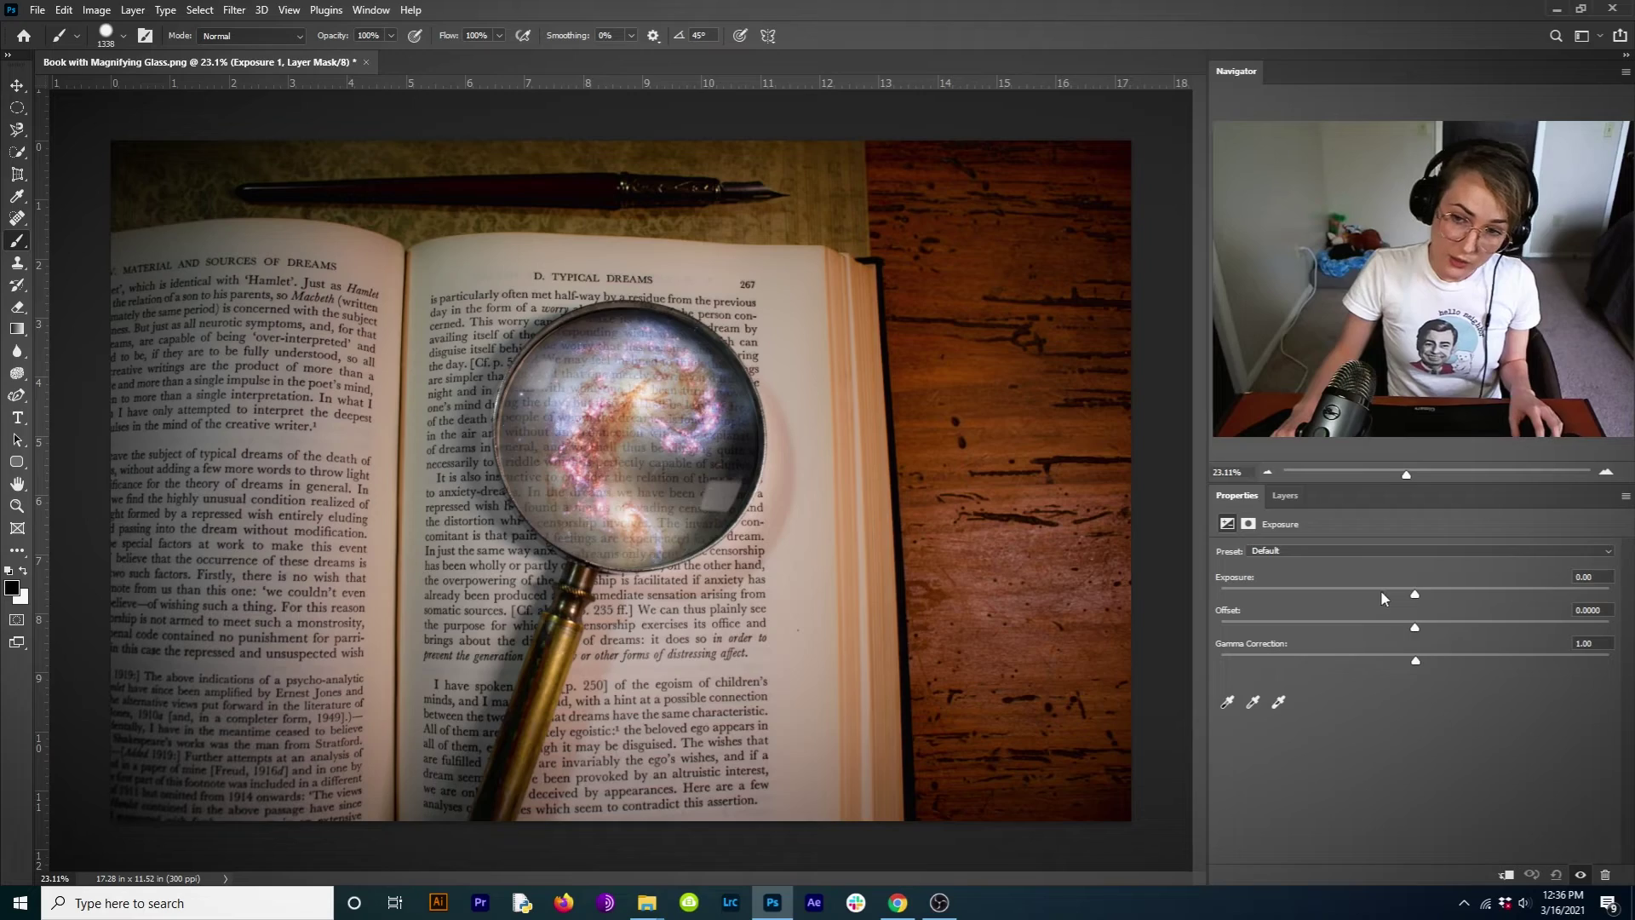
pyautogui.moveTo(1416, 594); pyautogui.dragTo(1503, 594)
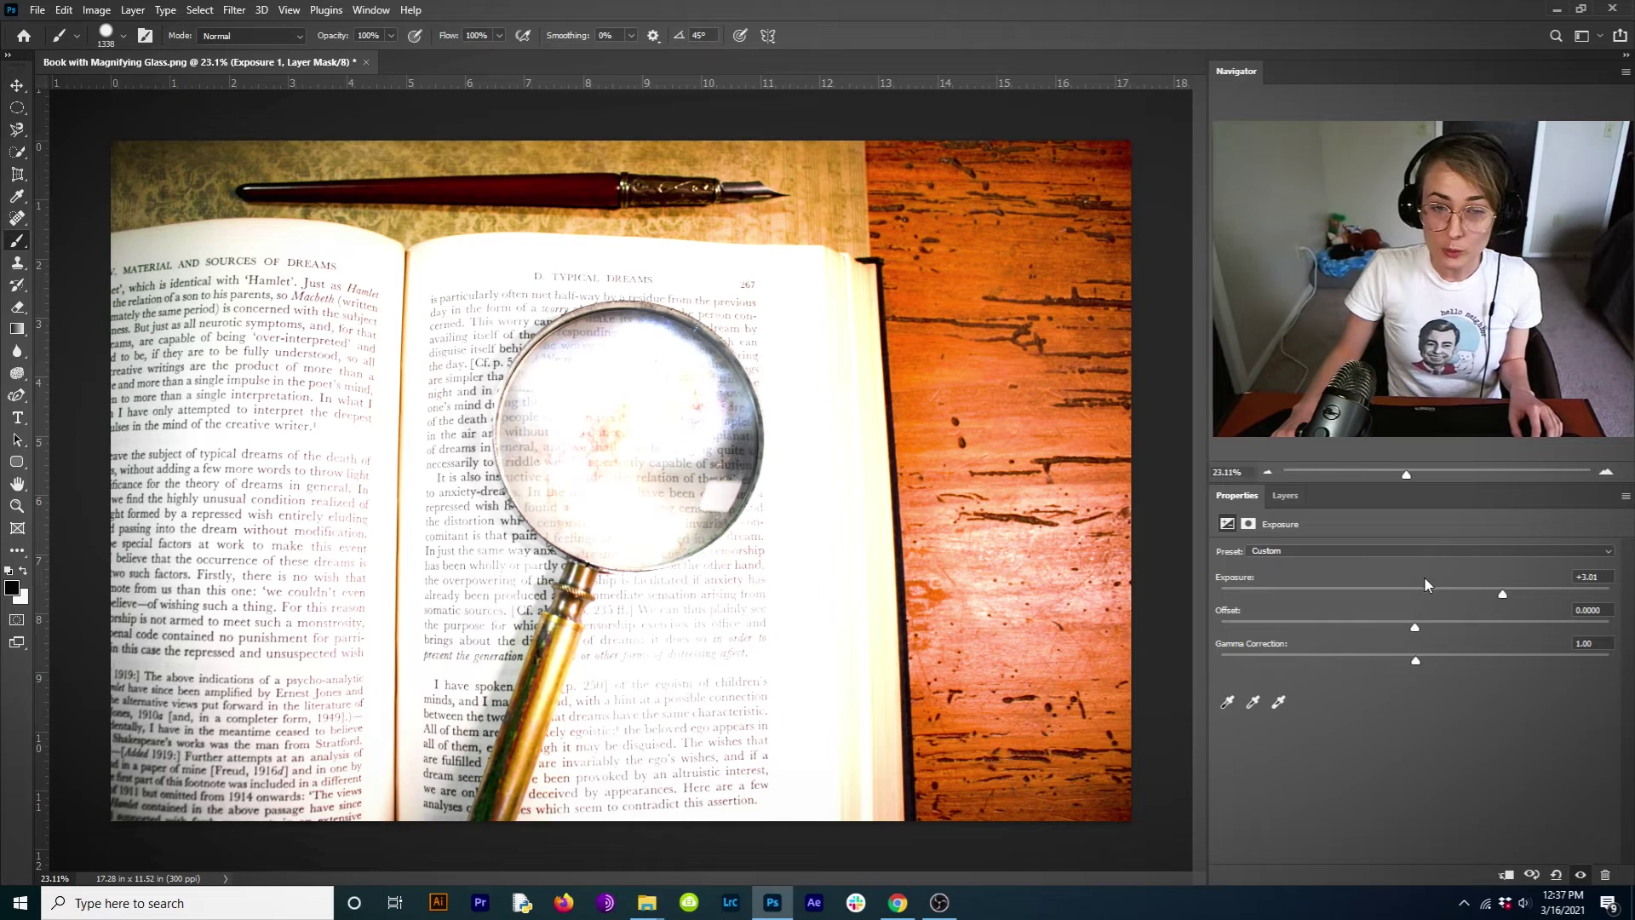
pyautogui.click(1505, 876)
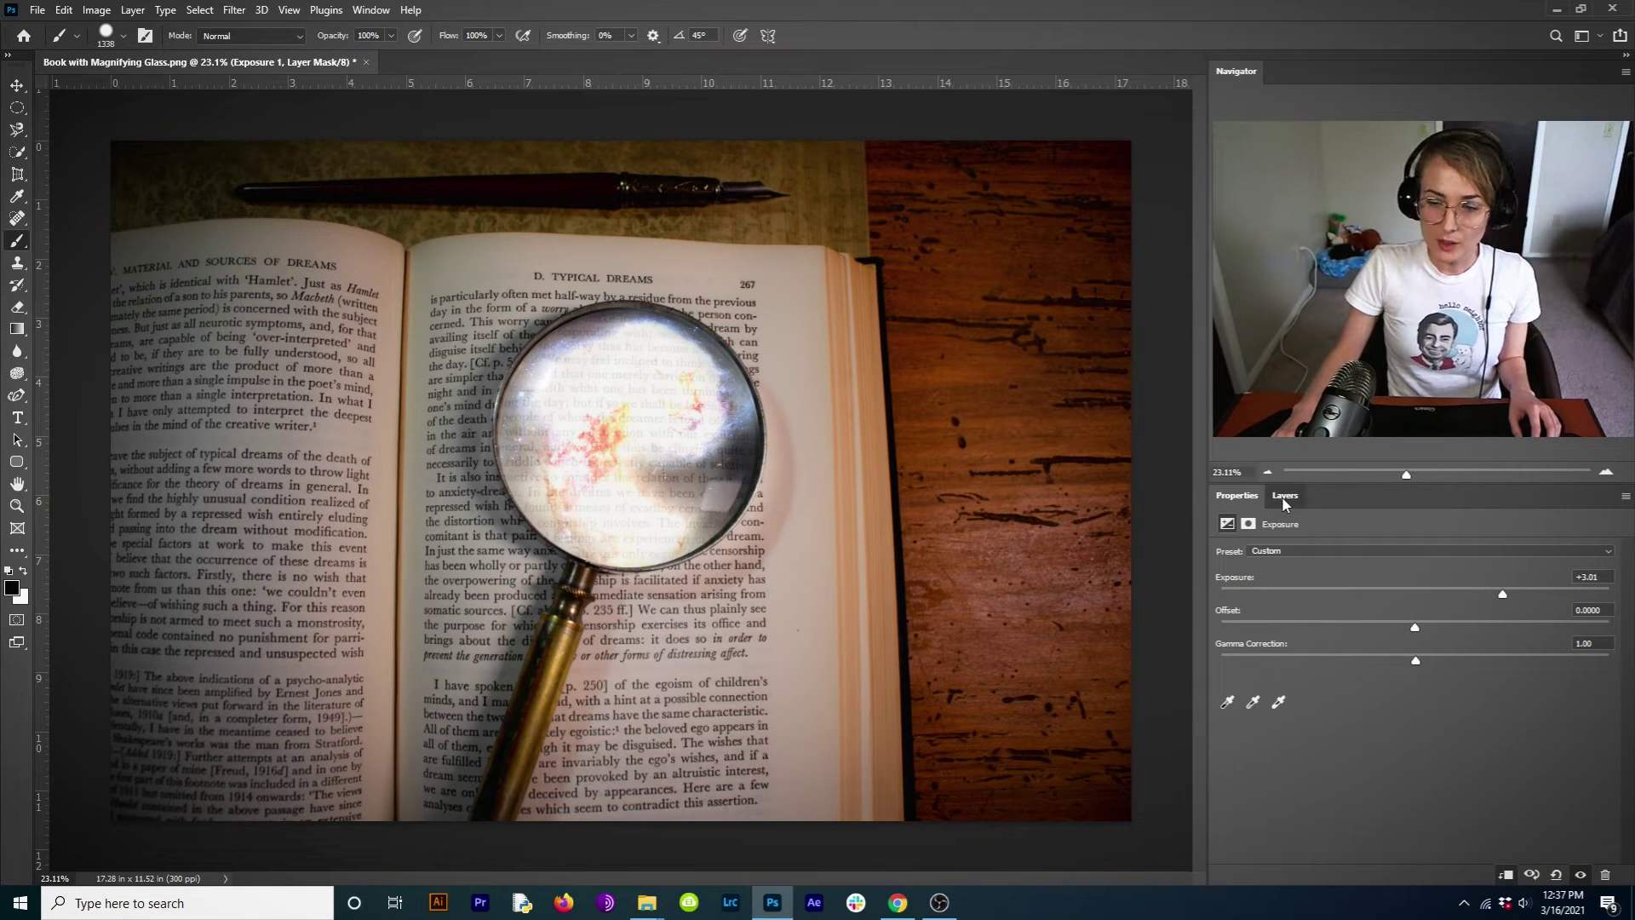
# - Rename the new Exposure 1 adjustment layer as Exposure - highlights
pyautogui.click(1284, 496)
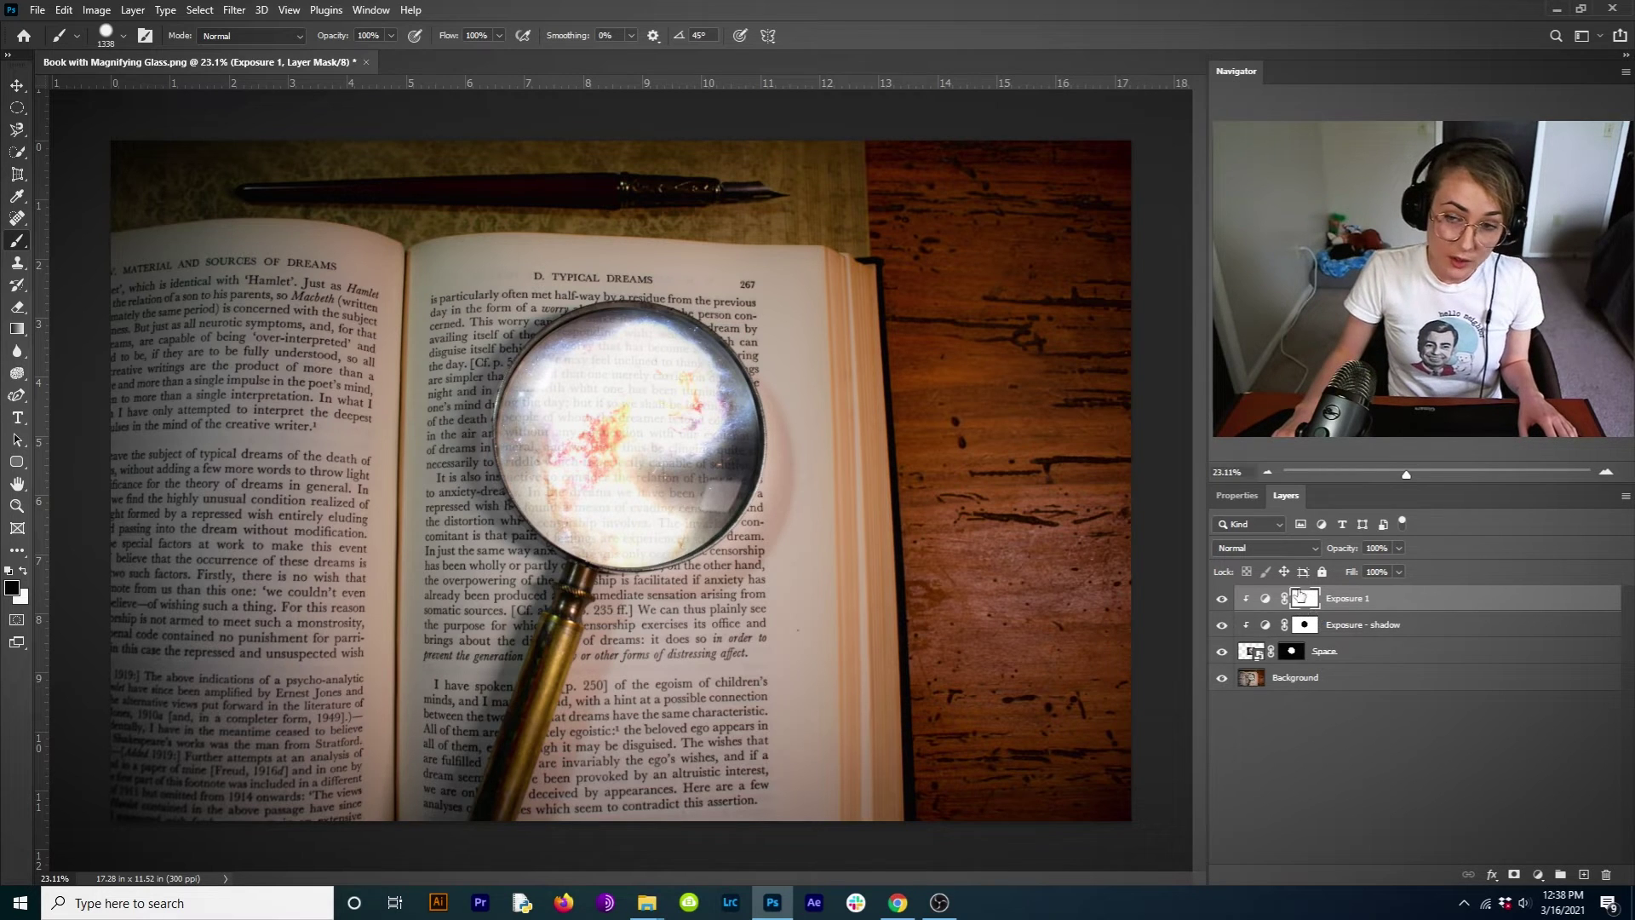
pyautogui.doubleClick(1365, 601)
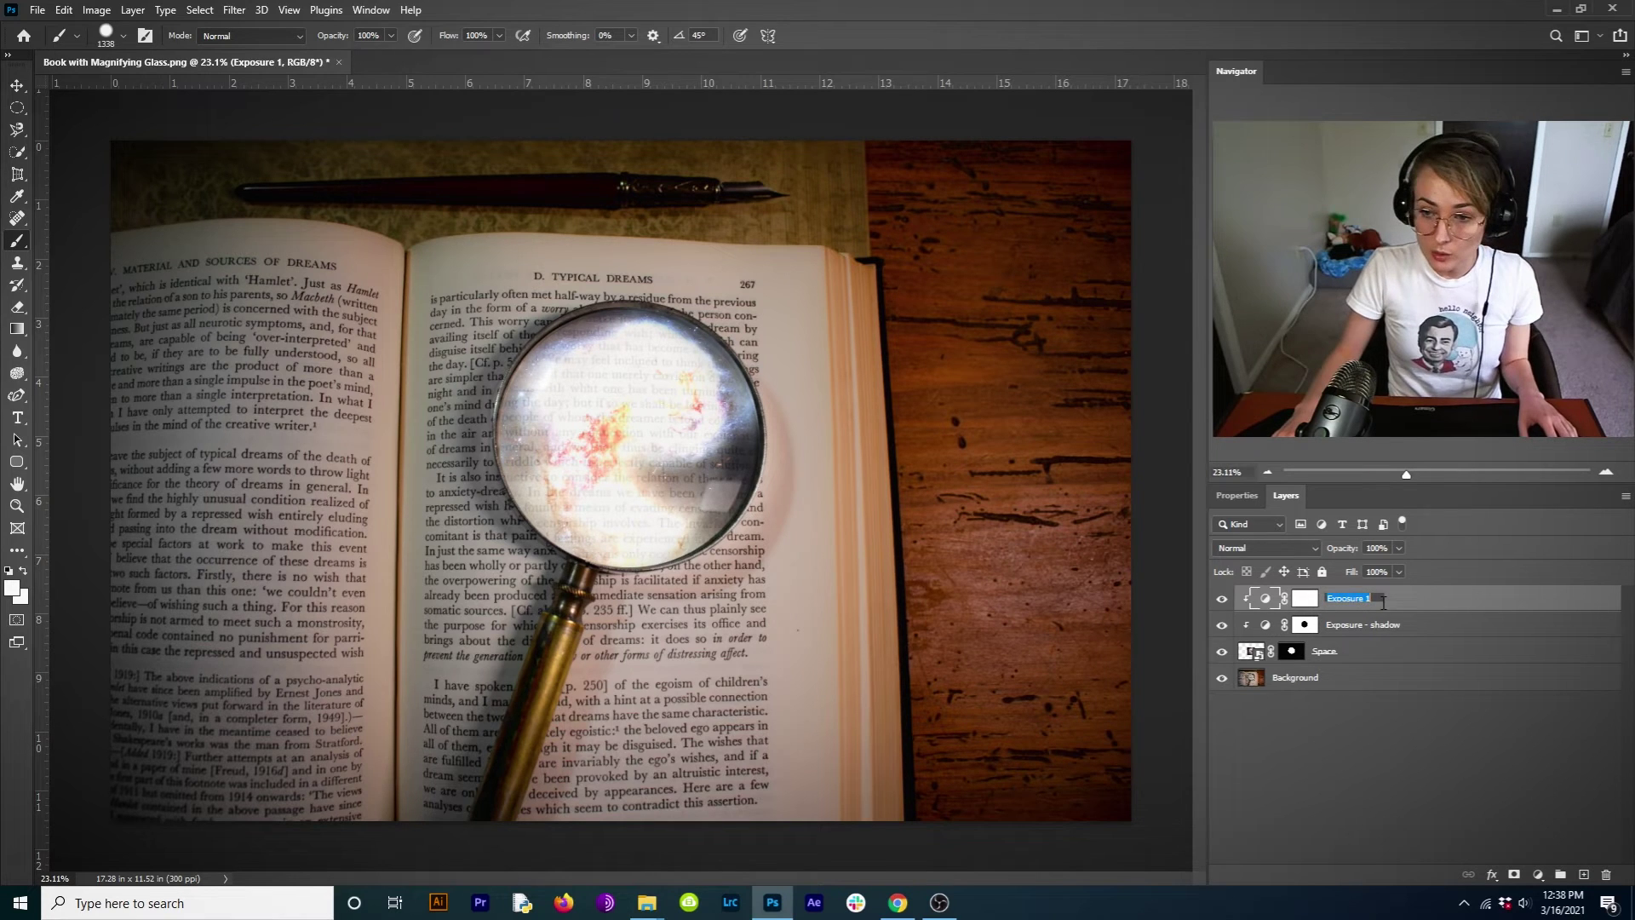
pyautogui.press('Right')
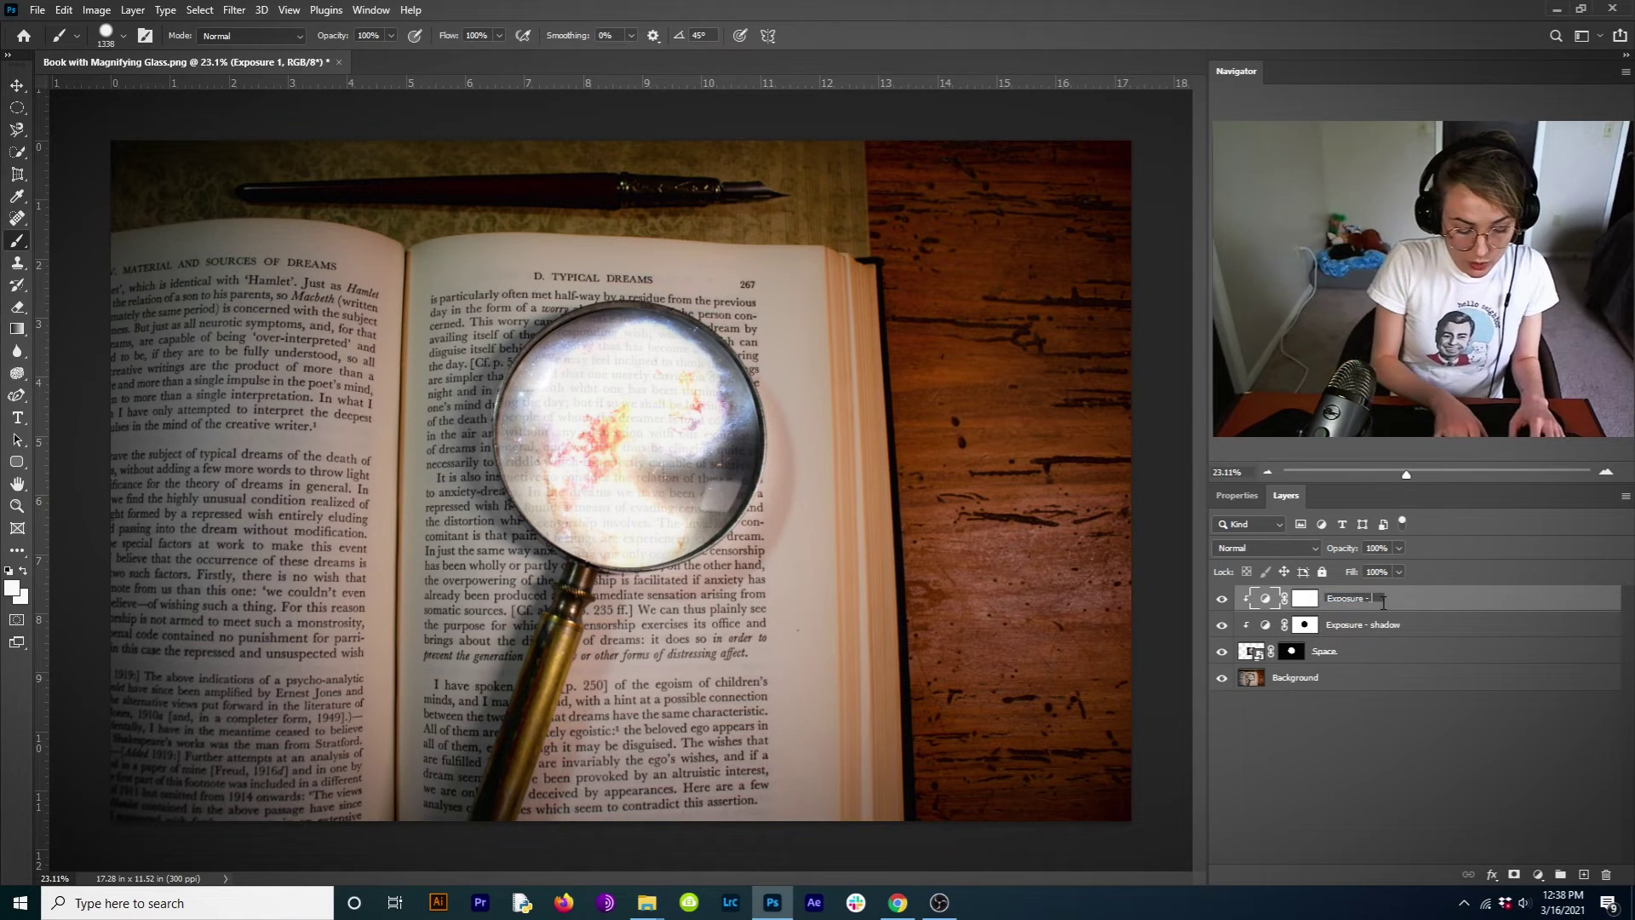
pyautogui.write('- highlights')
pyautogui.press('Return')
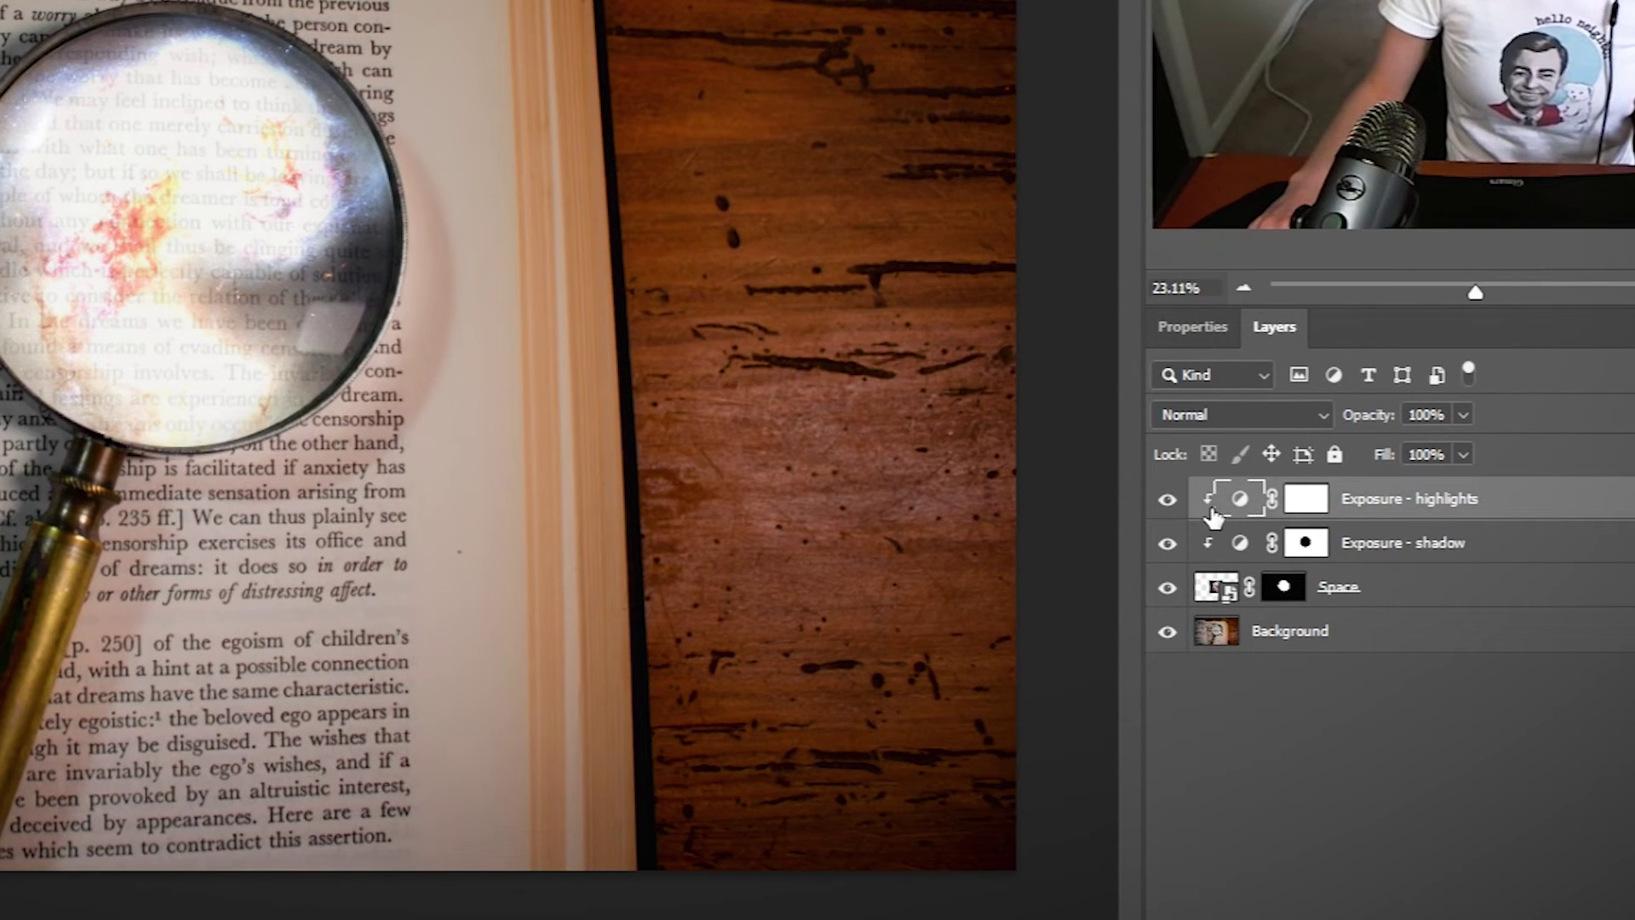
# - Invert the Exposure - highlights mask to black and make white the foreground color for painting
pyautogui.click(1310, 503)
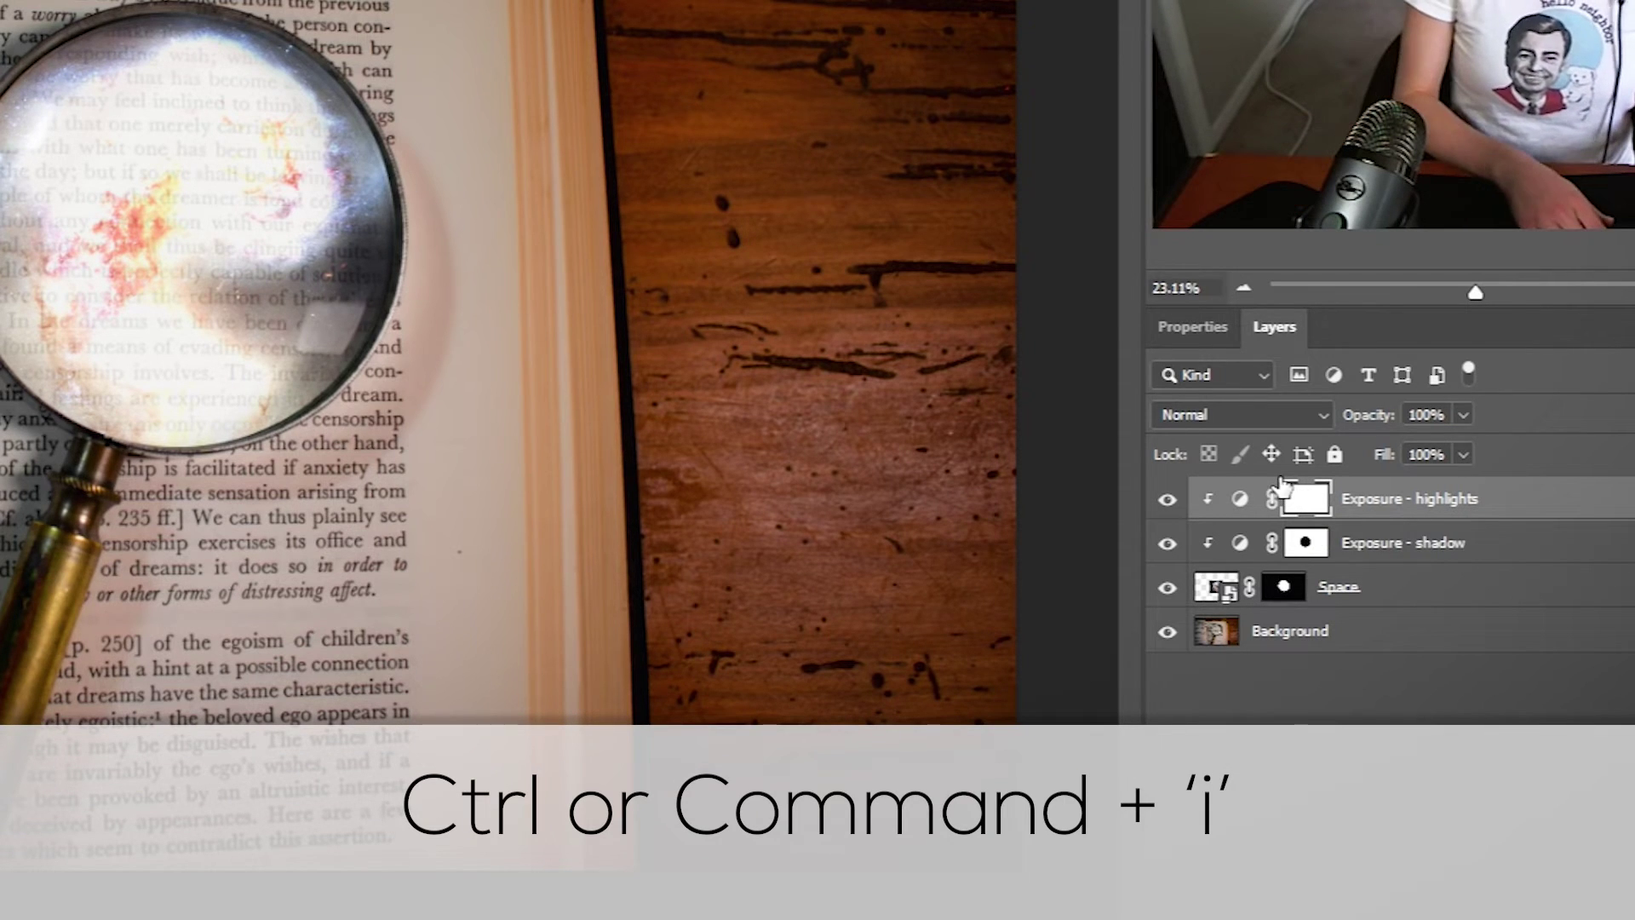
pyautogui.hotkey('ctrl', 'i')
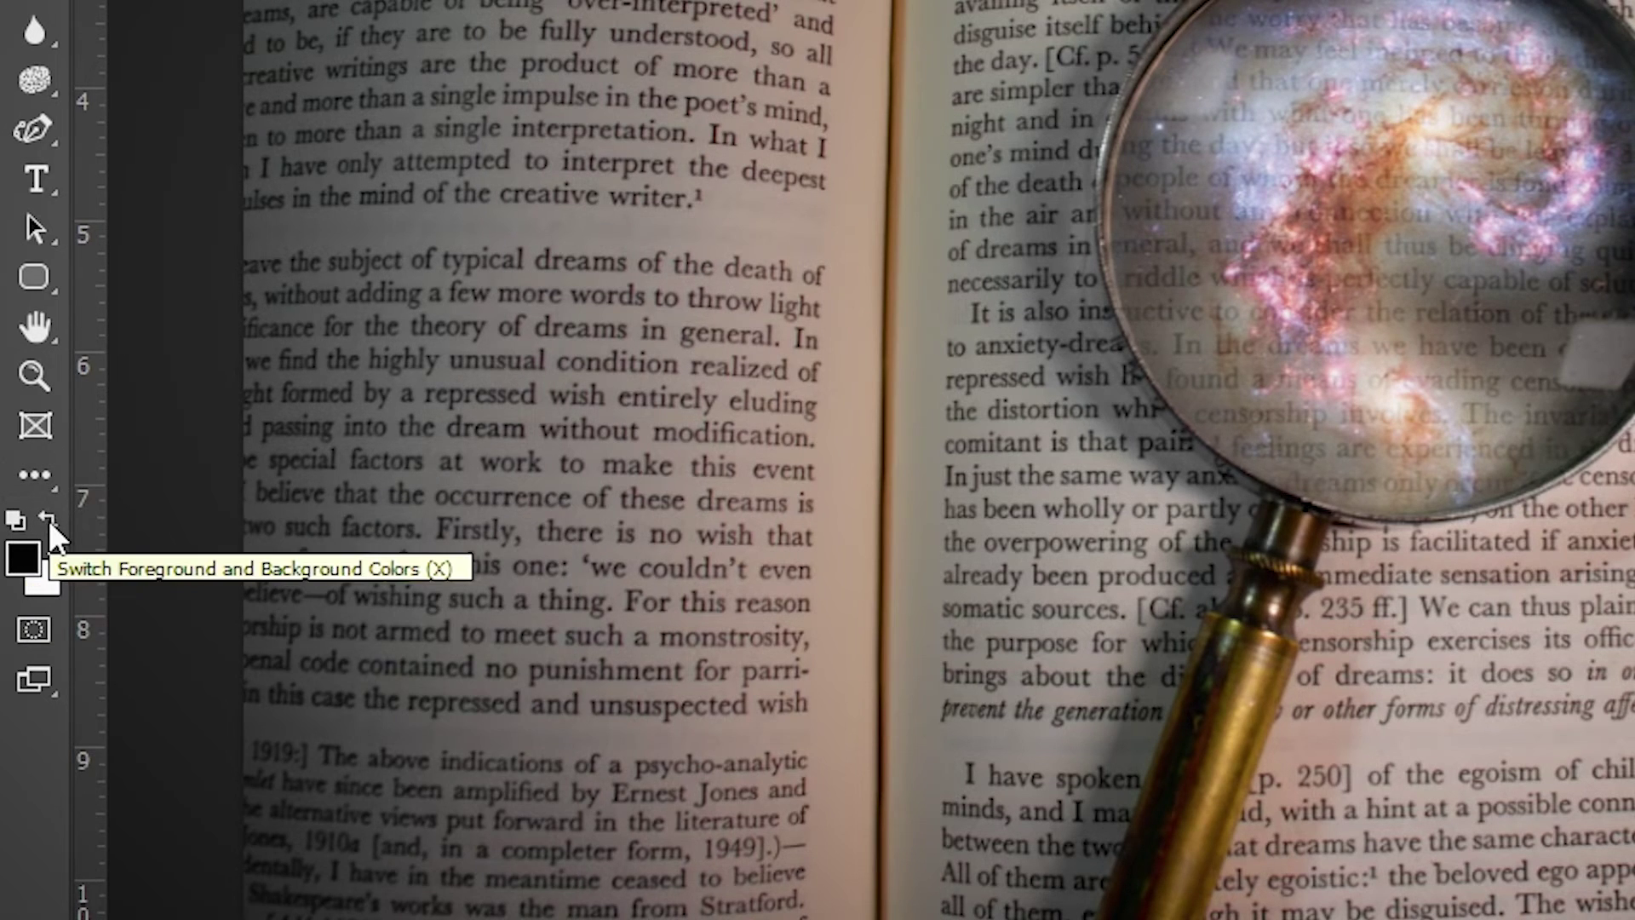
pyautogui.click(48, 519)
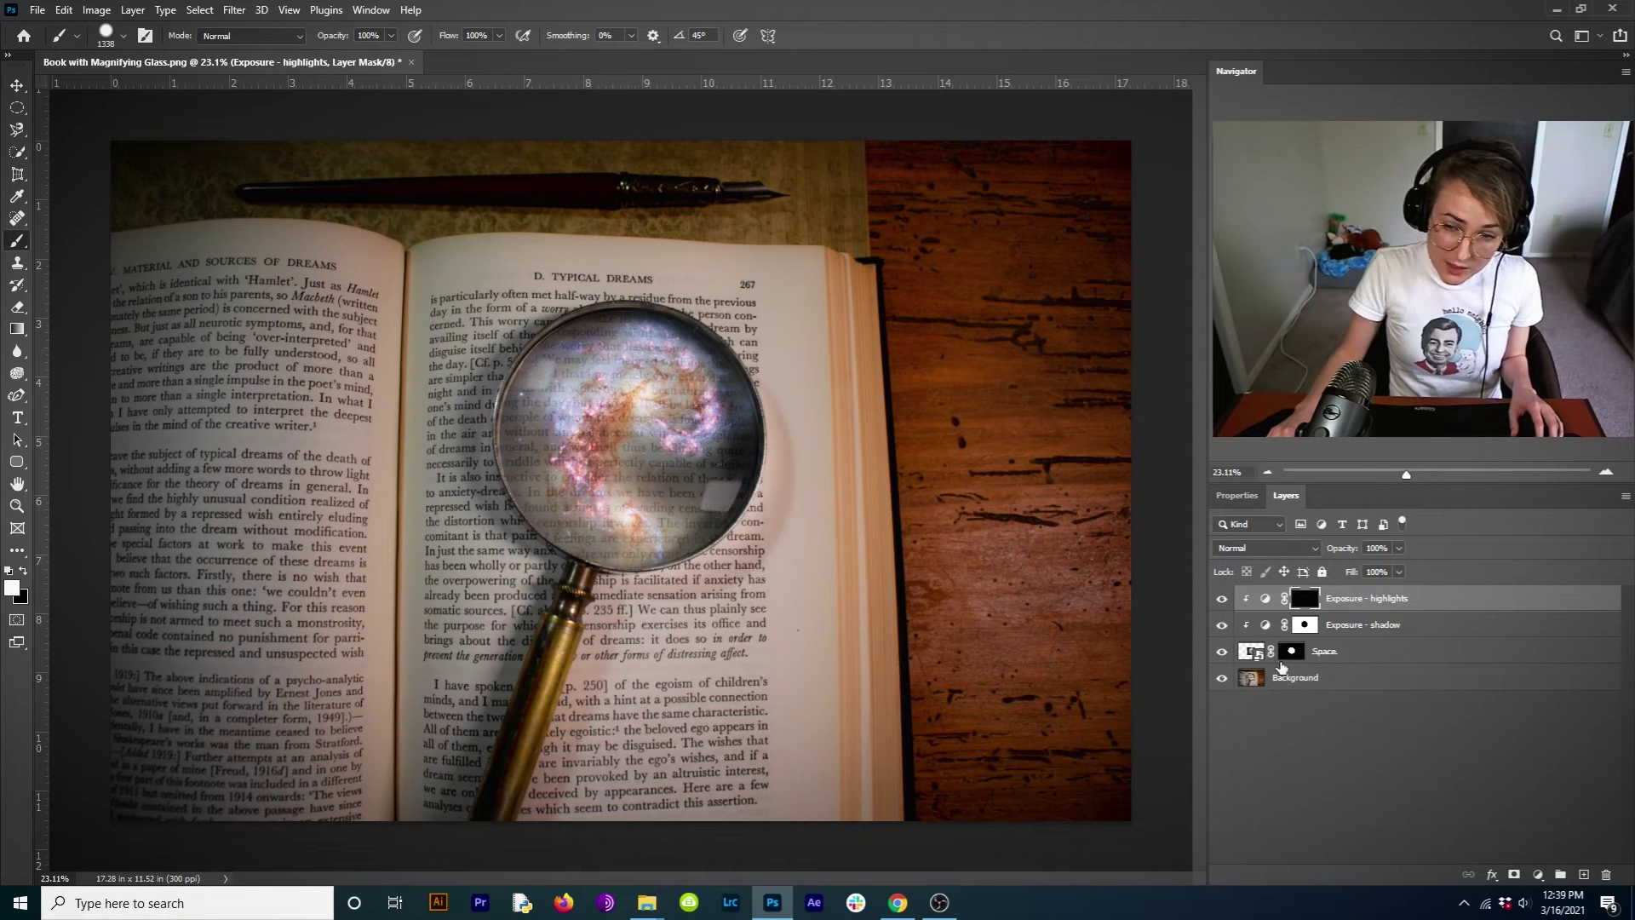
# - Hide the Space layer to examine the original lens reflections, shrinking the brush over them, and show the layer again
pyautogui.click(1223, 653)
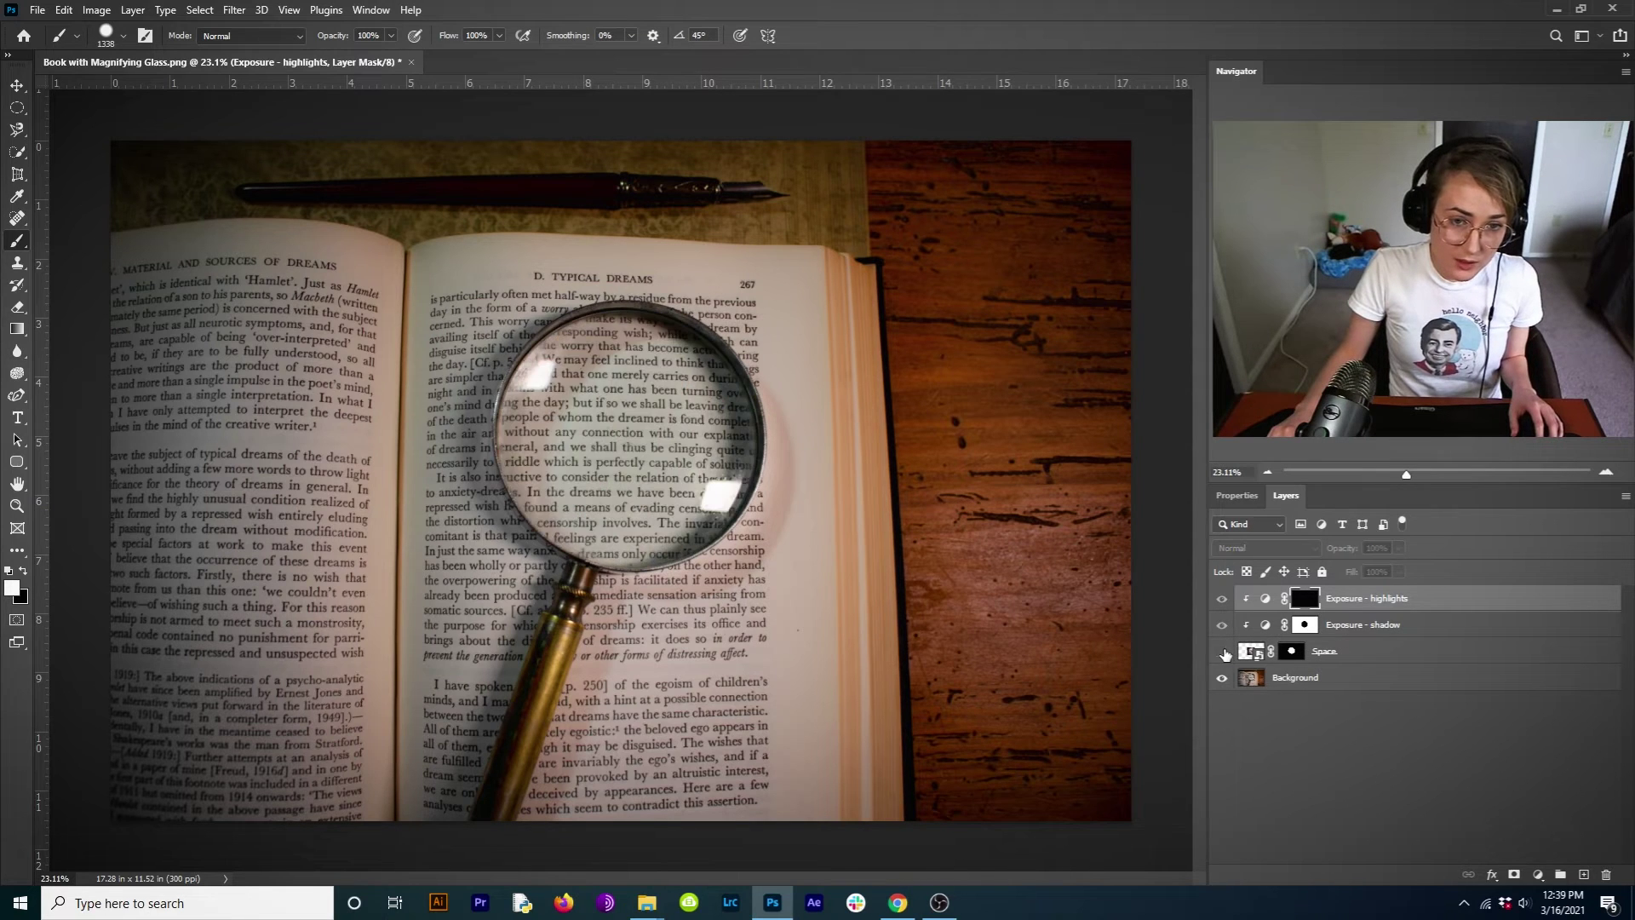
pyautogui.press('[')
pyautogui.press('[')
pyautogui.press('[')
pyautogui.press('[')
pyautogui.press('[')
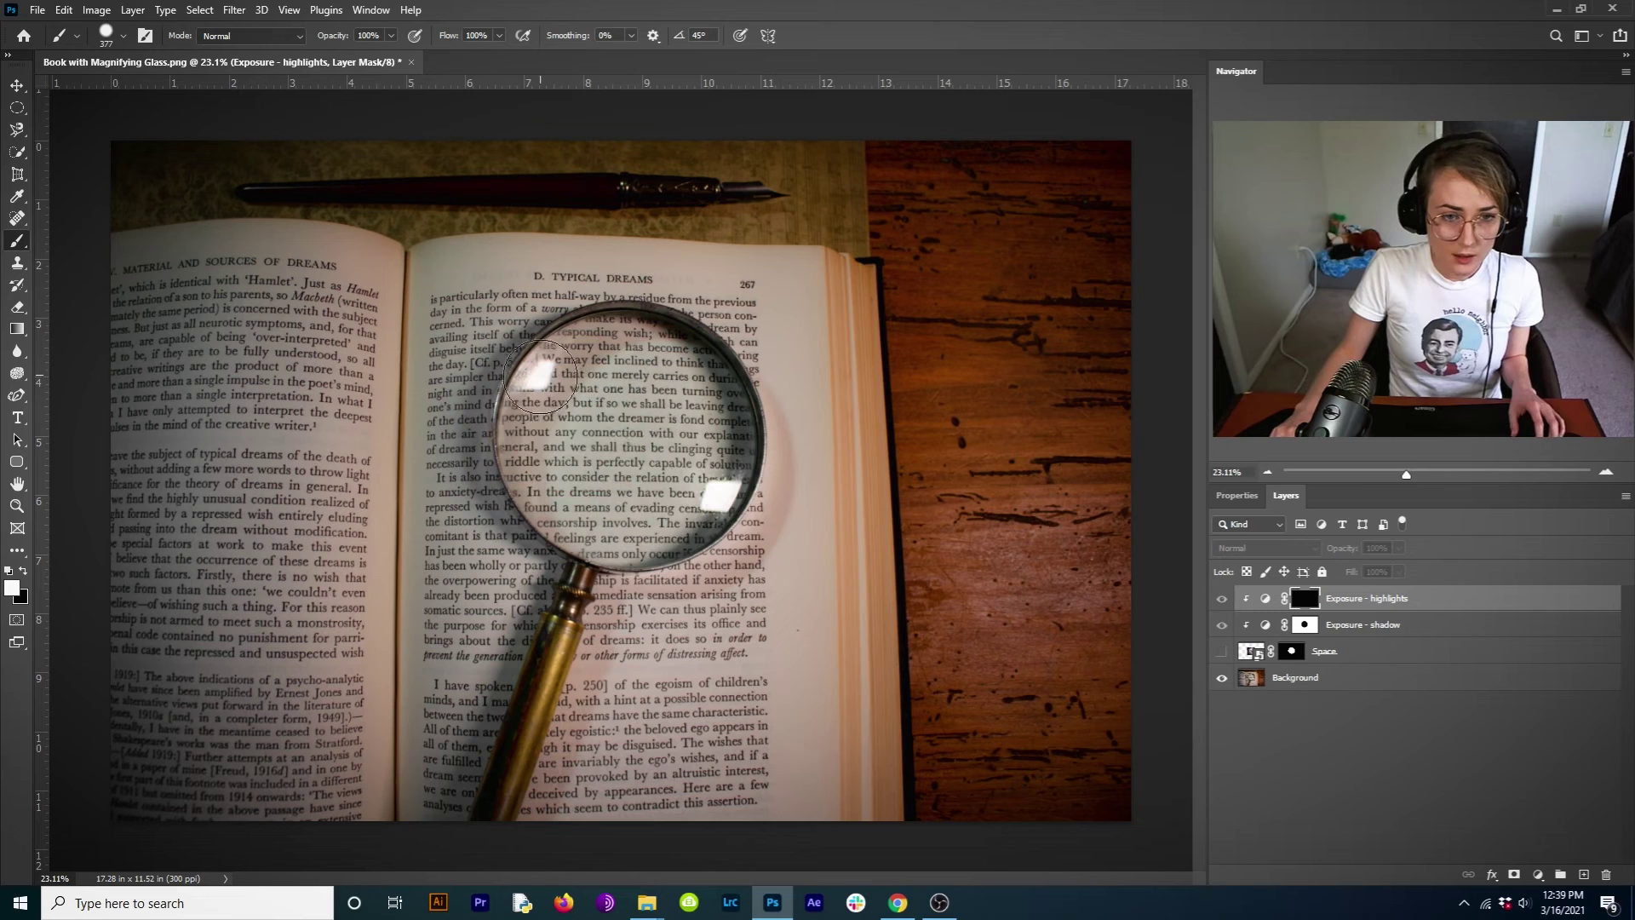
pyautogui.click(1222, 654)
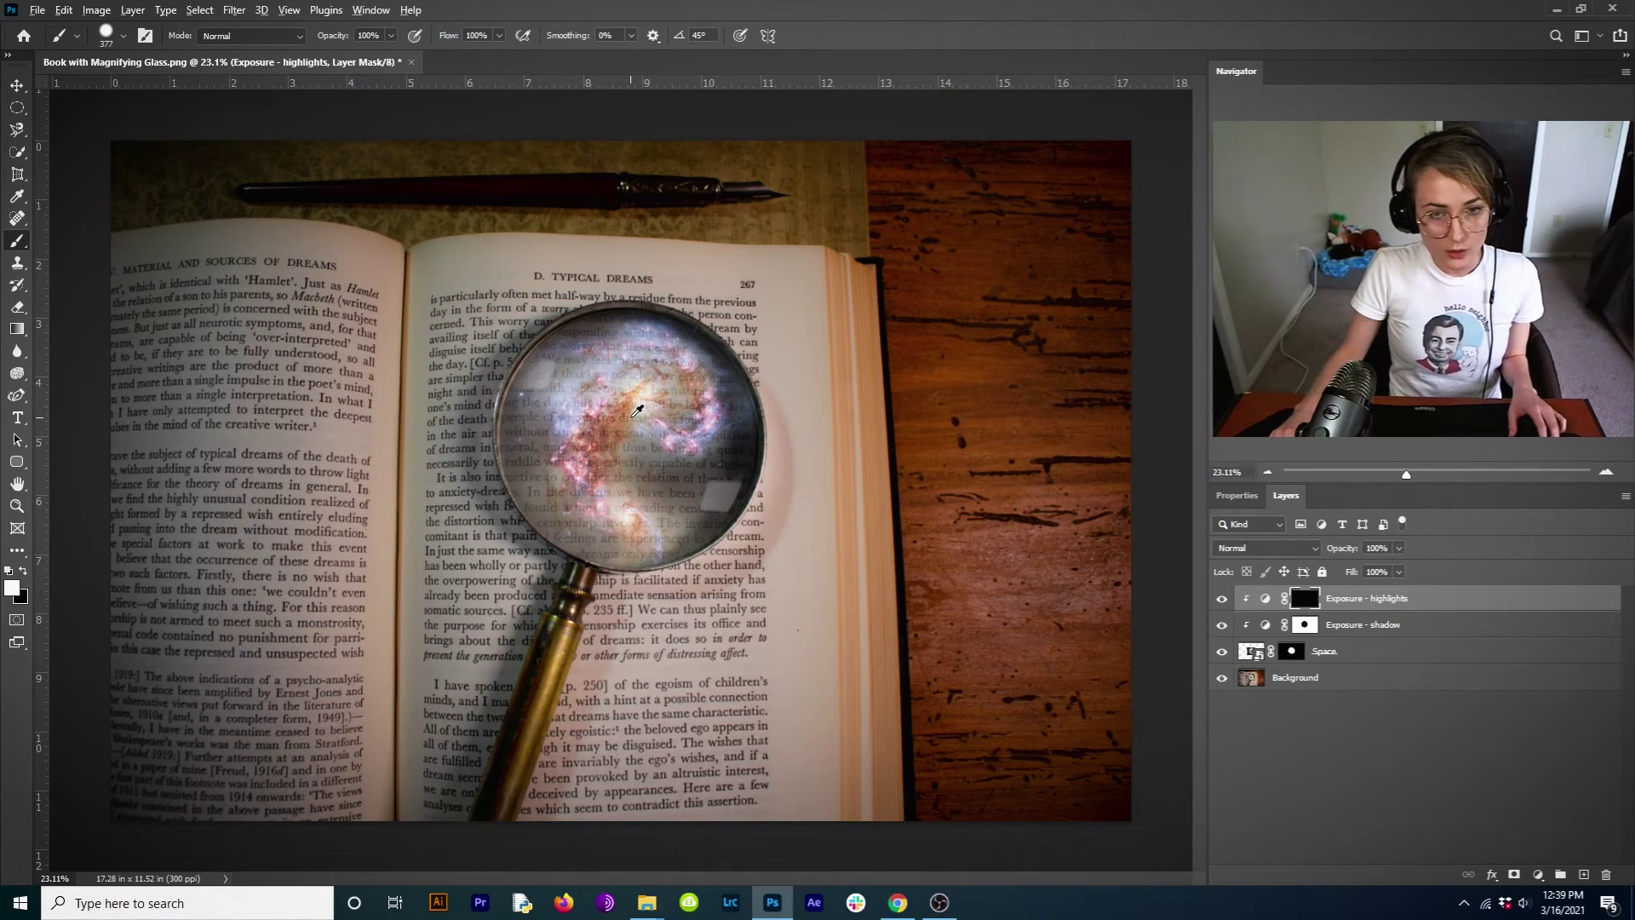
# - Reduce the brush size to 30 px and lower its hardness for a softer edge
pyautogui.moveTo(631, 418); pyautogui.dragTo(592, 416)
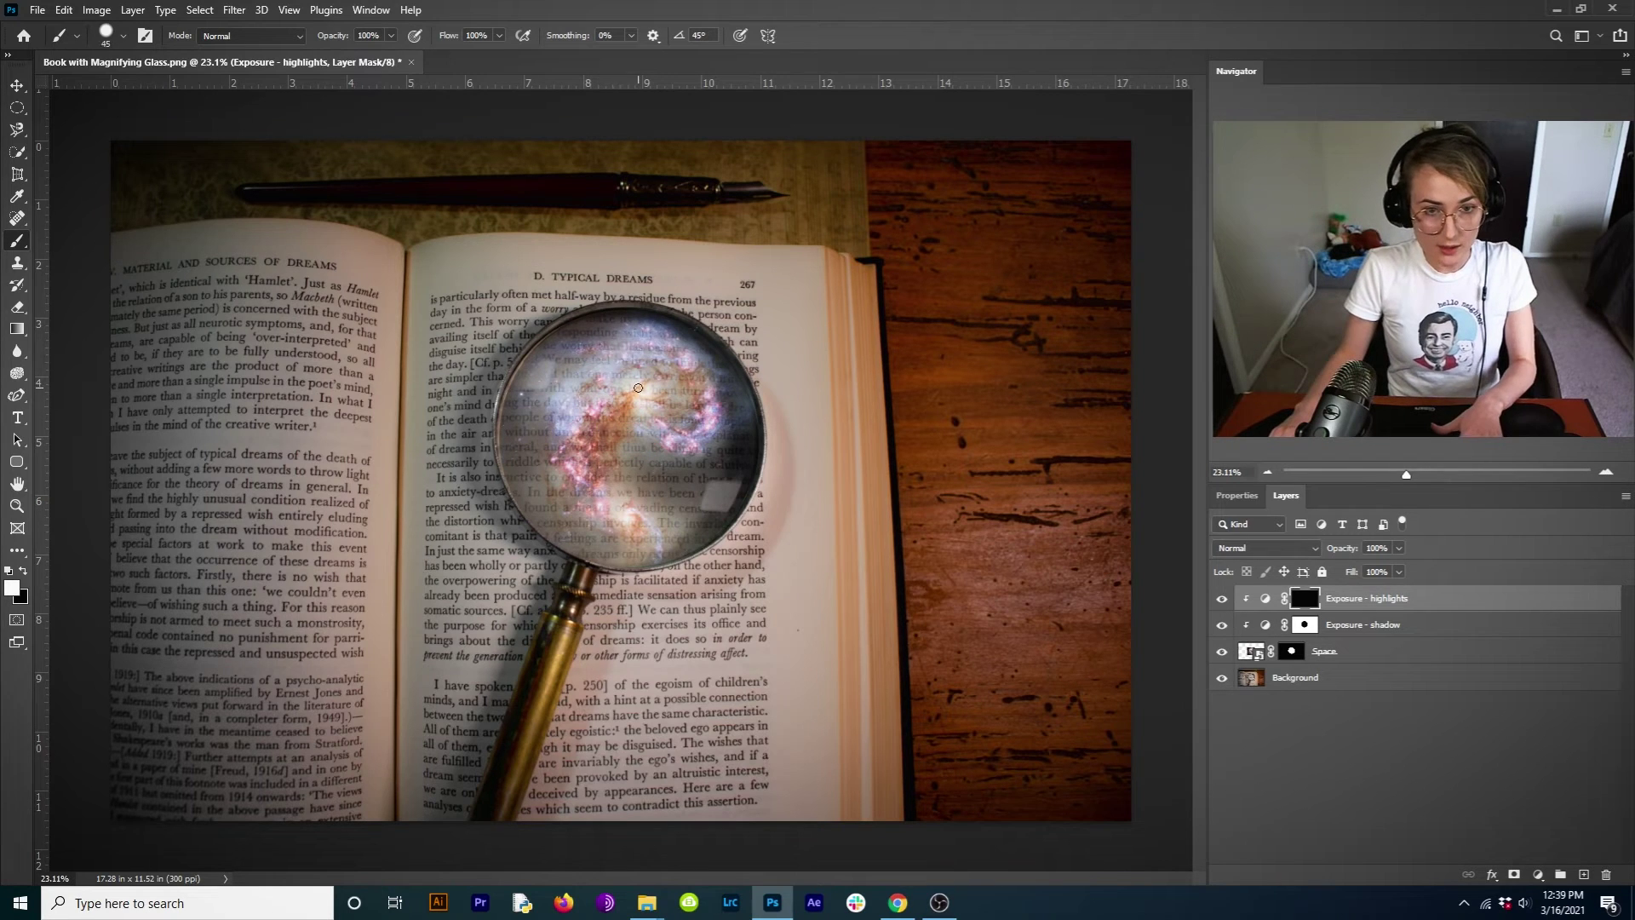
pyautogui.click(124, 36)
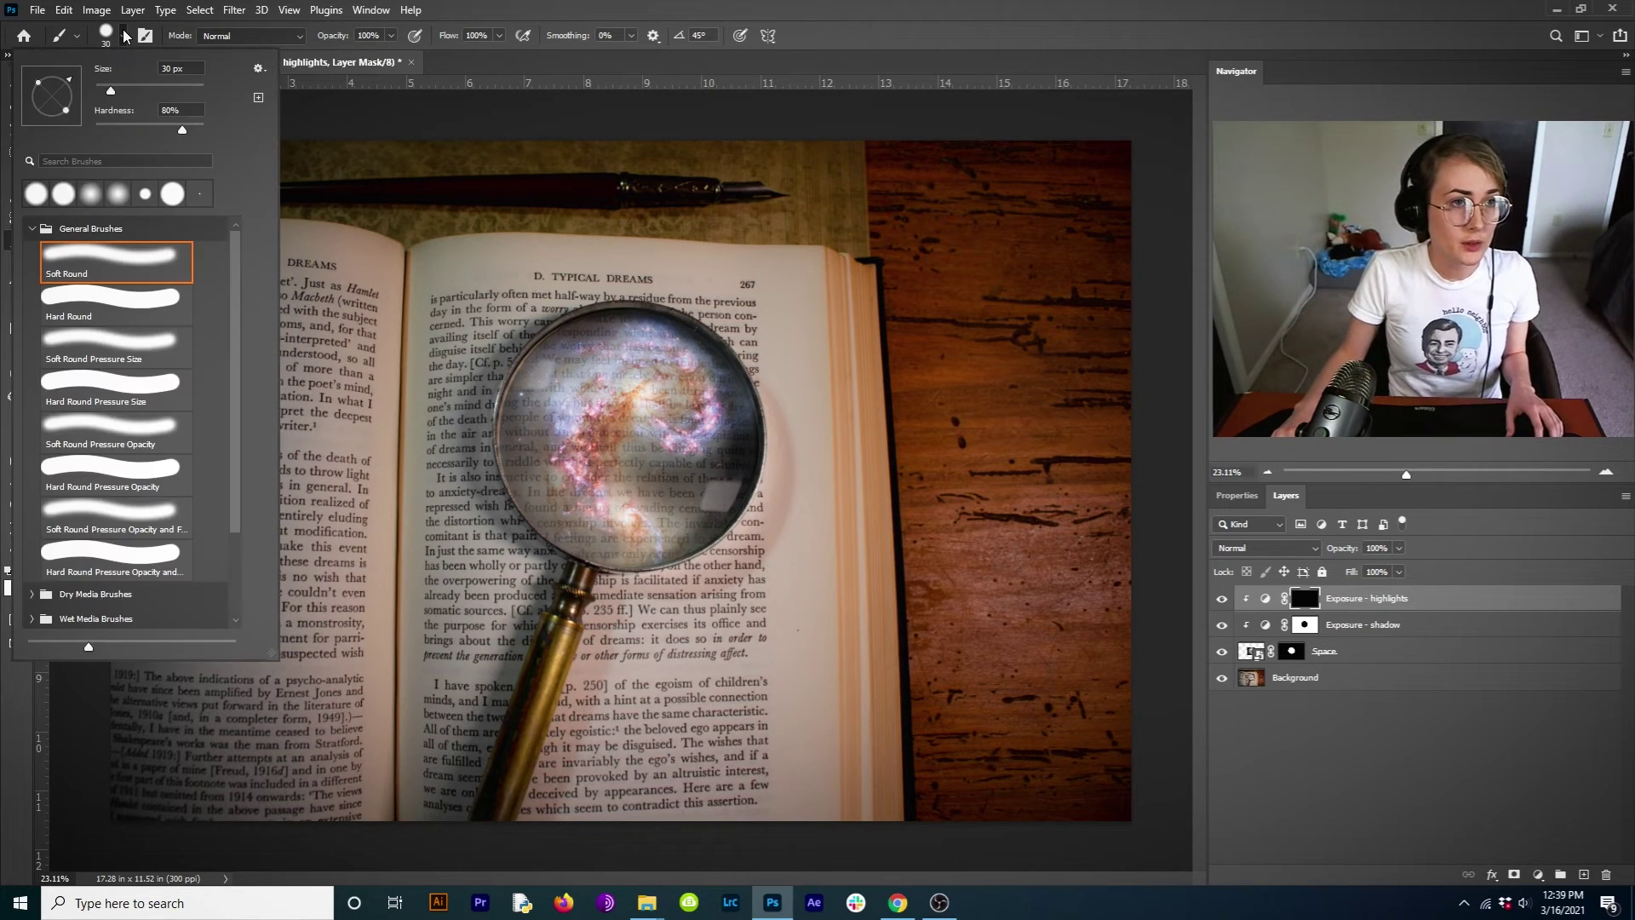
pyautogui.press('Return')
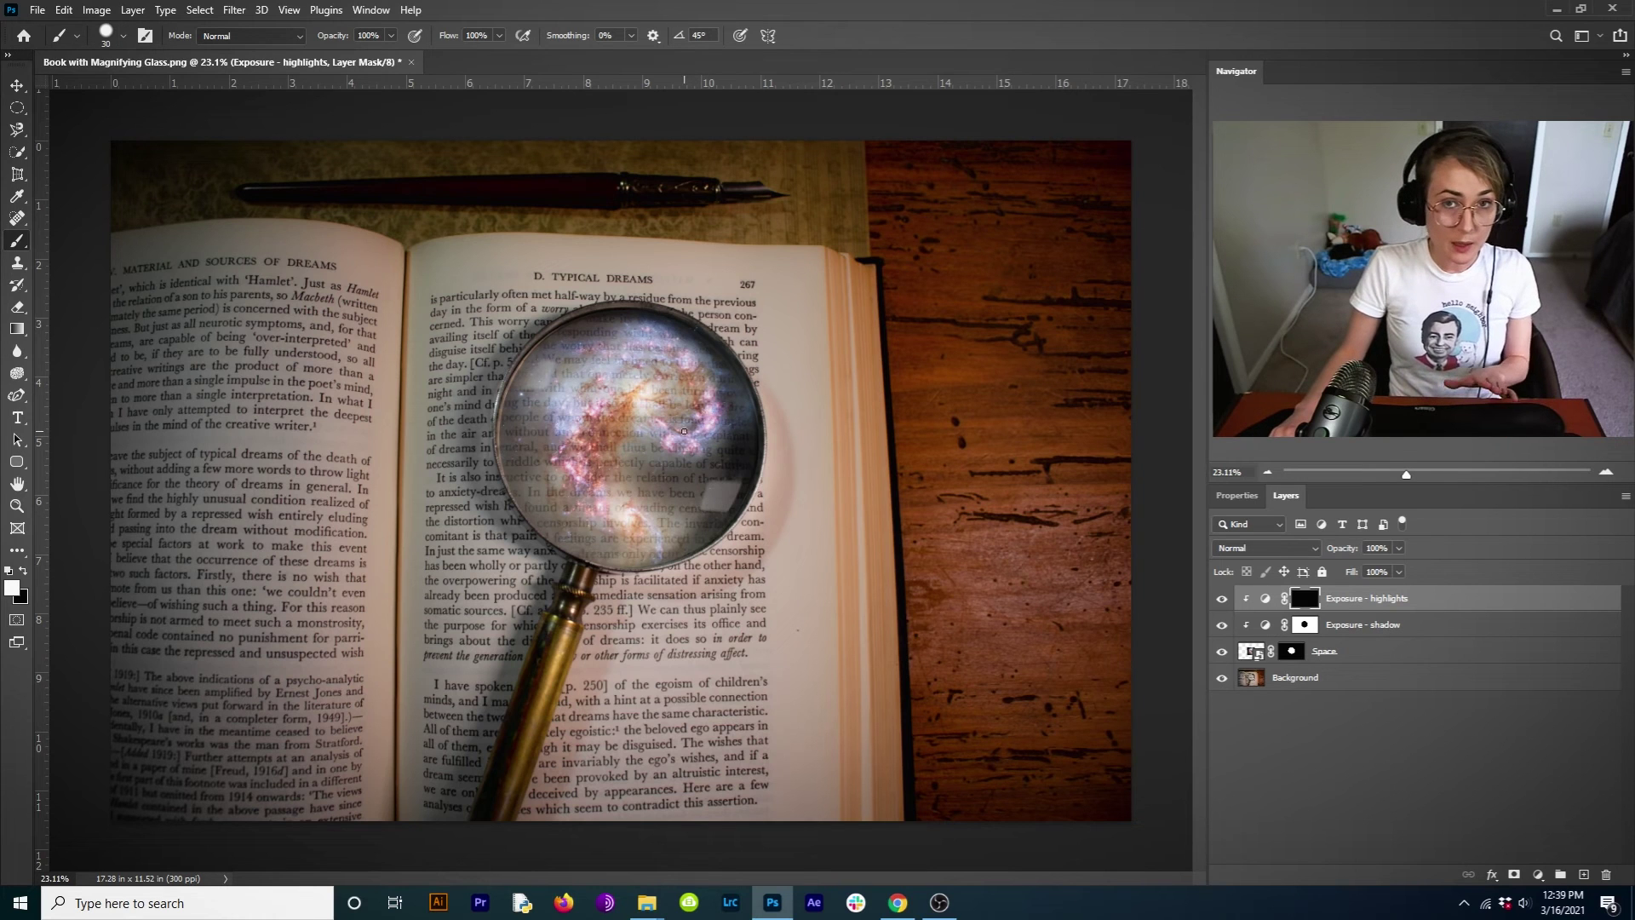
pyautogui.moveTo(701, 543); pyautogui.dragTo(695, 553)
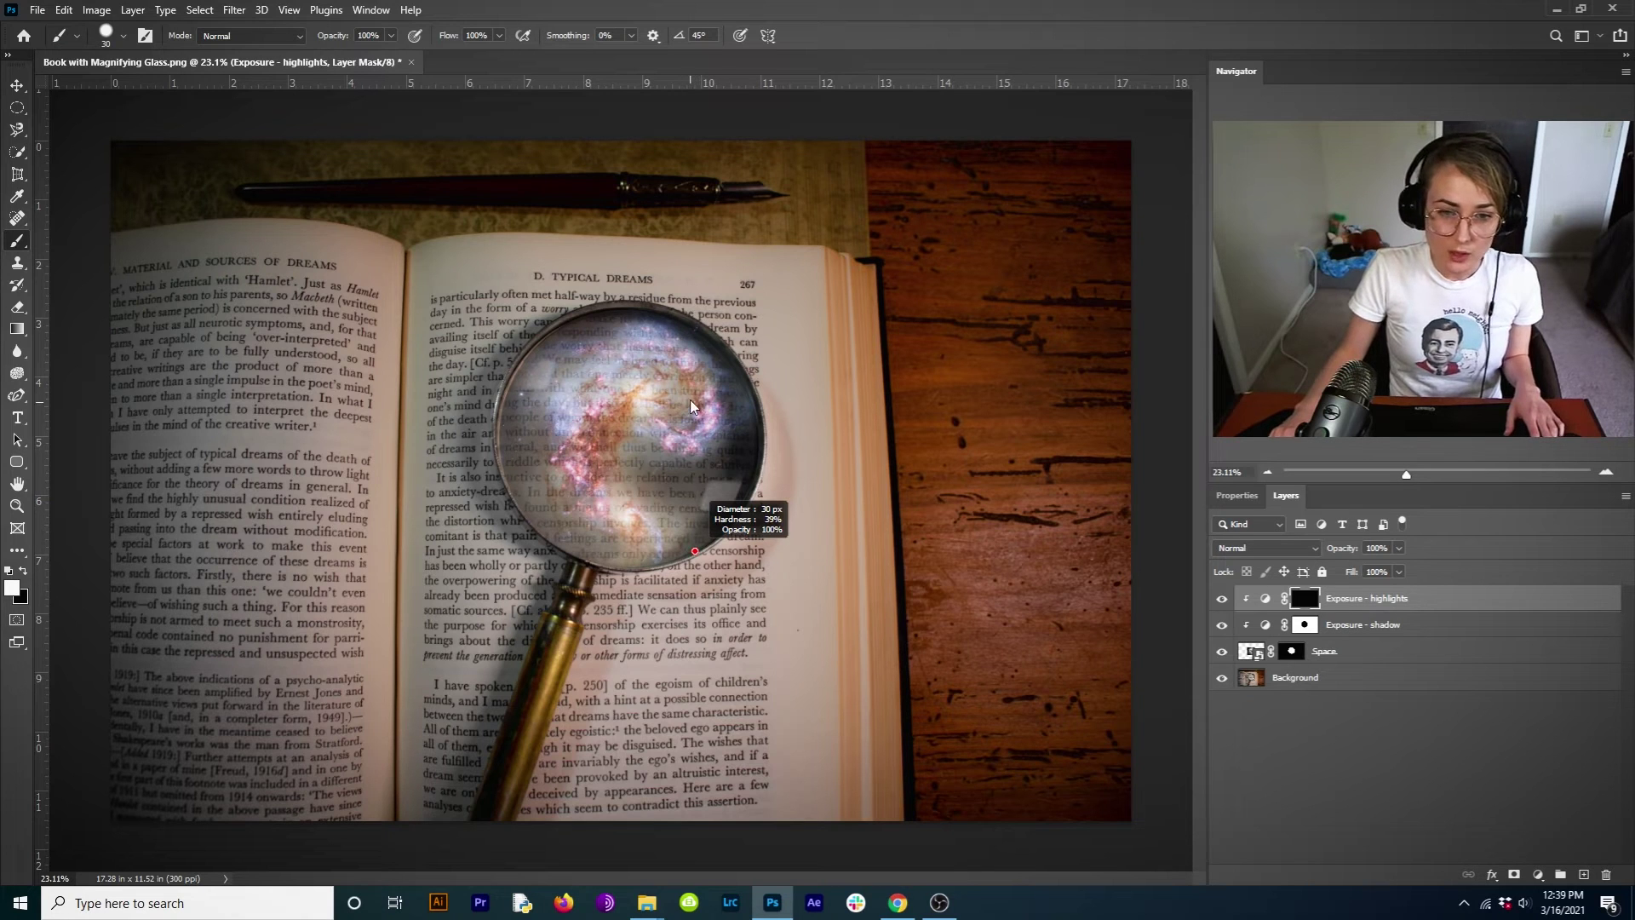
pyautogui.moveTo(692, 392); pyautogui.dragTo(703, 189)
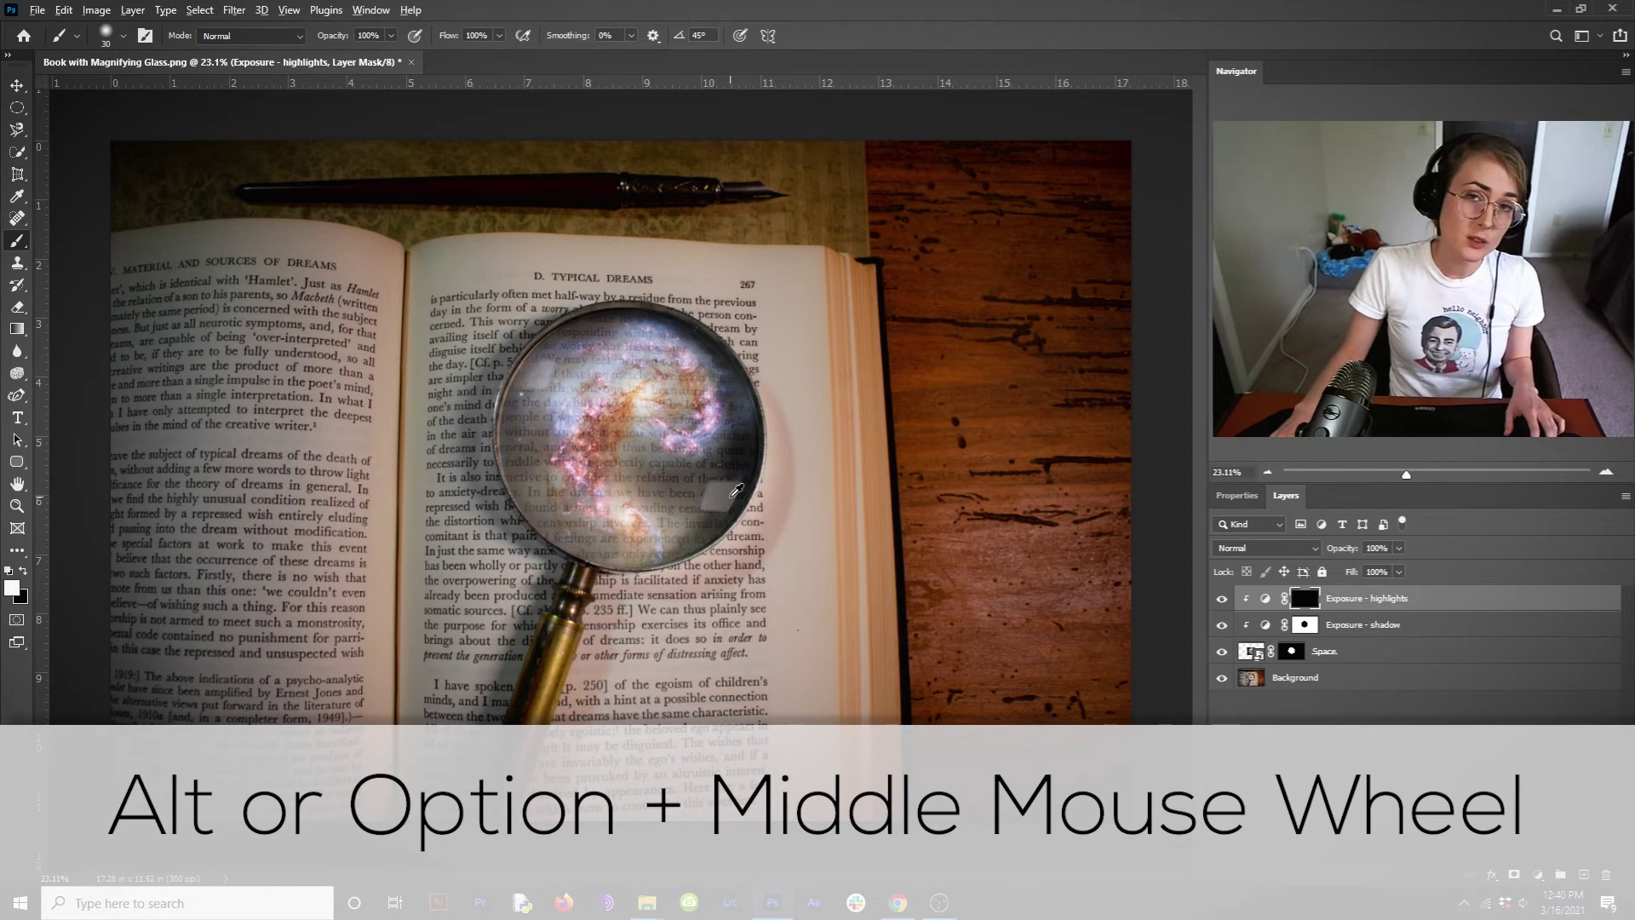
# - Examine the square reflection near the lens's lower-right rim at 100% zoom
pyautogui.keyDown('alt'); pyautogui.scroll(5, 736, 491); pyautogui.keyUp('alt')
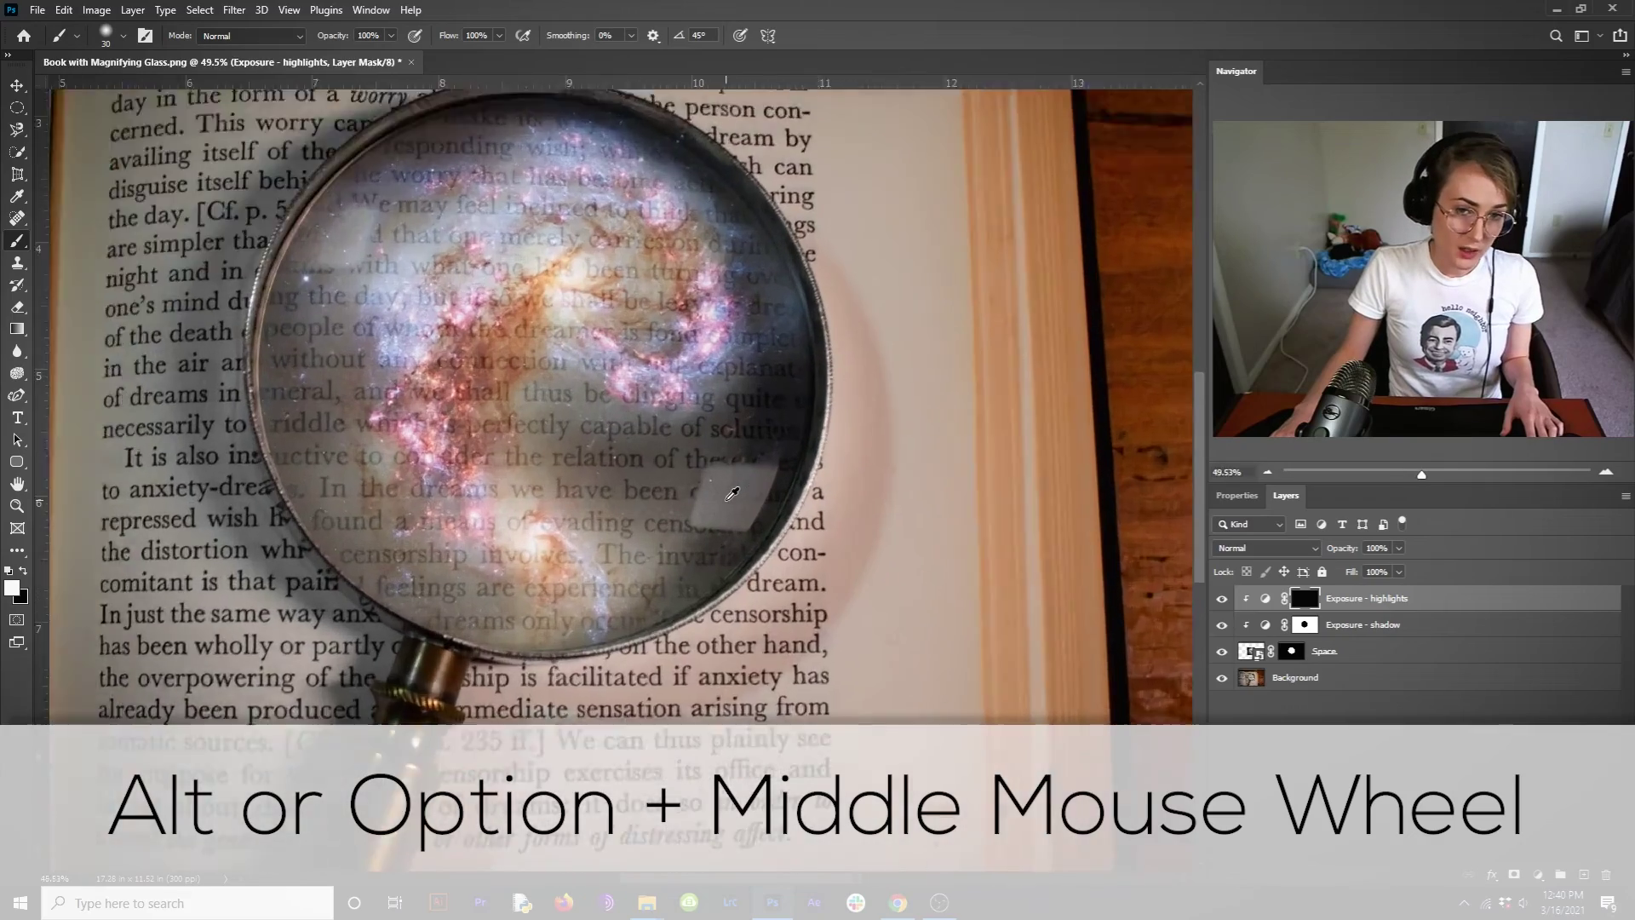
pyautogui.keyDown('alt'); pyautogui.scroll(4, 728, 497); pyautogui.keyUp('alt')
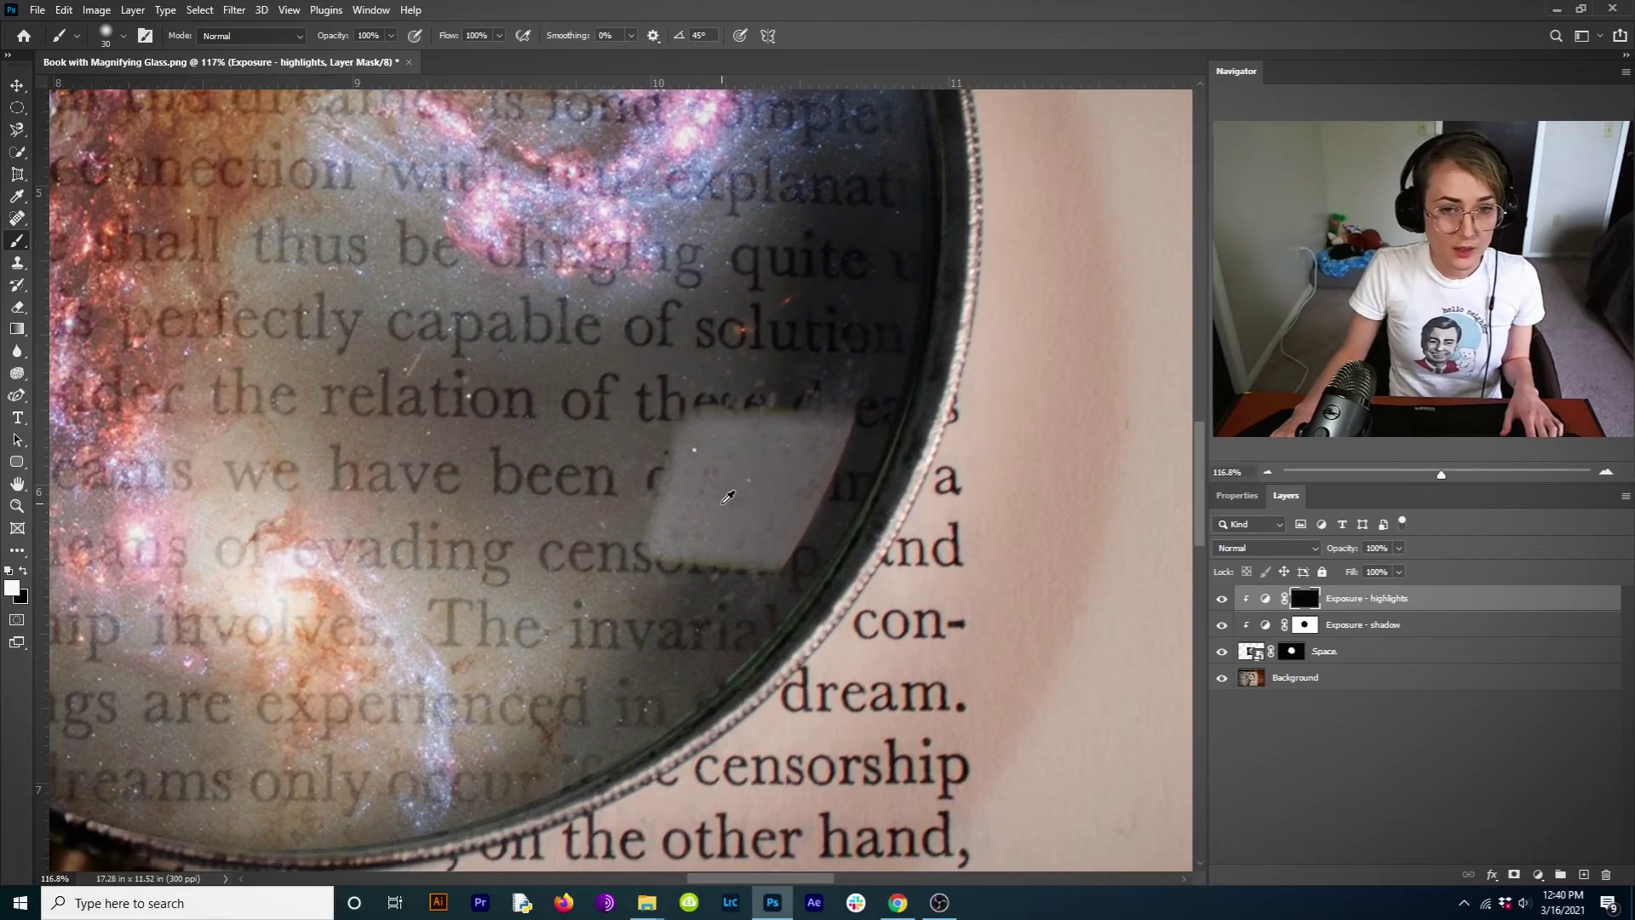
pyautogui.keyDown('alt'); pyautogui.scroll(-1, 728, 496); pyautogui.keyUp('alt')
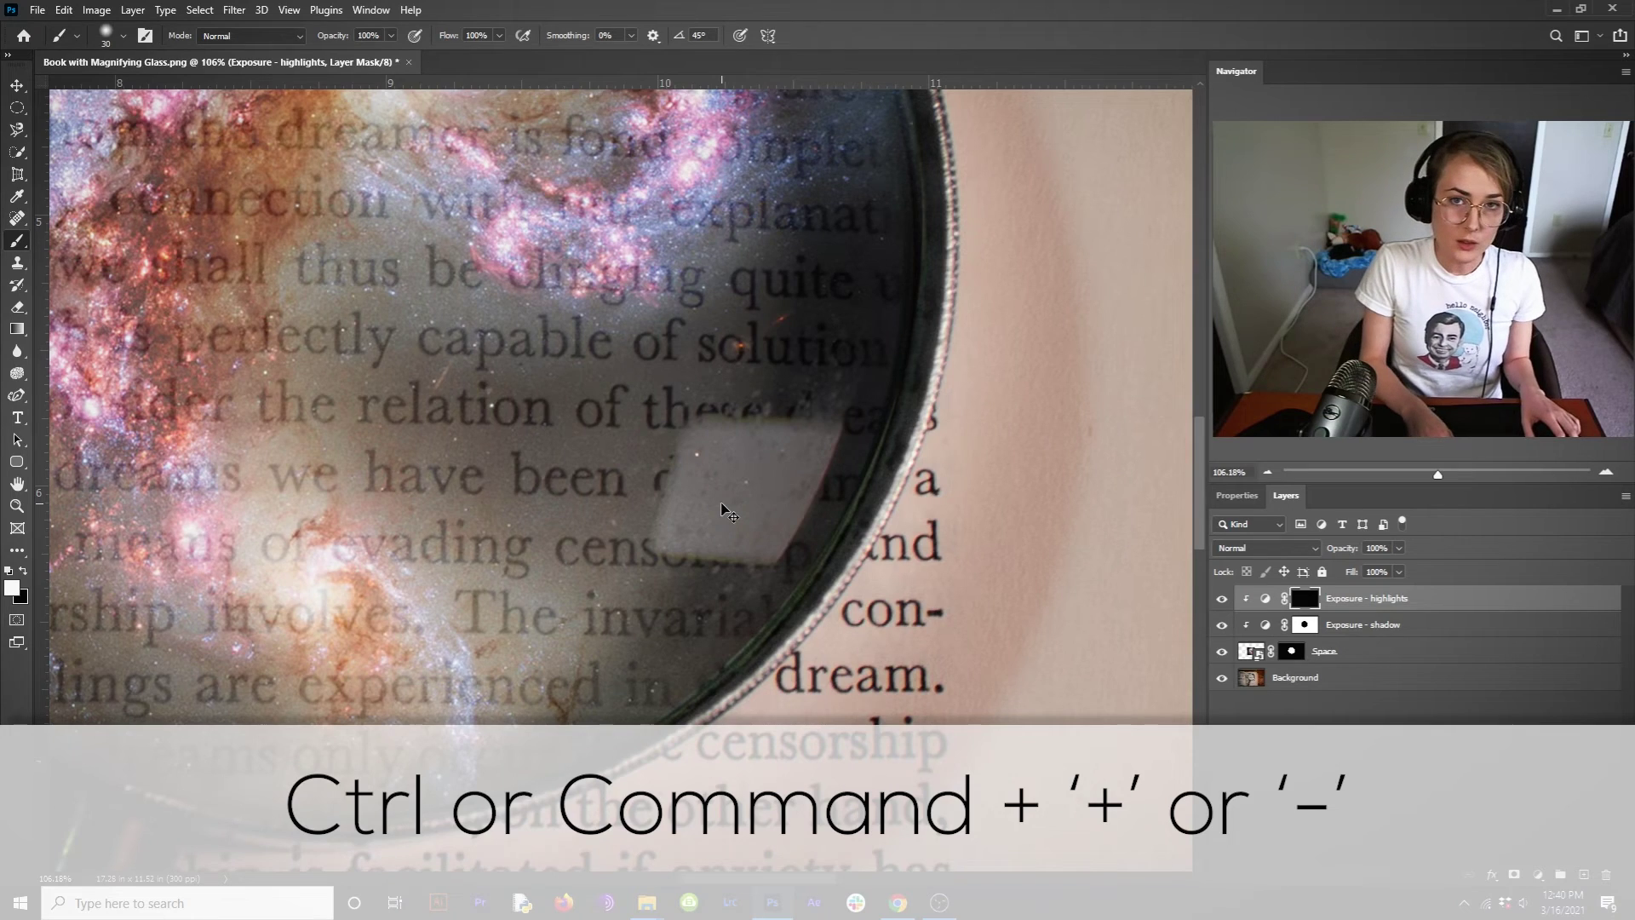
pyautogui.hotkey('ctrl', '+')
pyautogui.hotkey('ctrl', '-')
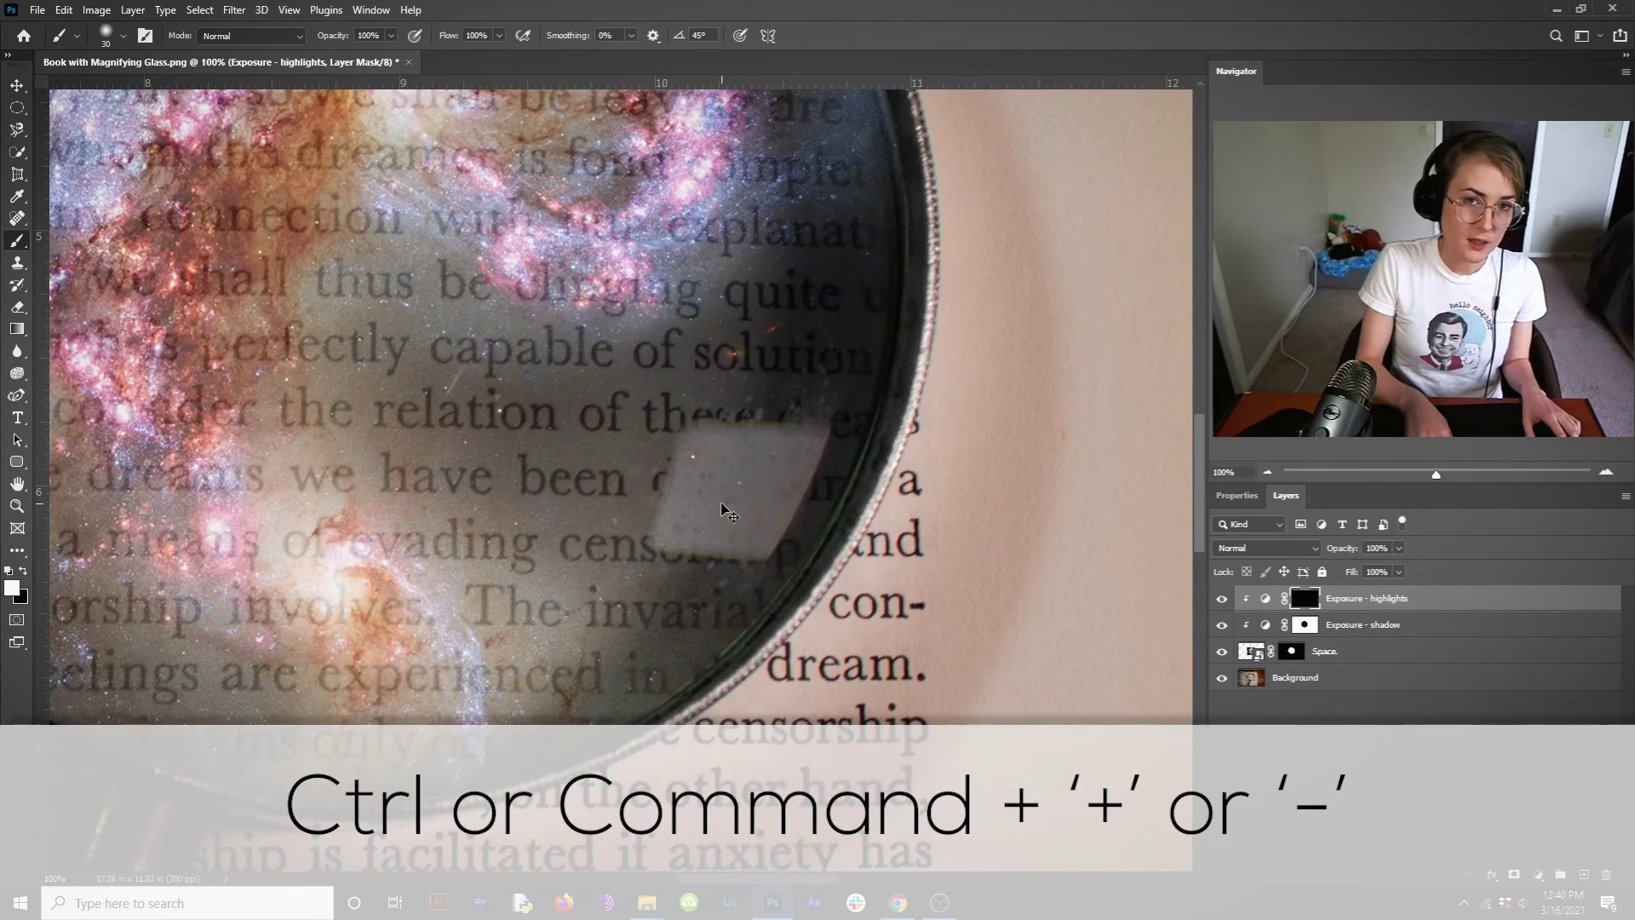
pyautogui.hotkey('ctrl', '-')
pyautogui.hotkey('ctrl', '+')
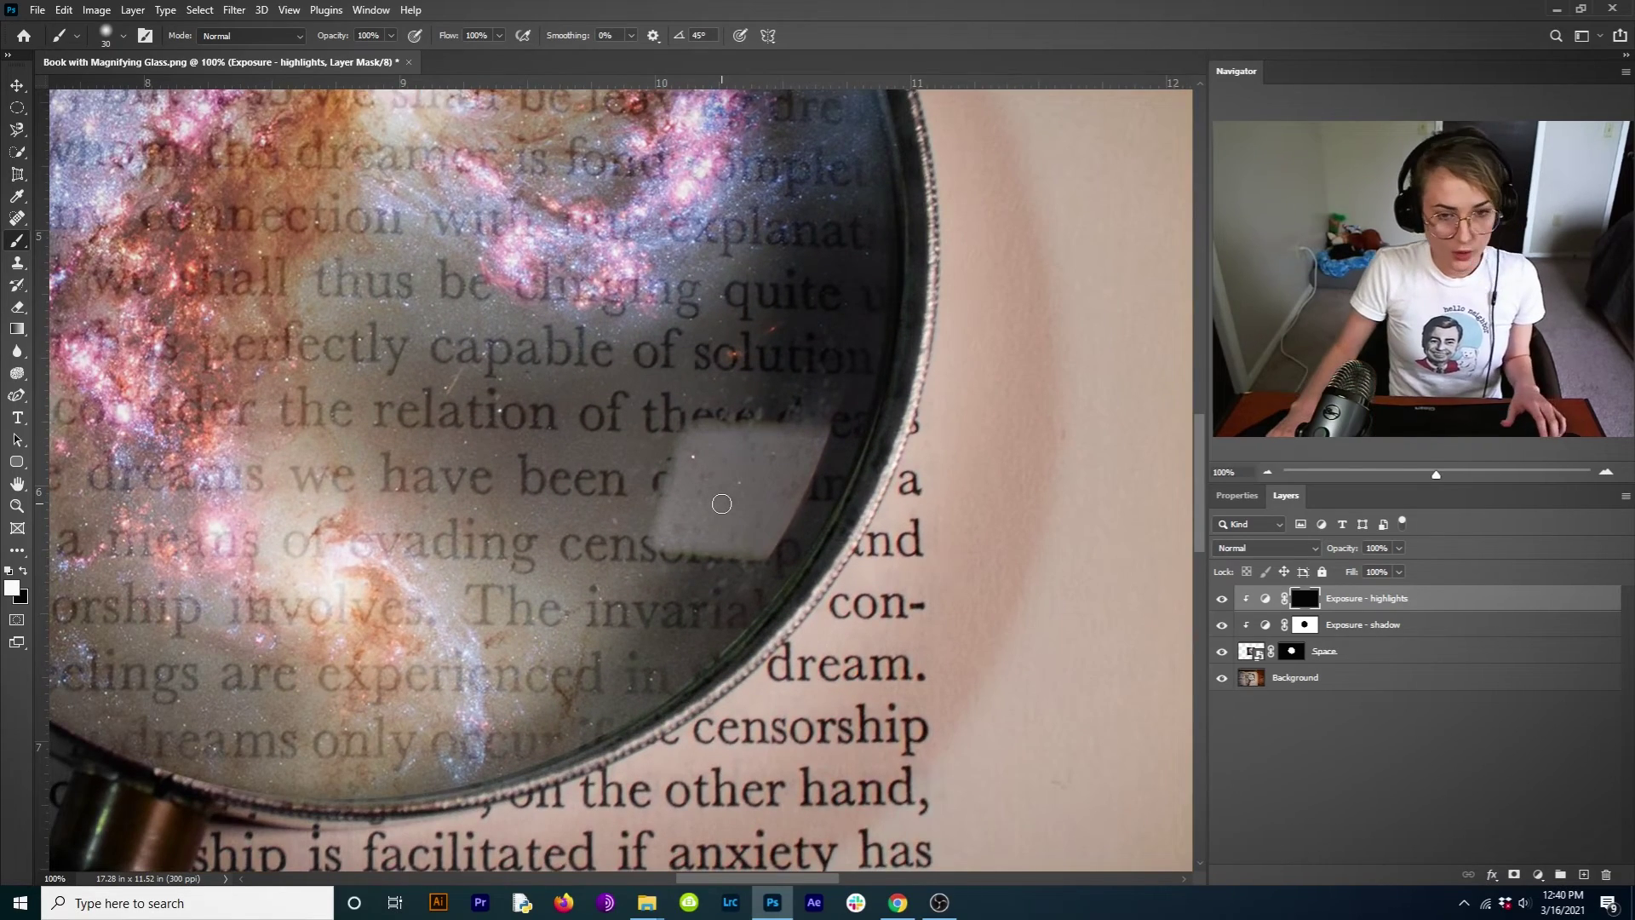
pyautogui.moveTo(1200, 457)
pyautogui.mouseDown()
pyautogui.moveTo(1199, 432)
pyautogui.moveTo(1200, 486)
pyautogui.moveTo(1192, 469)
pyautogui.mouseUp()
pyautogui.scroll(-1, 773, 851)
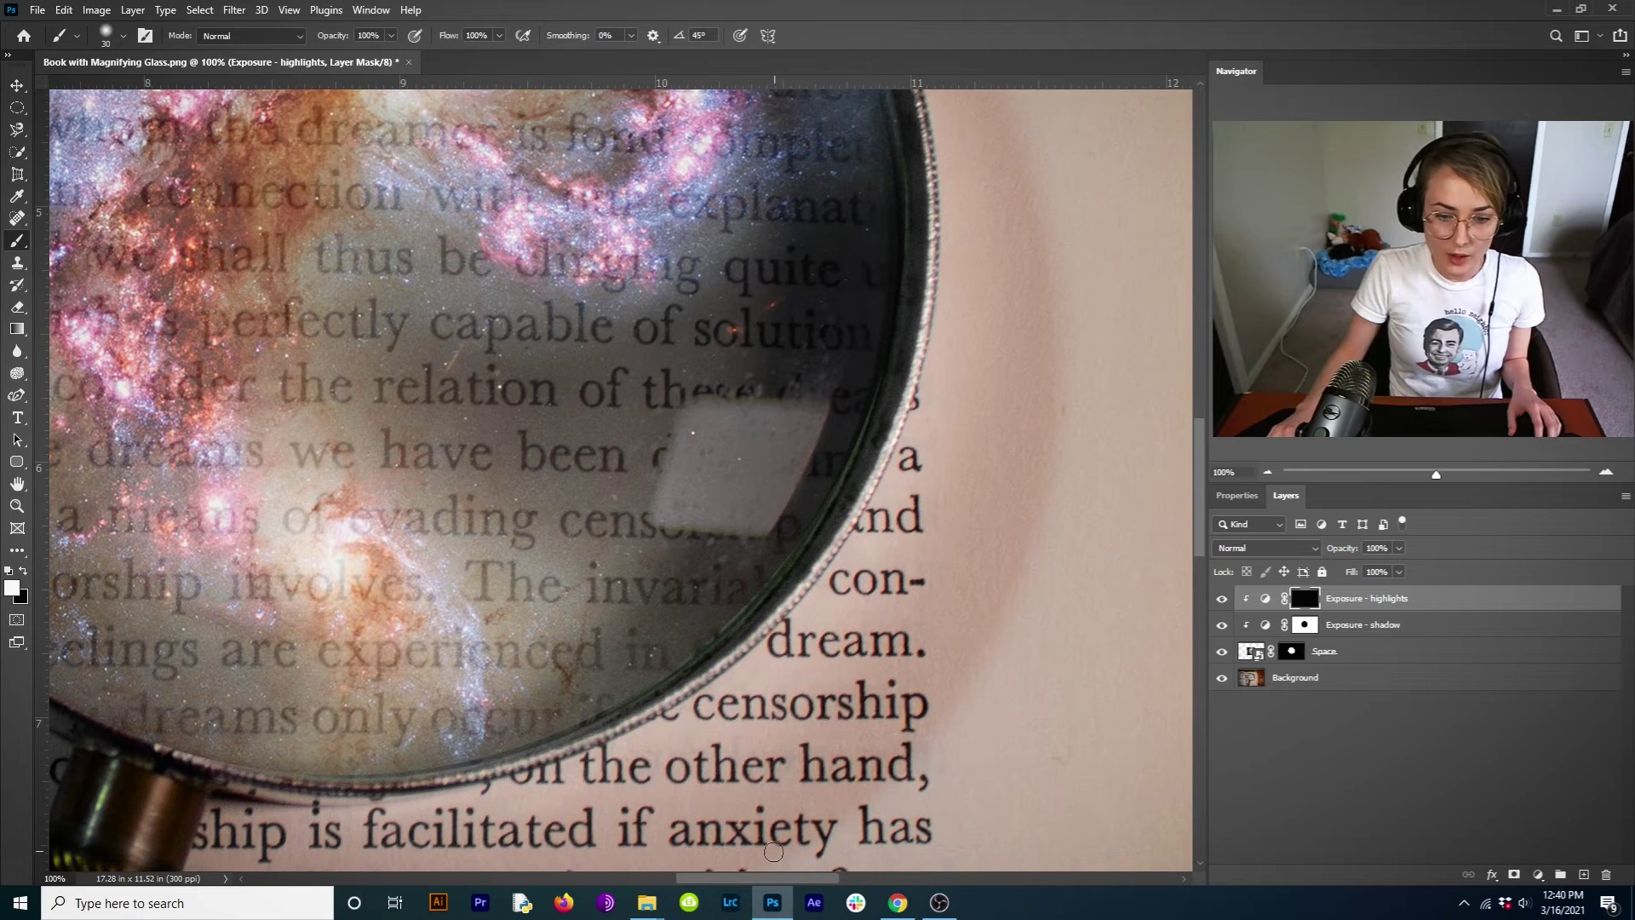
pyautogui.moveTo(772, 882)
pyautogui.mouseDown()
pyautogui.moveTo(792, 881)
pyautogui.moveTo(772, 881)
pyautogui.mouseUp()
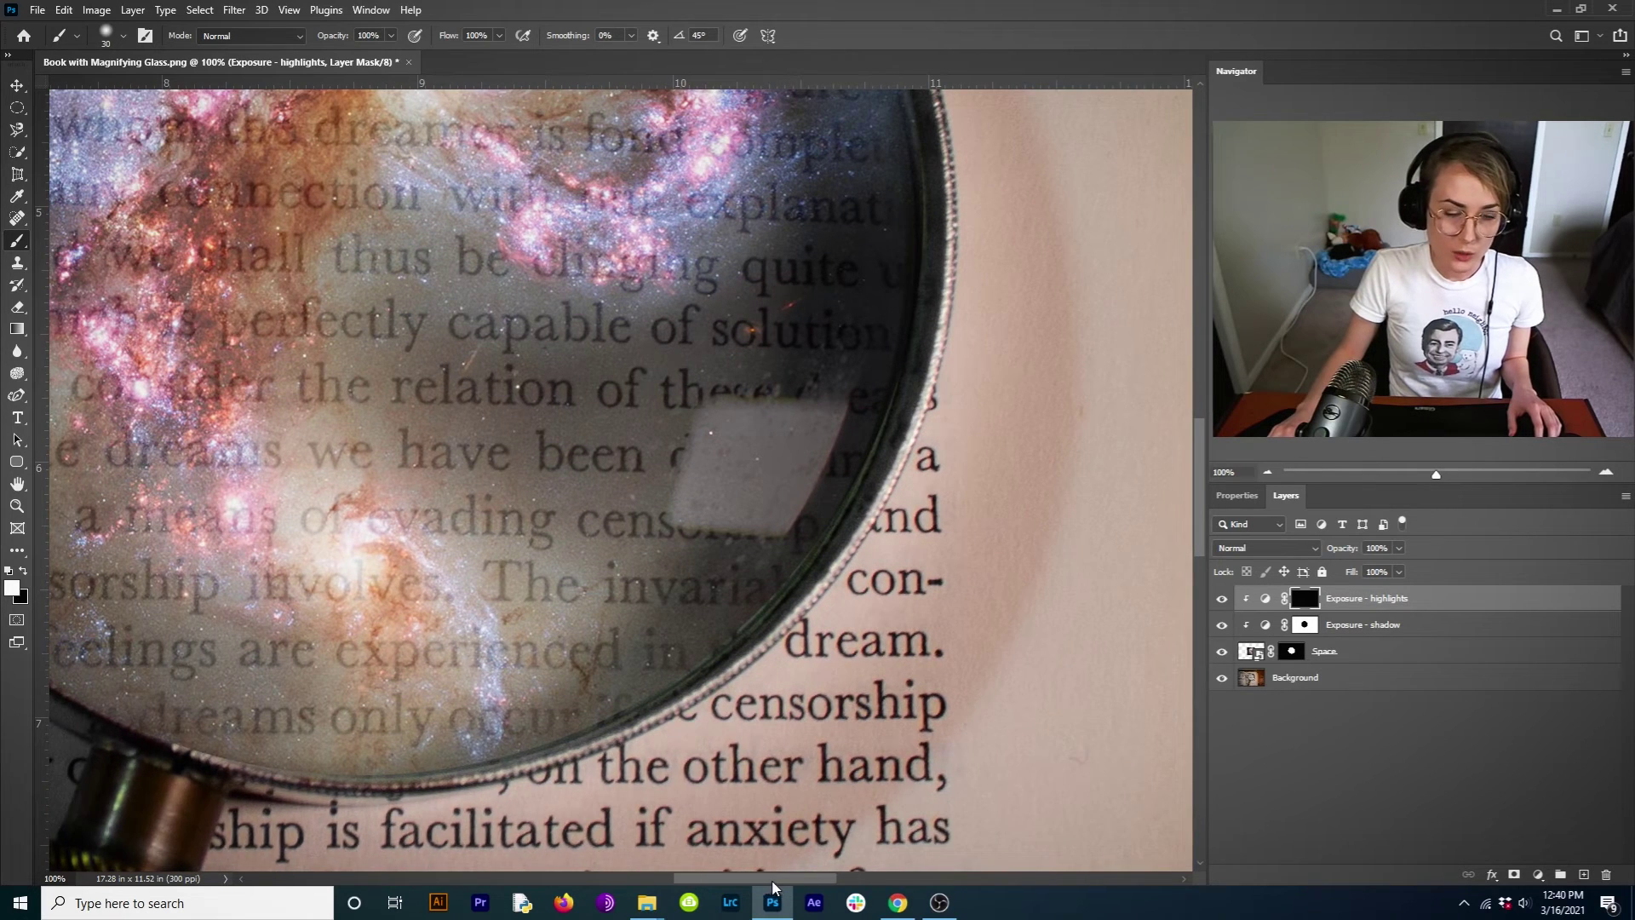
pyautogui.press('space')
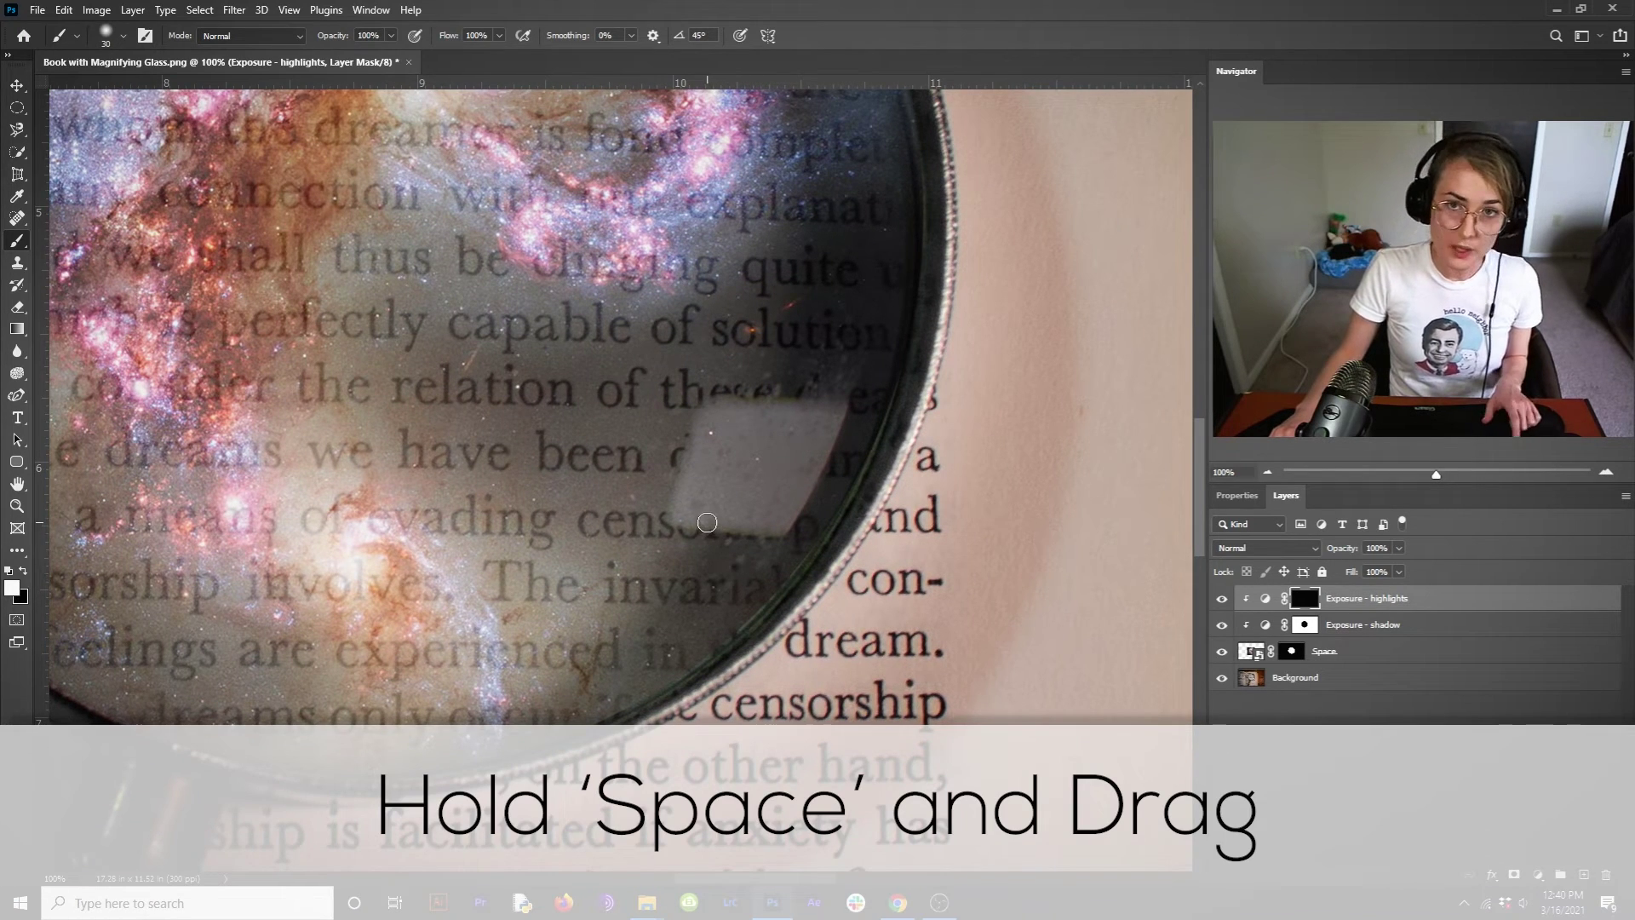
pyautogui.moveTo(650, 340)
pyautogui.mouseDown()
pyautogui.moveTo(635, 316)
pyautogui.moveTo(582, 397)
pyautogui.moveTo(662, 334)
pyautogui.moveTo(627, 397)
pyautogui.moveTo(645, 341)
pyautogui.moveTo(668, 339)
pyautogui.mouseUp()
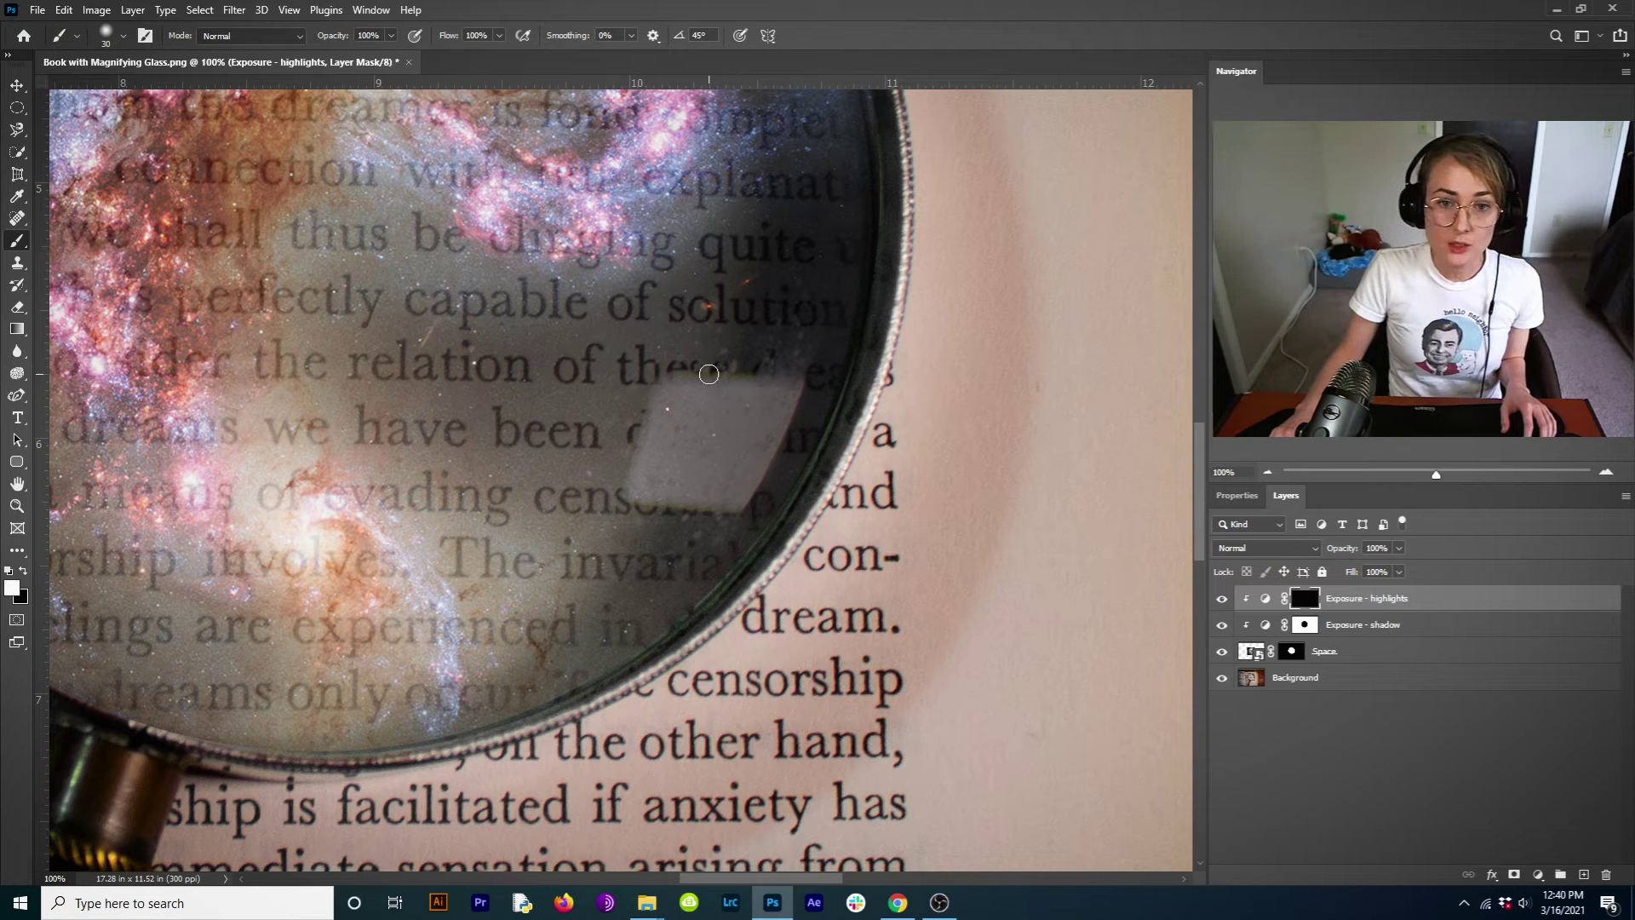
# - Resize the brush to about 28 px and paint white on the highlights mask over the whole square reflection near the lens's lower-right rim
pyautogui.keyDown('alt'); pyautogui.rightClick(701, 447); pyautogui.keyUp('alt')
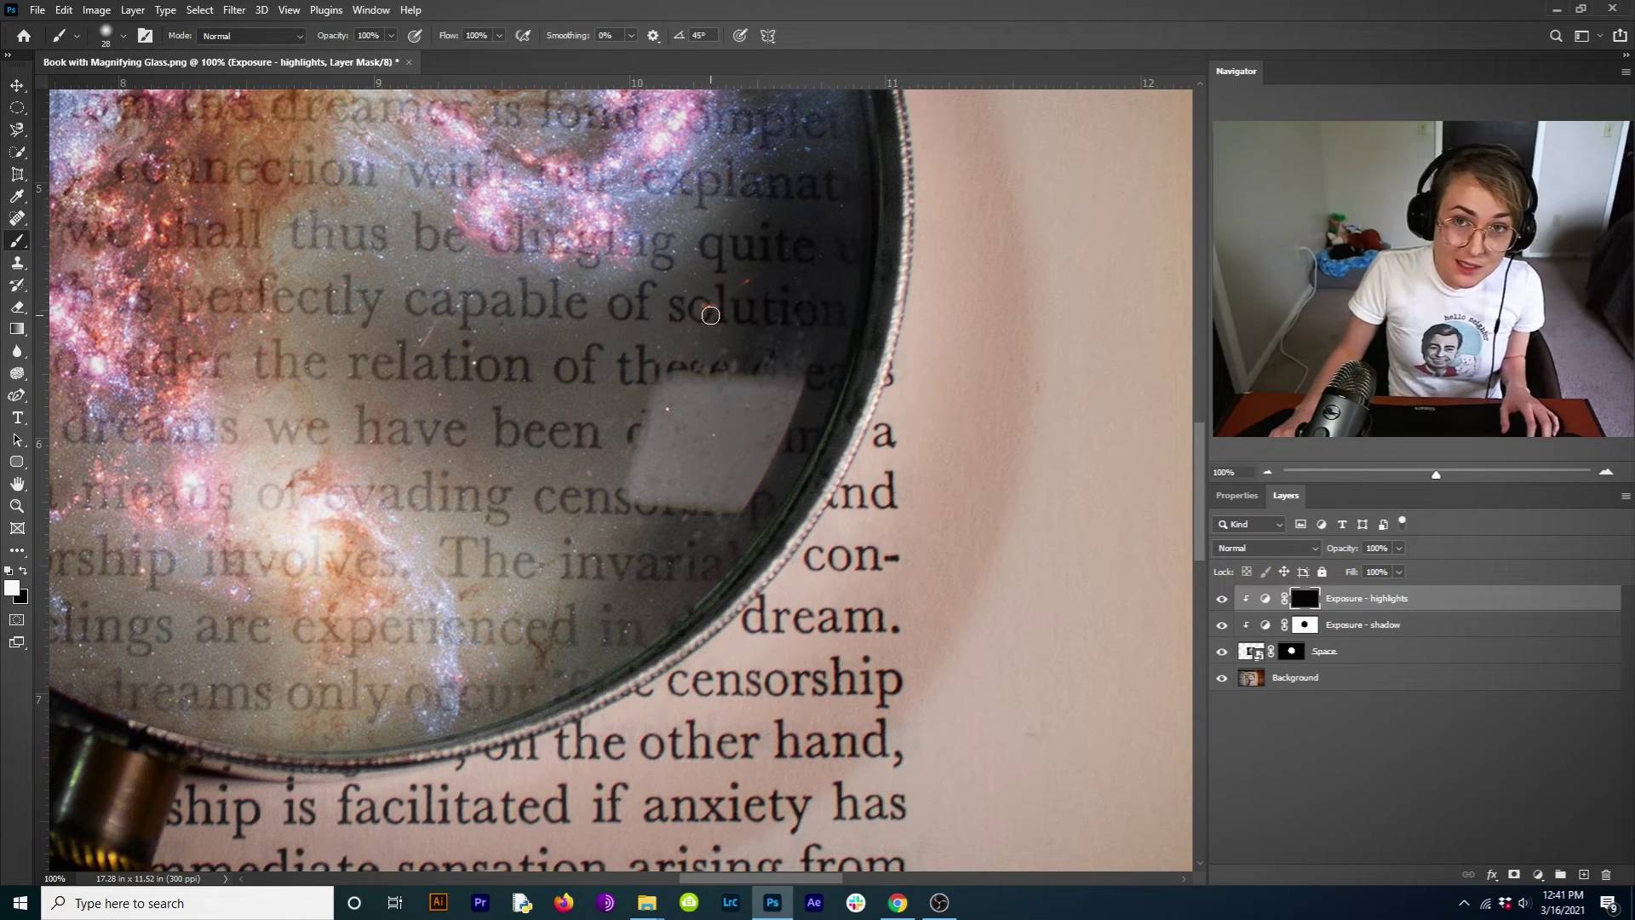
pyautogui.click(123, 38)
pyautogui.click(924, 10)
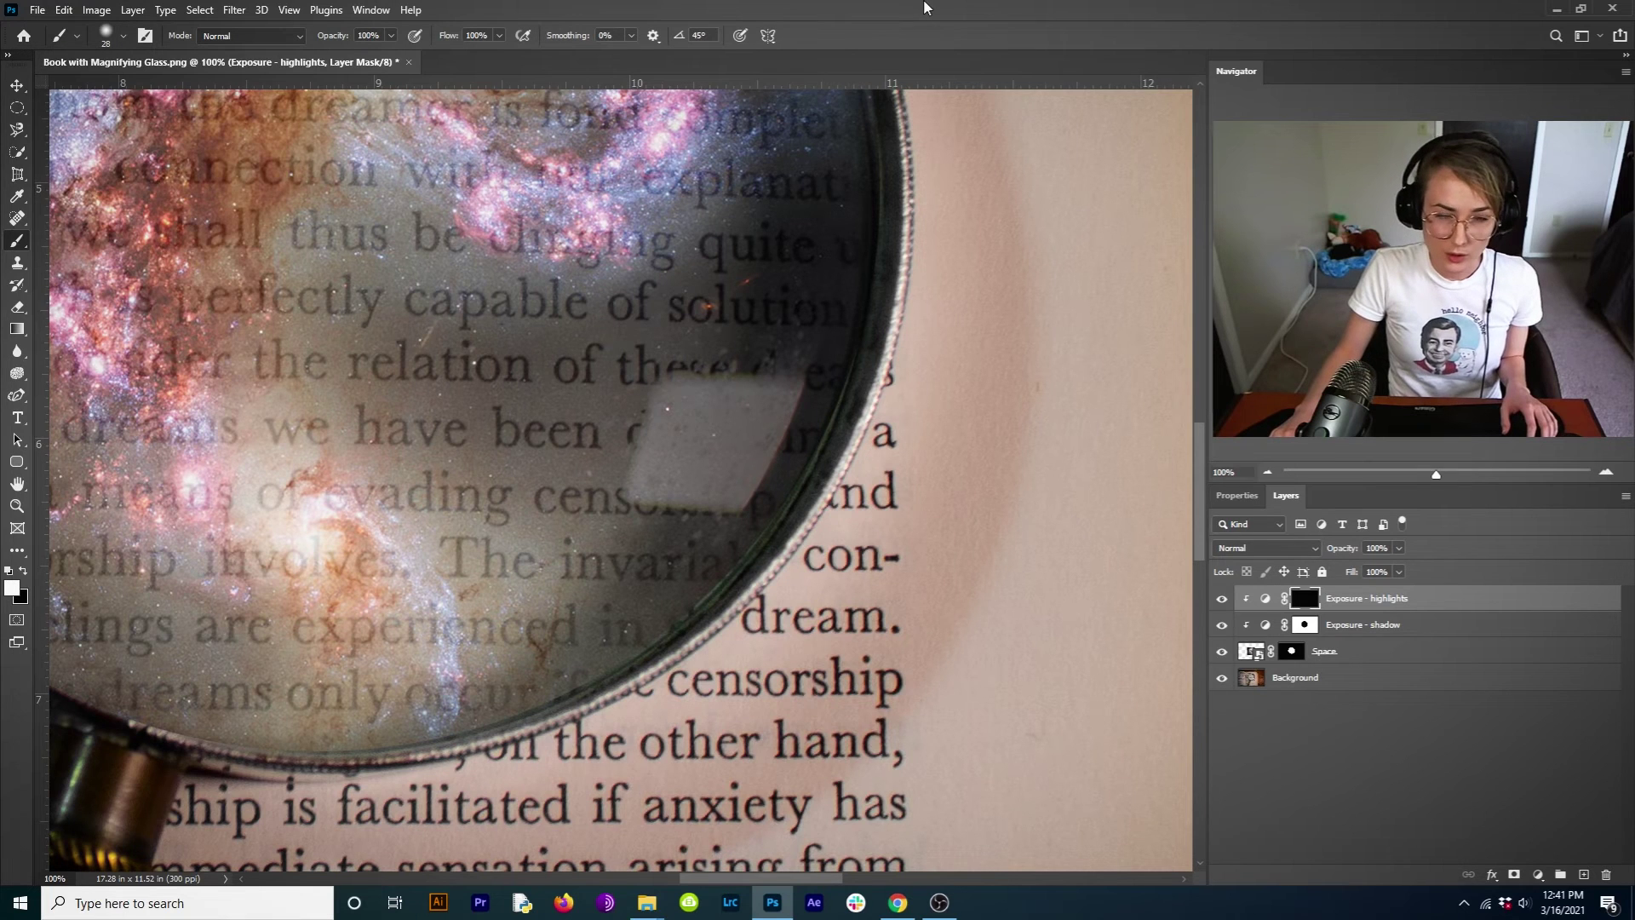
pyautogui.moveTo(659, 406)
pyautogui.mouseDown()
pyautogui.moveTo(632, 494)
pyautogui.moveTo(748, 509)
pyautogui.mouseUp()
pyautogui.moveTo(803, 381); pyautogui.dragTo(741, 494)
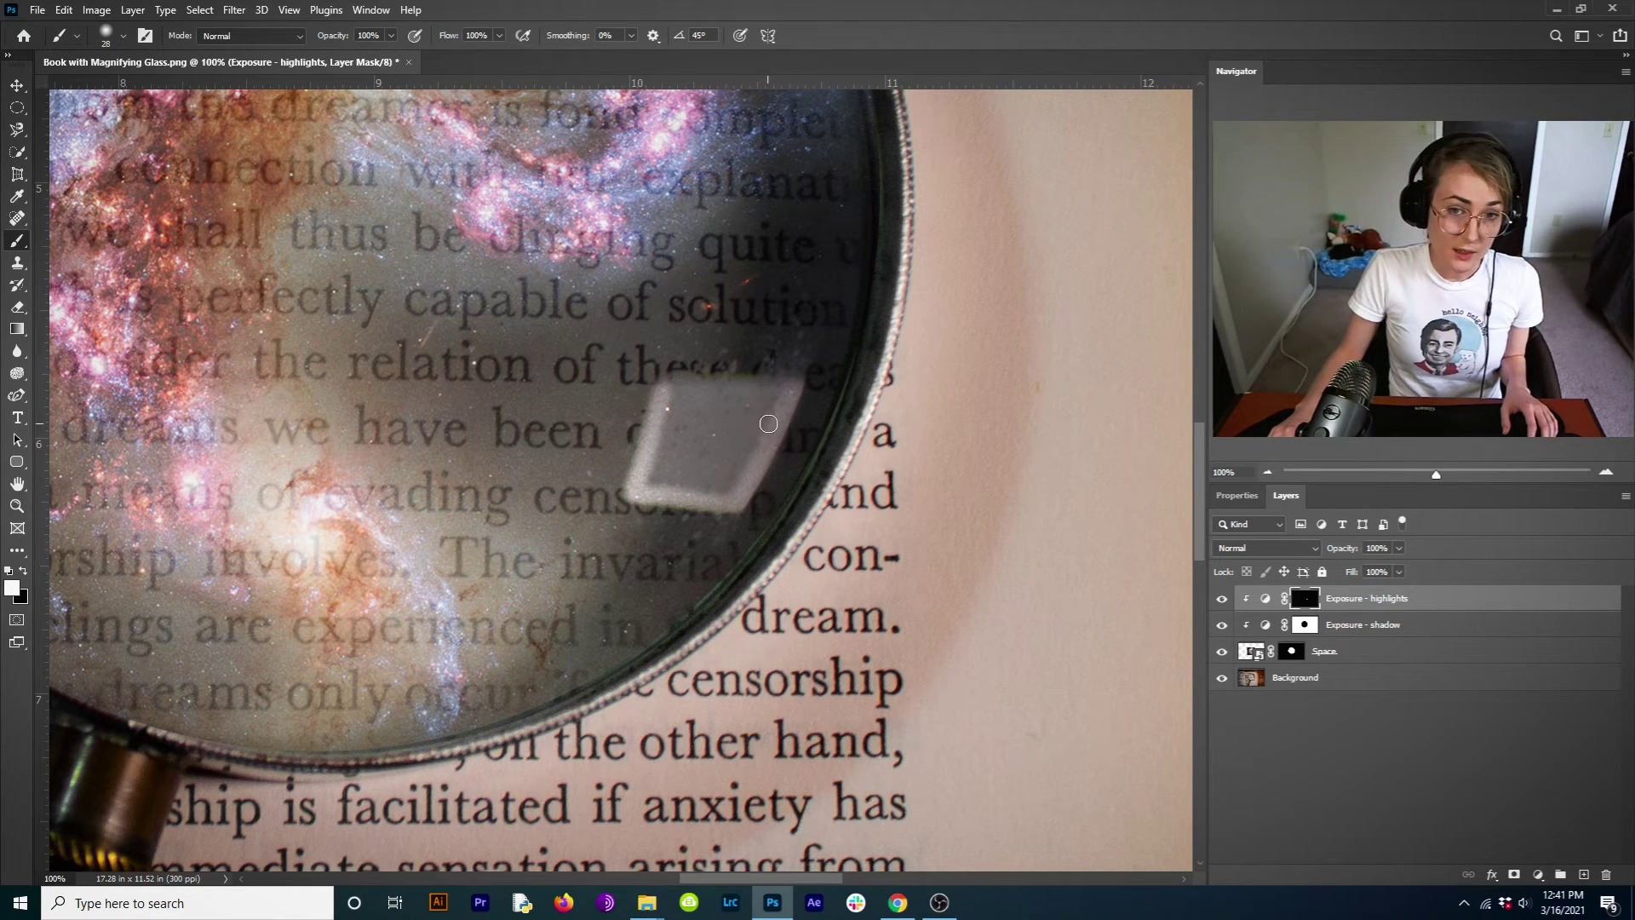
pyautogui.moveTo(781, 394)
pyautogui.mouseDown()
pyautogui.moveTo(668, 398)
pyautogui.moveTo(776, 407)
pyautogui.moveTo(717, 493)
pyautogui.moveTo(752, 413)
pyautogui.moveTo(704, 488)
pyautogui.moveTo(734, 415)
pyautogui.moveTo(705, 487)
pyautogui.moveTo(721, 415)
pyautogui.moveTo(682, 478)
pyautogui.moveTo(695, 417)
pyautogui.moveTo(655, 486)
pyautogui.moveTo(680, 411)
pyautogui.moveTo(650, 477)
pyautogui.mouseUp()
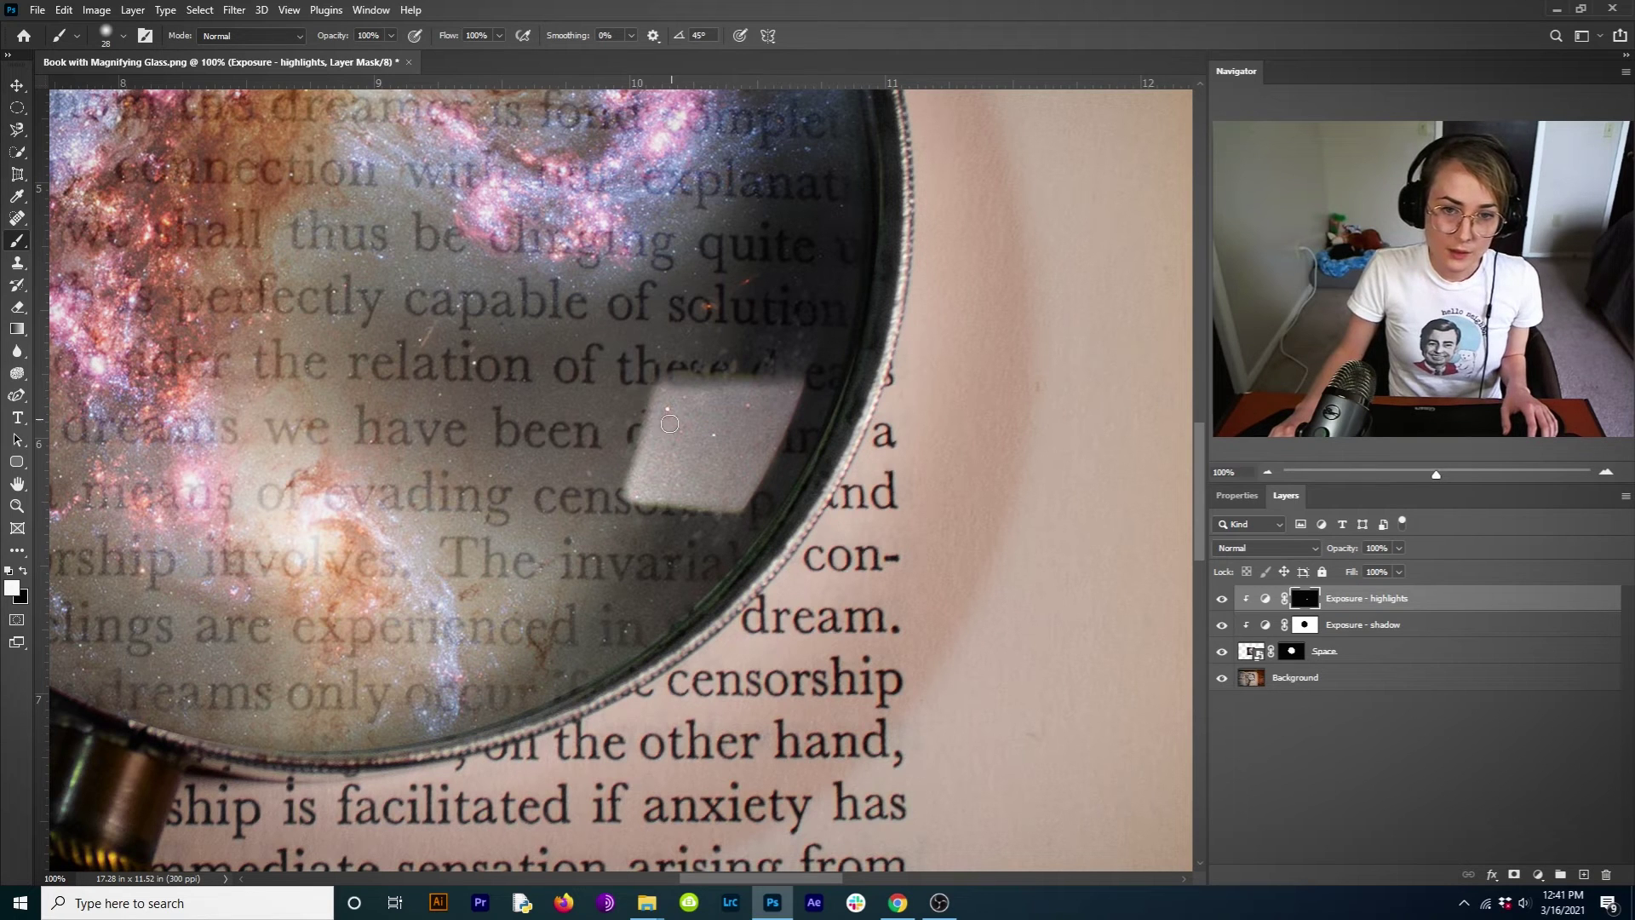
pyautogui.moveTo(677, 432); pyautogui.dragTo(691, 425)
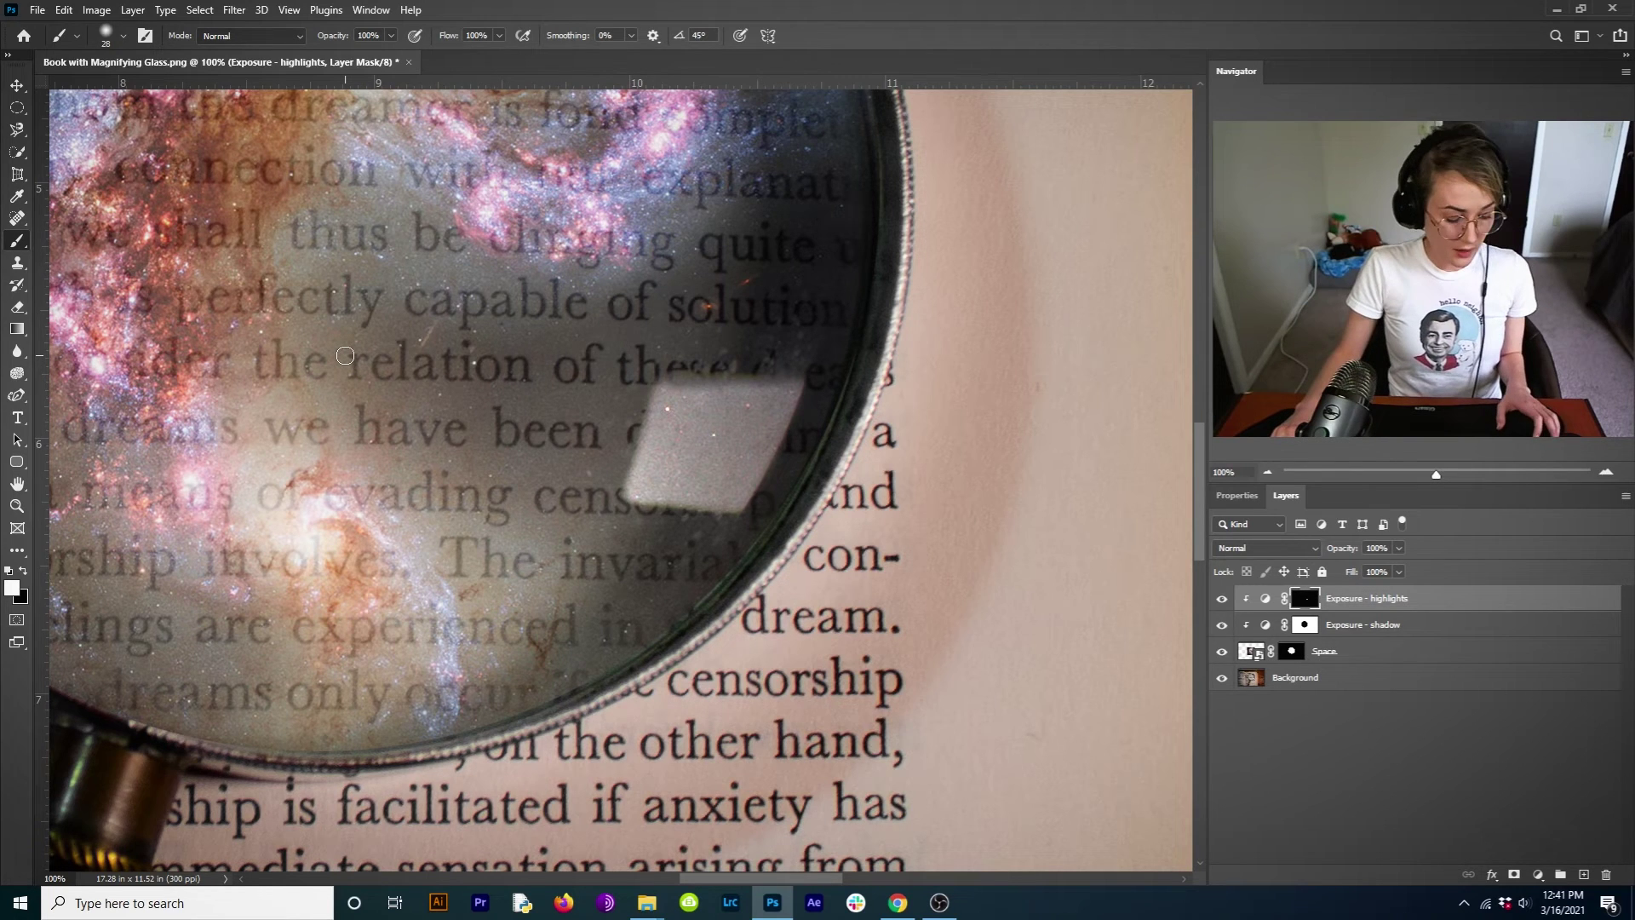
# - Lower the Space layer's opacity to 41% to reveal the square reflection near the lens's upper-left rim
pyautogui.press('space')
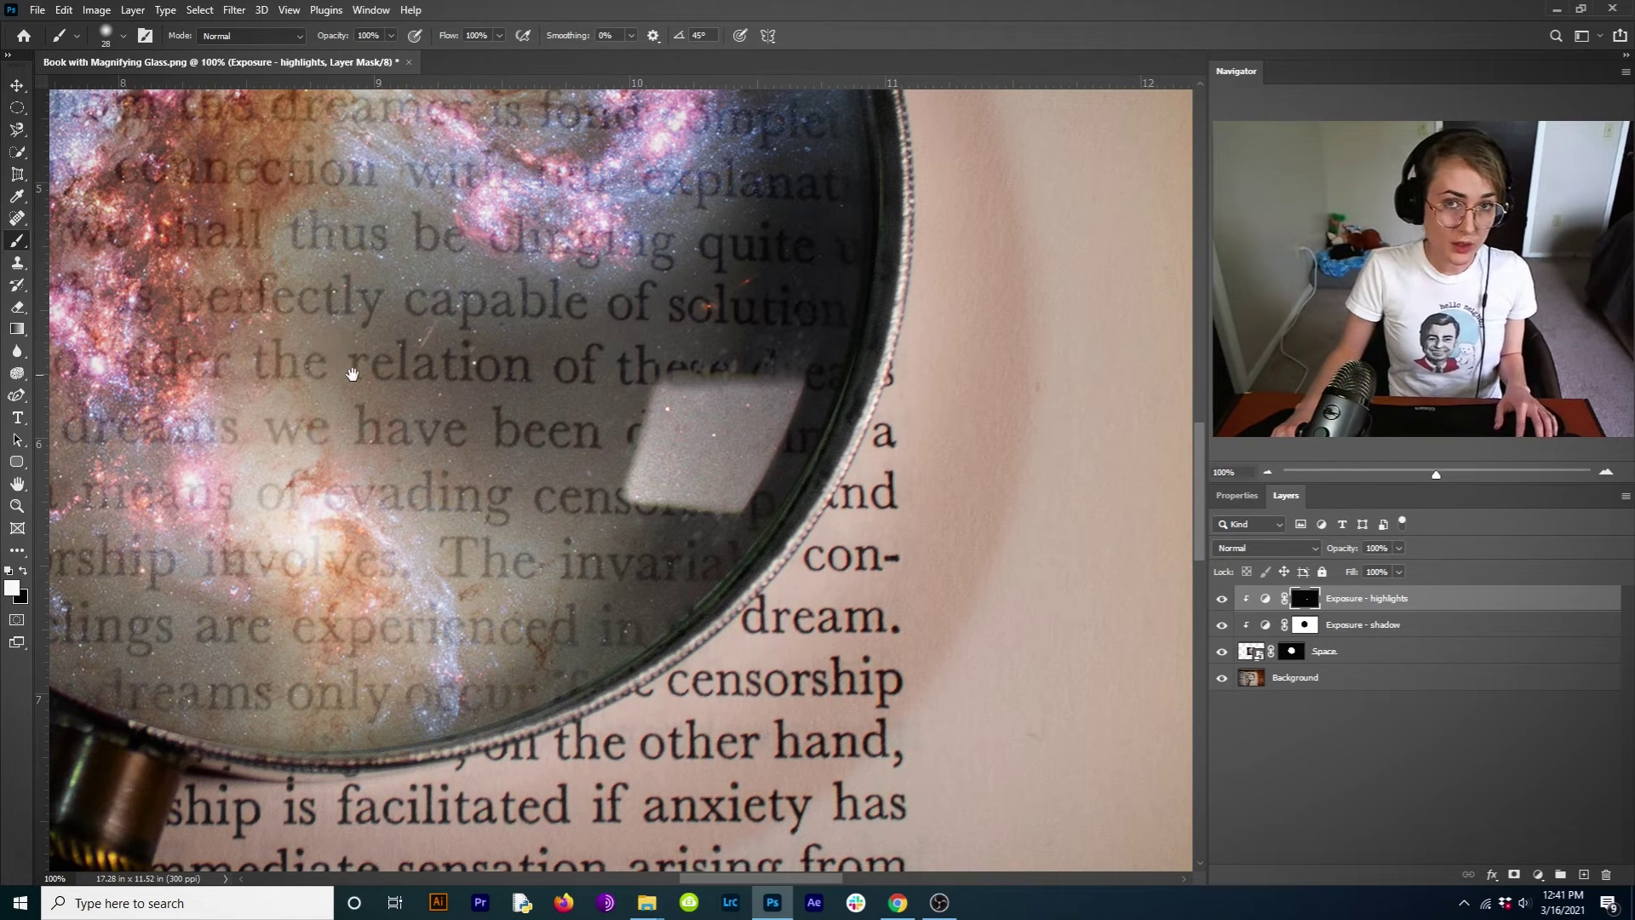
pyautogui.moveTo(266, 341); pyautogui.dragTo(425, 546)
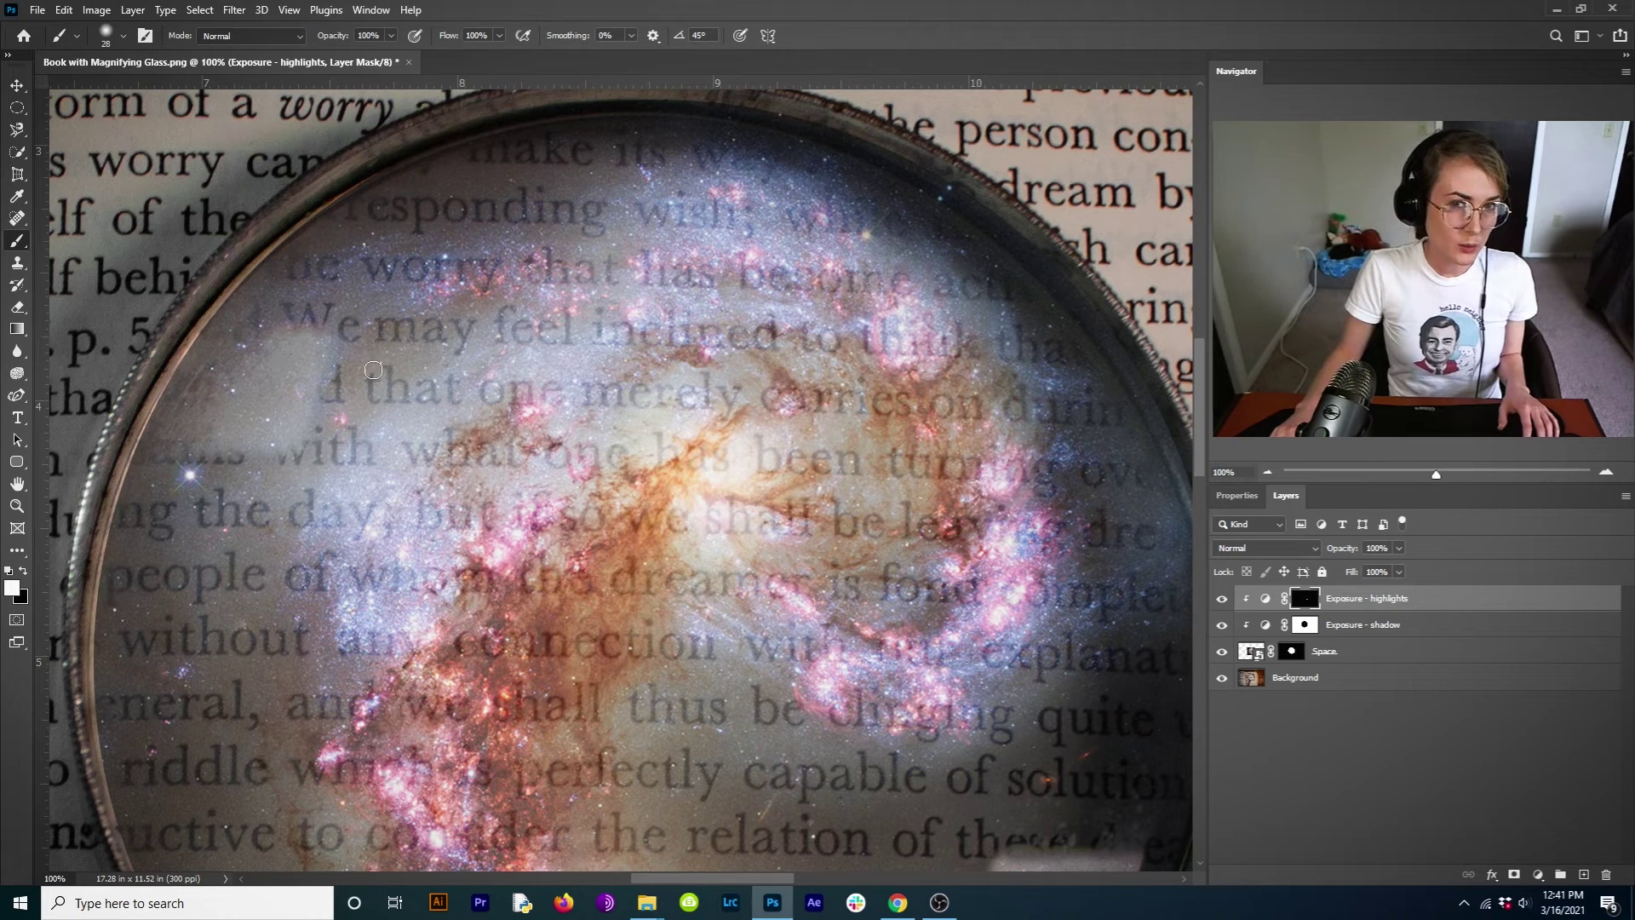
pyautogui.click(1349, 655)
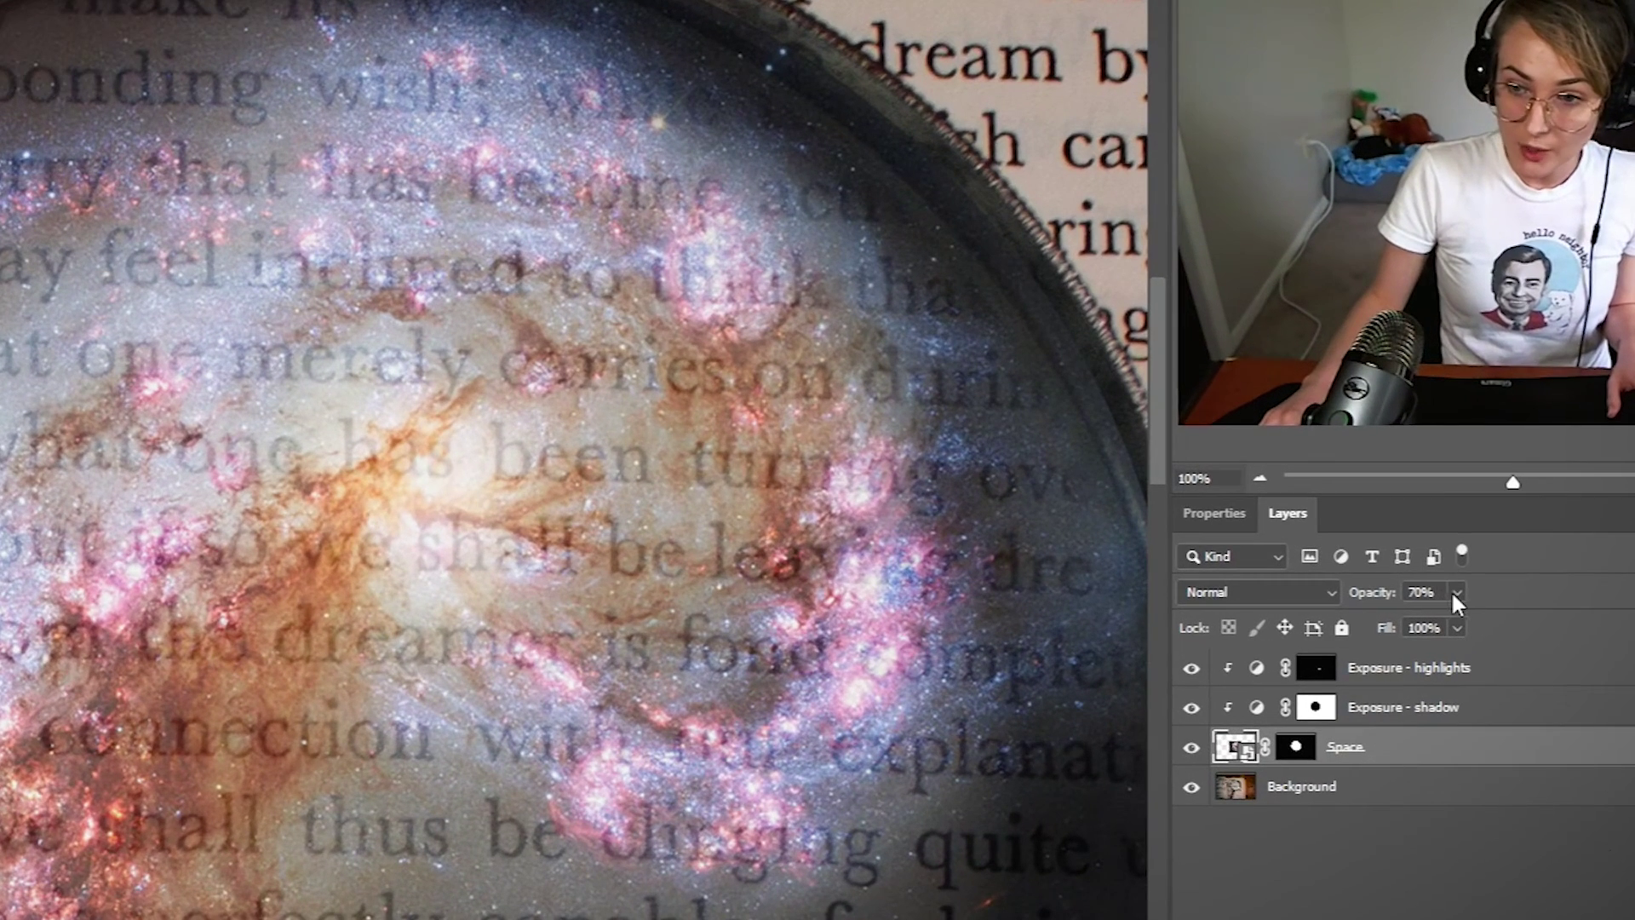
pyautogui.click(1398, 548)
pyautogui.moveTo(1451, 621); pyautogui.dragTo(1424, 621)
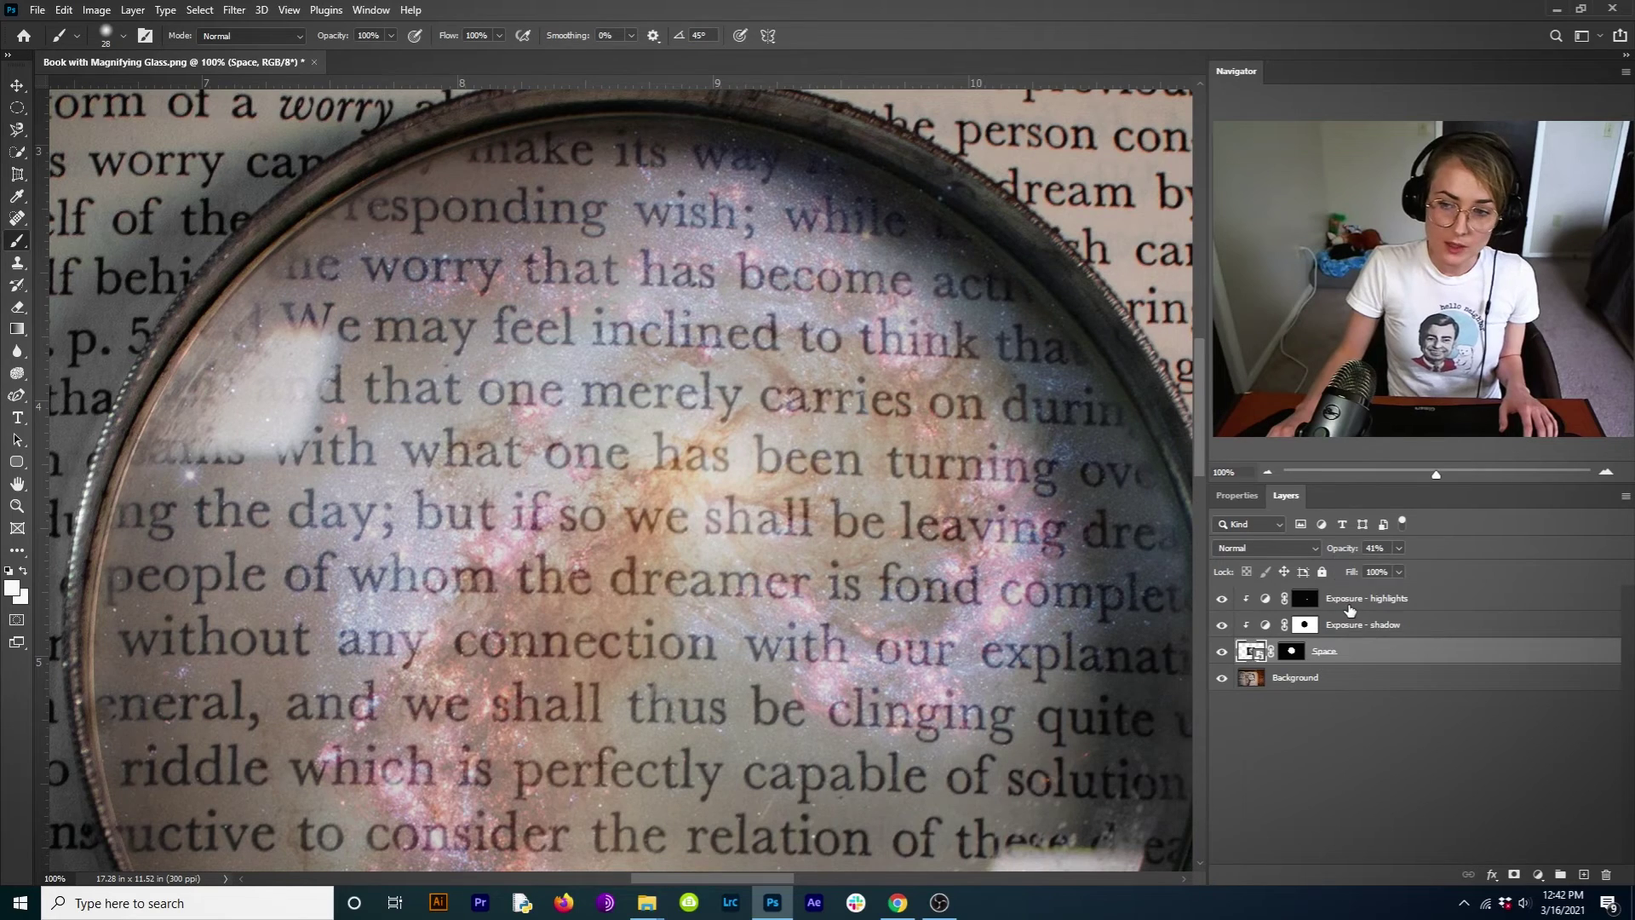
# - Paint white on the Exposure - highlights mask over the square reflection near the lens's upper-left rim
pyautogui.click(1306, 599)
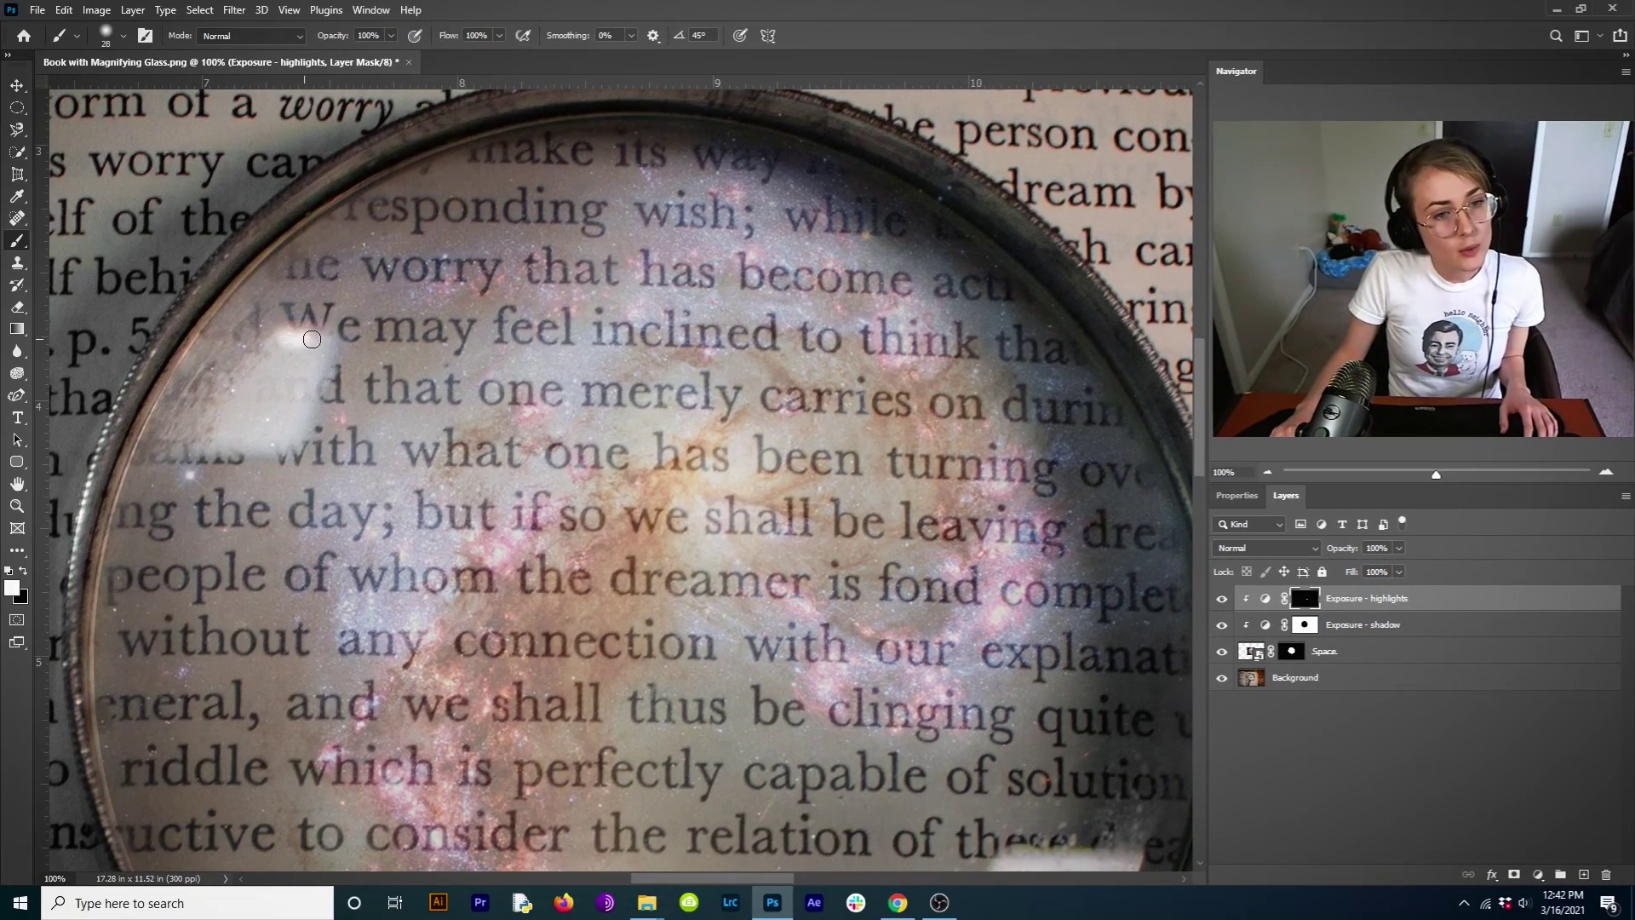
pyautogui.moveTo(86, 277)
pyautogui.mouseDown()
pyautogui.moveTo(58, 386)
pyautogui.moveTo(0, 404)
pyautogui.mouseUp()
pyautogui.moveTo(226, 446)
pyautogui.mouseDown()
pyautogui.moveTo(214, 425)
pyautogui.moveTo(281, 345)
pyautogui.moveTo(230, 430)
pyautogui.moveTo(289, 348)
pyautogui.moveTo(252, 426)
pyautogui.moveTo(302, 353)
pyautogui.moveTo(273, 409)
pyautogui.moveTo(289, 395)
pyautogui.mouseUp()
pyautogui.moveTo(307, 322)
pyautogui.mouseDown()
pyautogui.moveTo(272, 306)
pyautogui.moveTo(138, 467)
pyautogui.moveTo(206, 337)
pyautogui.moveTo(286, 257)
pyautogui.moveTo(140, 494)
pyautogui.moveTo(260, 315)
pyautogui.moveTo(159, 435)
pyautogui.mouseUp()
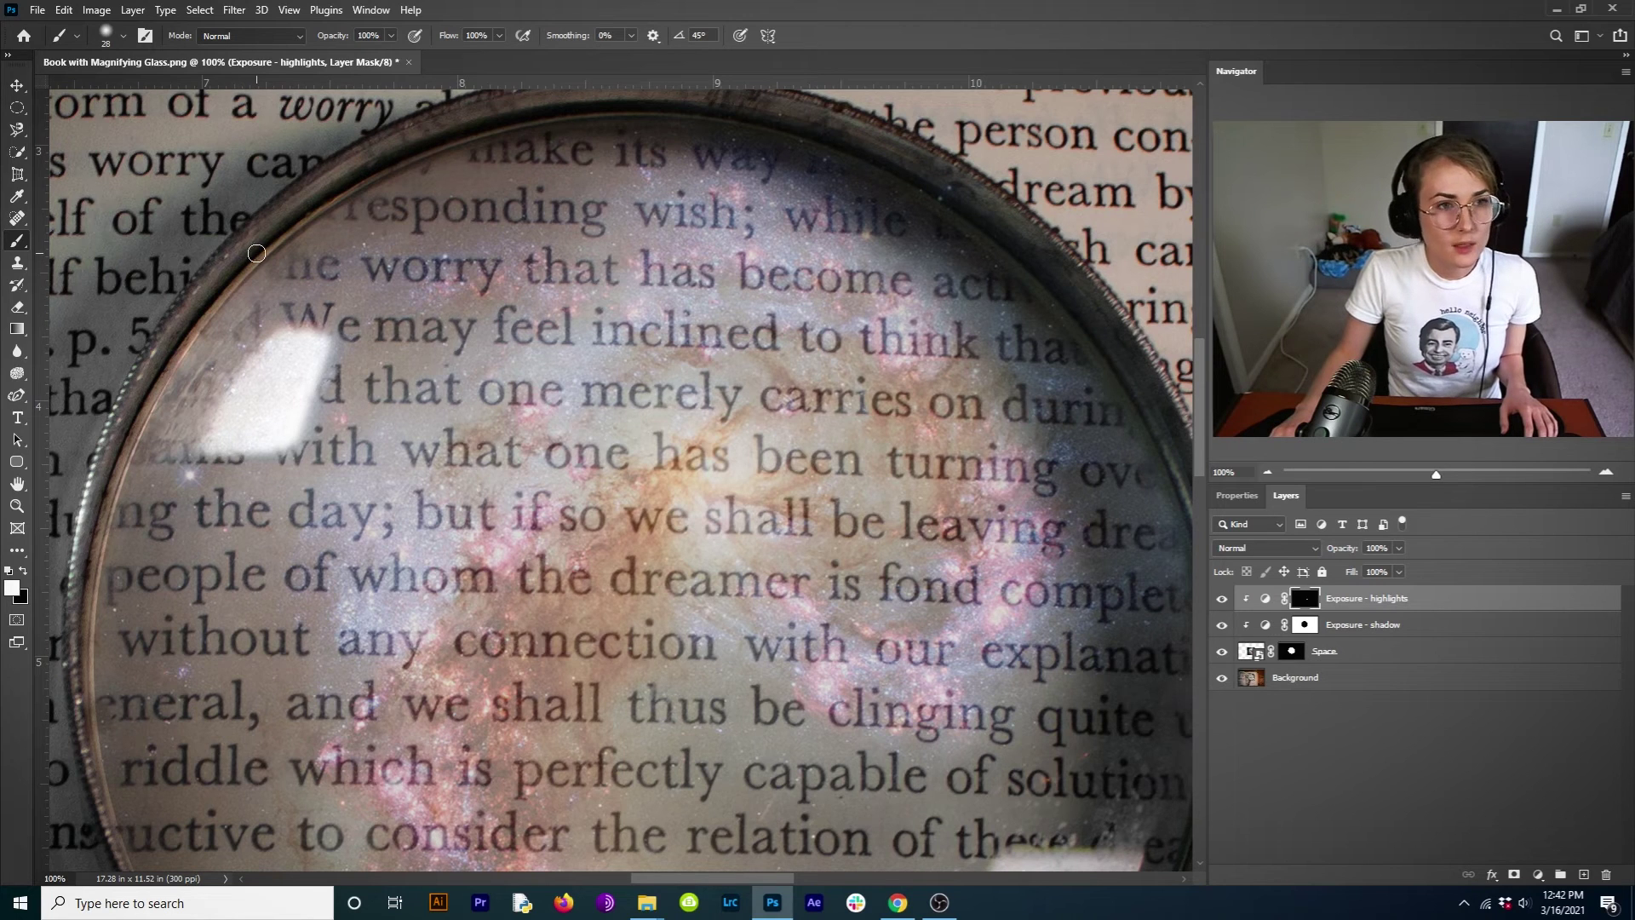
pyautogui.moveTo(190, 364); pyautogui.dragTo(265, 403)
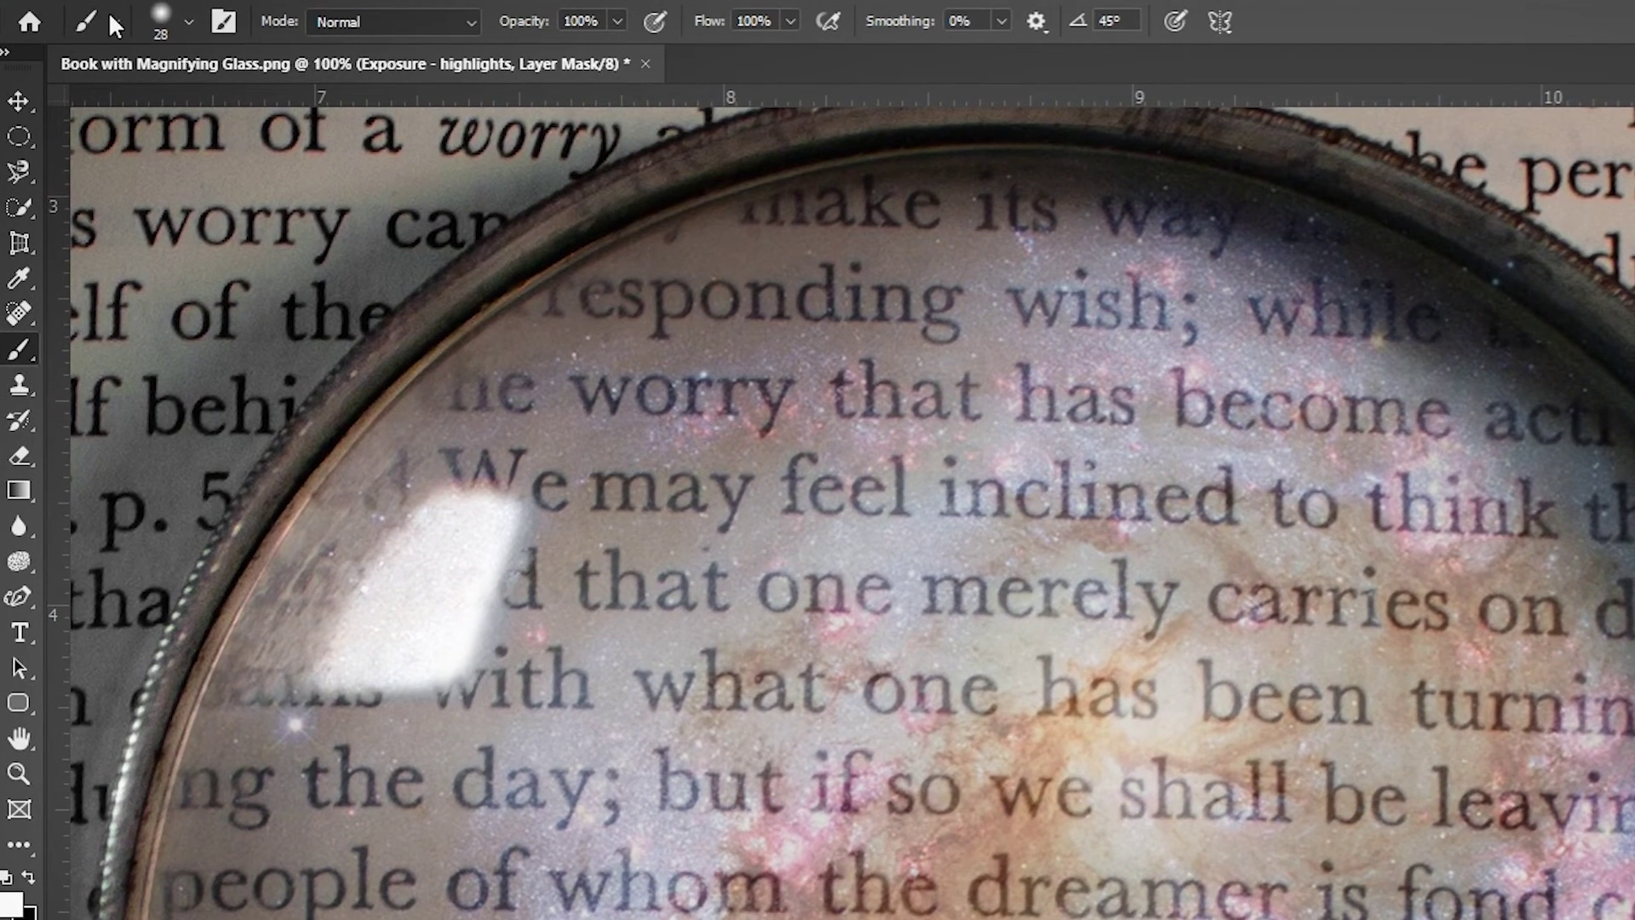
# - Set the brush opacity to 45%, enlarge the brush to about 60–70 px and softly paint the upper edges of the upper-left reflection on the highlights mask
pyautogui.click(615, 22)
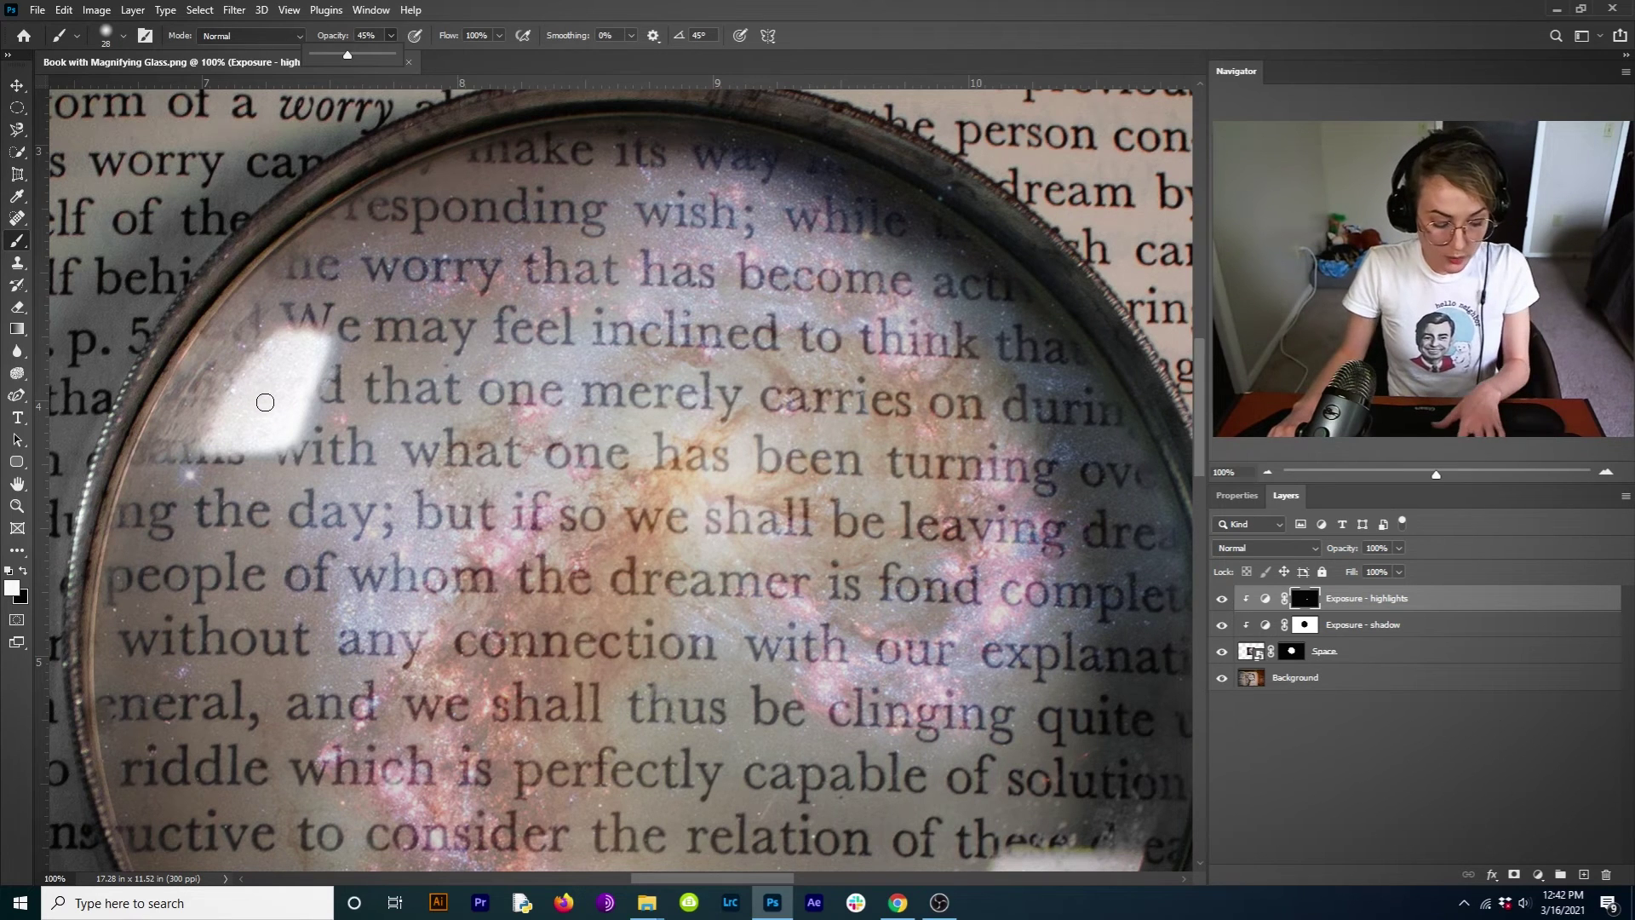
pyautogui.click(261, 396)
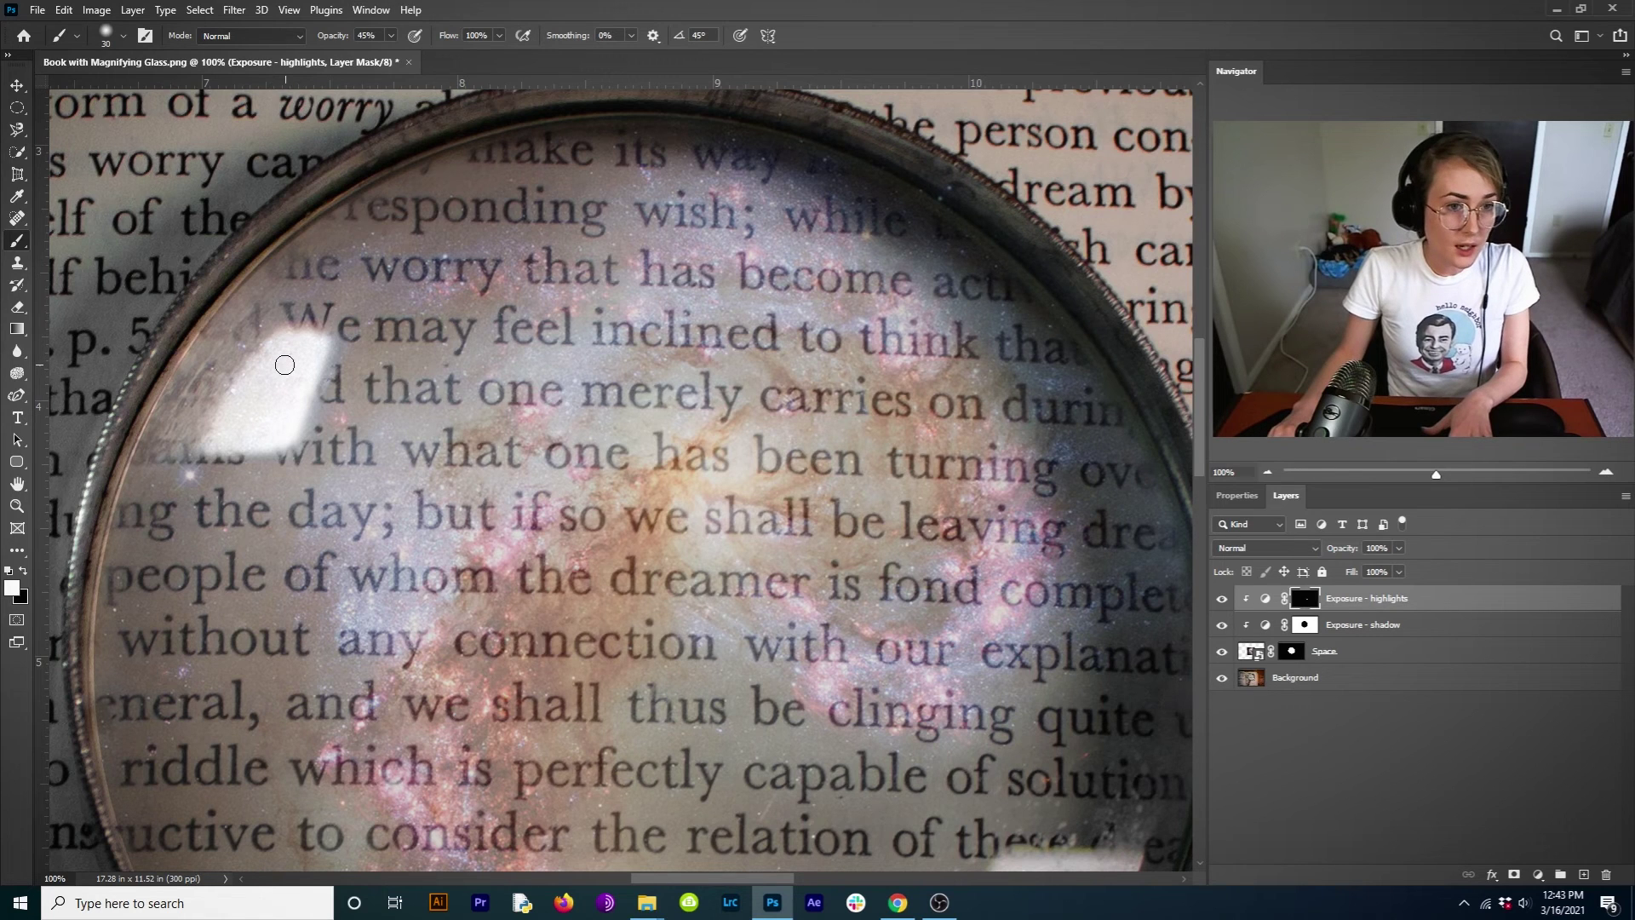
pyautogui.press(']')
pyautogui.press(']')
pyautogui.press(']')
pyautogui.press(']')
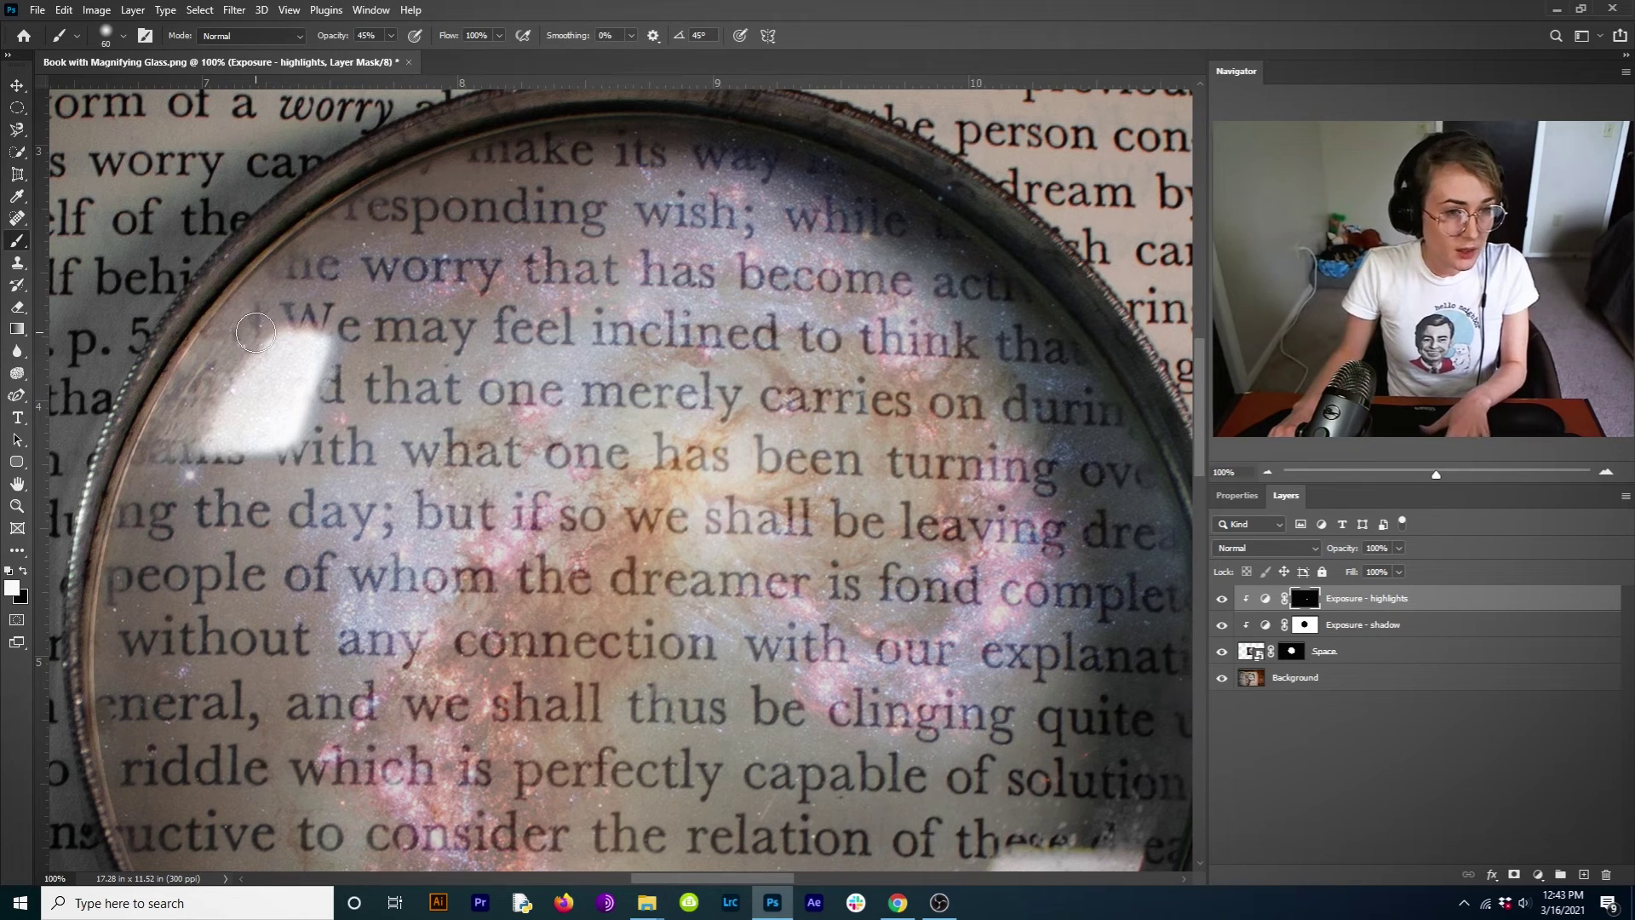
pyautogui.moveTo(251, 345); pyautogui.dragTo(259, 349)
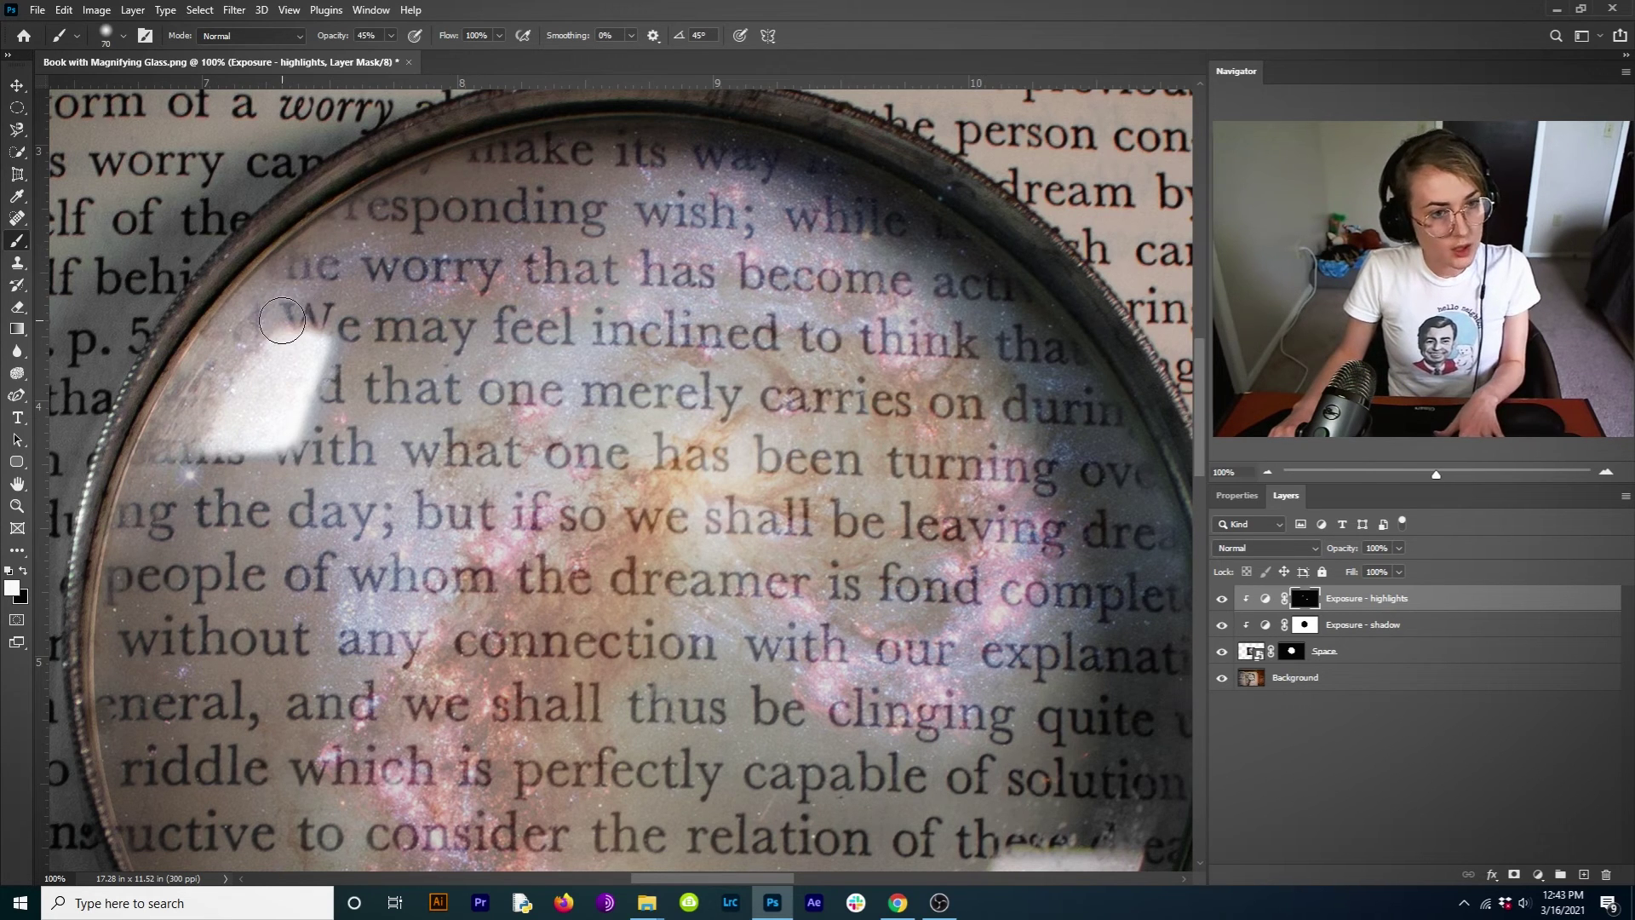
pyautogui.moveTo(305, 326); pyautogui.dragTo(300, 334)
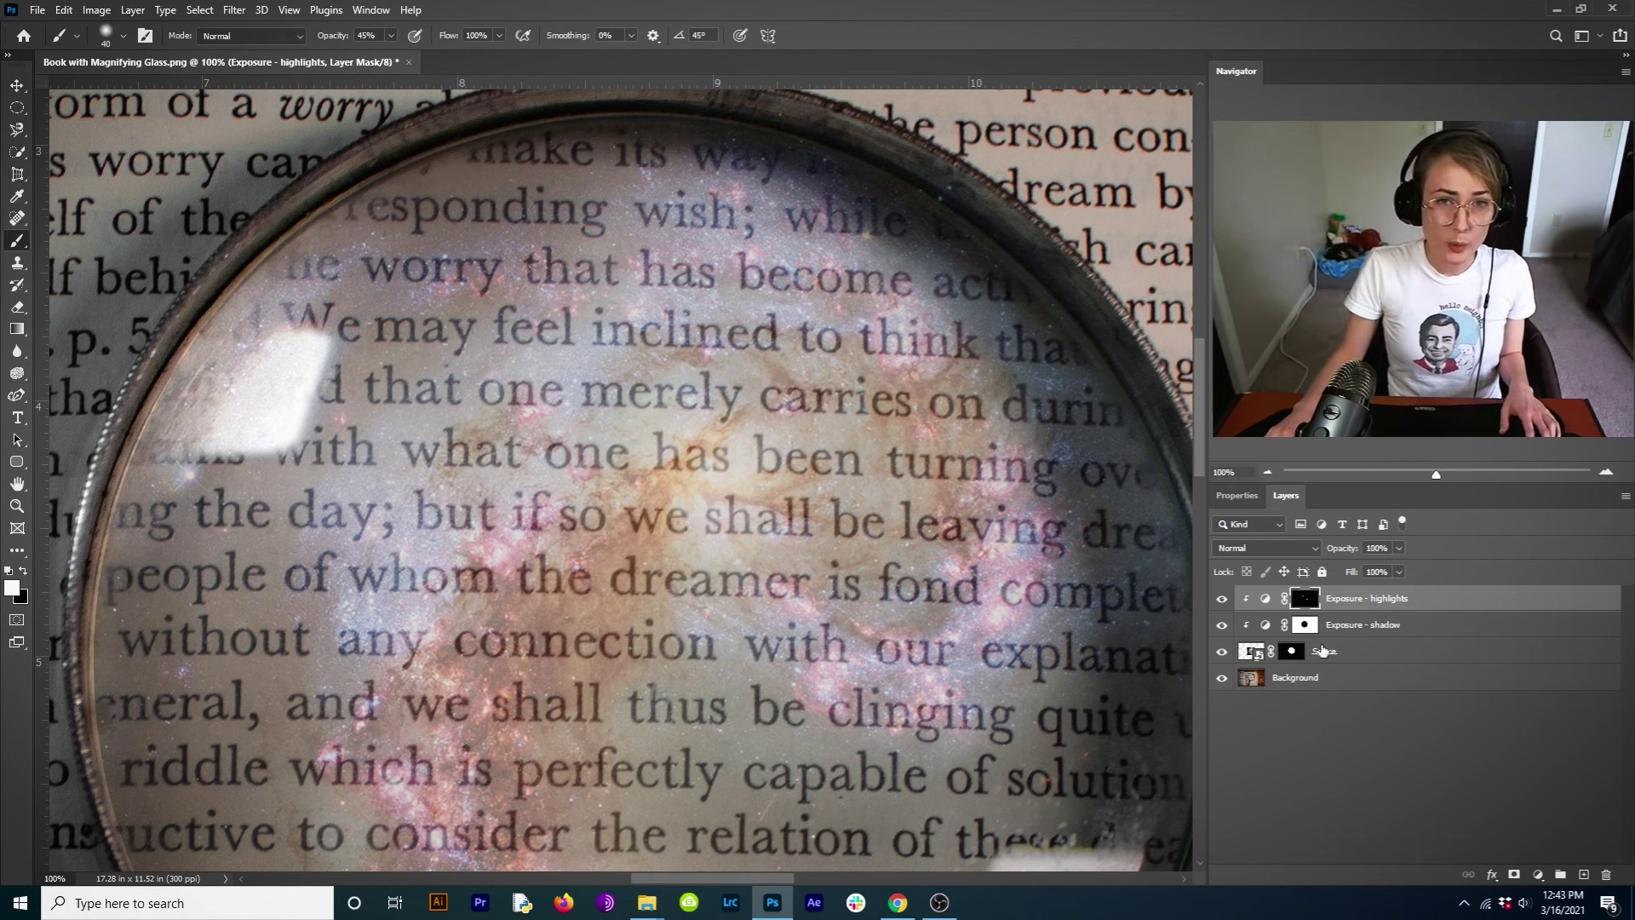
# - Raise the Space layer's opacity to 90%
pyautogui.click(1345, 656)
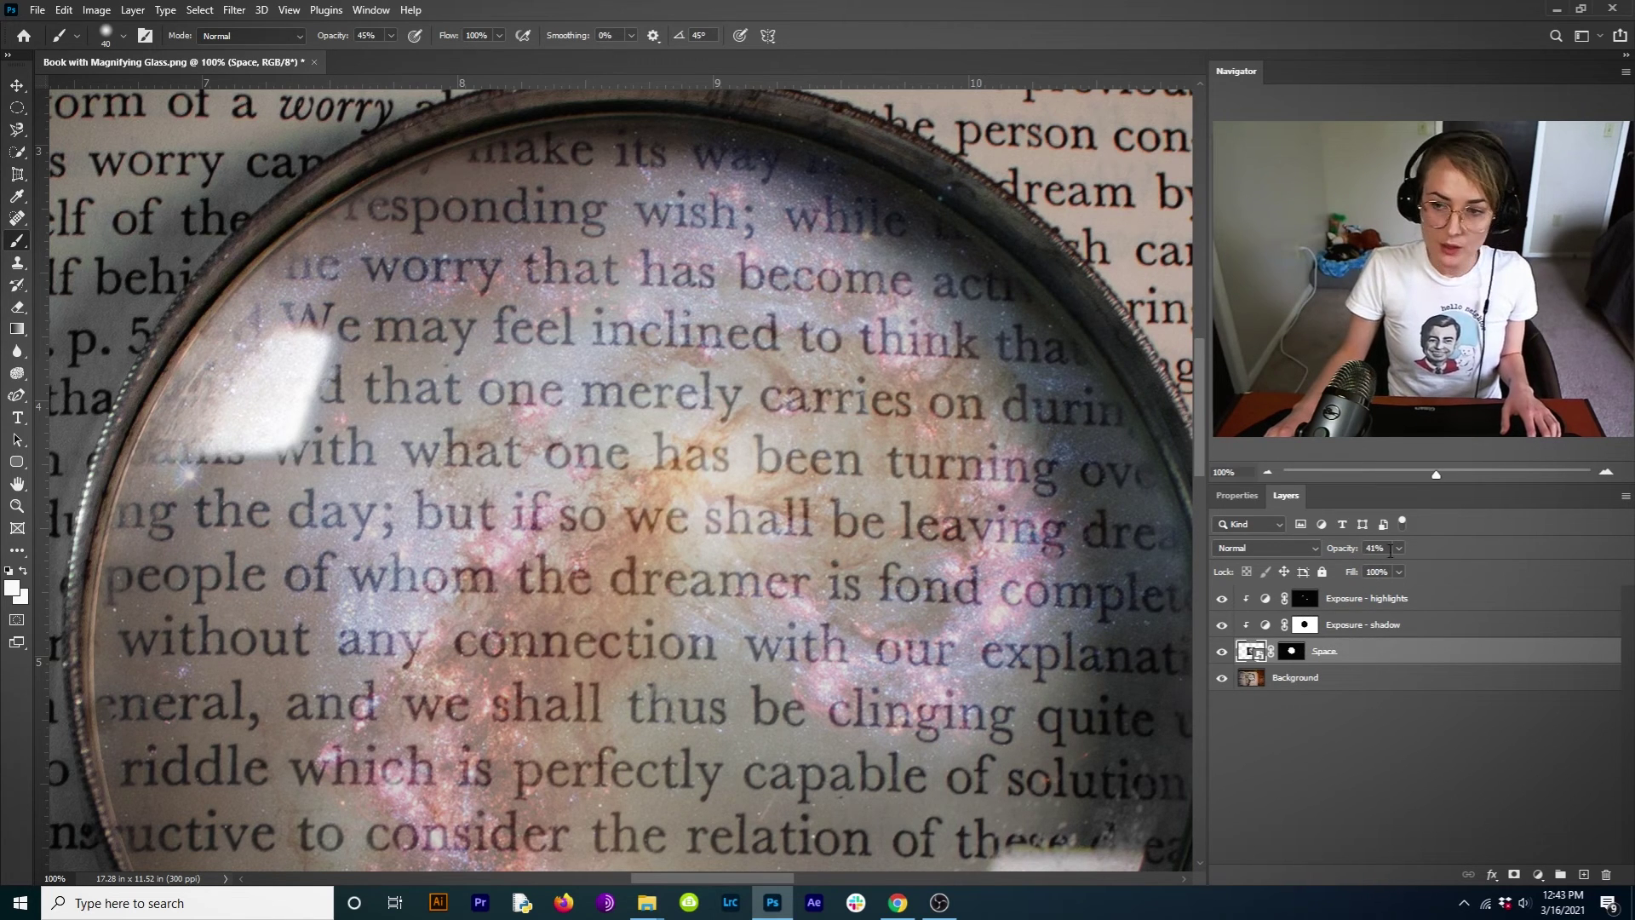
pyautogui.click(1398, 547)
pyautogui.moveTo(1401, 573); pyautogui.dragTo(1439, 576)
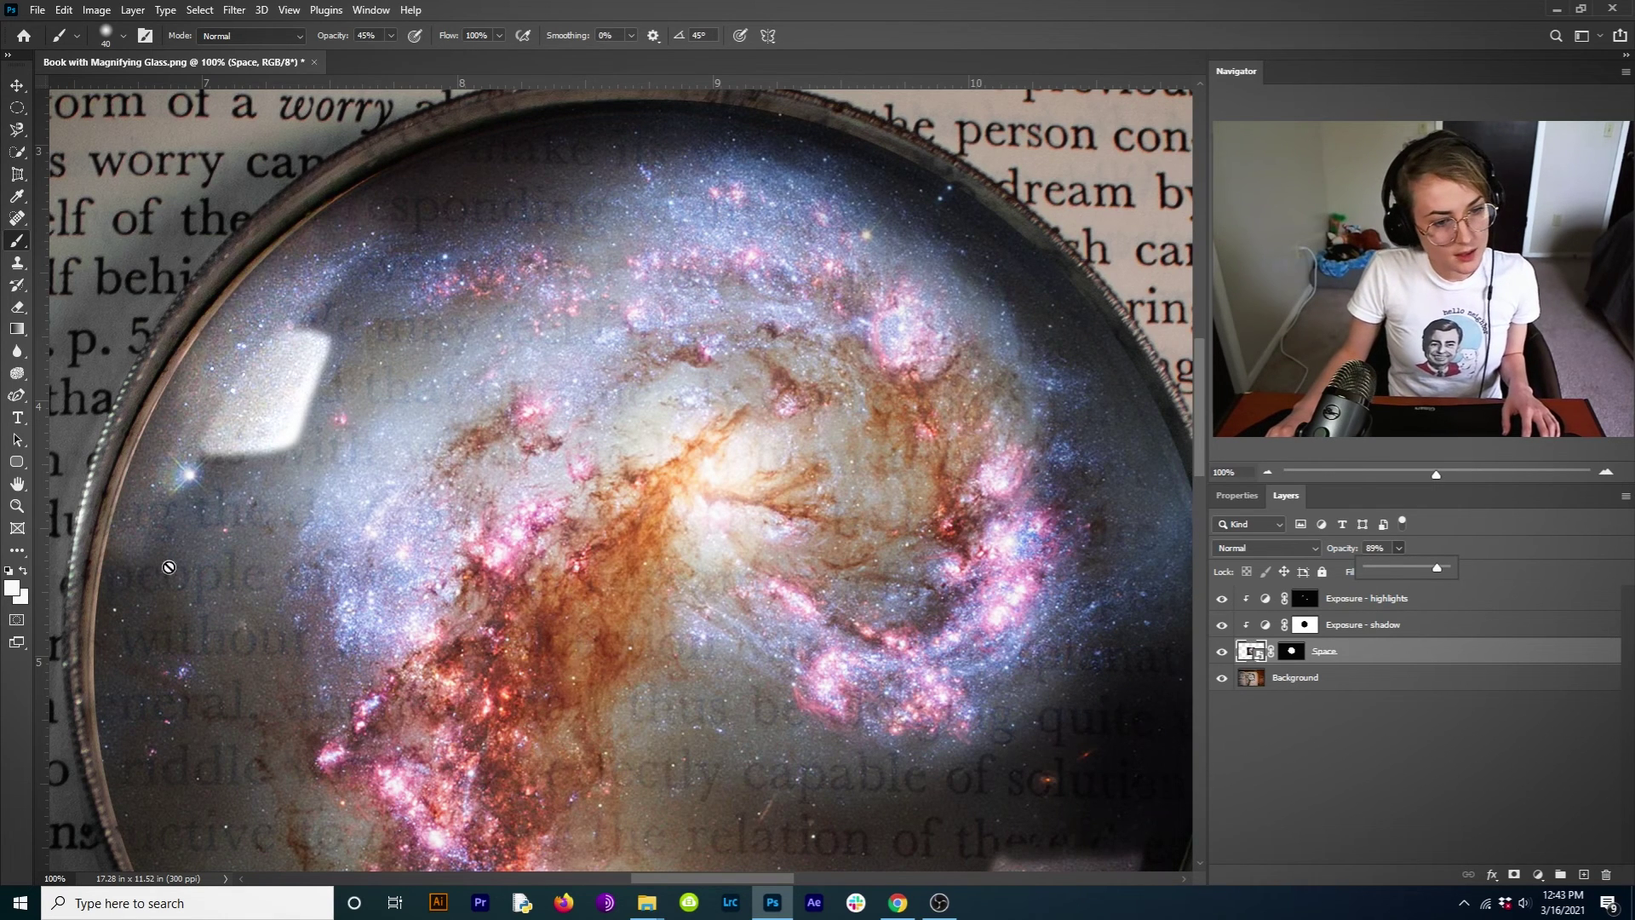
pyautogui.click(1365, 549)
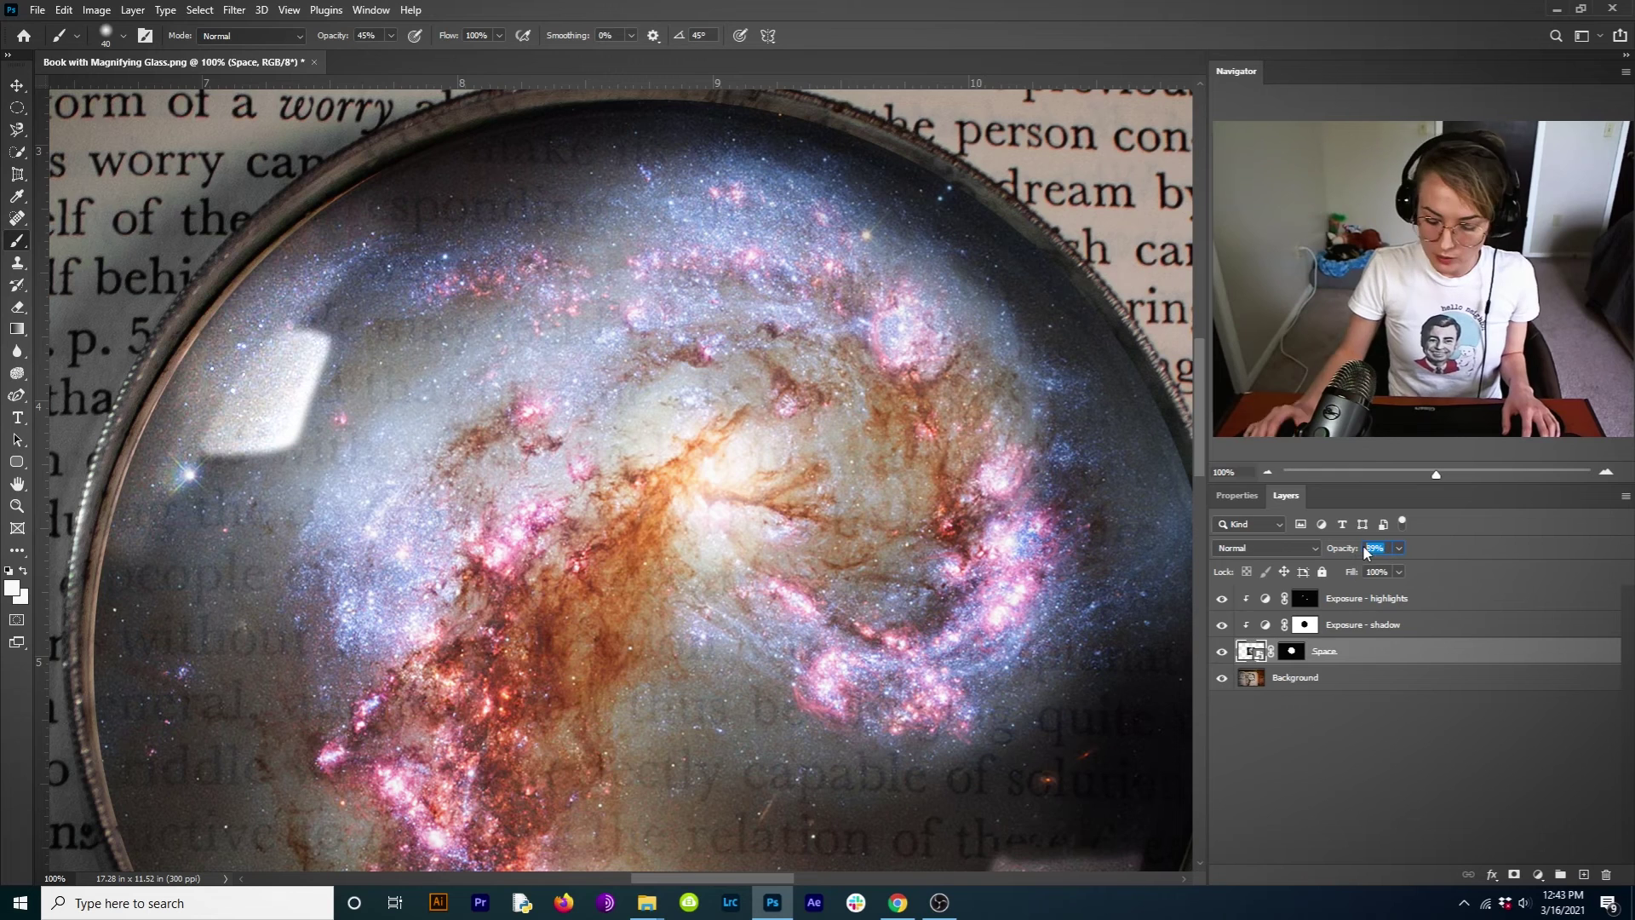
pyautogui.write('90')
pyautogui.press('Return')
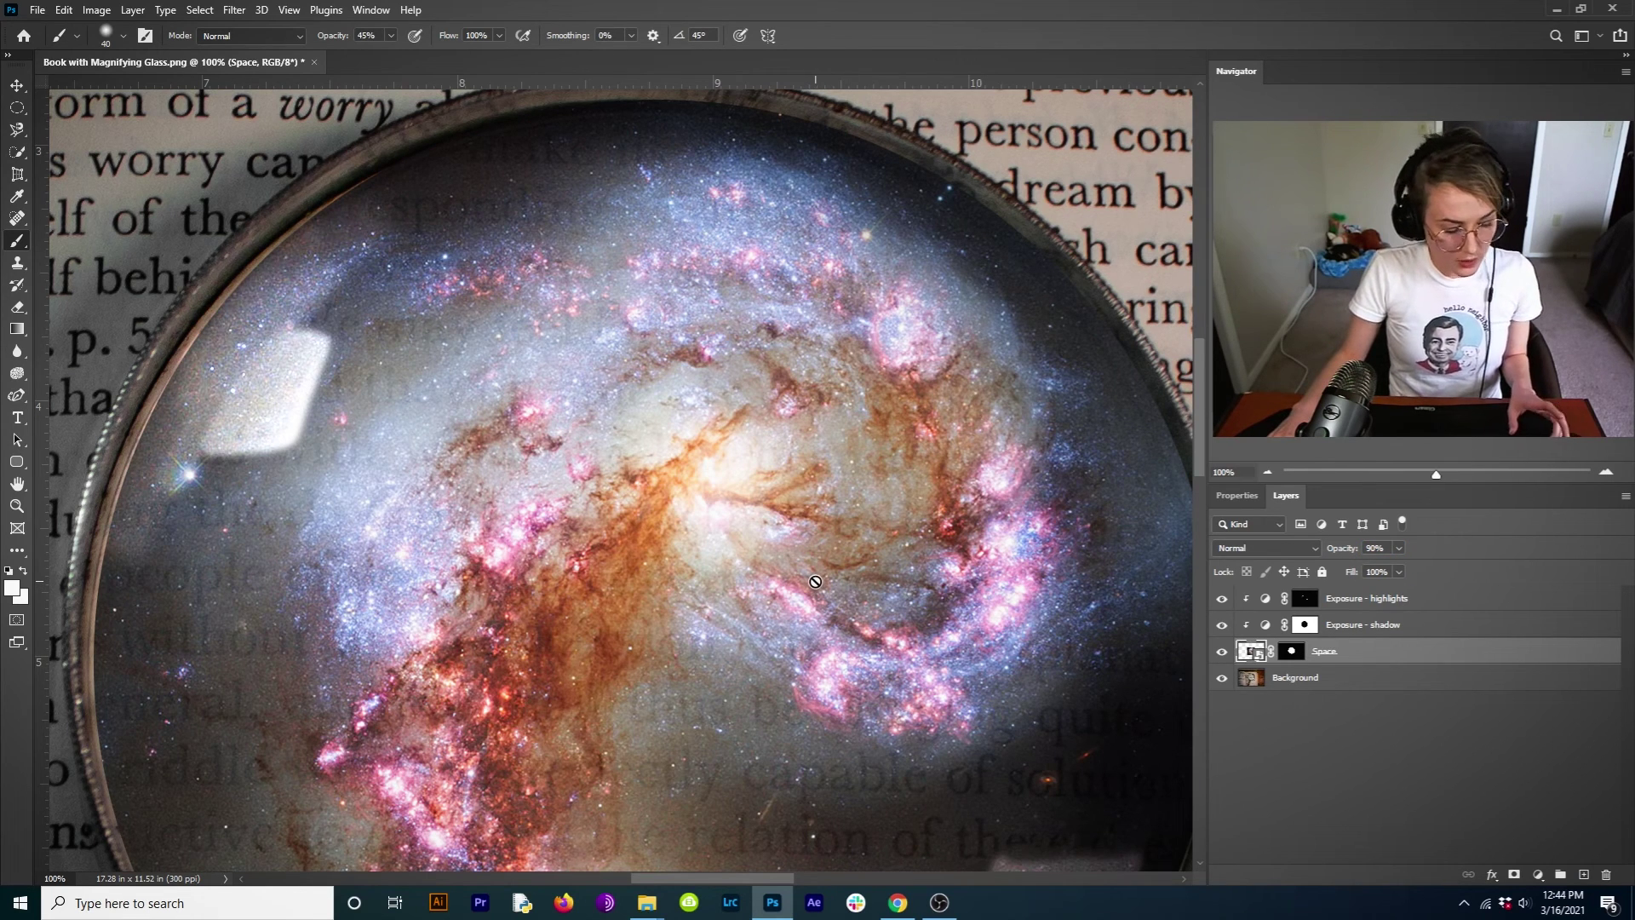
# - Fit the whole image in view and add a Vibrance adjustment layer above Exposure - highlights
pyautogui.scroll(-2, 815, 582)
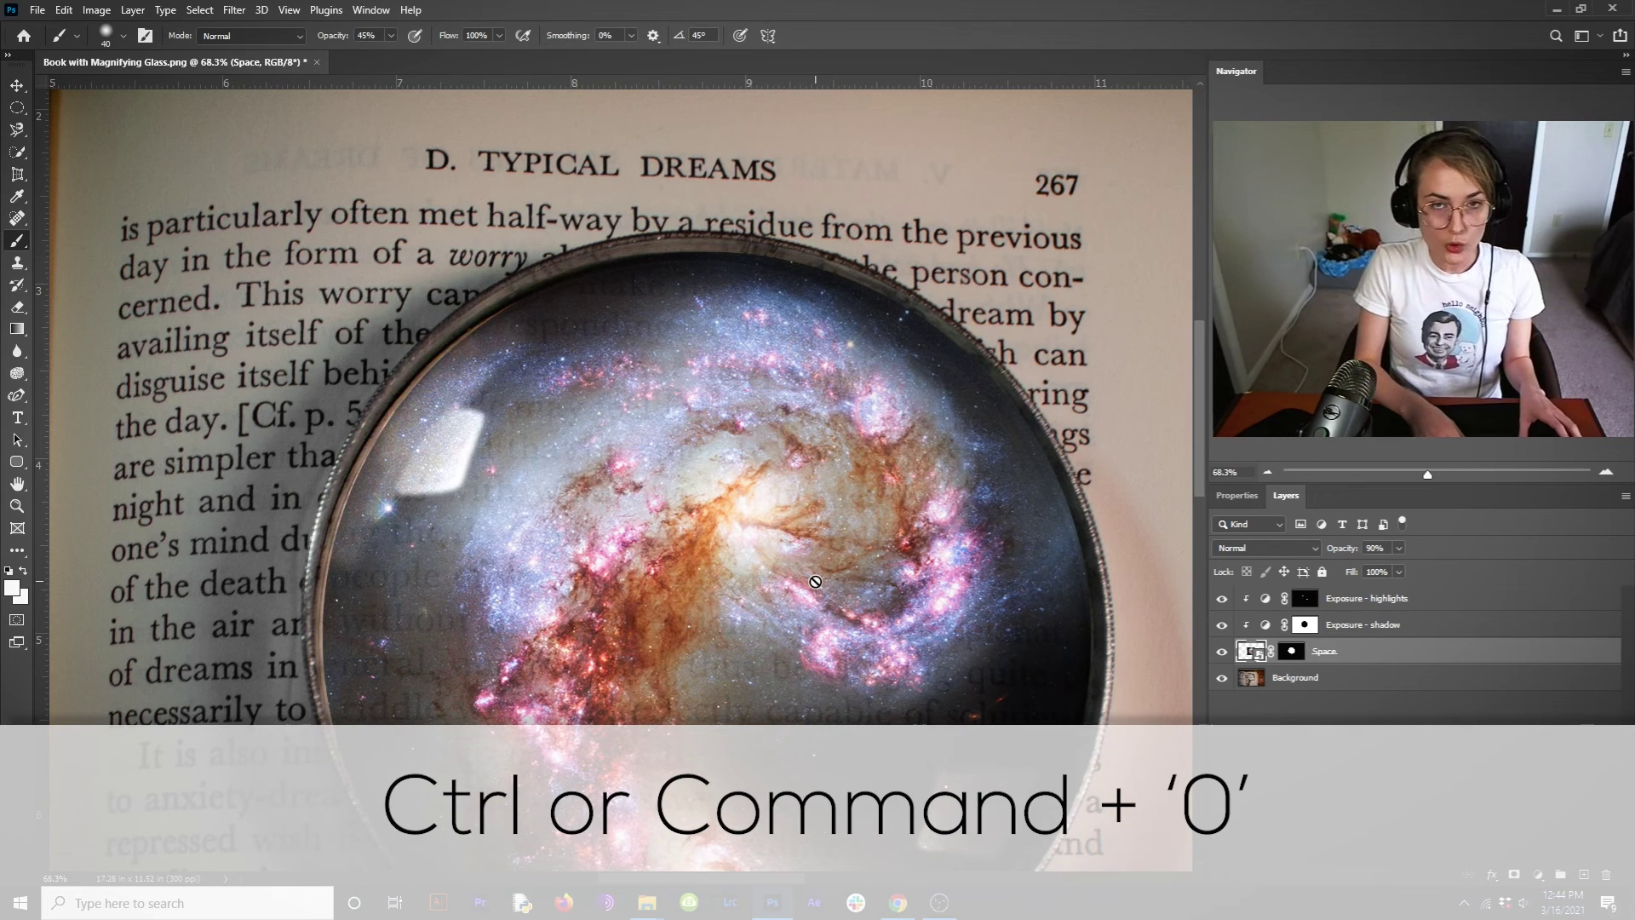
pyautogui.hotkey('ctrl', '0')
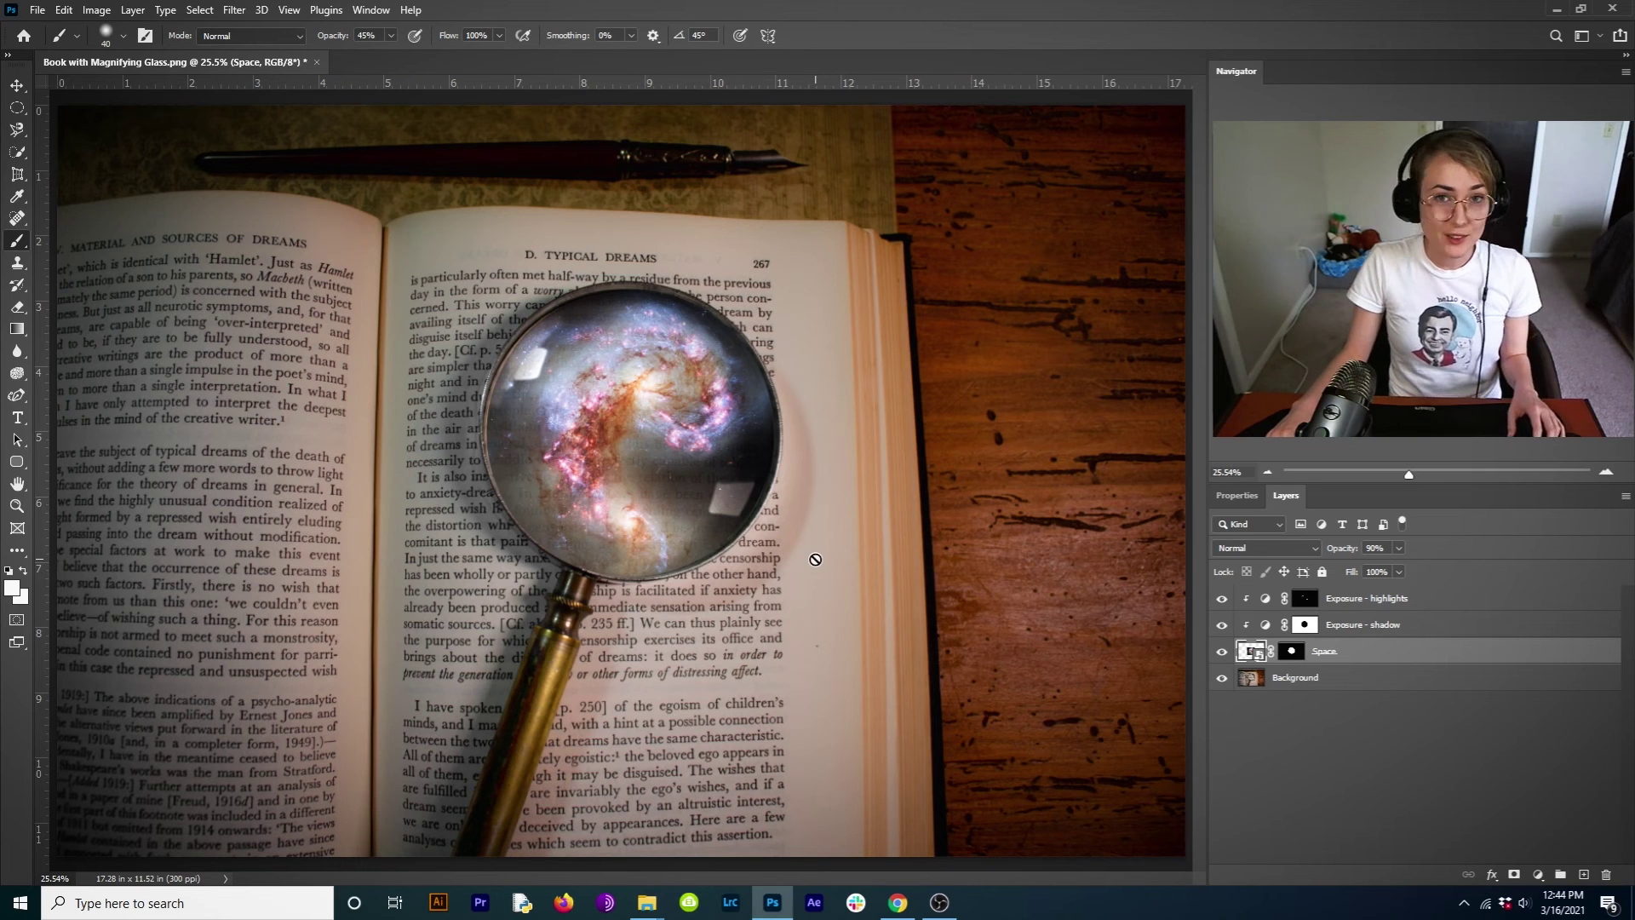
pyautogui.click(1343, 605)
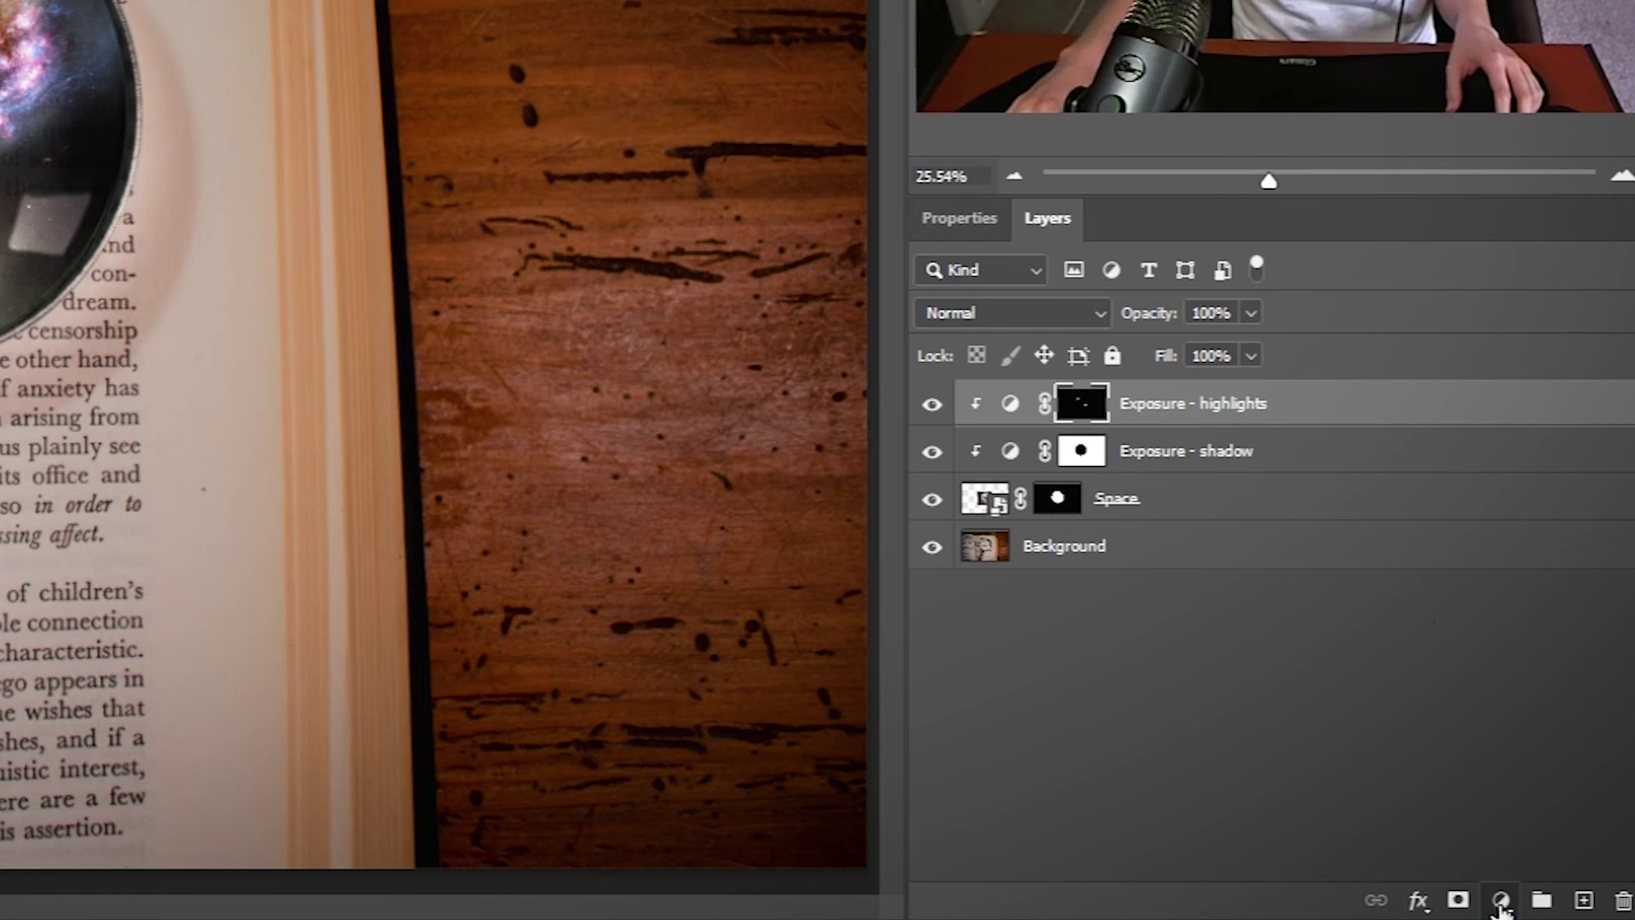
pyautogui.click(1538, 876)
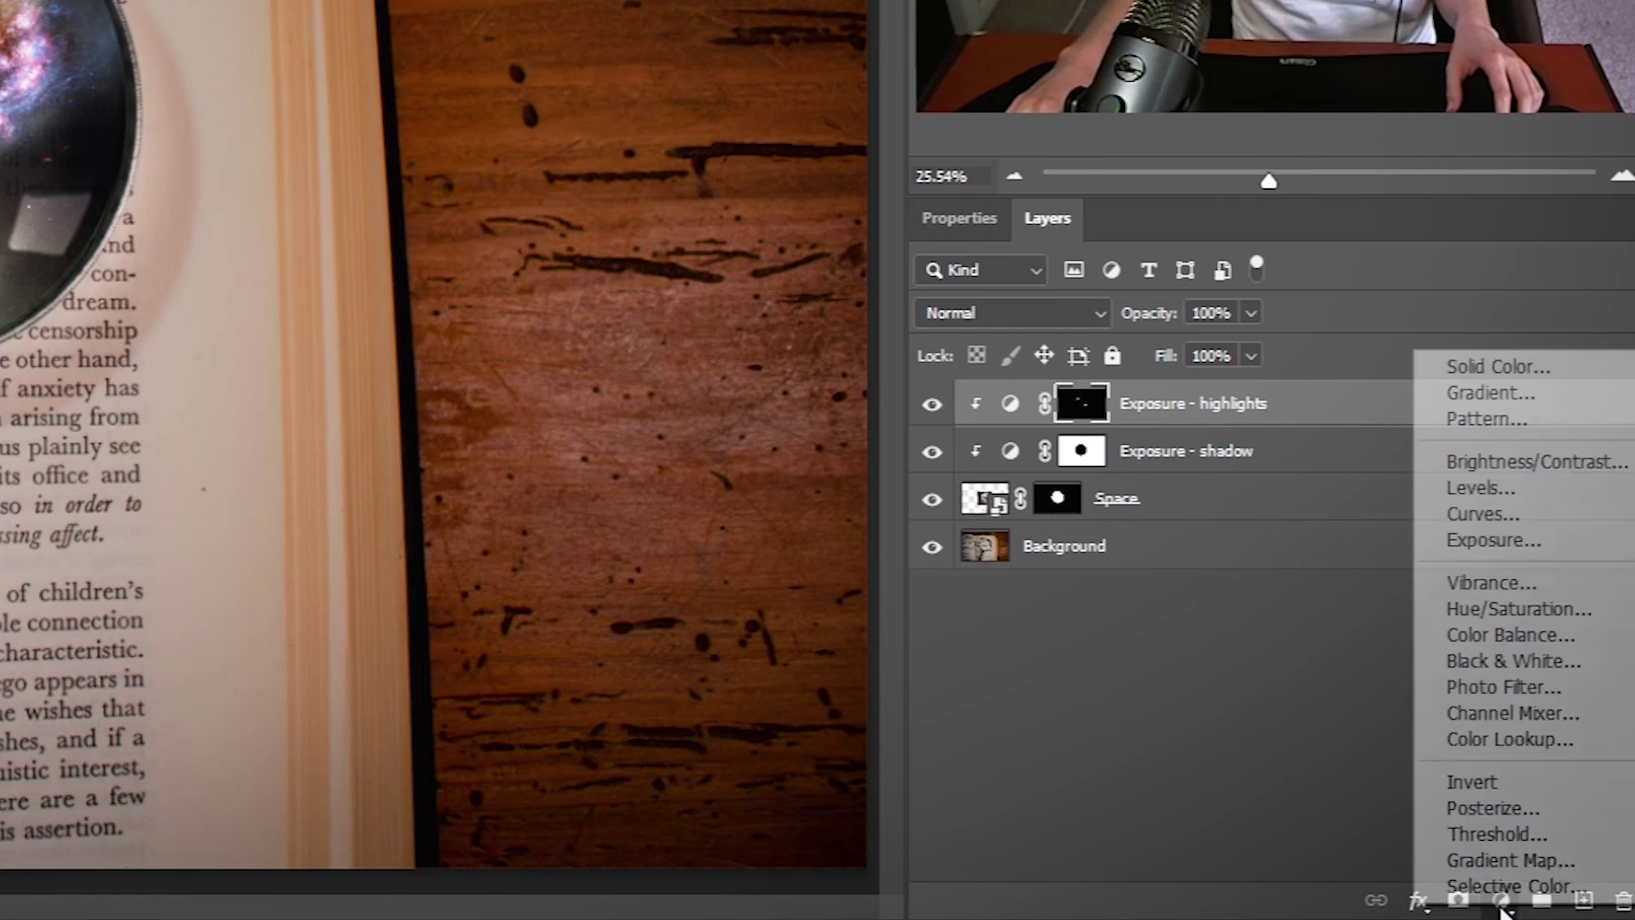
pyautogui.click(1501, 583)
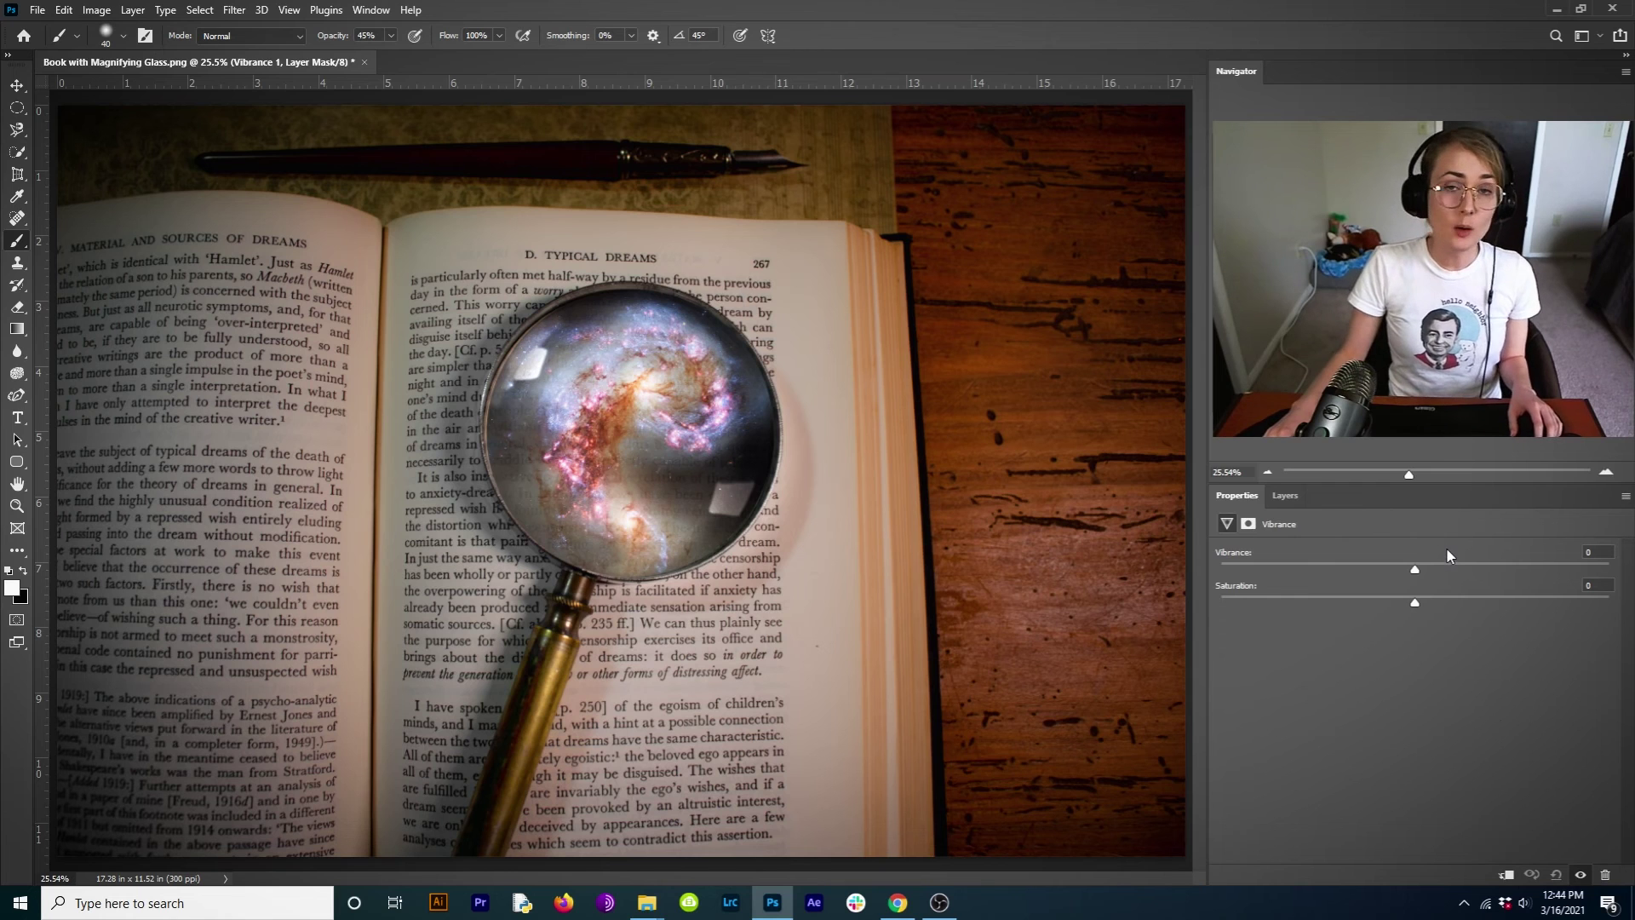
# - Clip the Vibrance adjustment to the Space layer group below and set Vibrance to +54 and Saturation to +15
pyautogui.moveTo(1415, 568); pyautogui.dragTo(1499, 577)
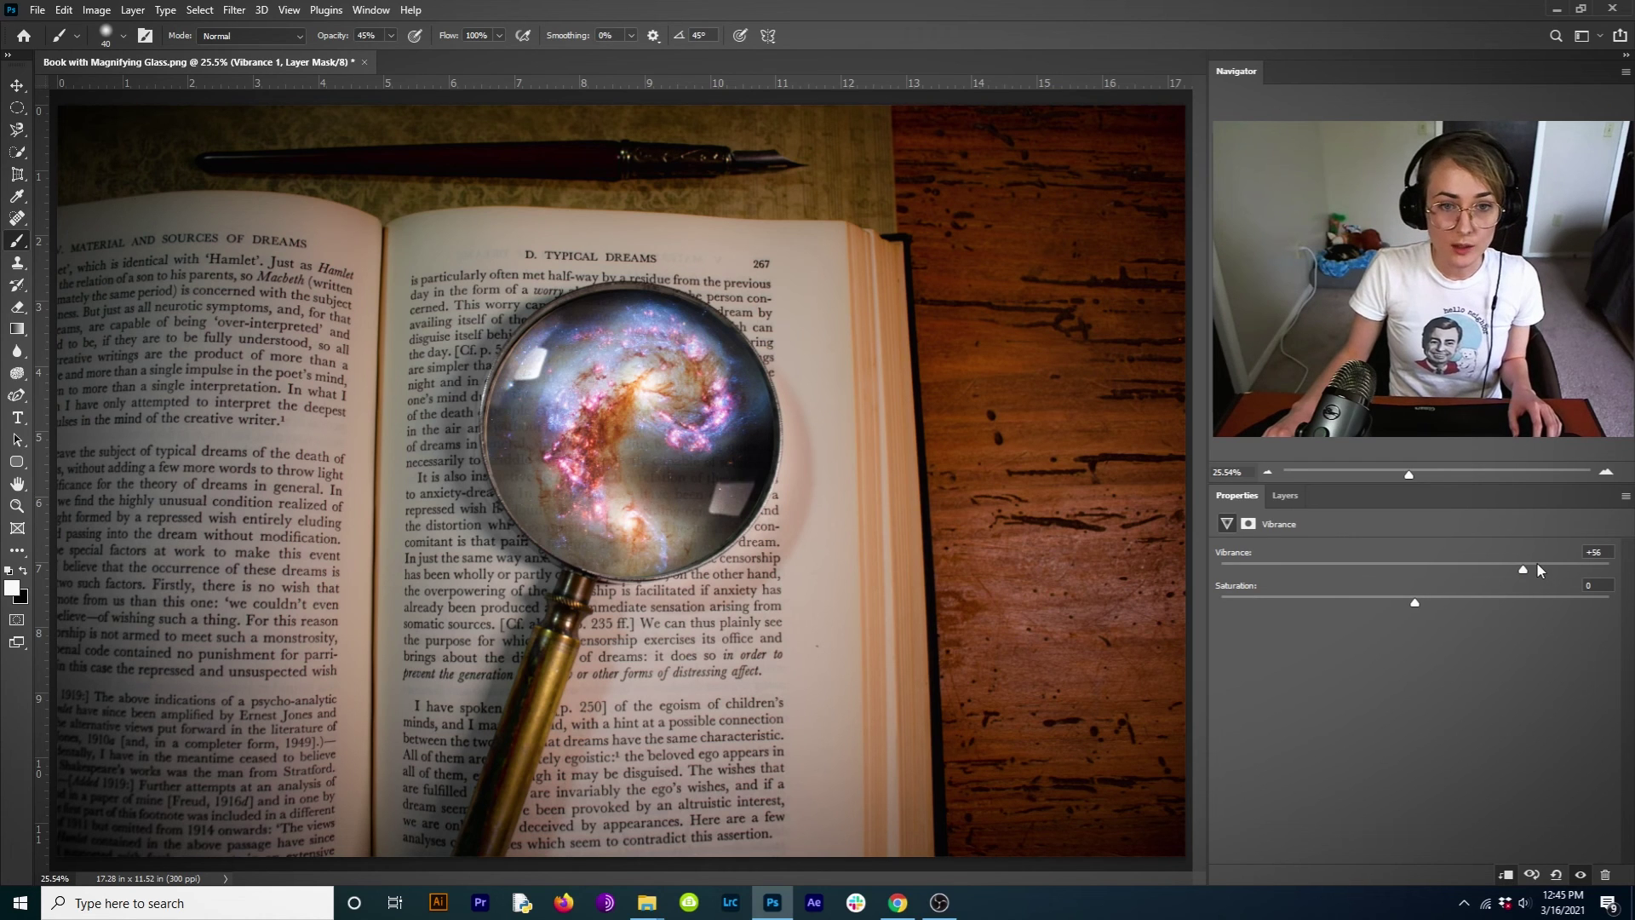
pyautogui.moveTo(1522, 569); pyautogui.dragTo(1520, 569)
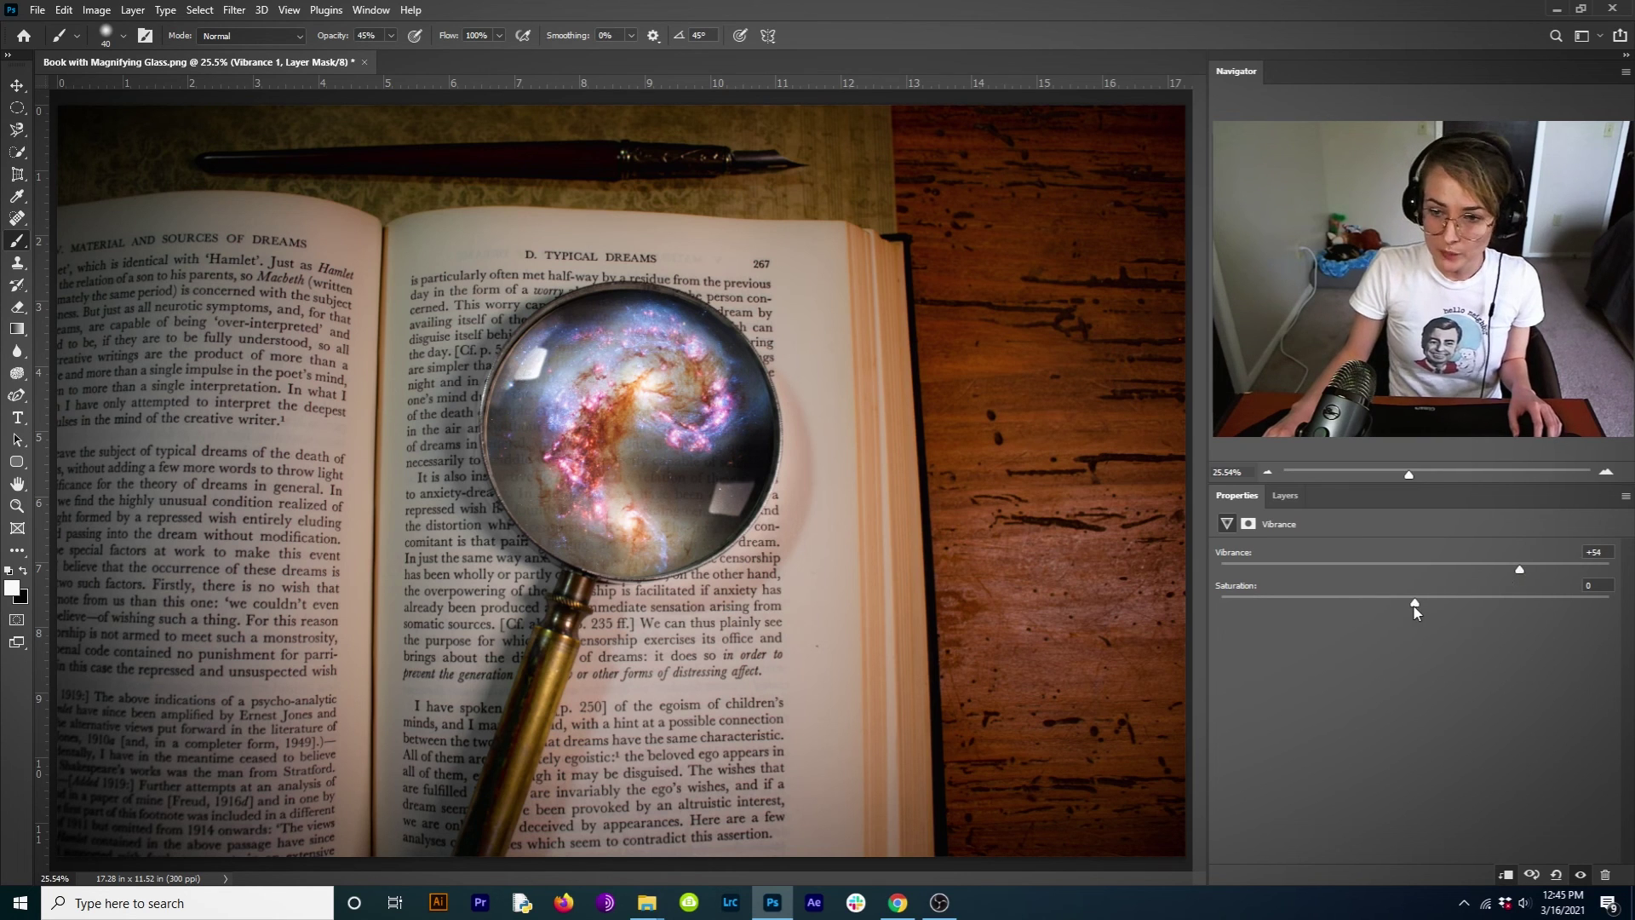
pyautogui.moveTo(1415, 611); pyautogui.dragTo(1448, 610)
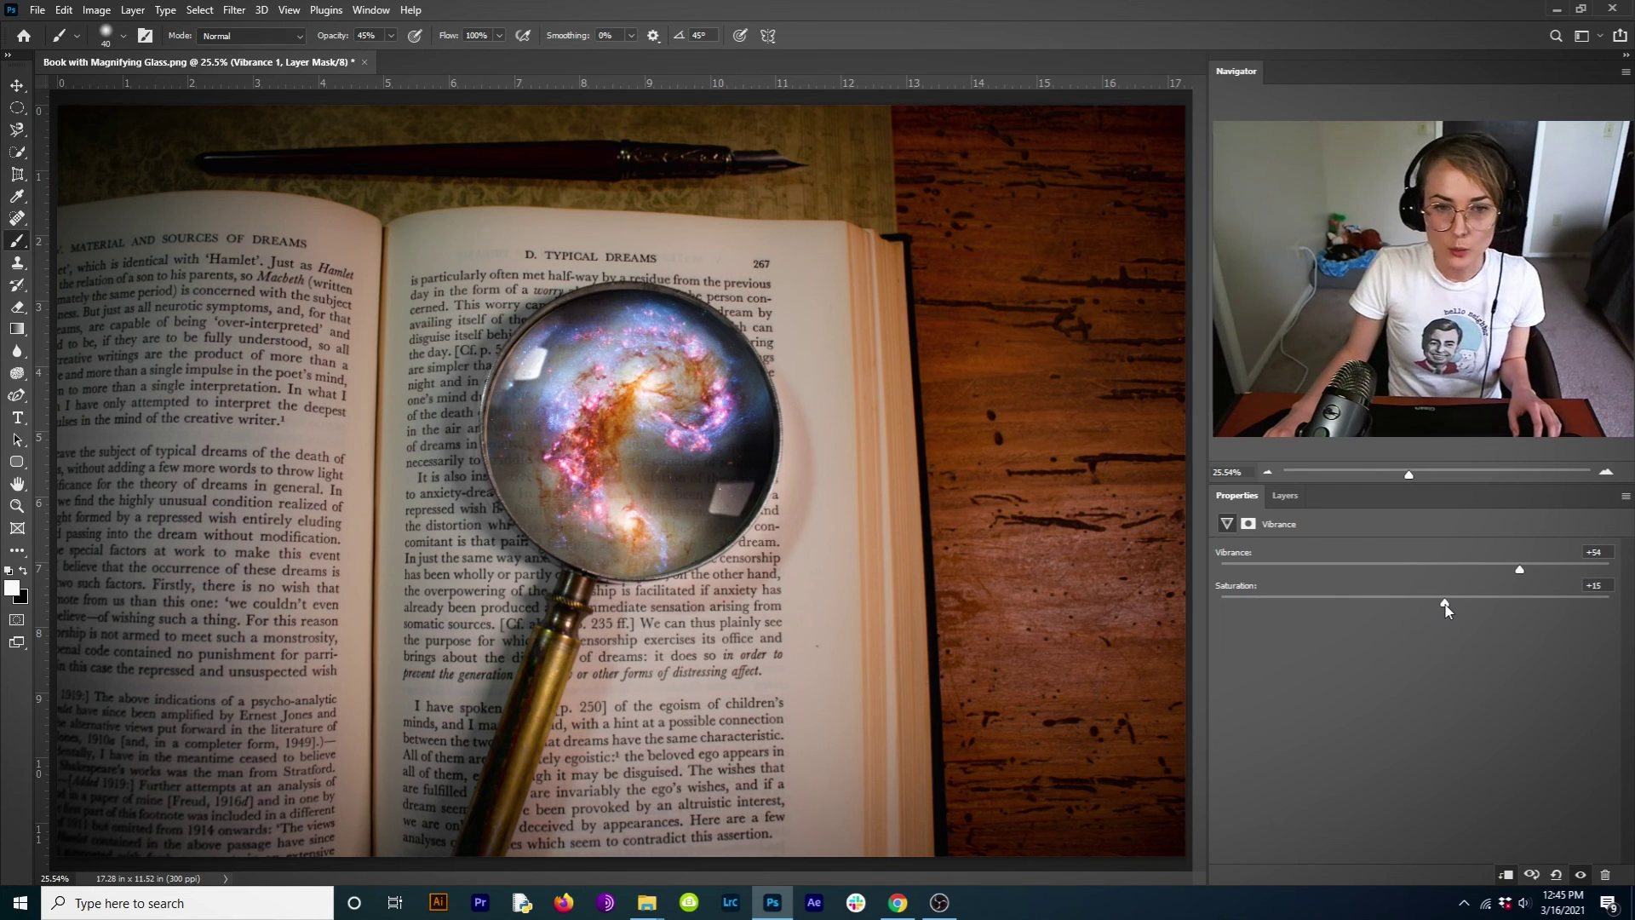
pyautogui.click(1285, 495)
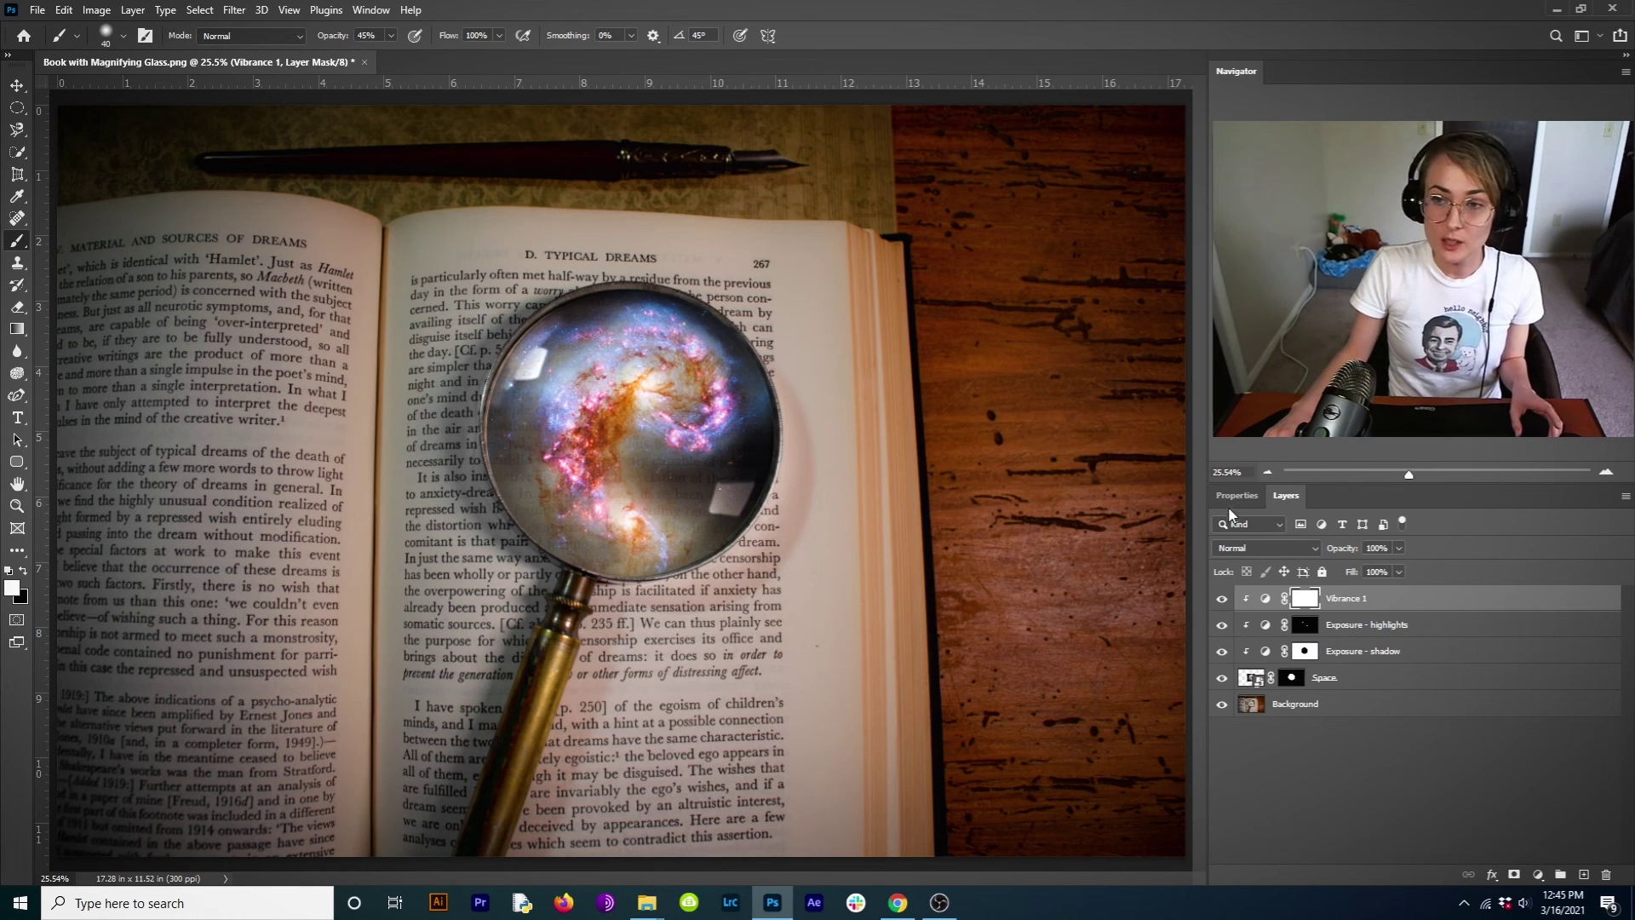